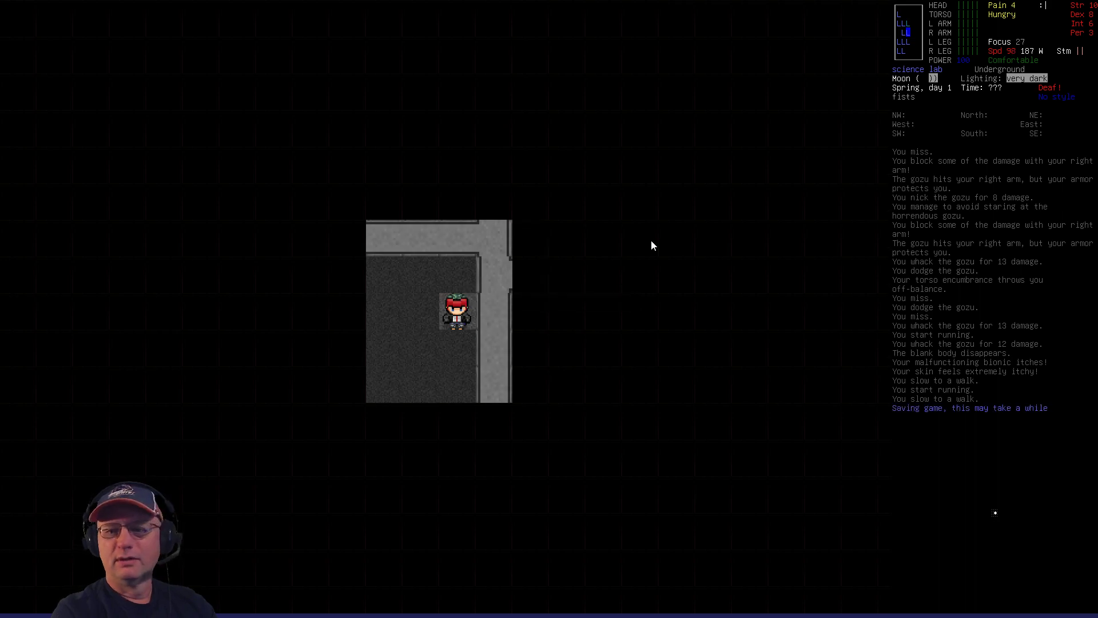
pyautogui.press('Right')
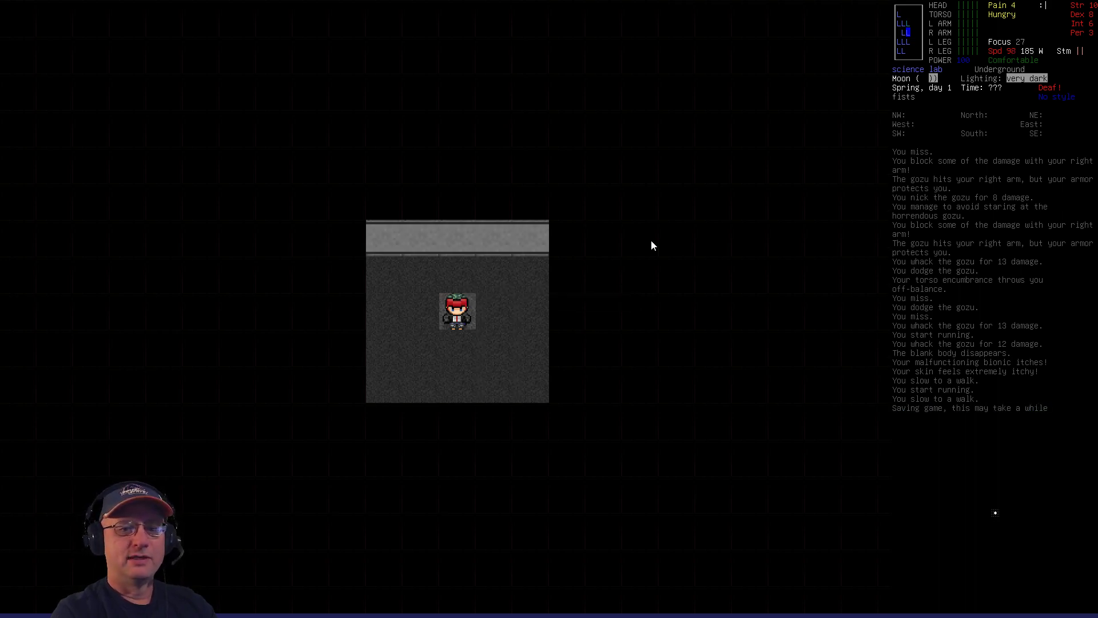
# - Walk the survivor along the lab room's walls and corridor until the gozu comes into view
pyautogui.press('Down')
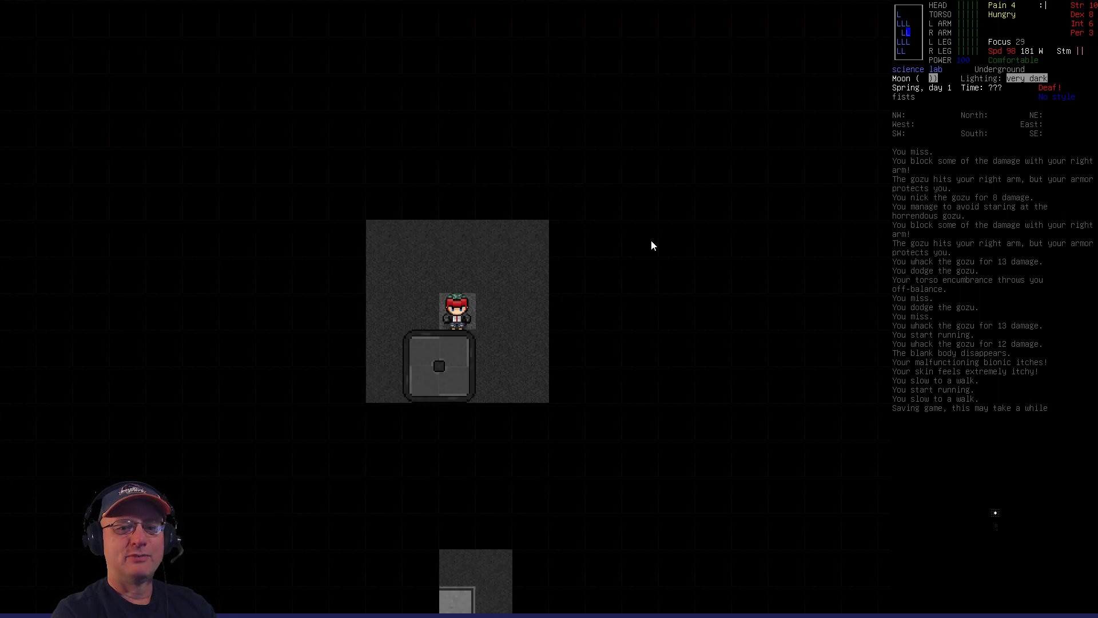
pyautogui.press('Up')
pyautogui.press('Up')
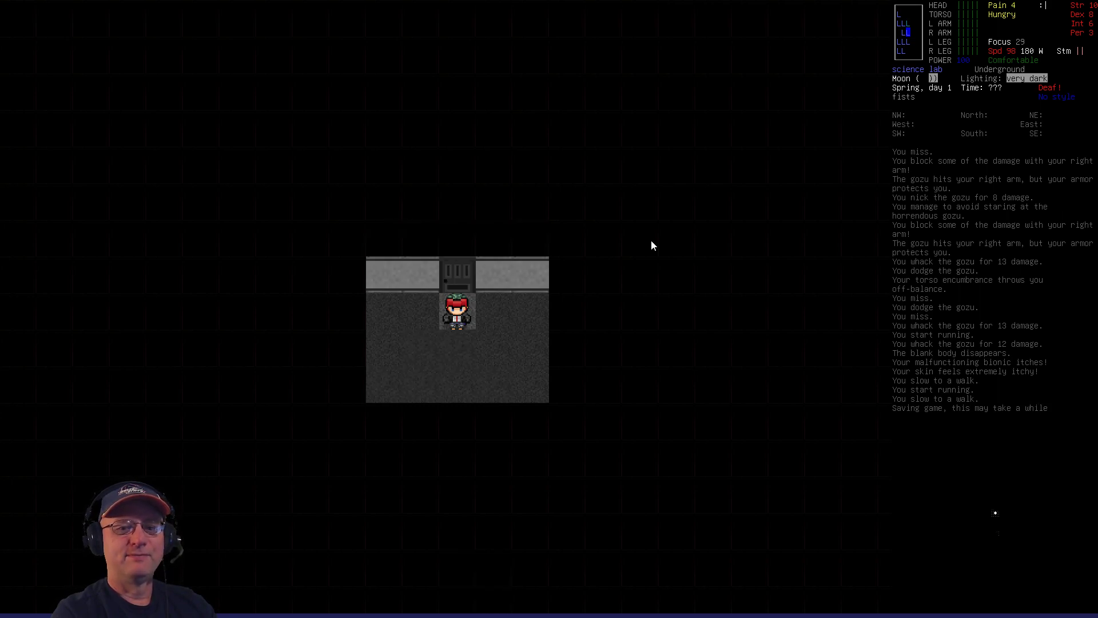
pyautogui.press('Left')
pyautogui.press('Left')
pyautogui.press('Left')
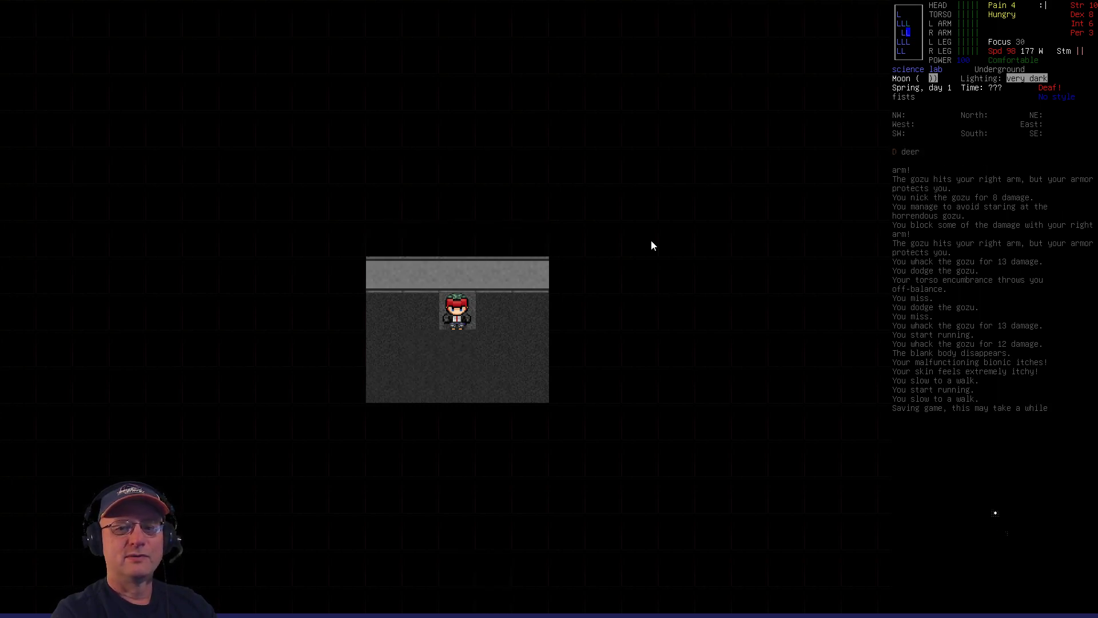
pyautogui.press('Down')
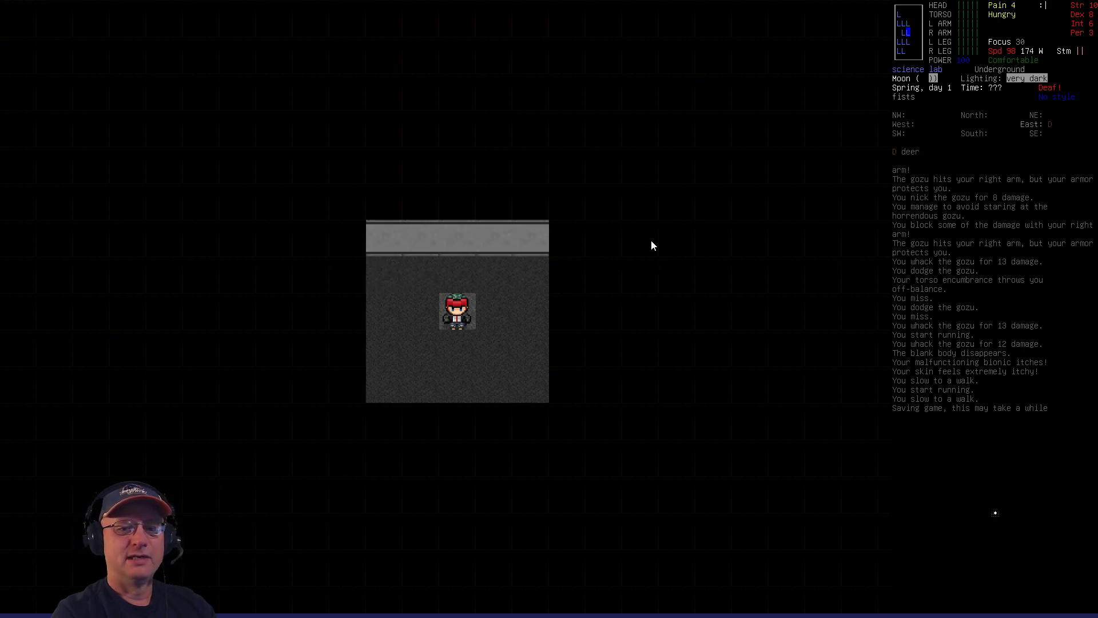
pyautogui.press('Left')
pyautogui.press('Up')
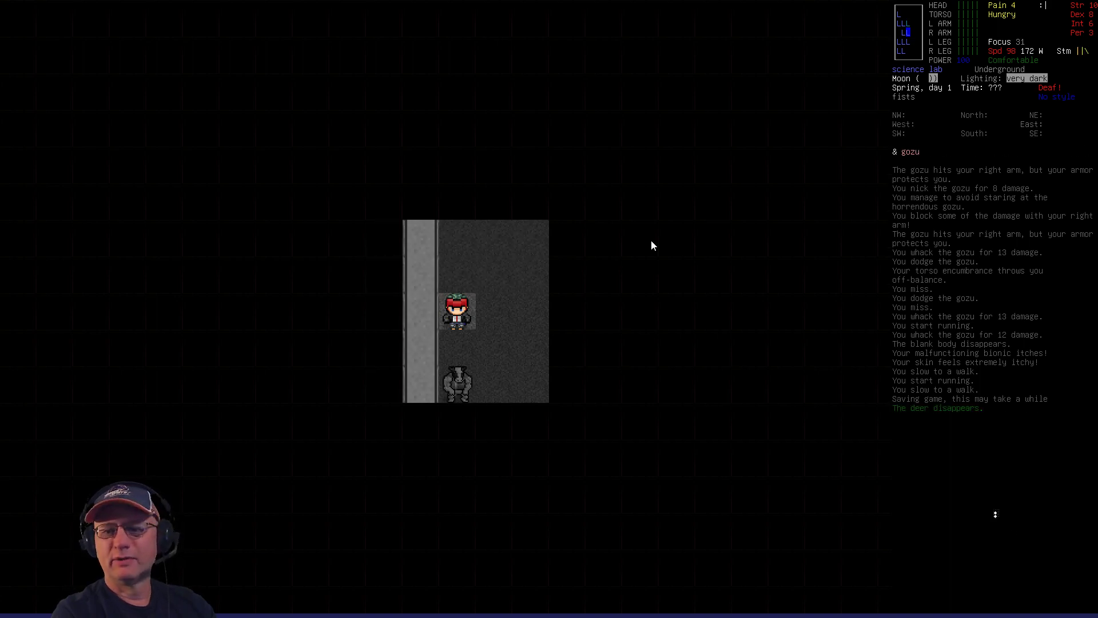
# - Land the first blows on the gozu and read its description with the look command
pyautogui.press('Down')
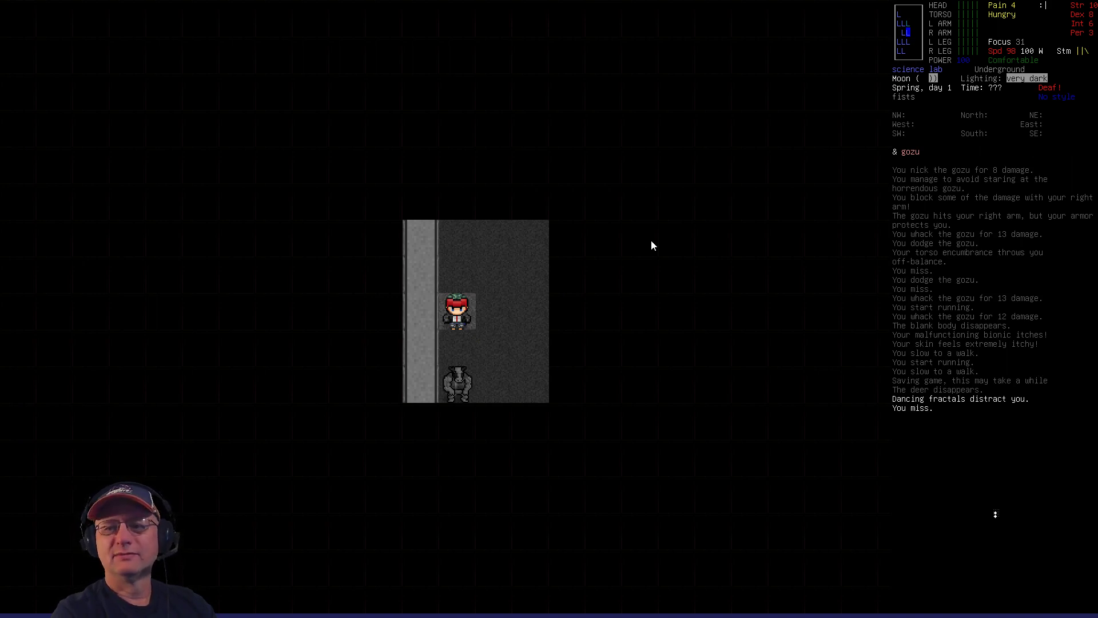
pyautogui.press('Down')
pyautogui.press('Right')
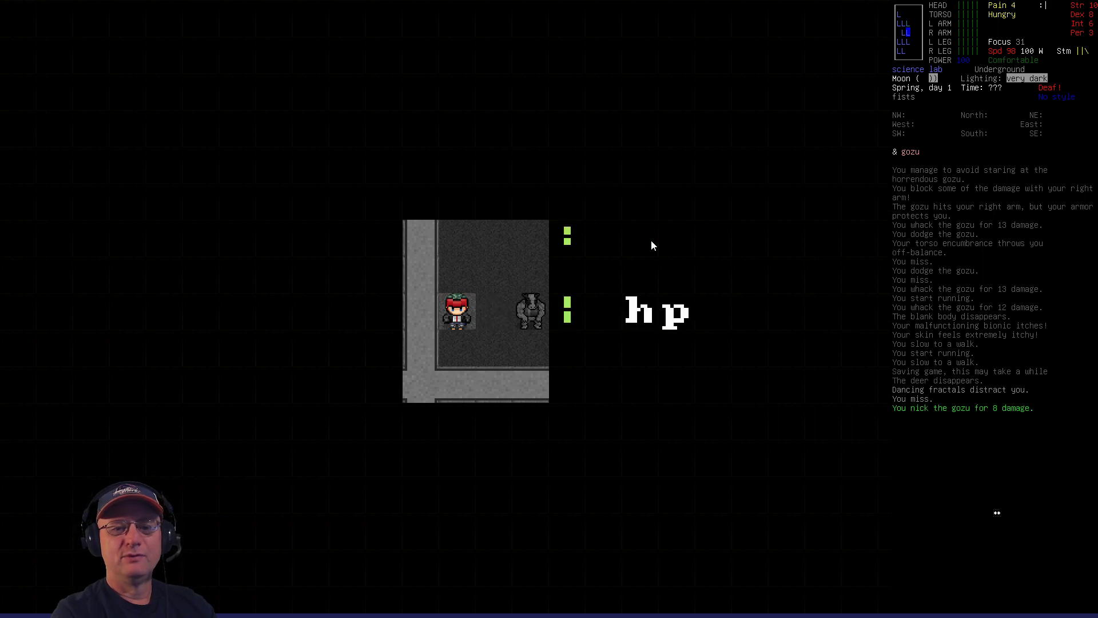
pyautogui.press('x')
pyautogui.press('Right')
pyautogui.press('Right')
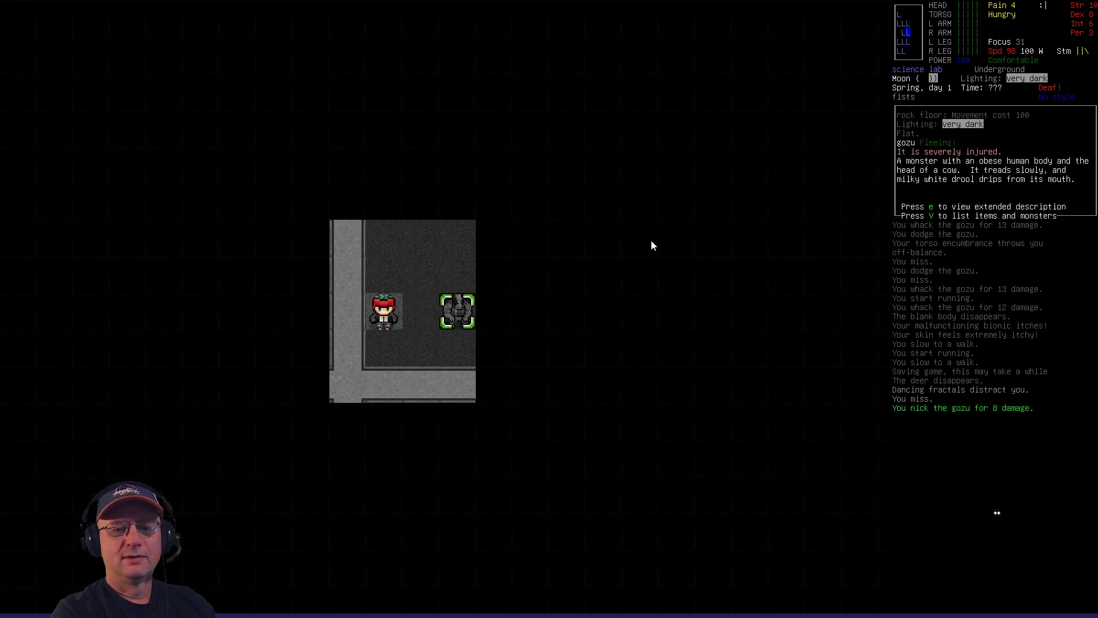
pyautogui.press('Escape')
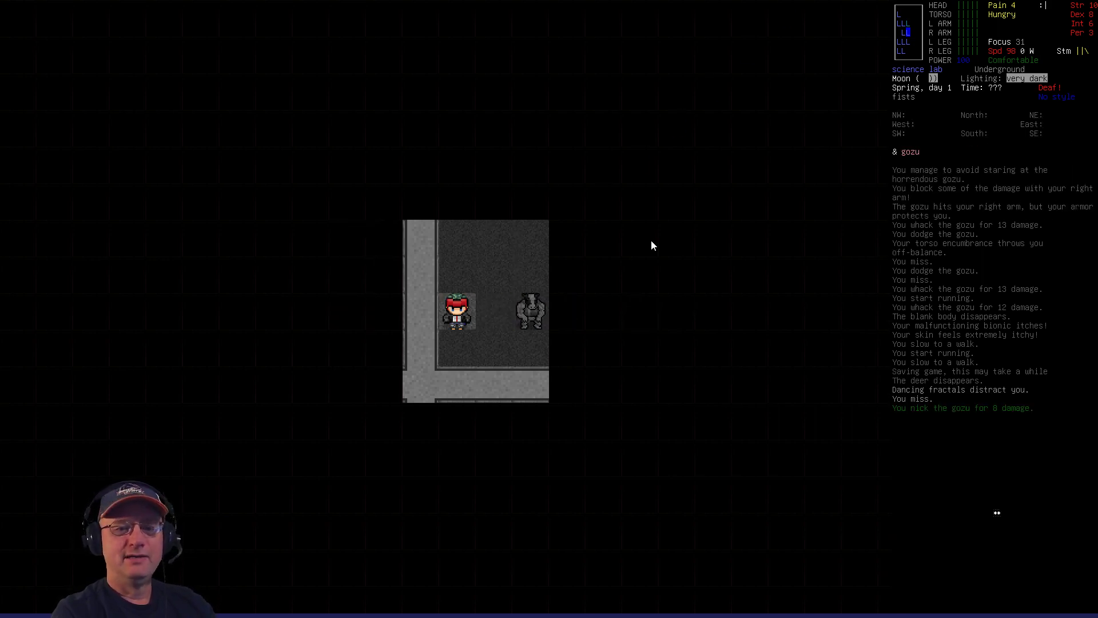
# - Reposition around the gozu along the wall and resume bump-attacking it
pyautogui.press('n')
pyautogui.press('k')
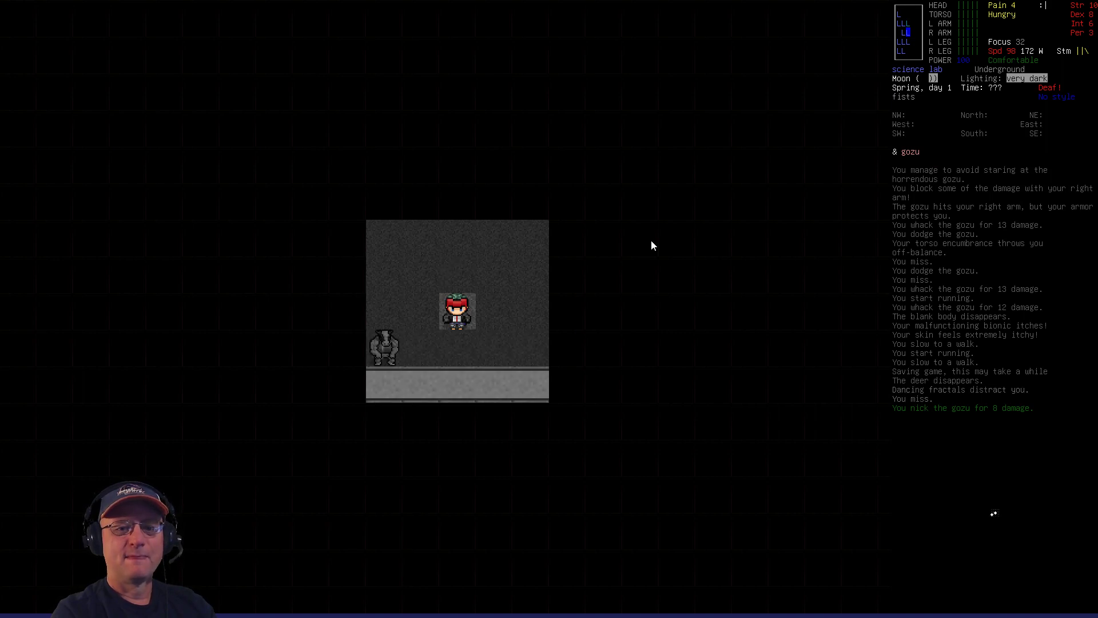
pyautogui.press('y')
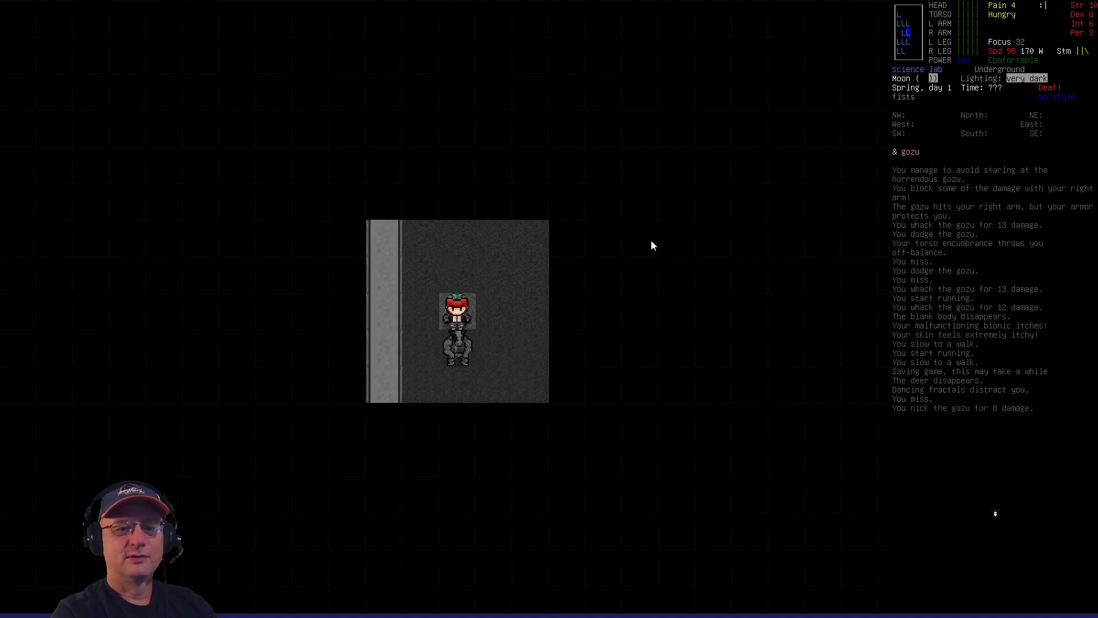
pyautogui.press('l')
pyautogui.press('h')
pyautogui.press('j')
pyautogui.press('j')
pyautogui.press('j')
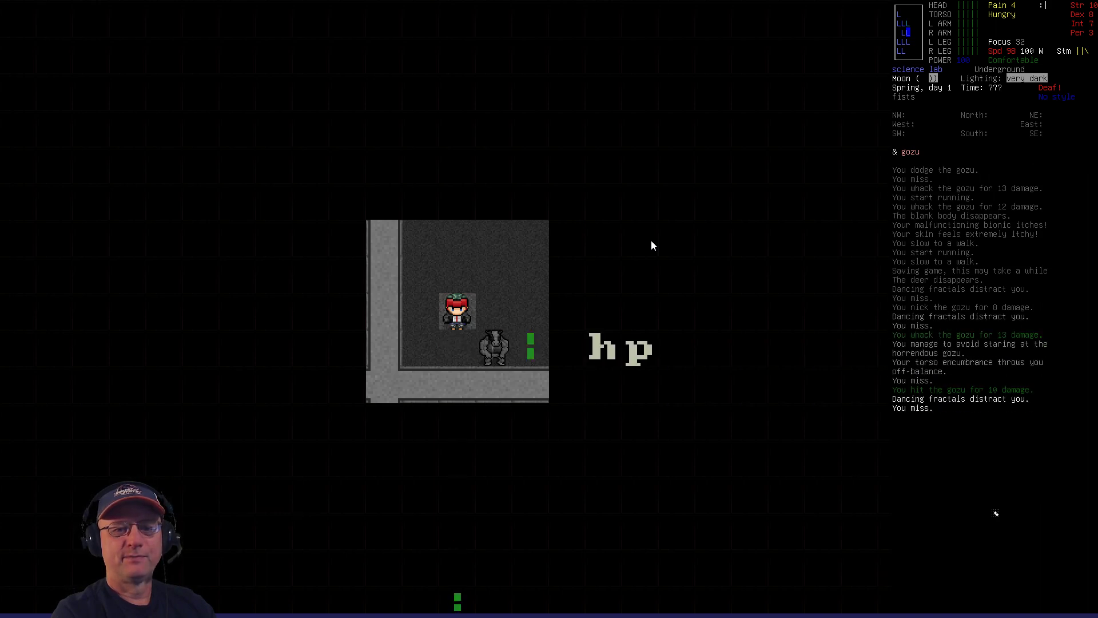
pyautogui.press('l')
# - Keep striking the gozu to the west and south with repeated bump attacks
pyautogui.press('h')
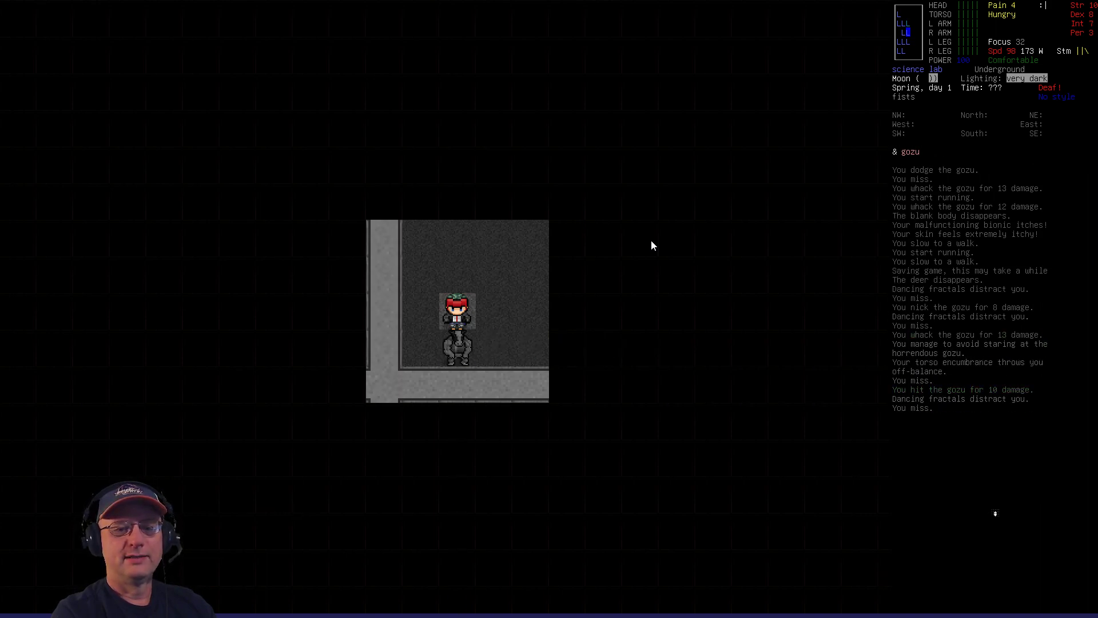
pyautogui.press('j')
pyautogui.press('j')
pyautogui.press('h')
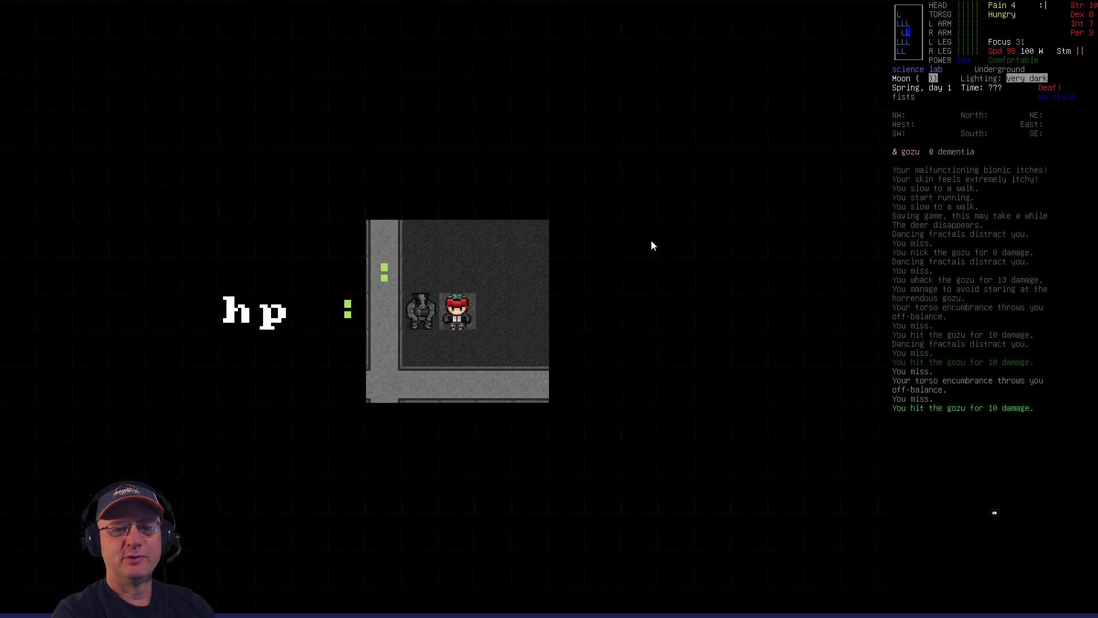
pyautogui.press('h')
pyautogui.press('j')
pyautogui.press('h')
pyautogui.press('h')
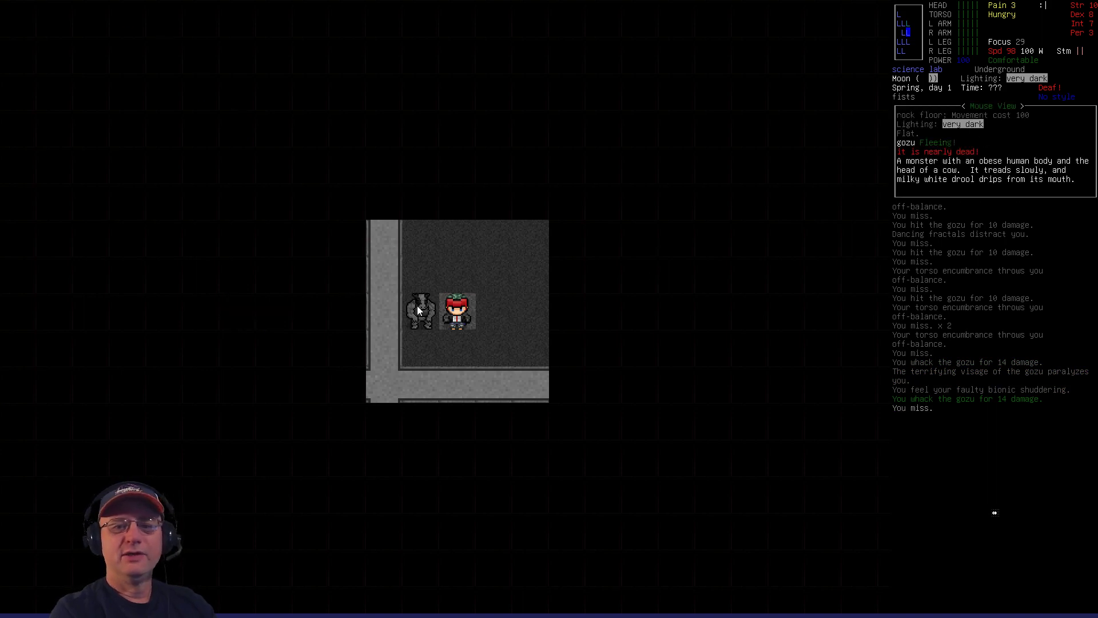
pyautogui.press('h')
pyautogui.press('h')
pyautogui.press('h')
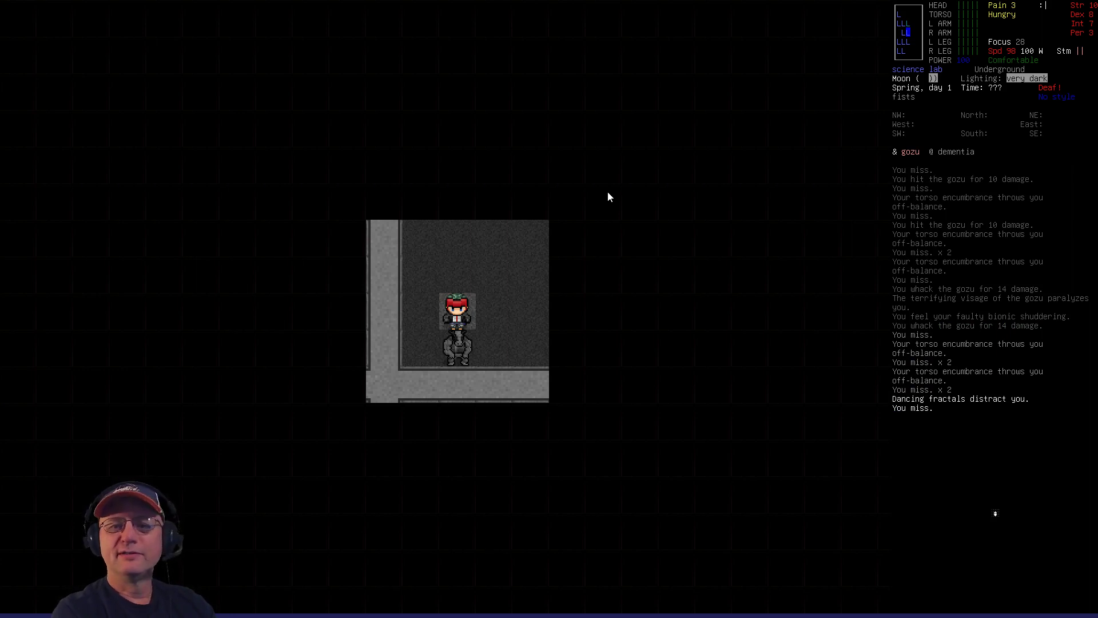
# - Finish off the gozu with southwest attacks until 'The gozu dies!'
pyautogui.press('j')
pyautogui.press('j')
pyautogui.press('j')
pyautogui.press('b')
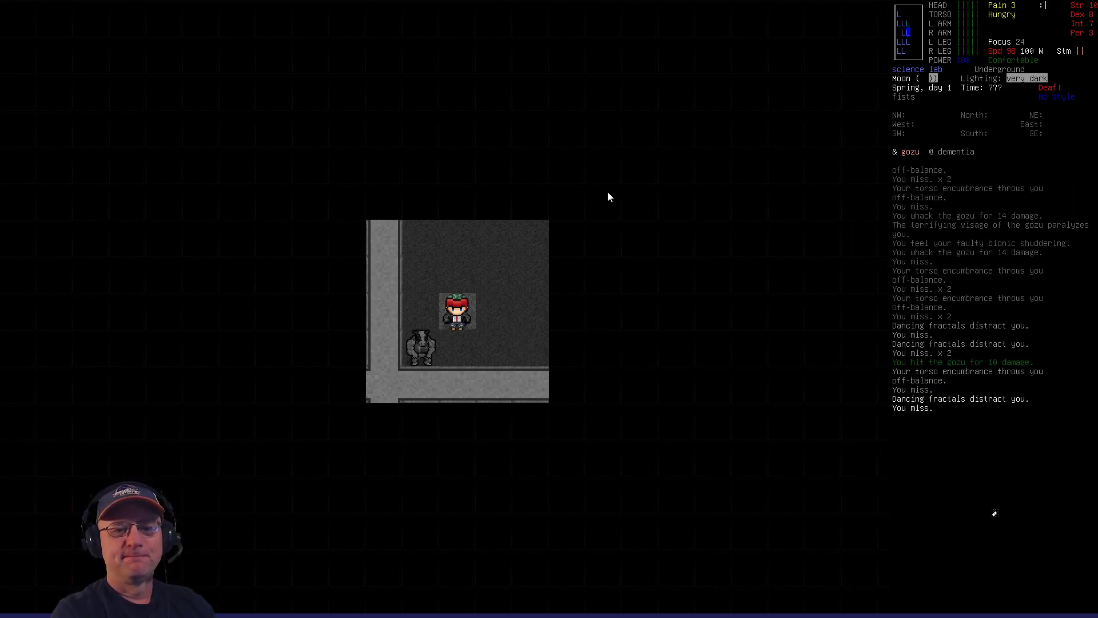
pyautogui.press('b')
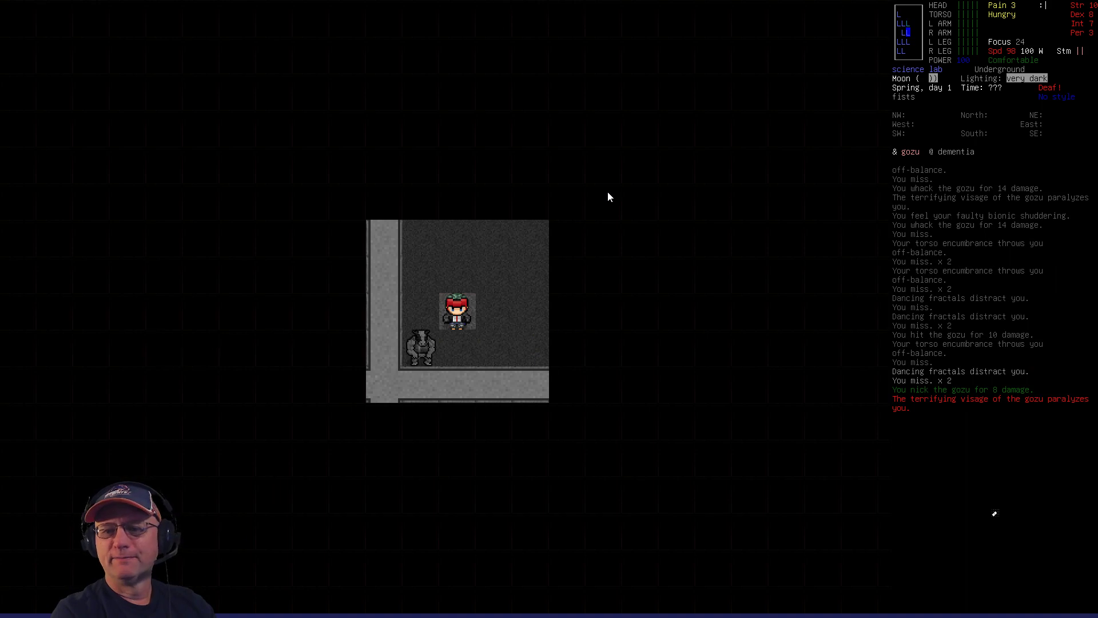
pyautogui.press('b')
pyautogui.press('b')
pyautogui.press('b')
pyautogui.press('b')
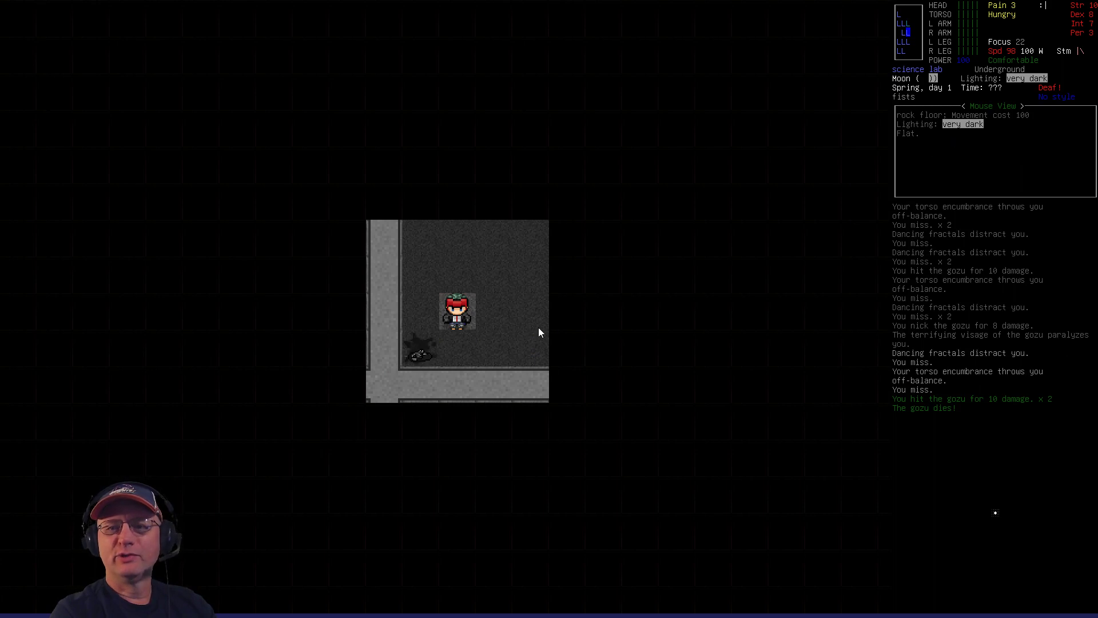
# - Step onto the gozu corpse after glancing at the pickup and consumables lists
pyautogui.press('g')
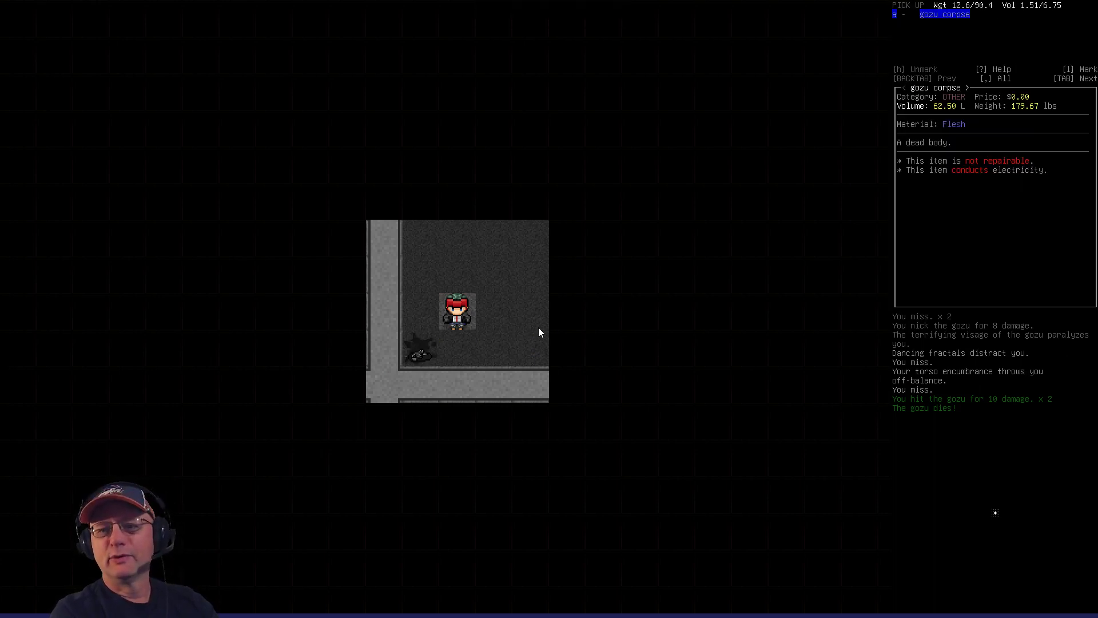
pyautogui.press('Escape')
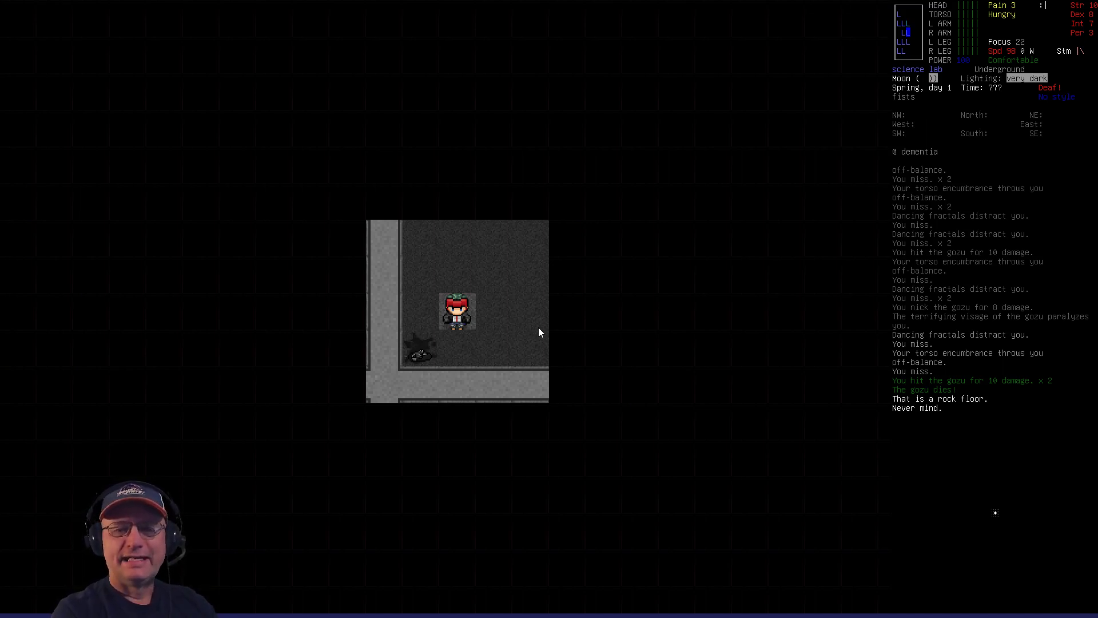
pyautogui.press('b')
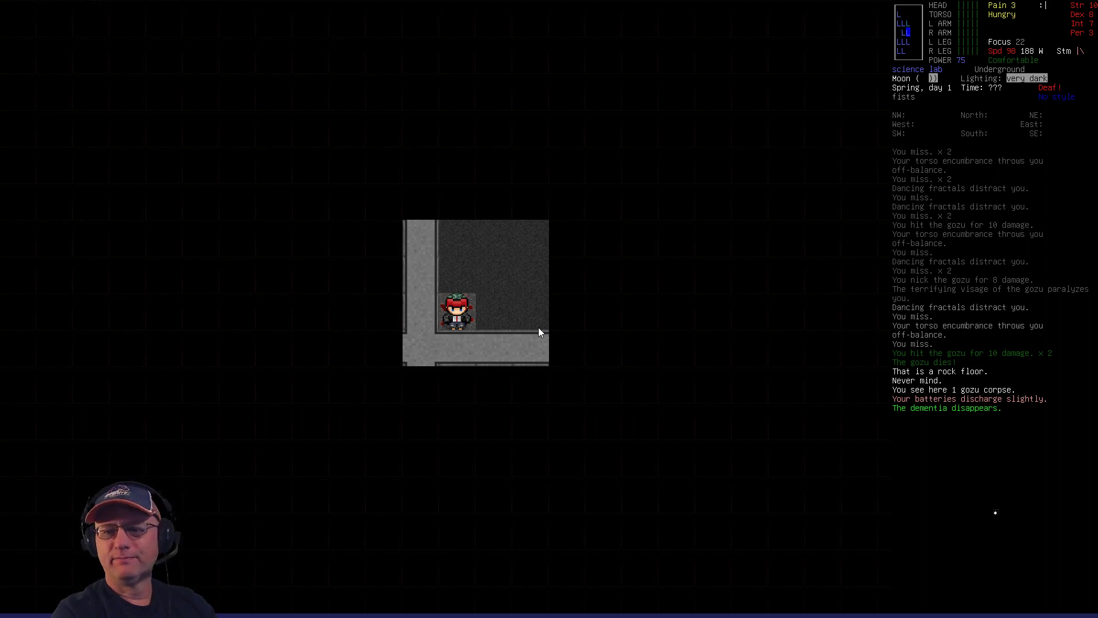
pyautogui.press('E')
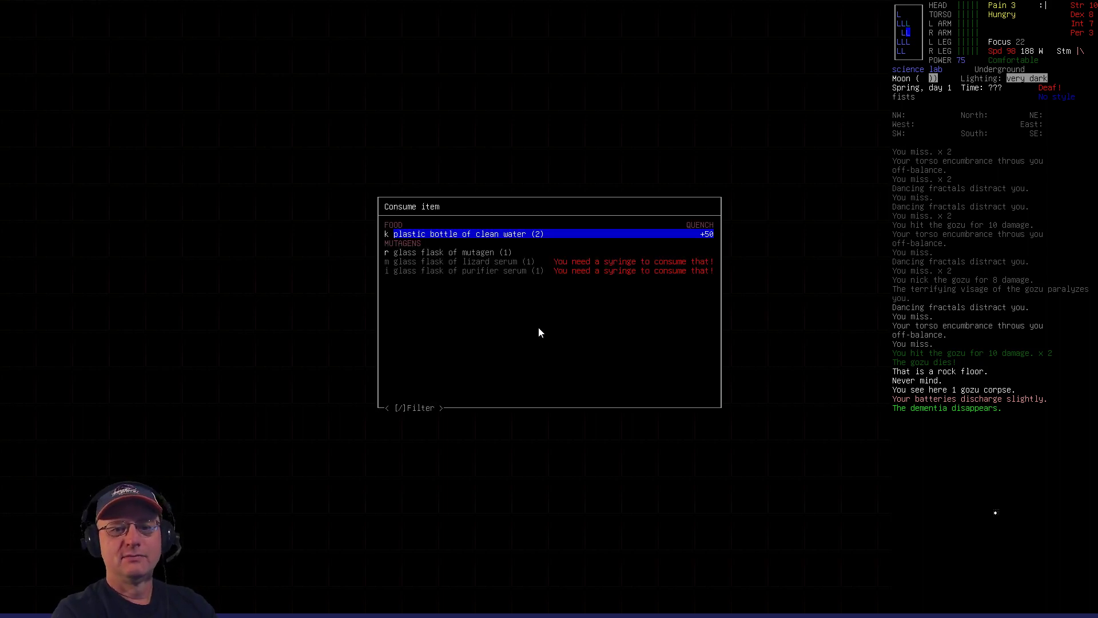
pyautogui.press('Escape')
# - Pick up the gozu corpse and accept wielding it in hand
pyautogui.press('e')
pyautogui.press('.')
pyautogui.press('a')
pyautogui.press('Return')
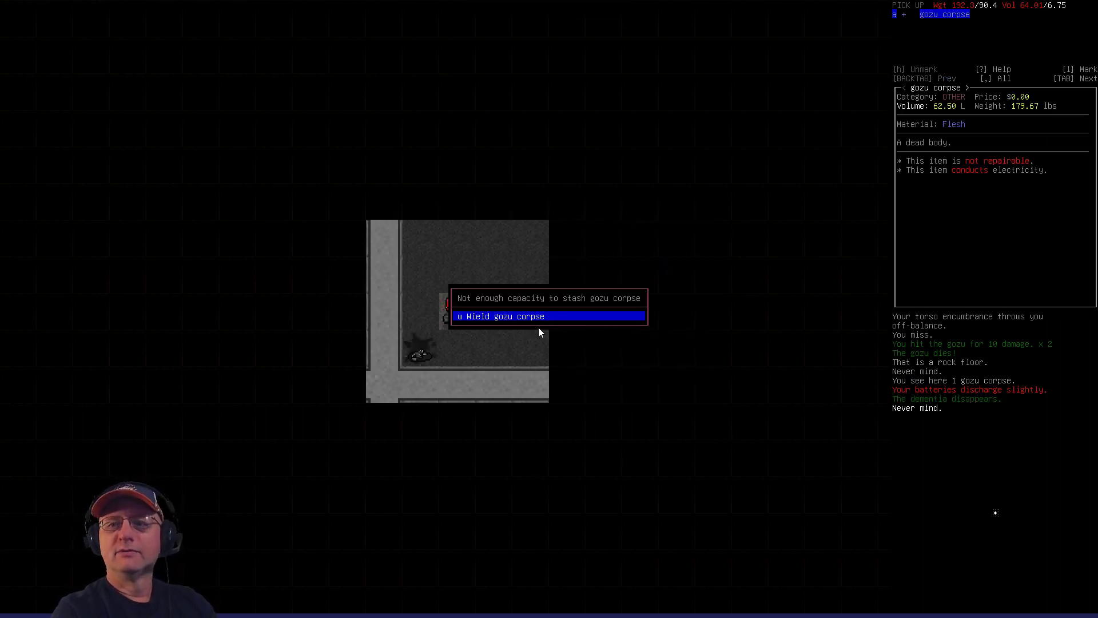
pyautogui.press('Escape')
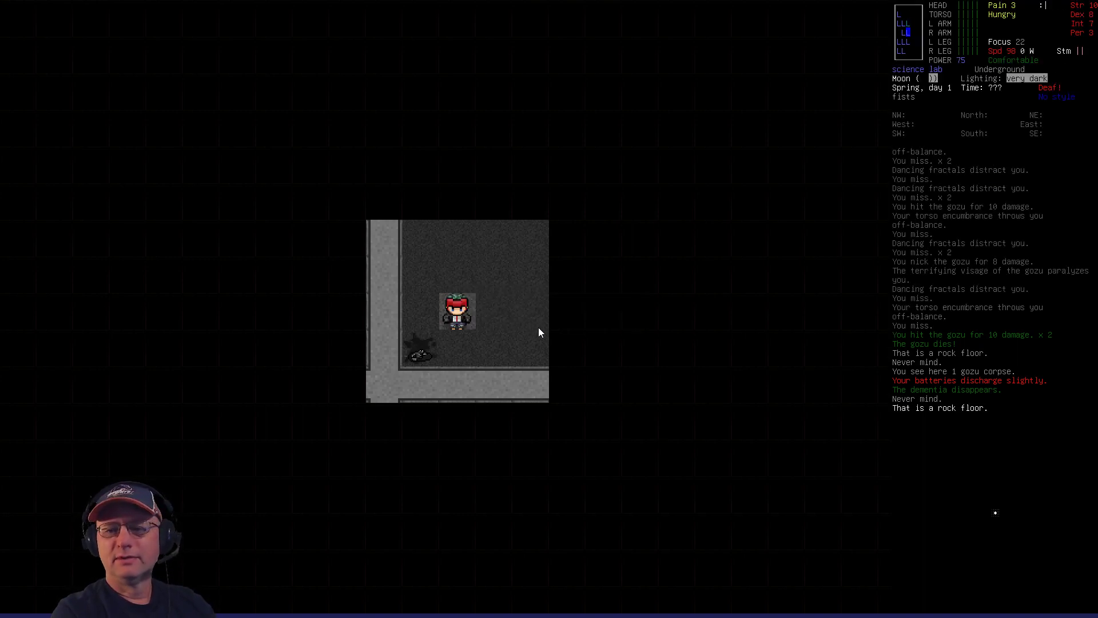
pyautogui.press('g')
pyautogui.press('a')
pyautogui.press('Return')
pyautogui.press('w')
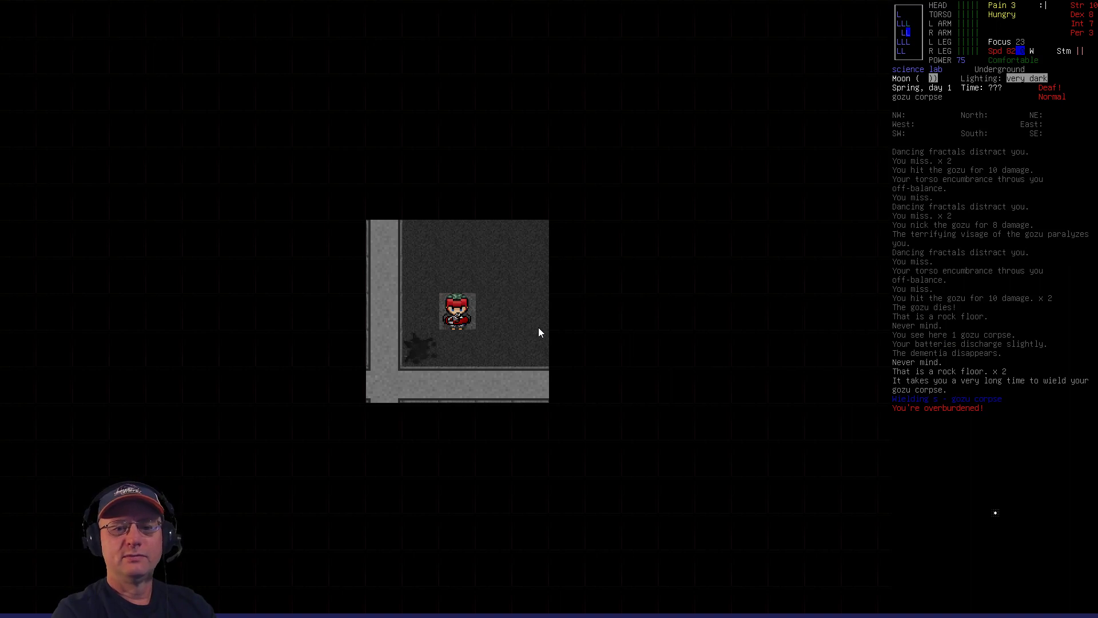
# - Check the consumables list, then multidrop the wielded gozu corpse back onto the floor
pyautogui.press('E')
pyautogui.press('Down')
pyautogui.press('Up')
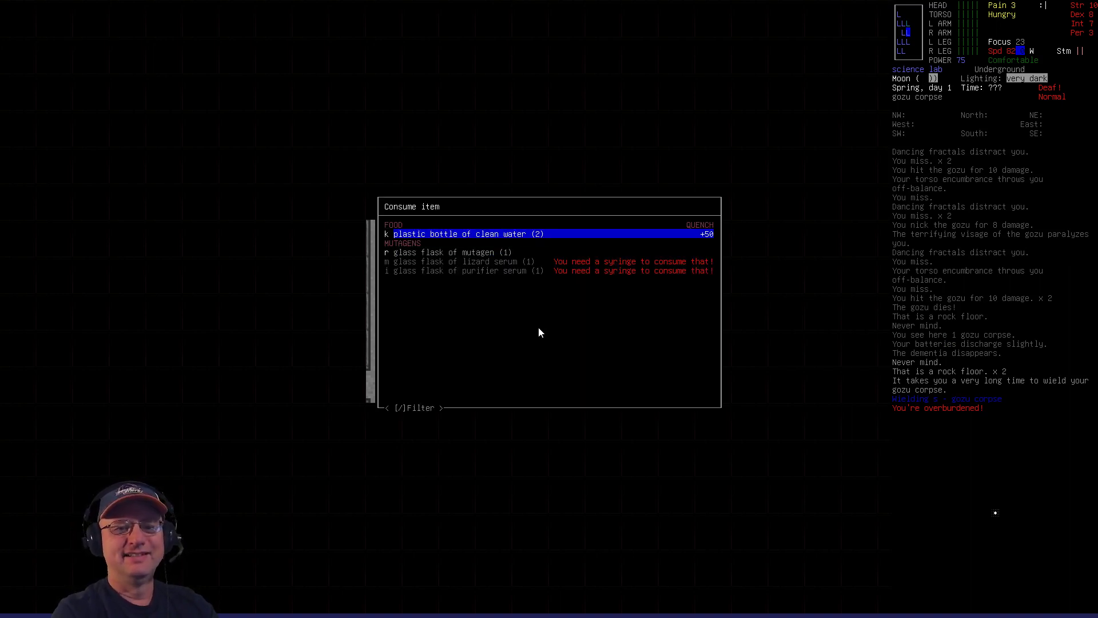
pyautogui.press('Escape')
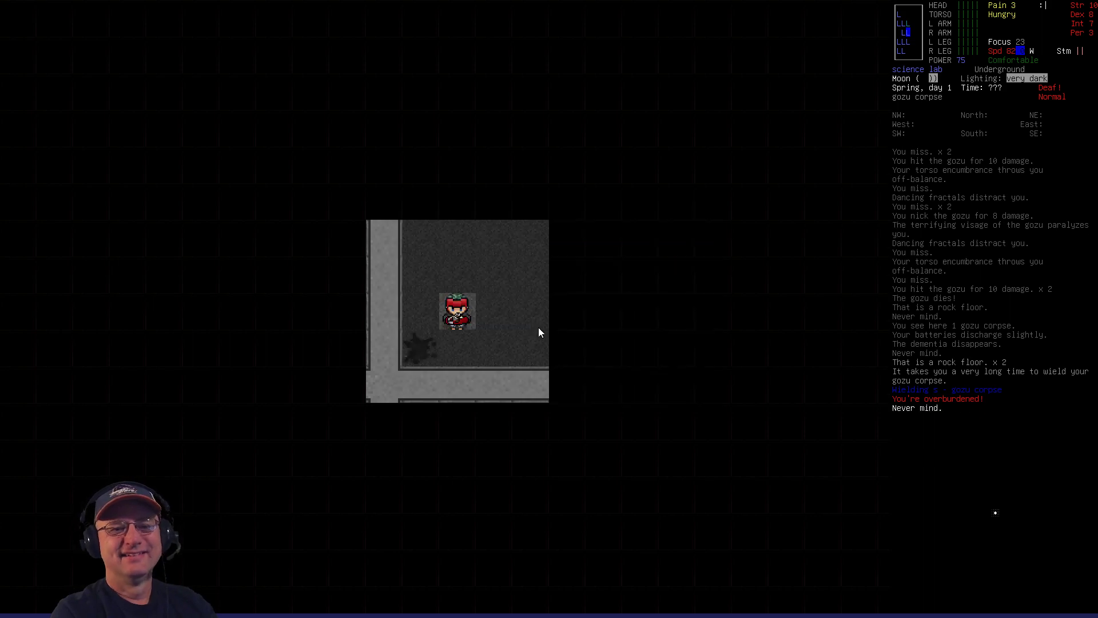
pyautogui.press('D')
pyautogui.press('.')
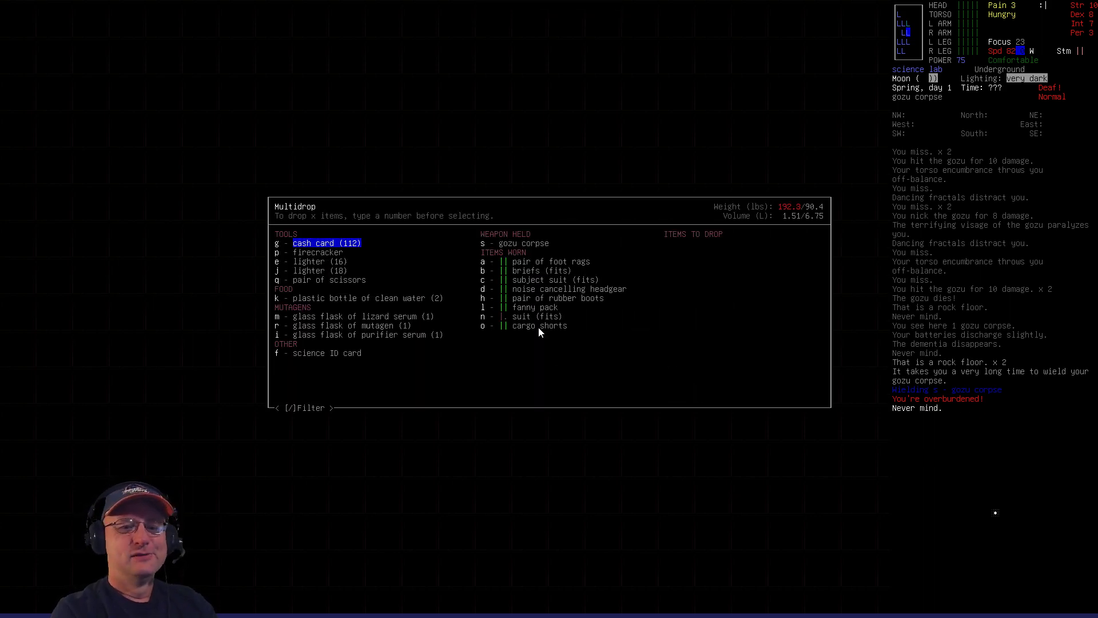
pyautogui.press('s')
pyautogui.press('Return')
pyautogui.press('x')
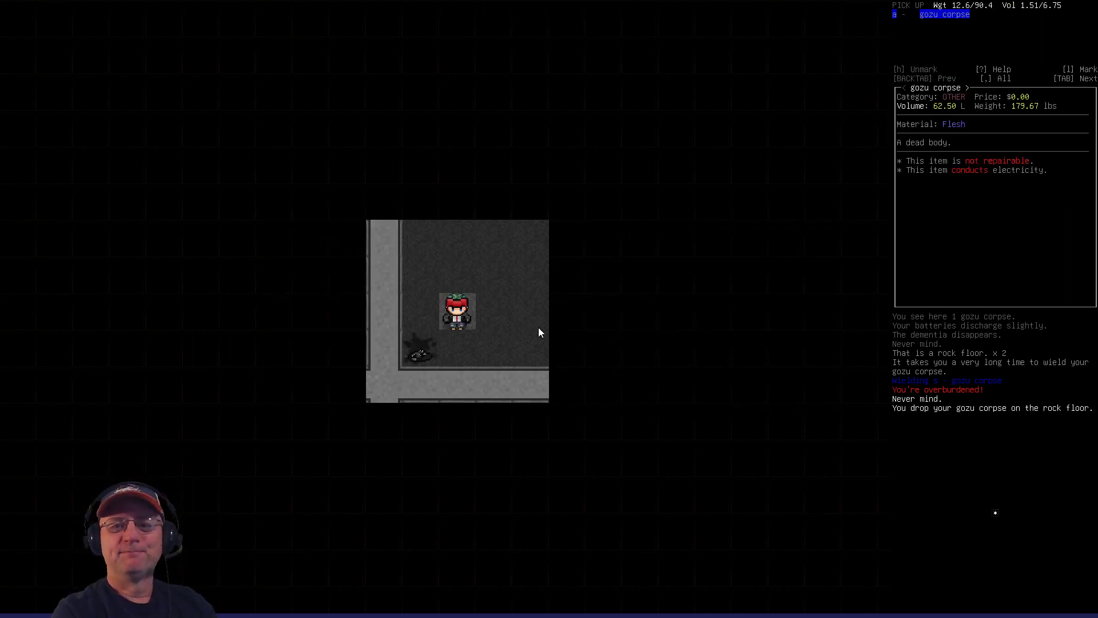
# - Step back onto the gozu corpse and butcher it, continuing despite the approaching blob
pyautogui.press('Escape')
pyautogui.press('b')
pyautogui.press('B')
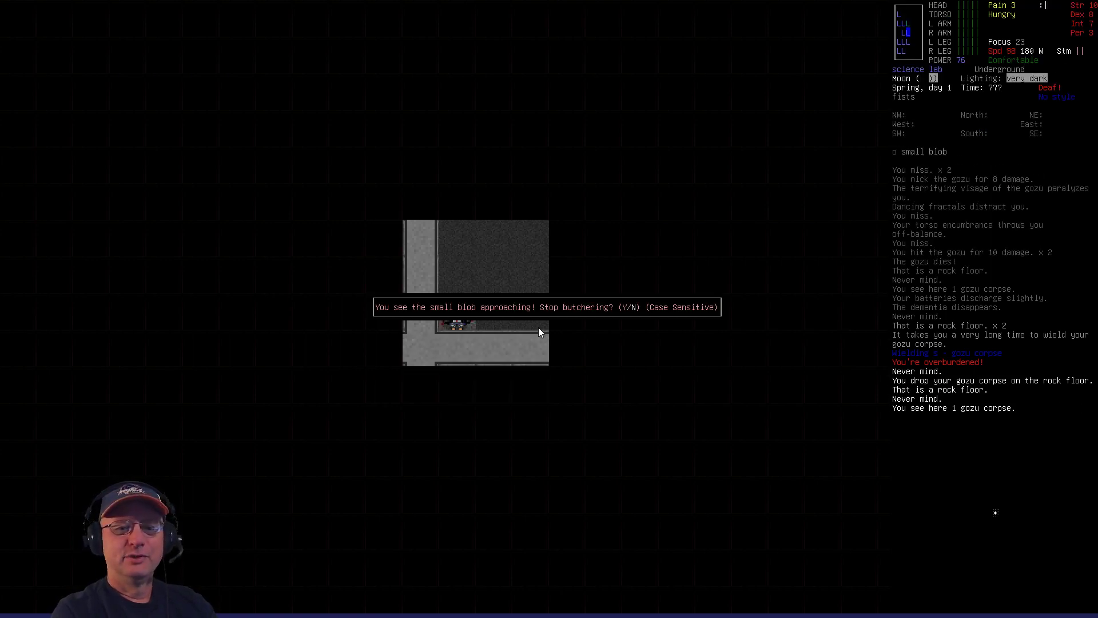
pyautogui.press('N')
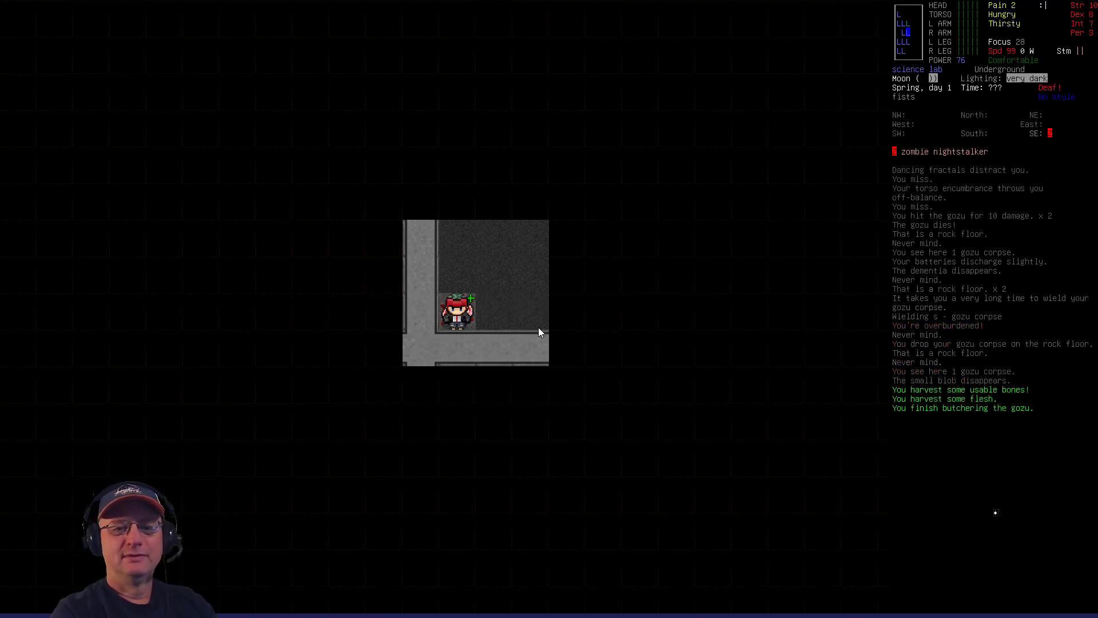
# - Step aside and pick up the 4 fresh meat chunks and 6 bones from the corpse tile
pyautogui.press('l')
pyautogui.press('k')
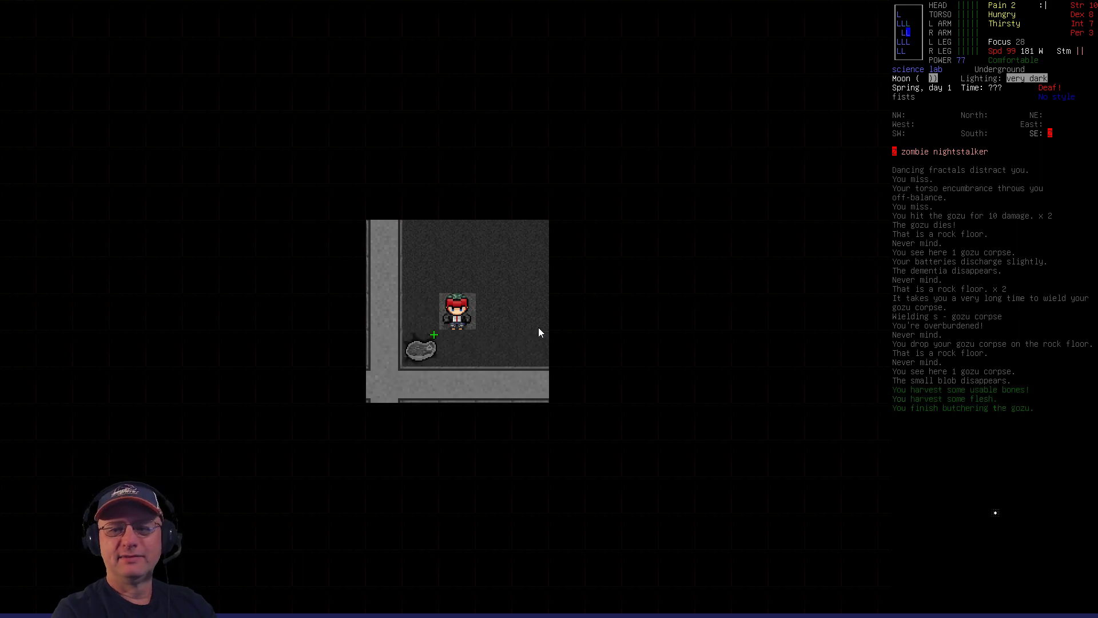
pyautogui.press('g')
pyautogui.press('b')
pyautogui.press('Down')
pyautogui.press('Up')
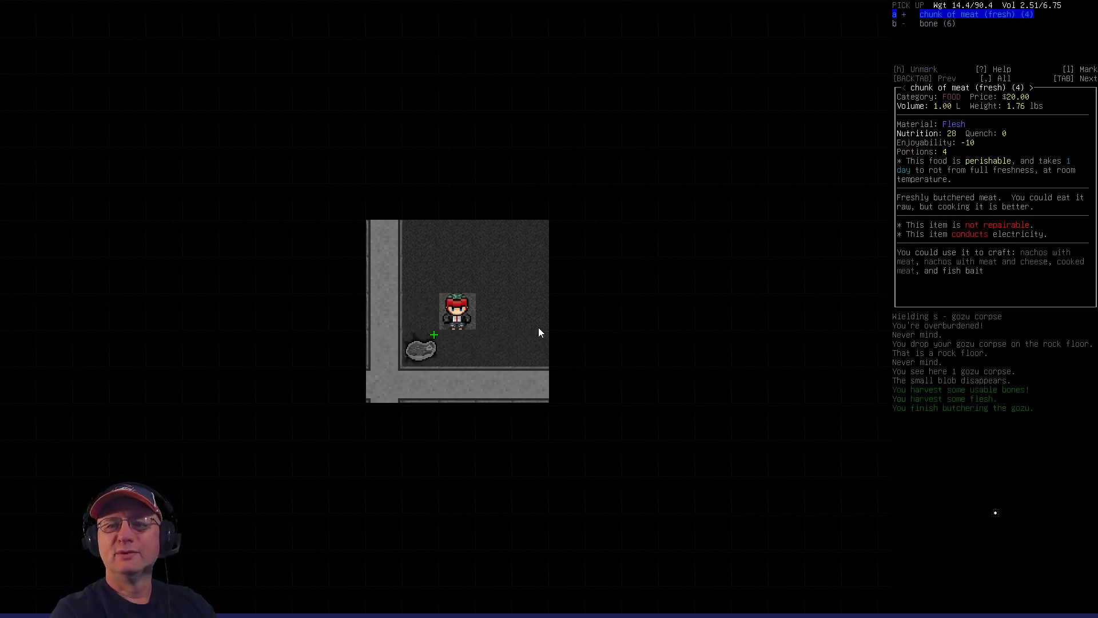
pyautogui.press('Down')
pyautogui.press('Up')
pyautogui.press('Down')
pyautogui.press('Return')
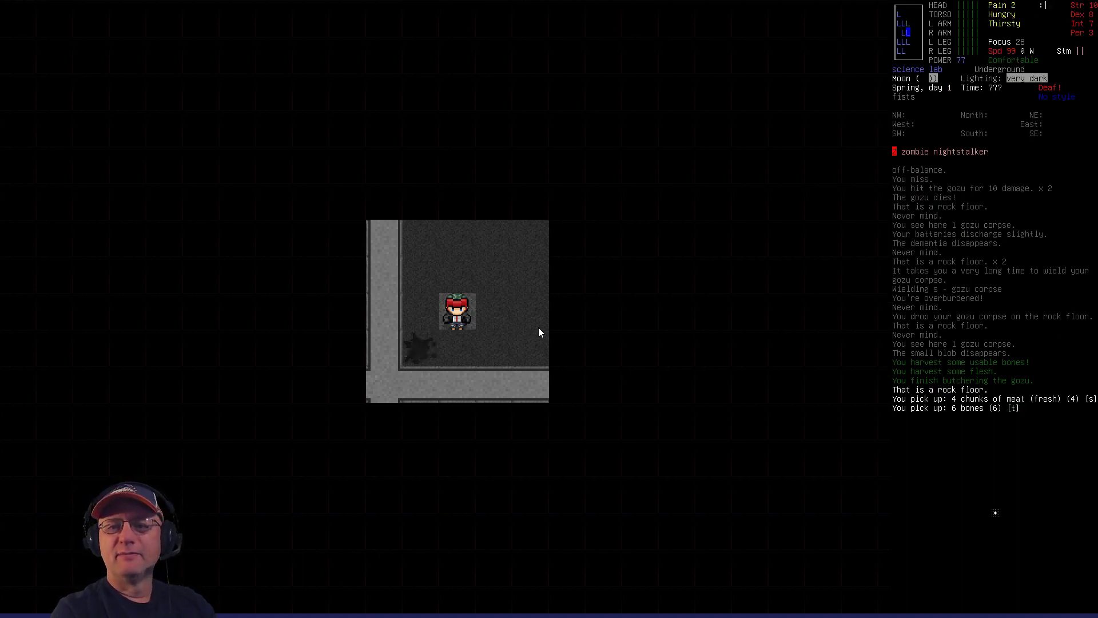
# - Walk north in the room and check the area overmap
pyautogui.press('u')
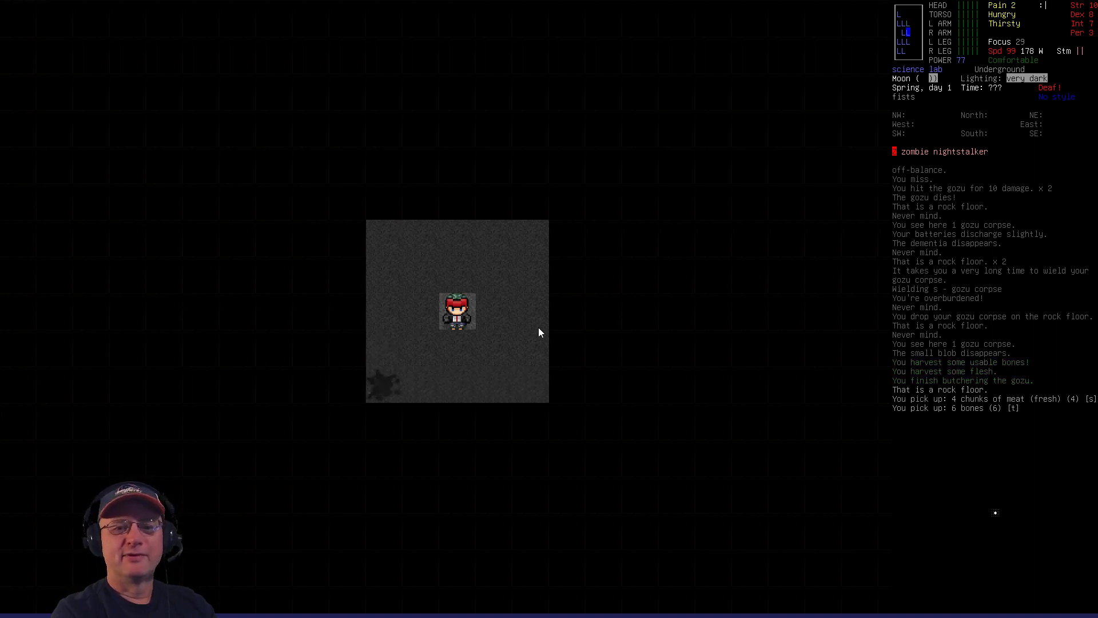
pyautogui.press('y')
pyautogui.press('k')
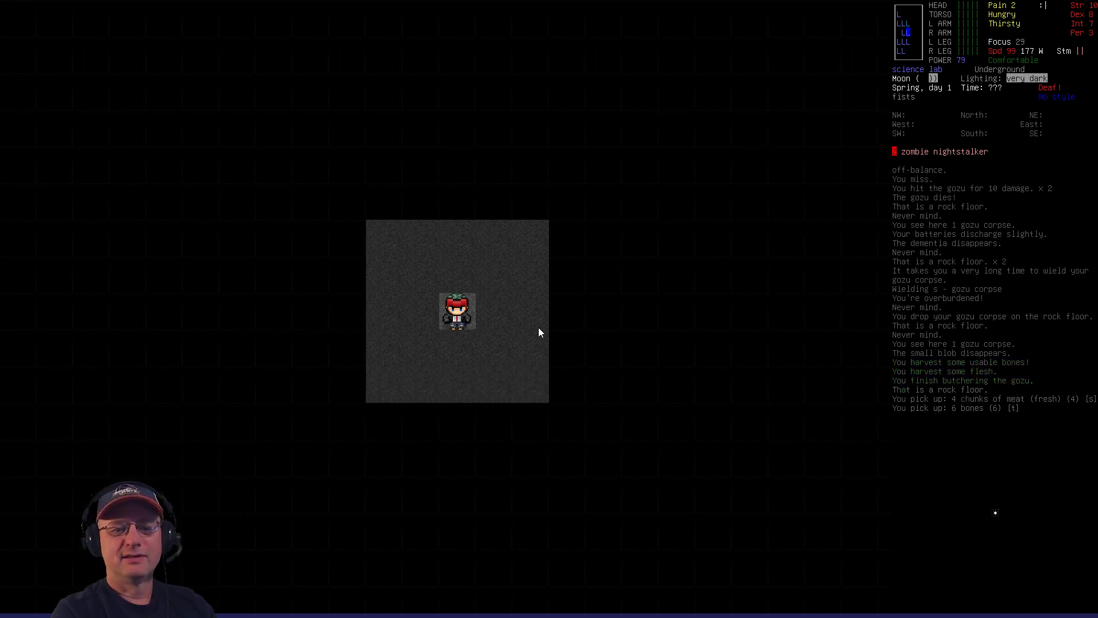
pyautogui.press('m')
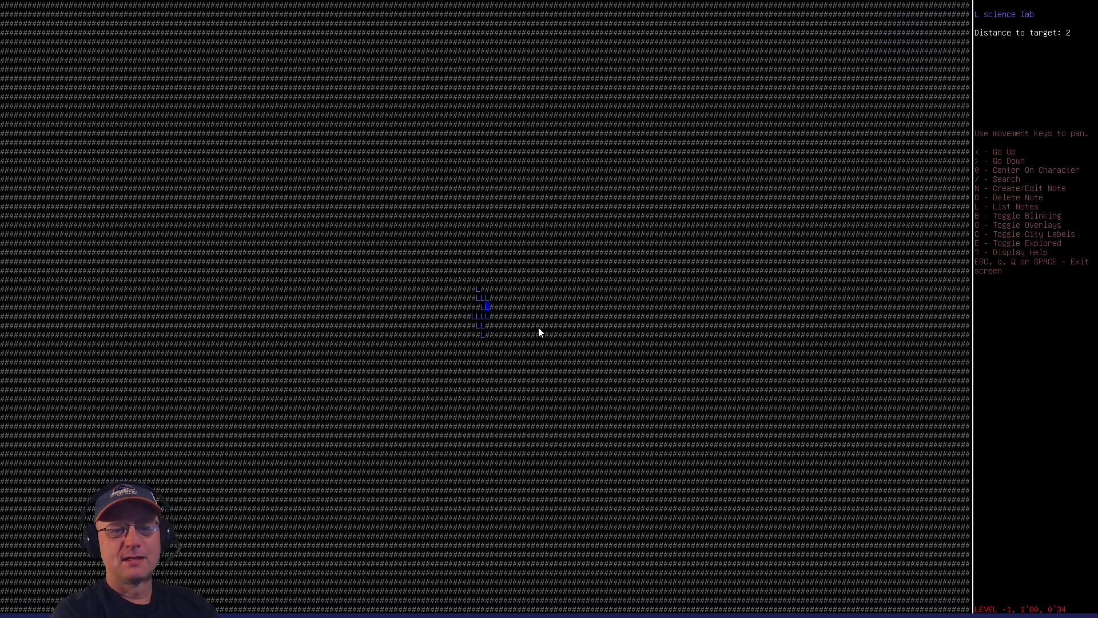
pyautogui.press('Escape')
# - Cross the room west, south and east, then exit through the southeast door
pyautogui.press('h')
pyautogui.press('h')
pyautogui.press('k')
pyautogui.press('k')
pyautogui.press('j')
pyautogui.press('j')
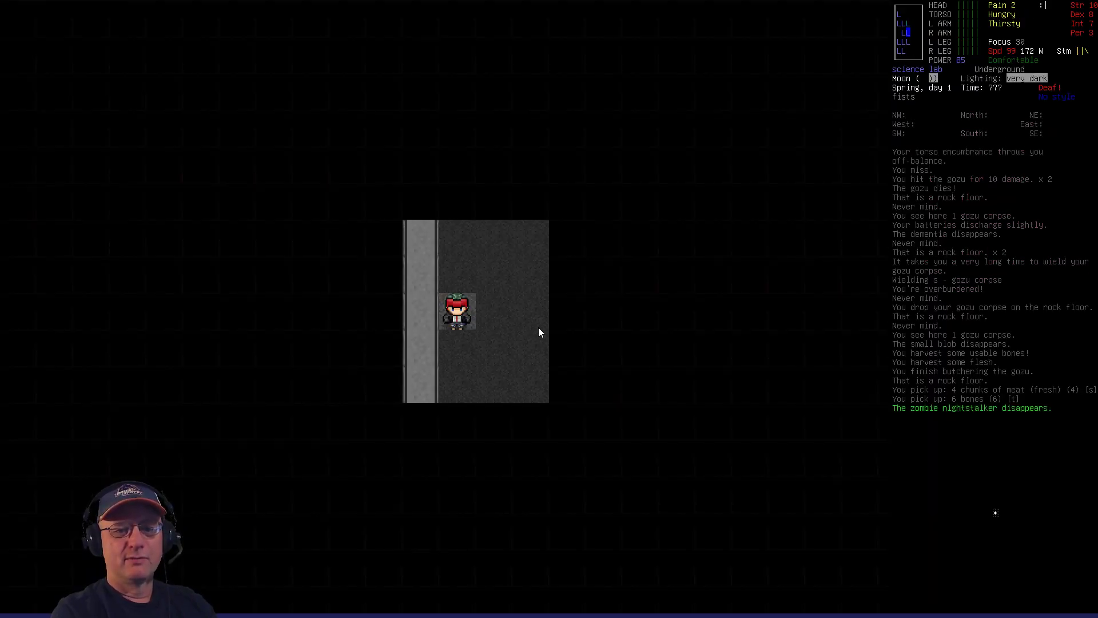
pyautogui.press('j')
pyautogui.press('j')
pyautogui.press('l')
pyautogui.press('l')
pyautogui.press('l')
pyautogui.press('n')
pyautogui.press('l')
pyautogui.press('l')
# - Follow the corridor north past the lockers to the door leading north
pyautogui.press('j')
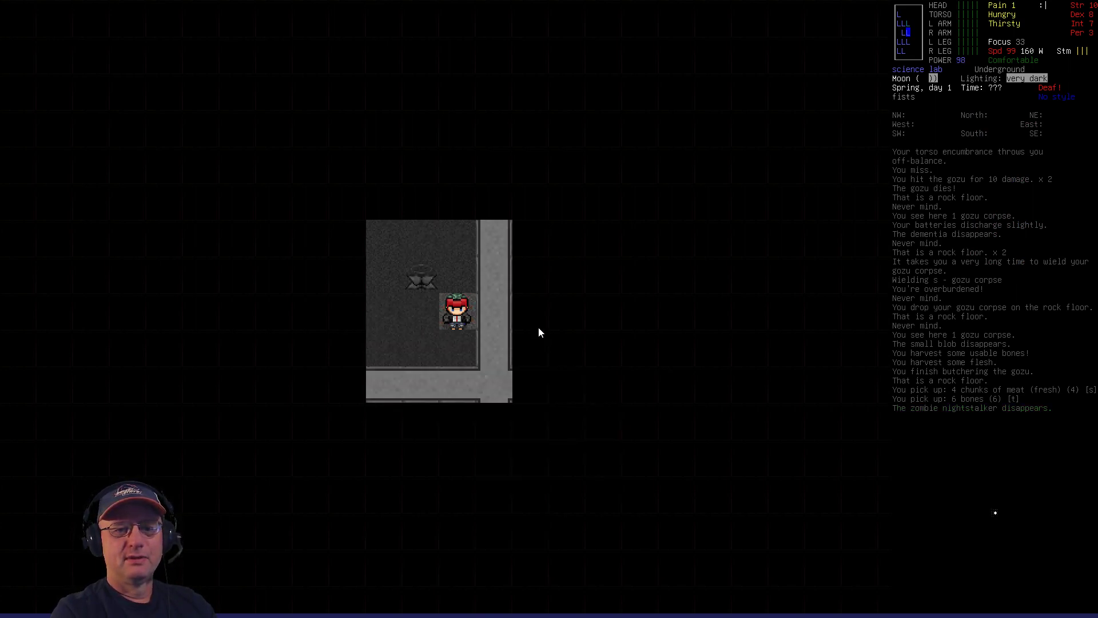
pyautogui.press('j')
pyautogui.press('j')
pyautogui.press('k')
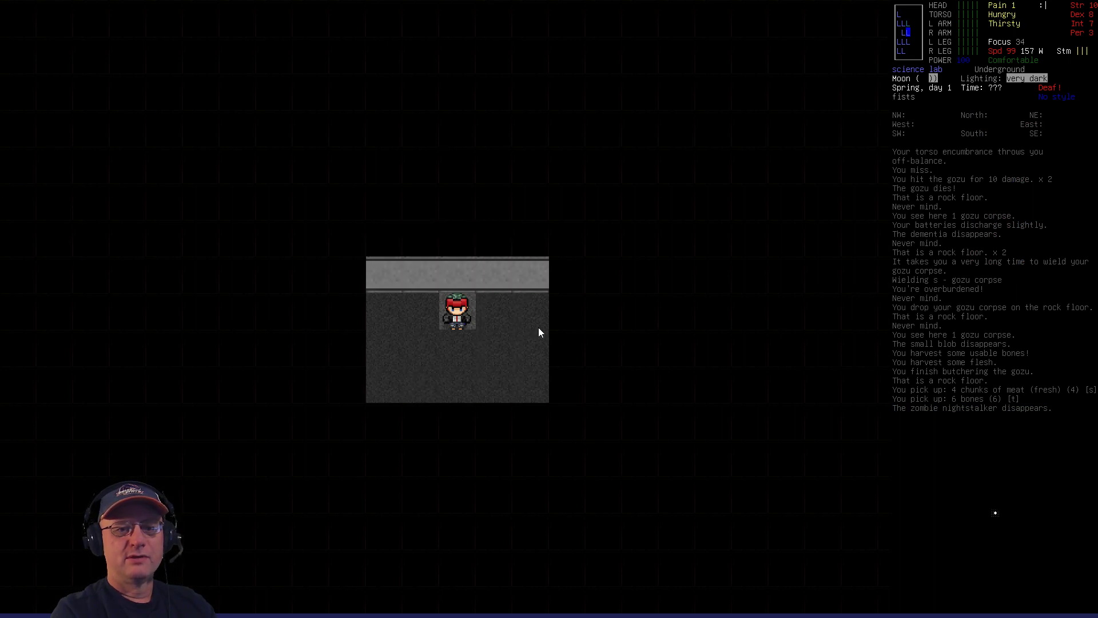
pyautogui.press('k')
pyautogui.press('k')
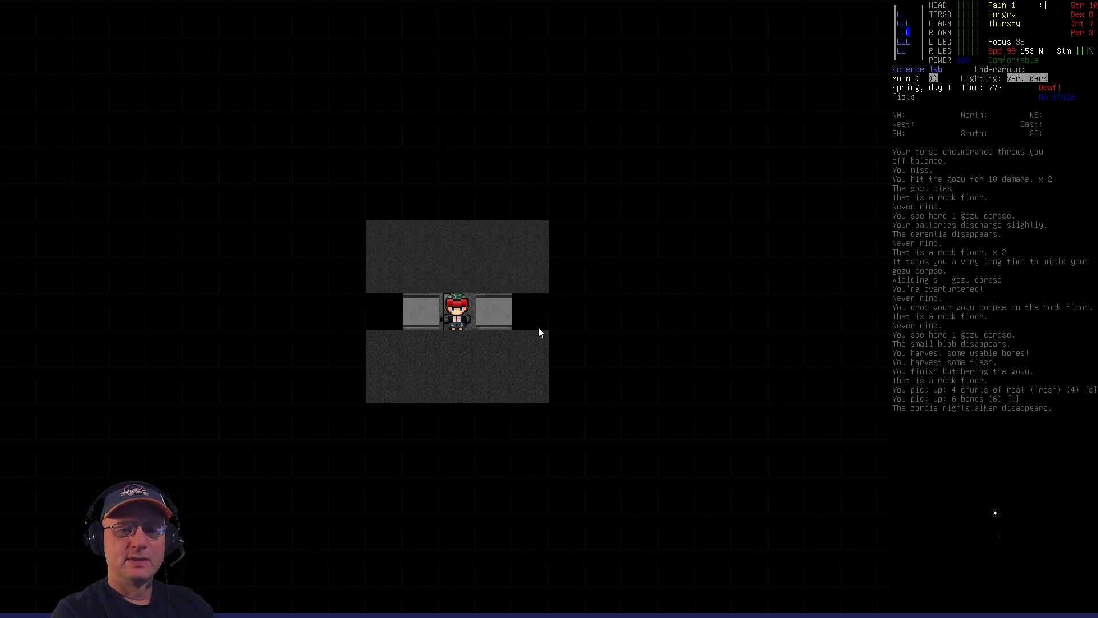
pyautogui.press('k')
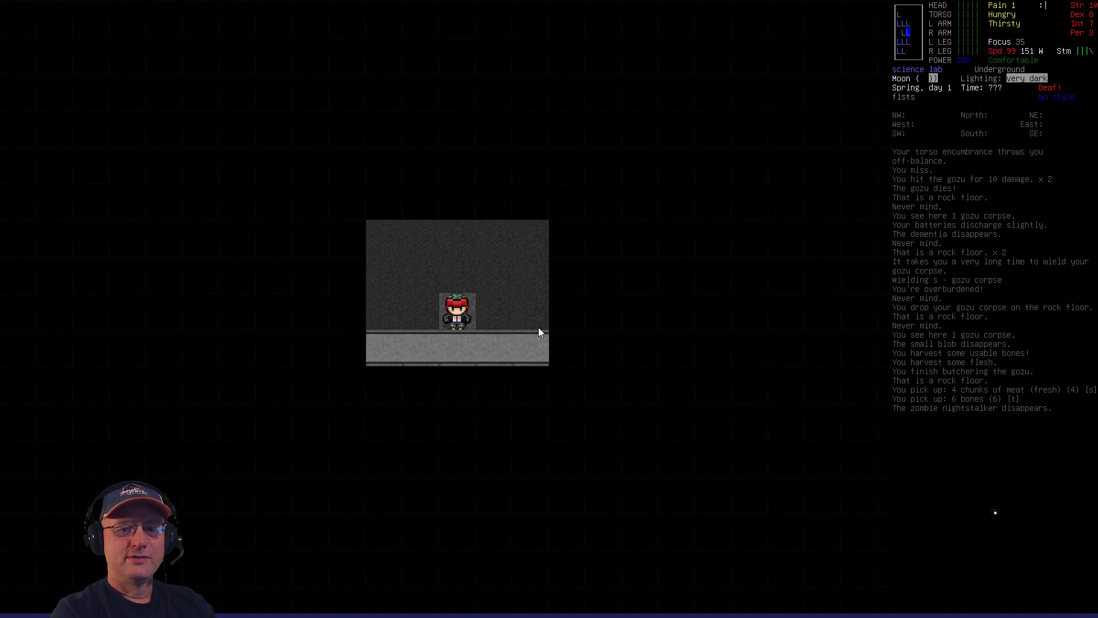
pyautogui.press('h')
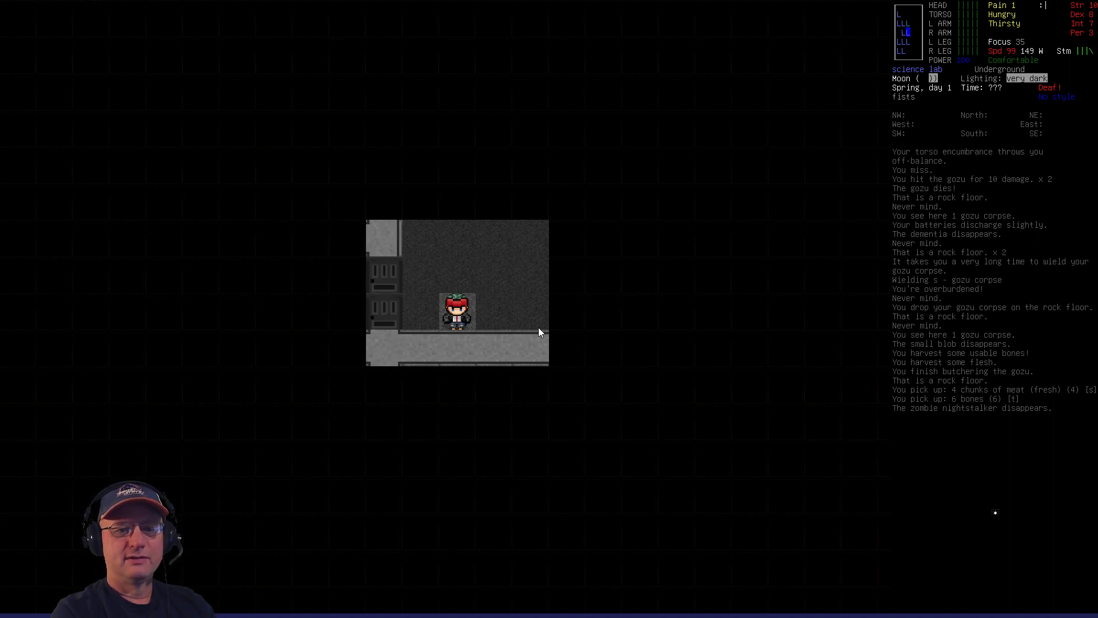
pyautogui.press('k')
pyautogui.press('h')
pyautogui.press('k')
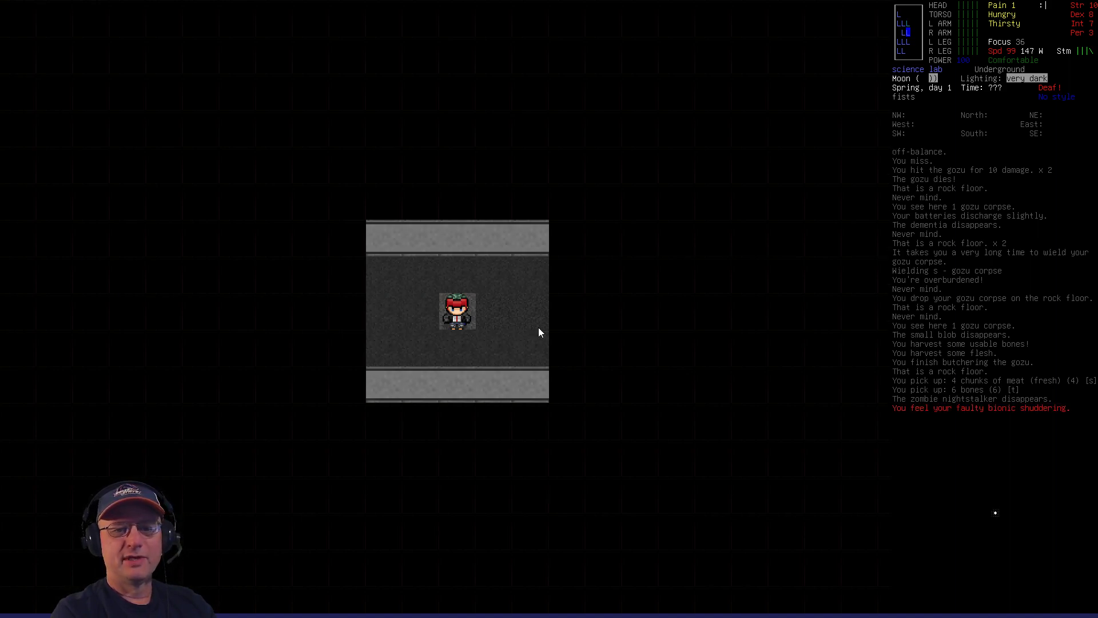
pyautogui.press('l')
pyautogui.press('l')
pyautogui.press('l')
pyautogui.press('k')
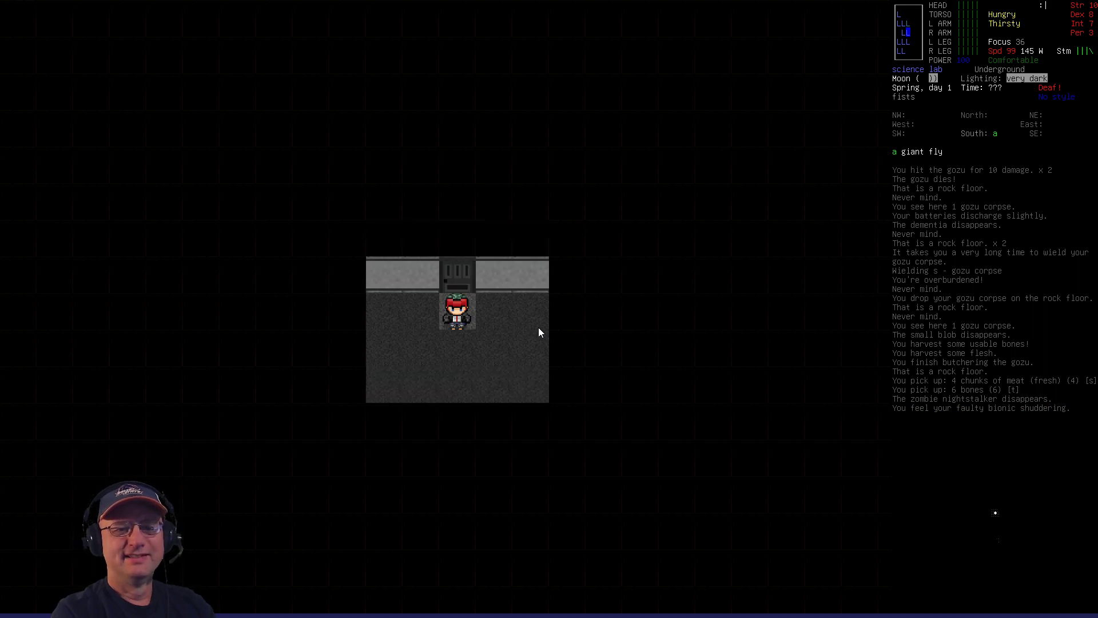
# - Pass through the doorway into the terminal rooms and walk west up to a terminal
pyautogui.press('k')
pyautogui.press('k')
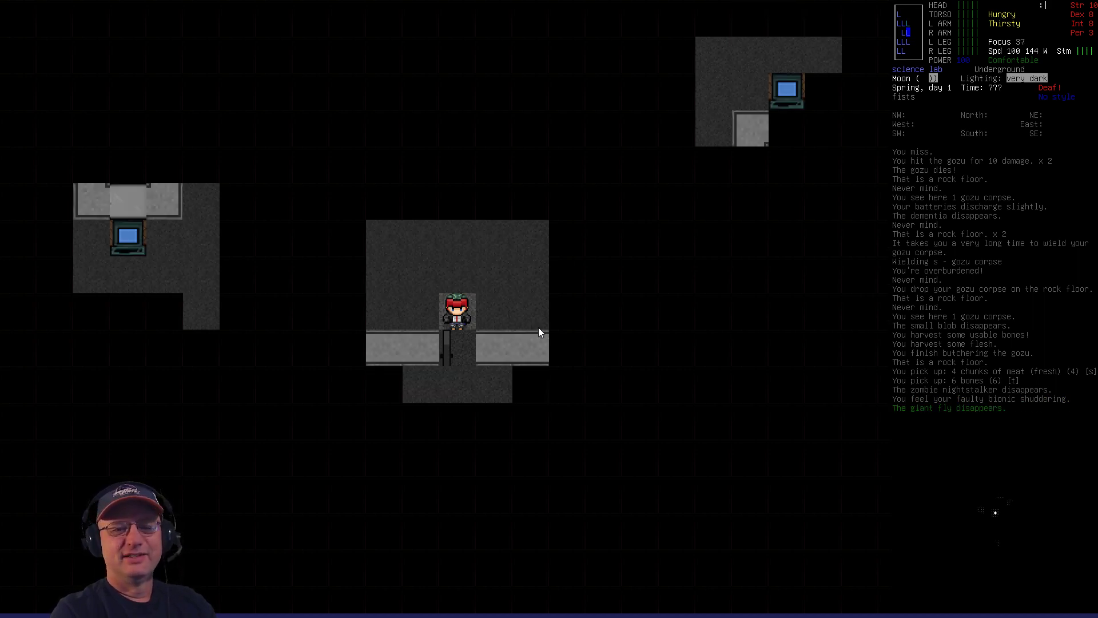
pyautogui.press('k')
pyautogui.press('k')
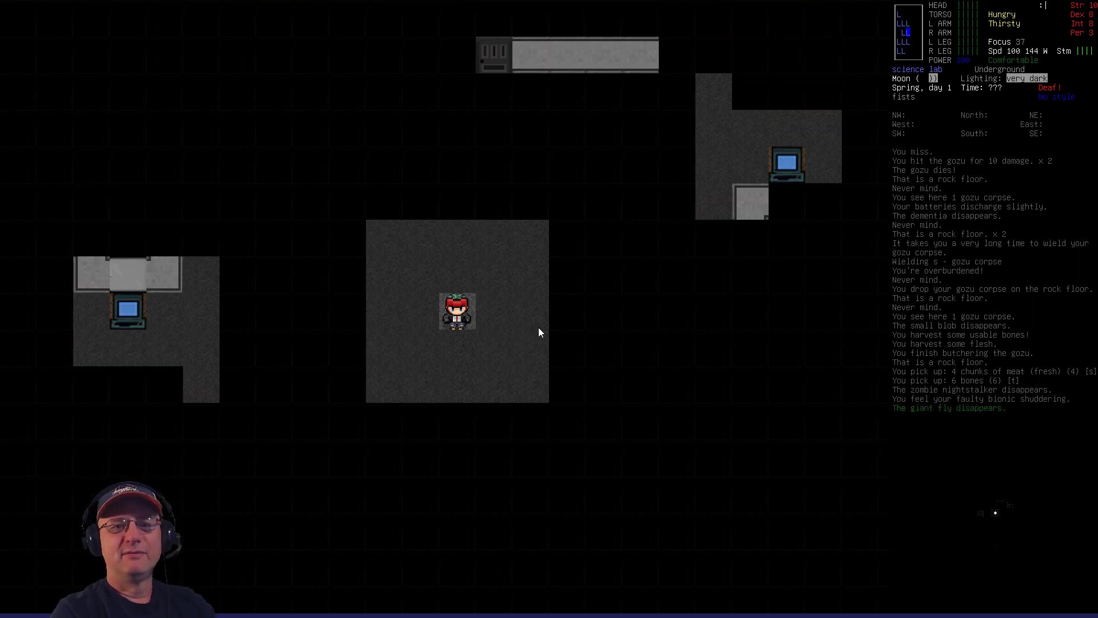
pyautogui.press('h')
pyautogui.press('h')
pyautogui.press('h')
pyautogui.press('b')
pyautogui.press('b')
pyautogui.press('y')
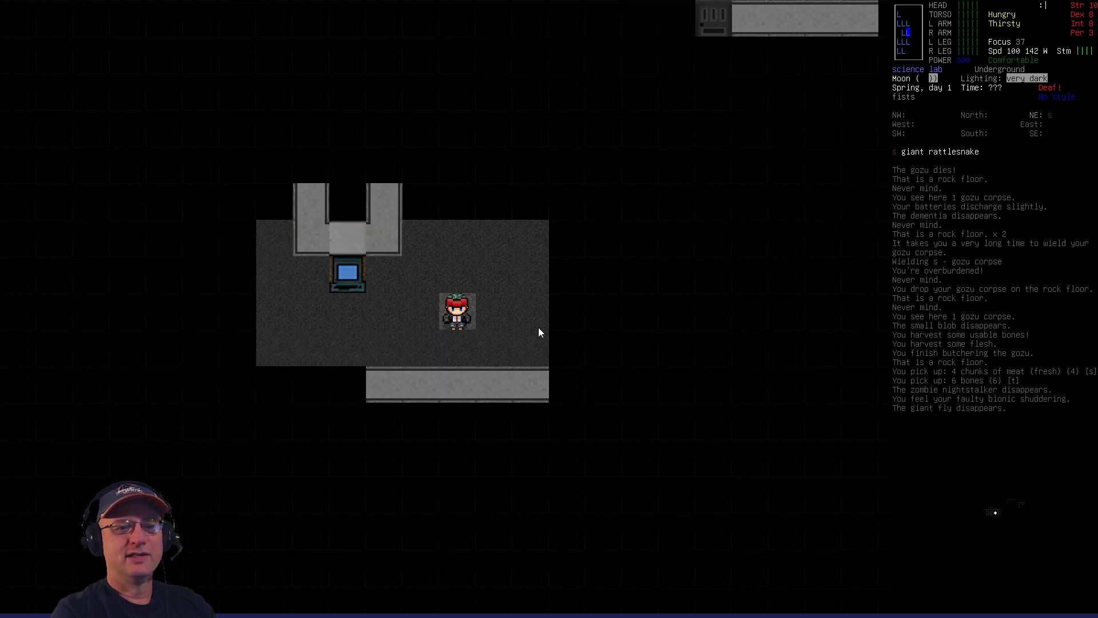
pyautogui.press('y')
pyautogui.press('h')
# - Glance at the bionics lying nearby, then walk southeast and northeast toward the stairs
pyautogui.press('V')
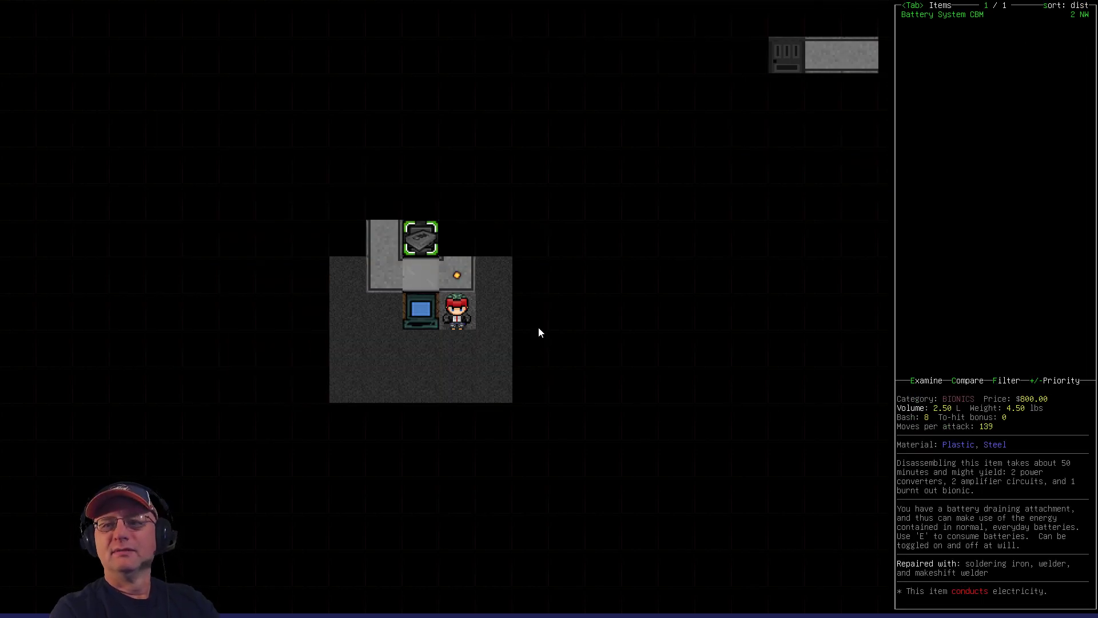
pyautogui.press('Escape')
pyautogui.press('n')
pyautogui.press('n')
pyautogui.press('l')
pyautogui.press('u')
pyautogui.press('u')
pyautogui.press('u')
pyautogui.press('u')
pyautogui.press('u')
pyautogui.press('u')
pyautogui.press('u')
pyautogui.press('l')
pyautogui.press('u')
# - Attack the giant rattlesnake, list the items by the terminal, and return west to the stairs
pyautogui.press('n')
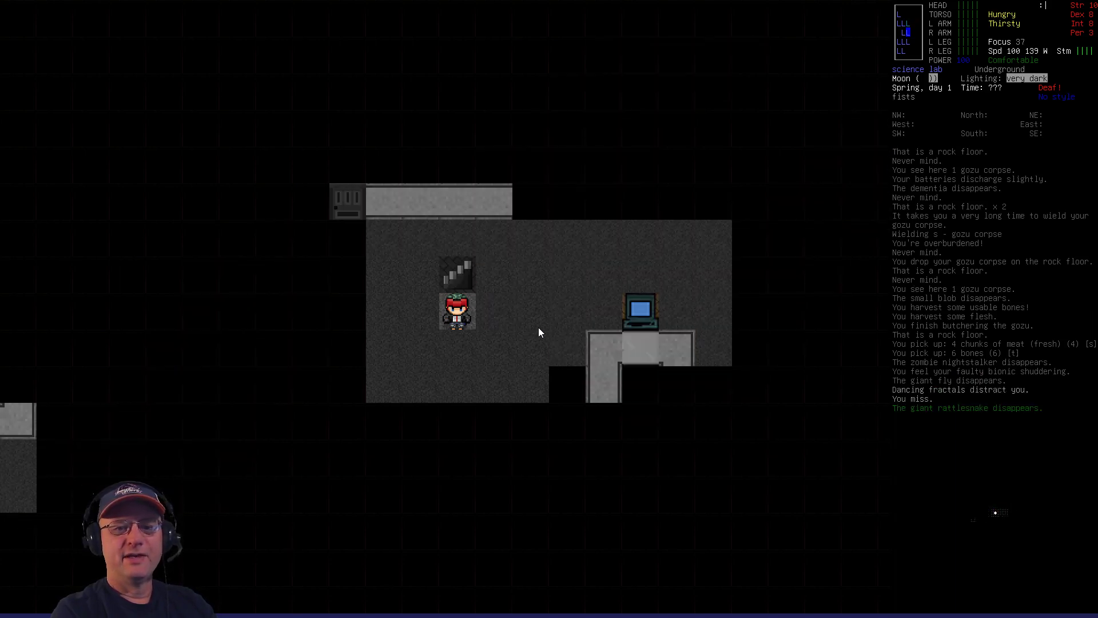
pyautogui.press('l')
pyautogui.press('l')
pyautogui.press('l')
pyautogui.press('l')
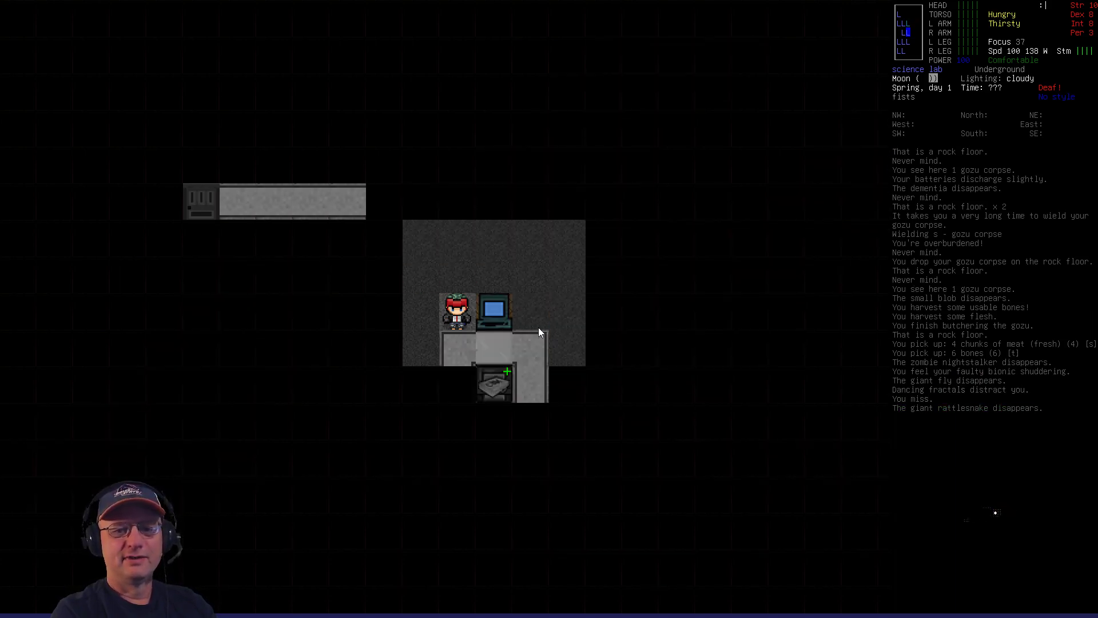
pyautogui.press('V')
pyautogui.press('Escape')
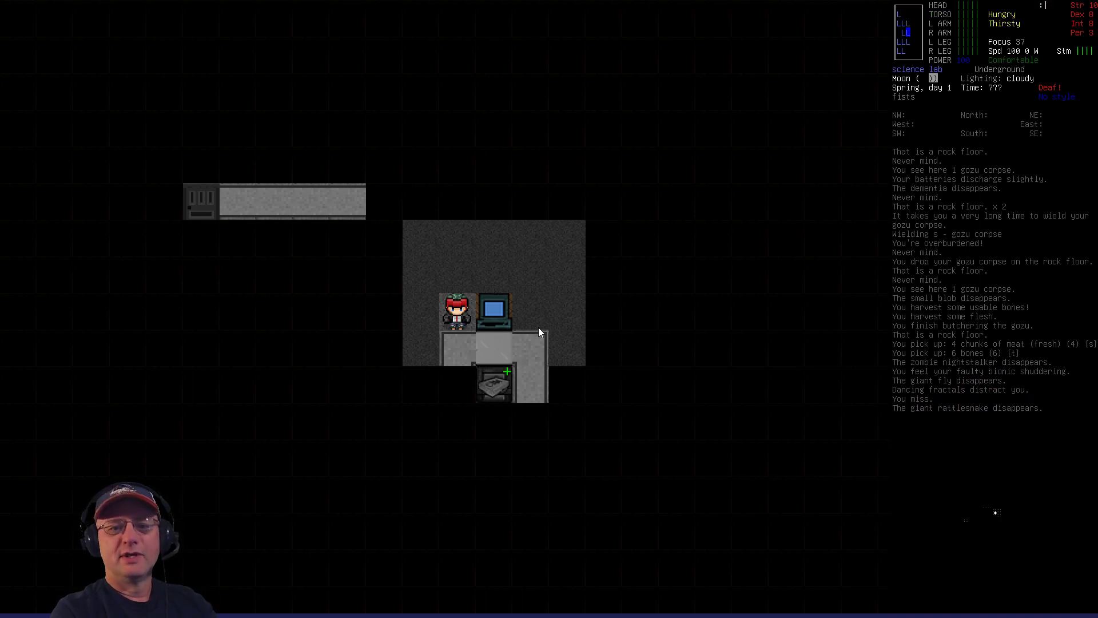
pyautogui.press('h')
pyautogui.press('h')
pyautogui.press('h')
pyautogui.press('h')
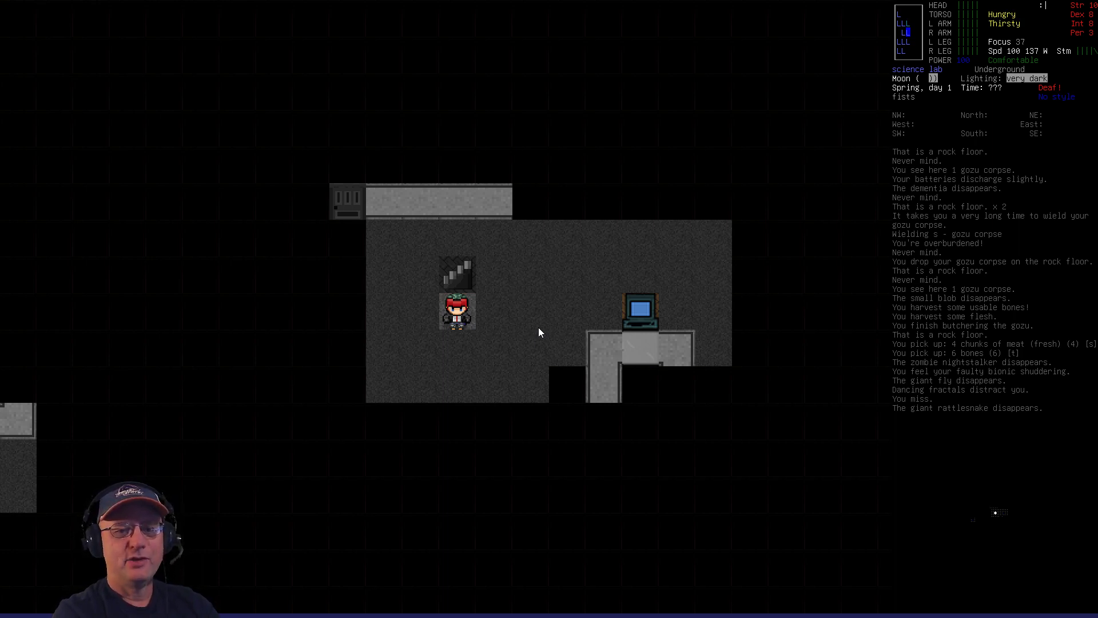
pyautogui.press('i')
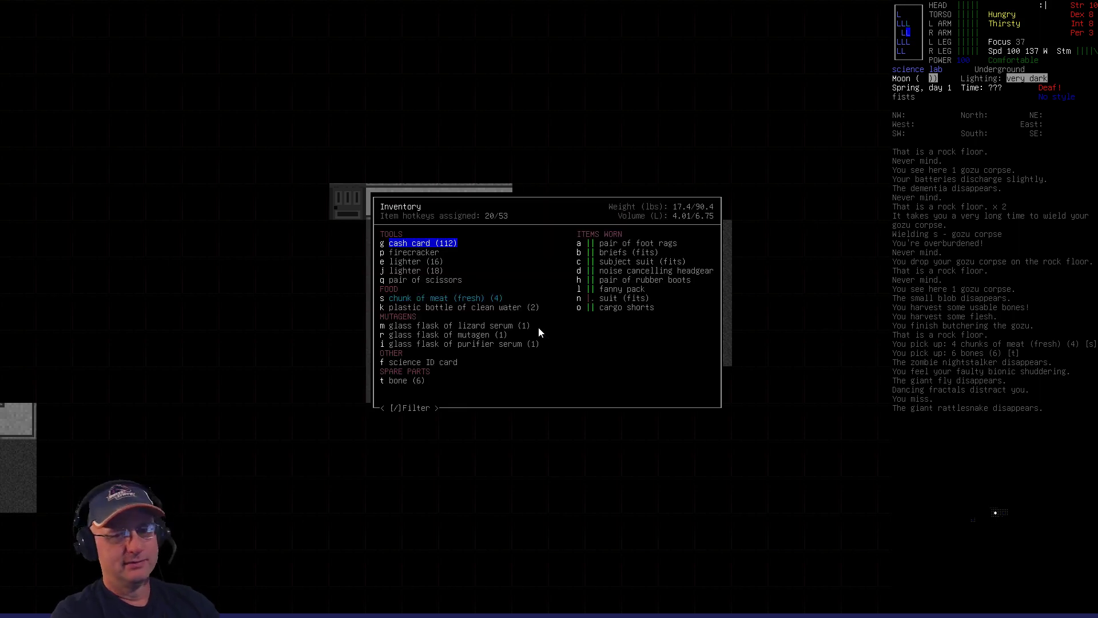
pyautogui.press('Right')
pyautogui.press('Down')
pyautogui.press('Down')
pyautogui.press('Down')
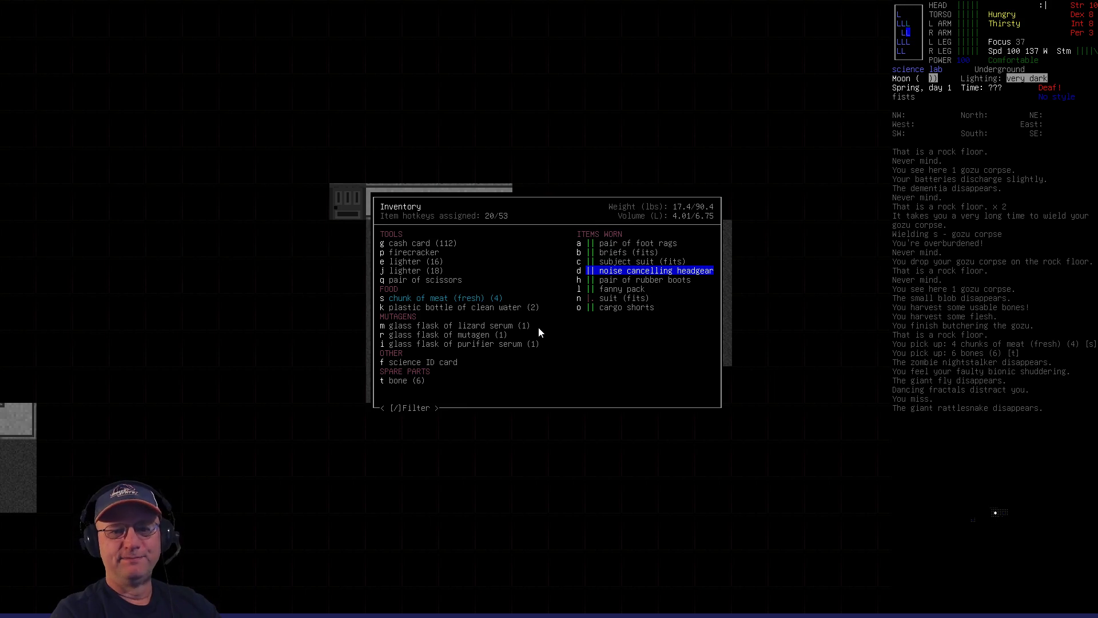
pyautogui.press('Escape')
pyautogui.press('Z')
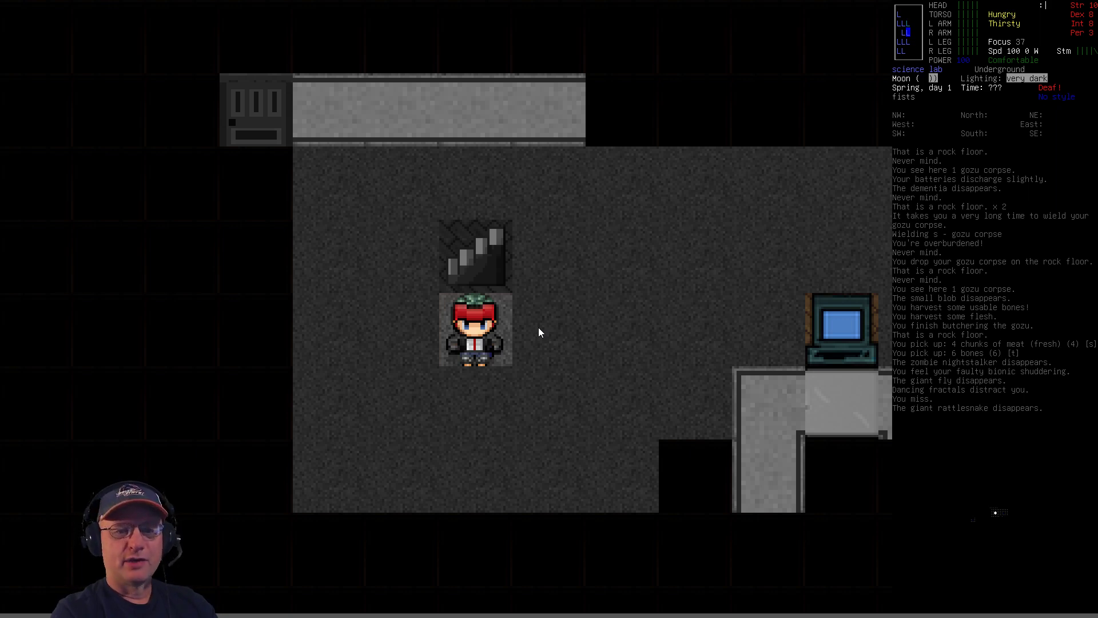
pyautogui.press('z')
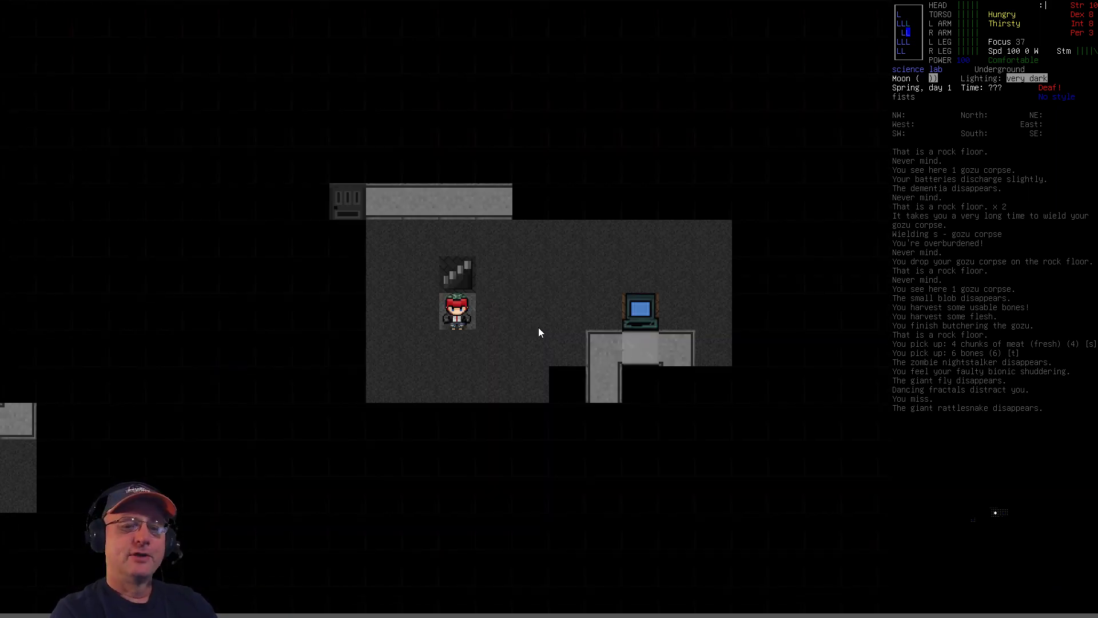
# - Walk northwest from the stairs through the north doorway, step west, then back east
pyautogui.press('Left')
pyautogui.press('Up')
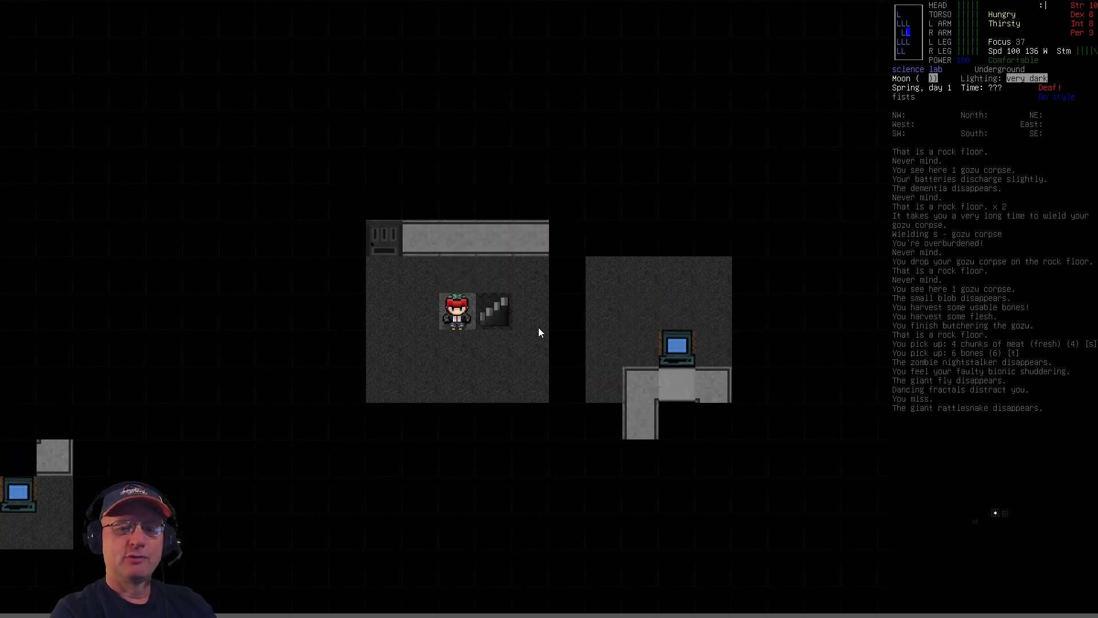
pyautogui.press('Home')
pyautogui.press('Left')
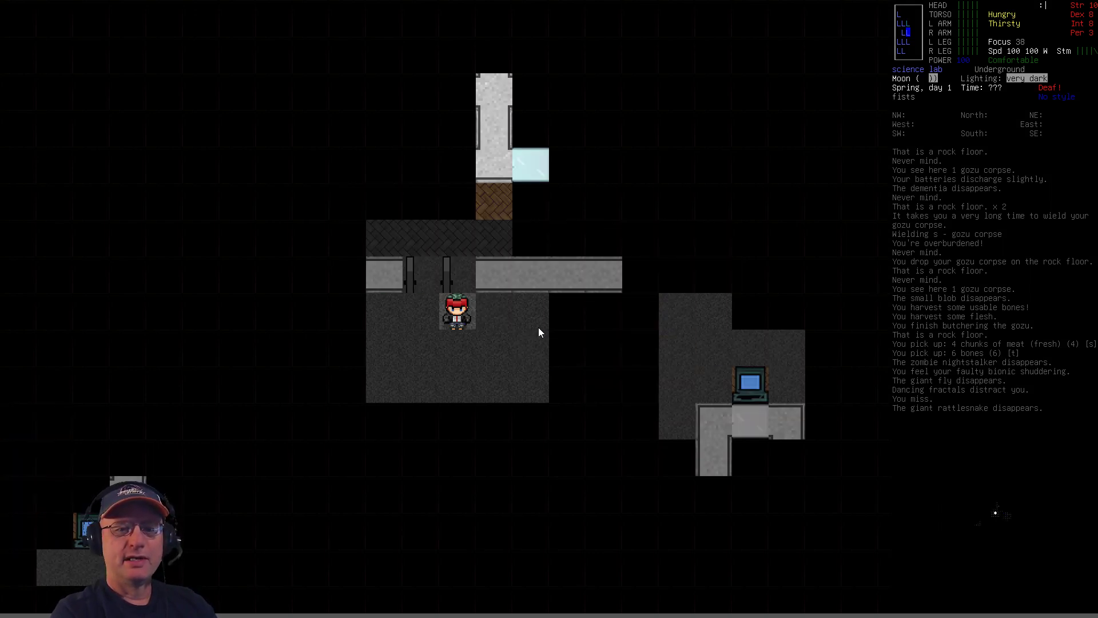
pyautogui.press('Up')
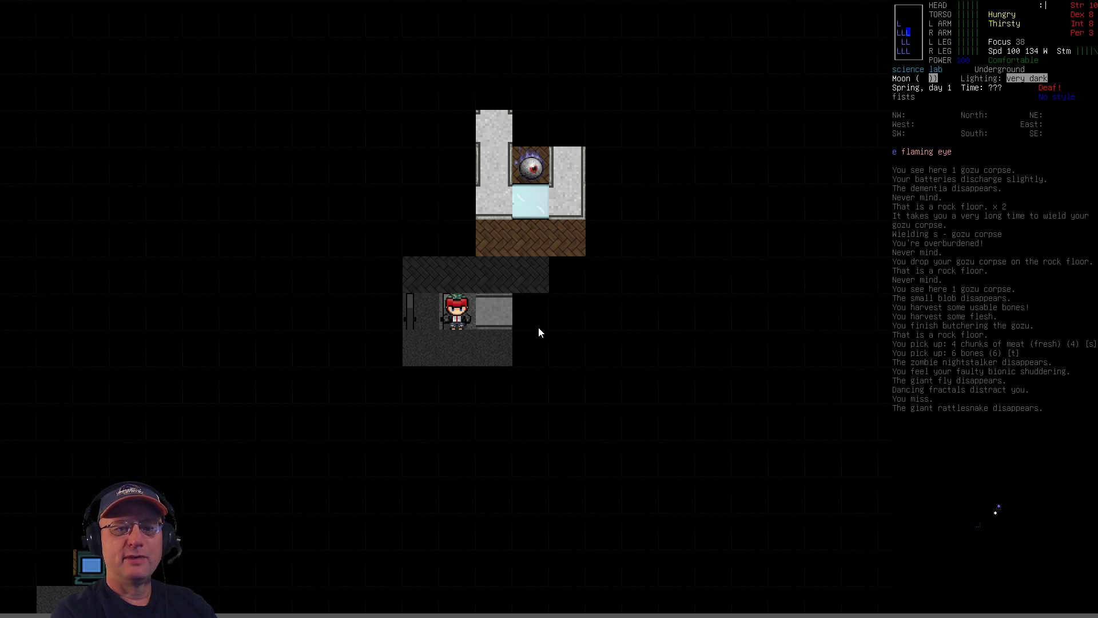
pyautogui.press('Up')
pyautogui.press('Left')
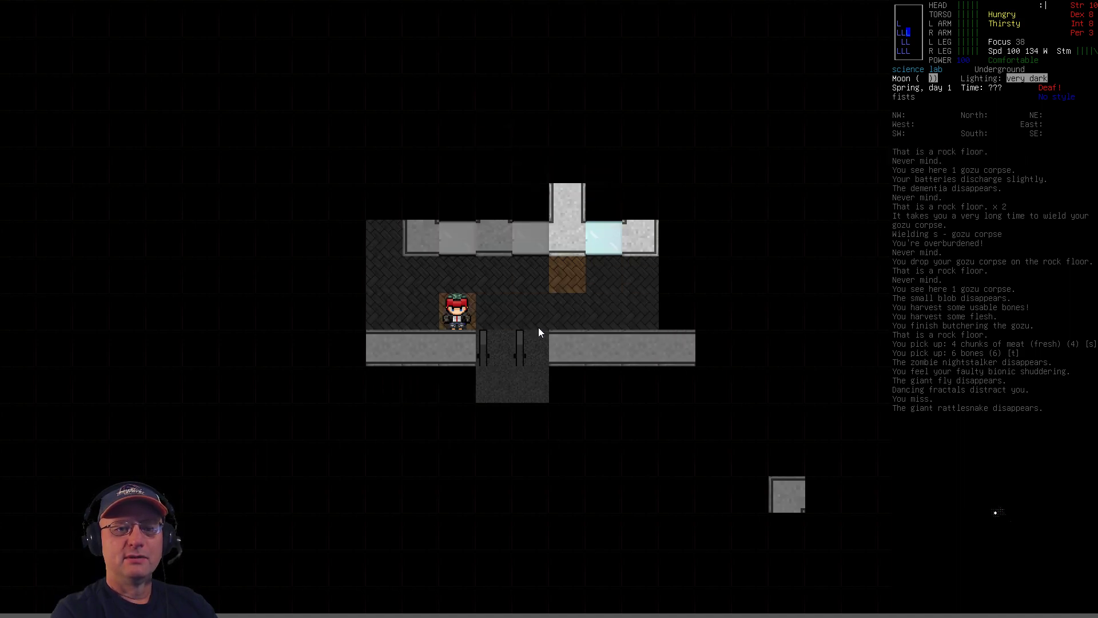
pyautogui.press('Left')
pyautogui.press('Right')
pyautogui.press('Right')
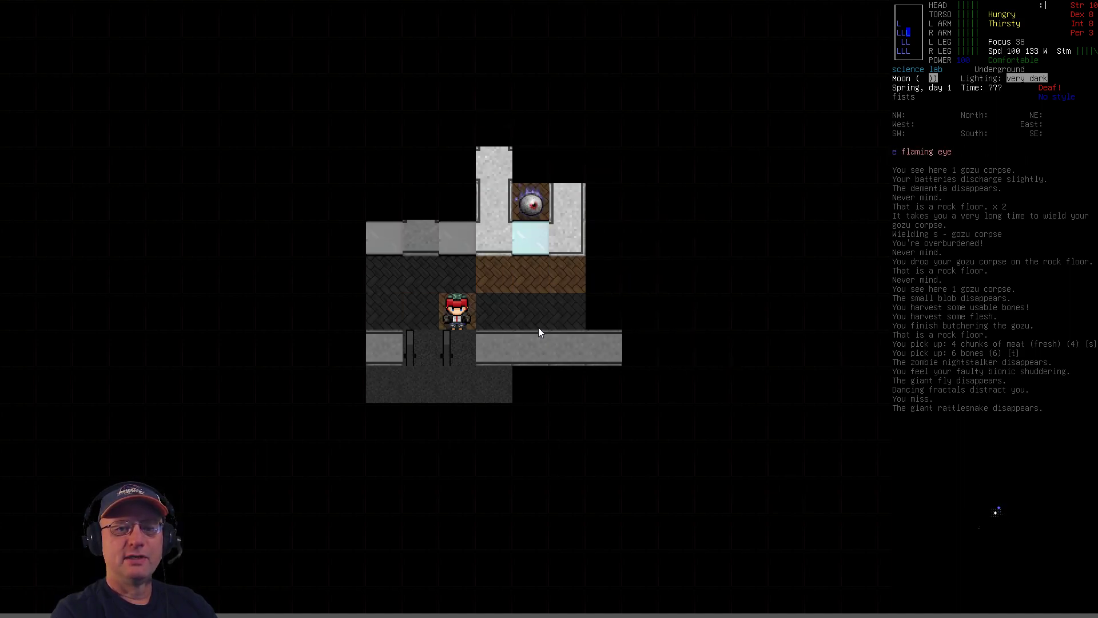
pyautogui.press('Right')
pyautogui.press('Right')
pyautogui.press('Right')
pyautogui.press('Right')
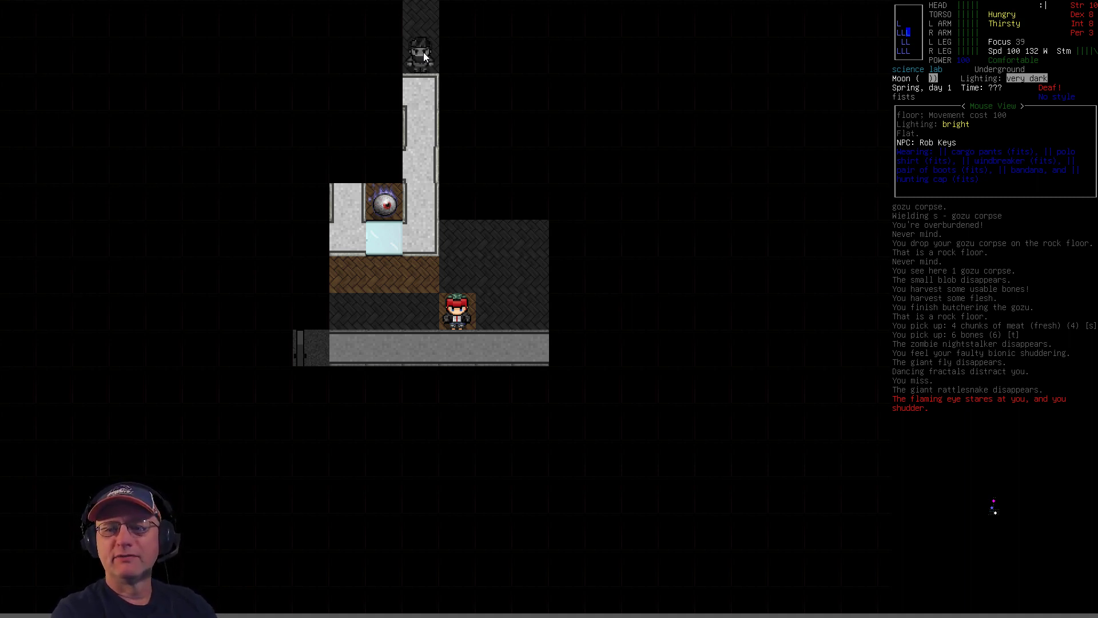
# - Review the carried inventory and the Sort Armor layering and encumbrance screen
pyautogui.press('i')
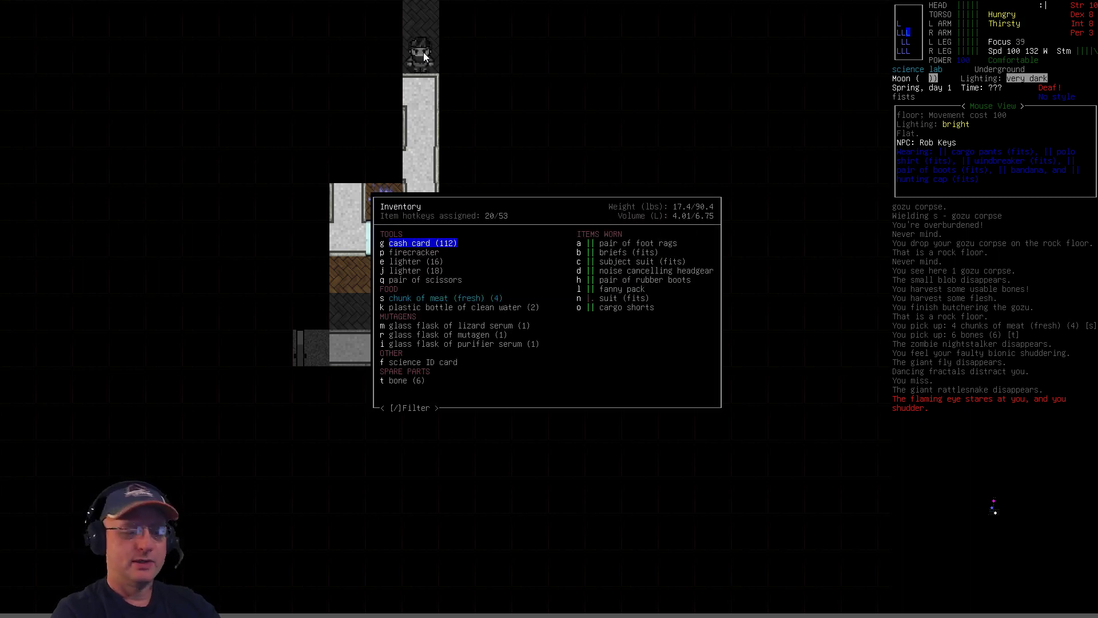
pyautogui.press('Escape')
pyautogui.press('+')
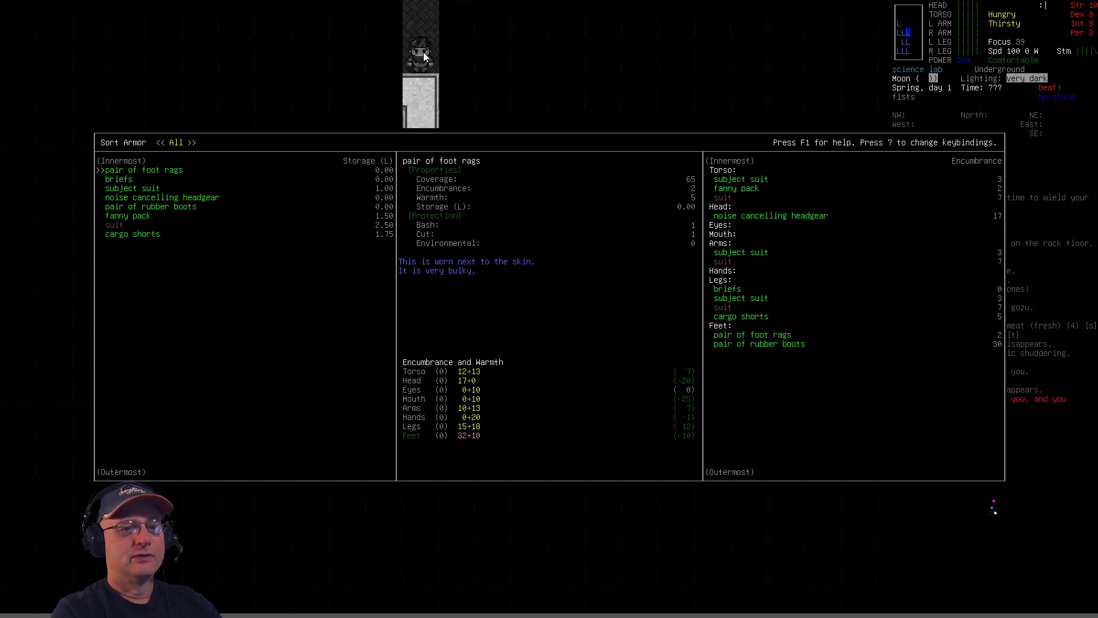
pyautogui.press('Escape')
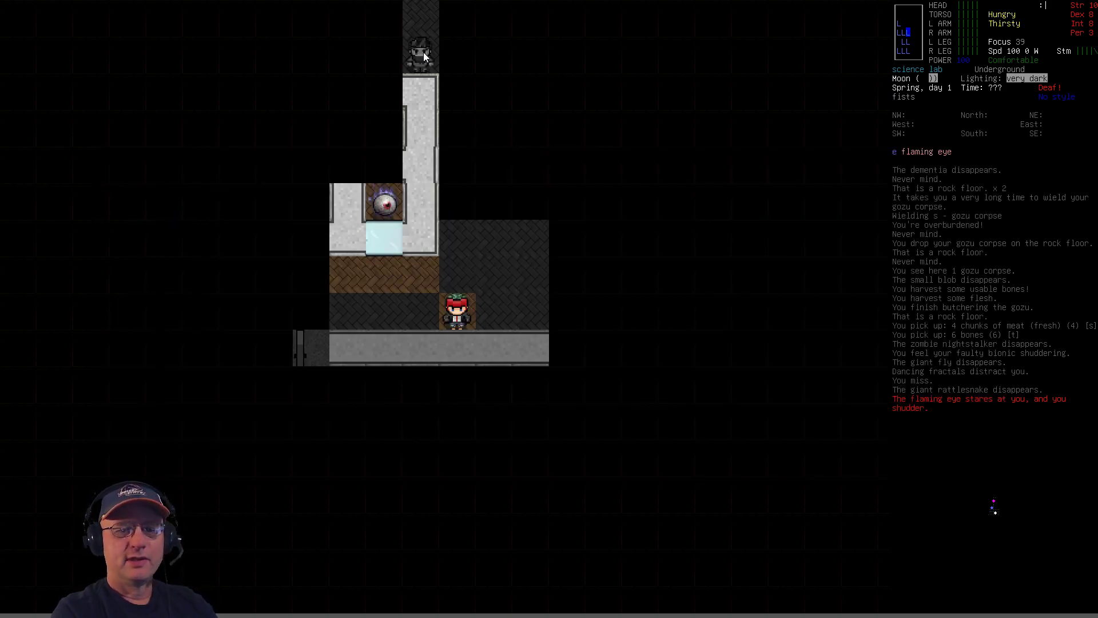
# - Multidrop the worn foot rags onto the floor and pick them back up as carried items
pyautogui.press('D')
pyautogui.press('.')
pyautogui.press('a')
pyautogui.press('Return')
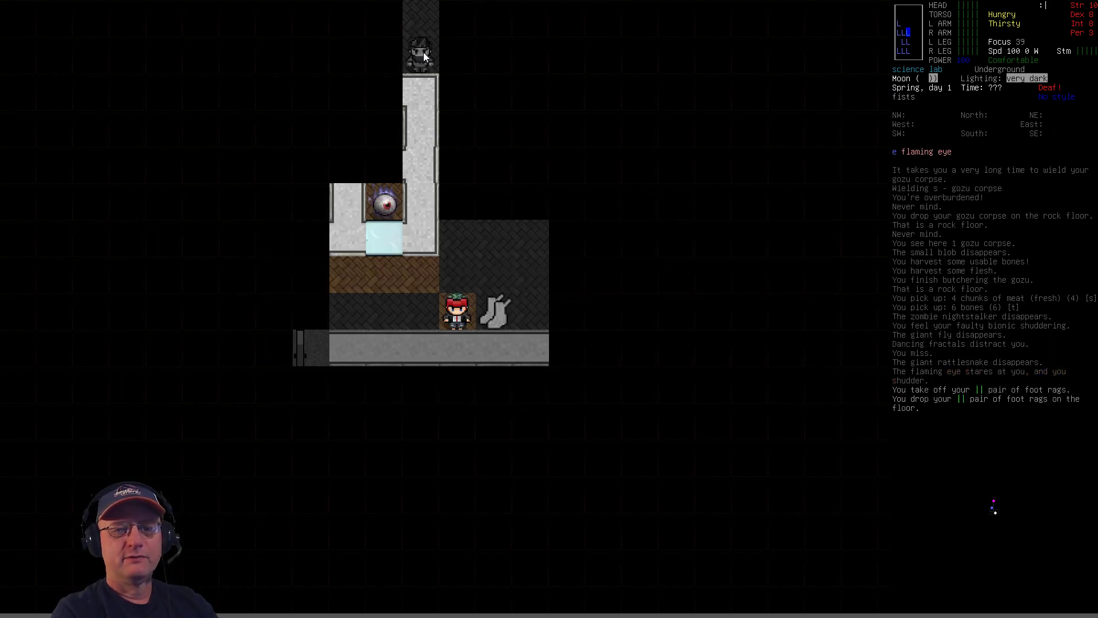
pyautogui.press('g')
pyautogui.press('Return')
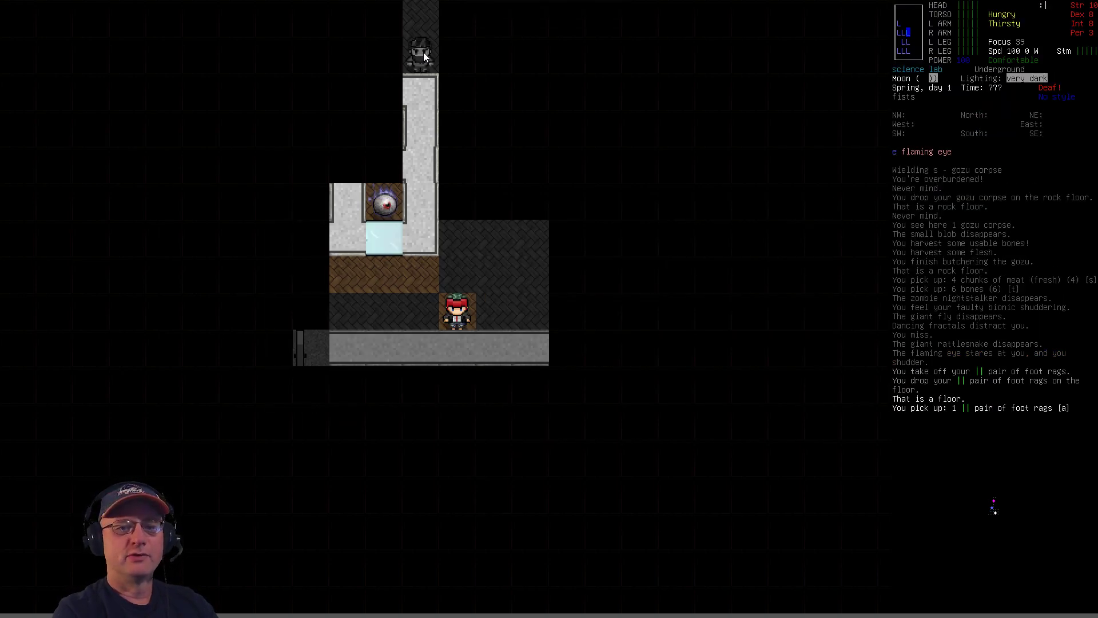
# - Walk north toward the console room
pyautogui.press('u')
pyautogui.press('k')
pyautogui.press('k')
pyautogui.press('k')
pyautogui.press('k')
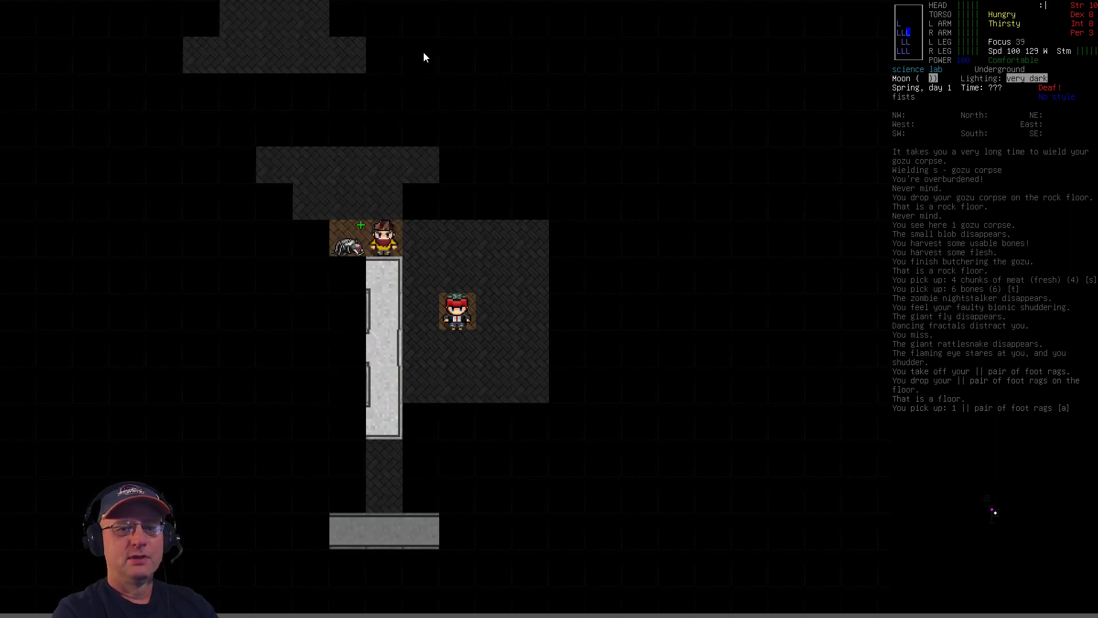
pyautogui.press('k')
# - Pick up the processor board and chunk of steel from the wreckage beside the survivor
pyautogui.press('g')
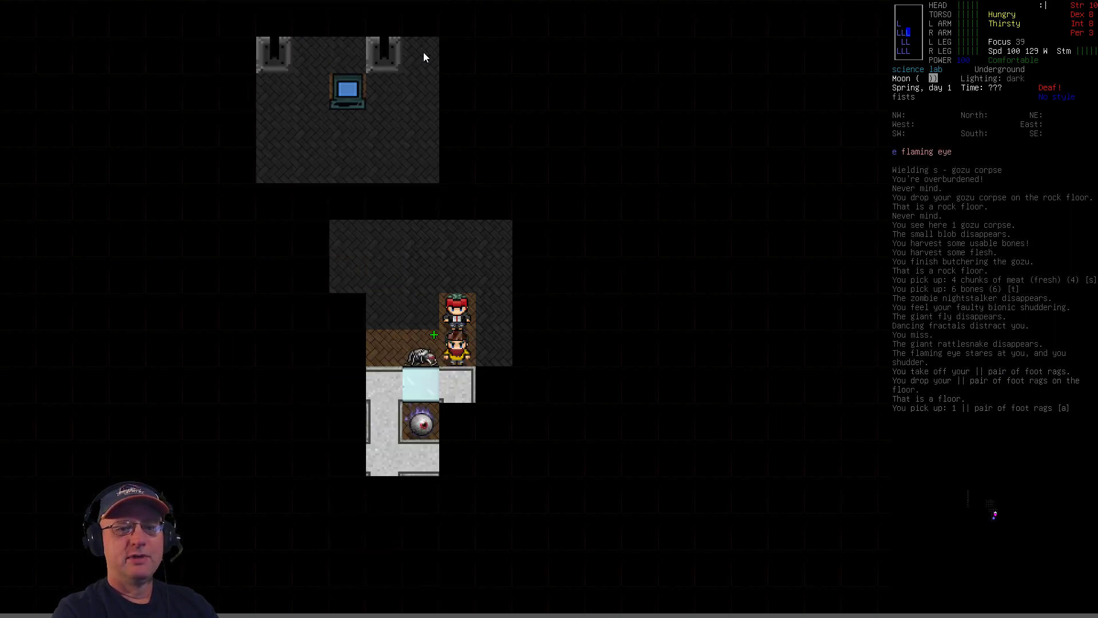
pyautogui.press('h')
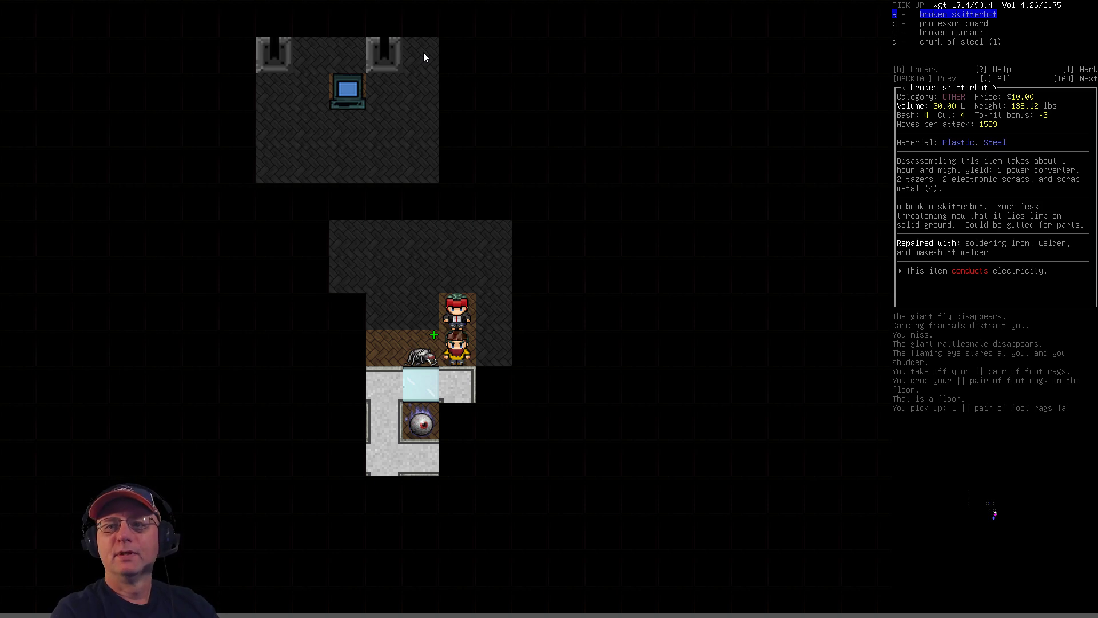
pyautogui.press('Down')
pyautogui.press('Down')
pyautogui.press('b')
pyautogui.press('d')
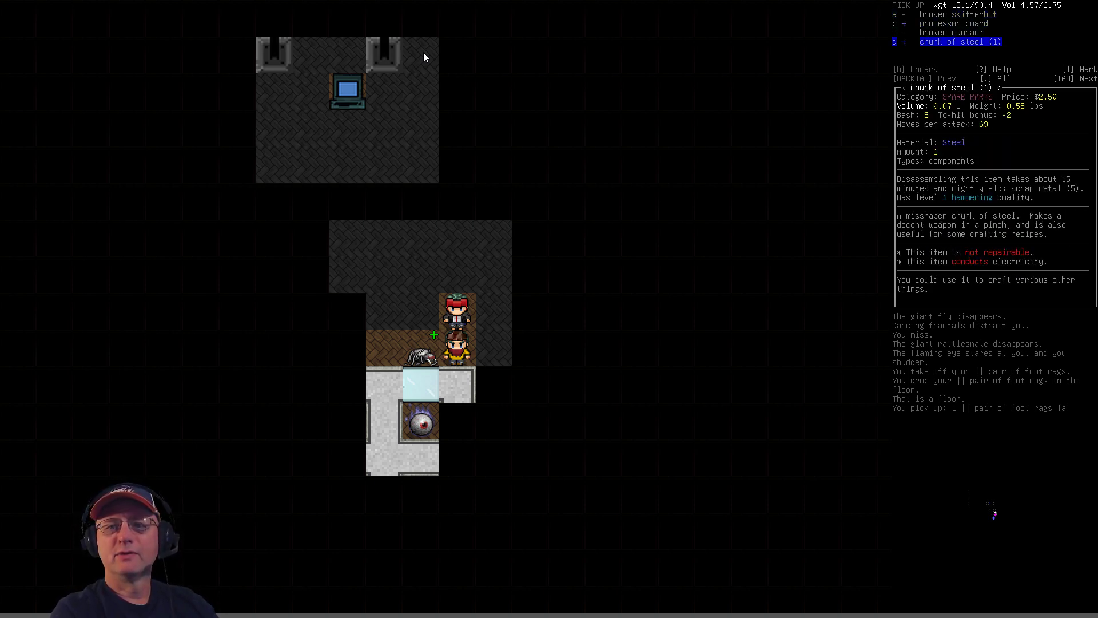
pyautogui.press('Return')
# - Check the inventory for the newly collected items, then close it
pyautogui.press('i')
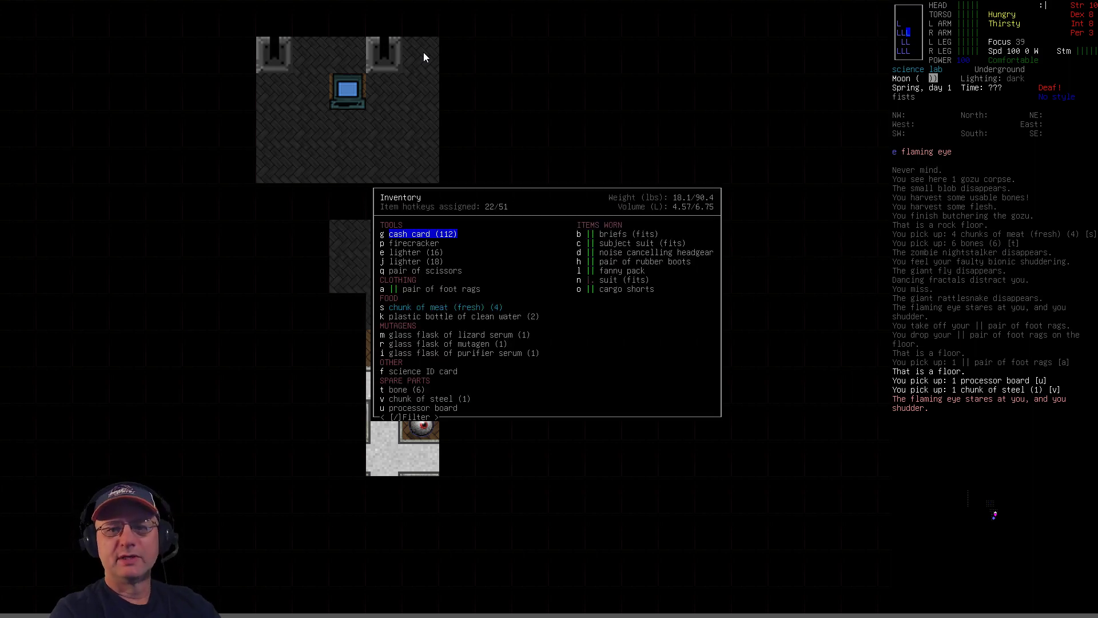
pyautogui.press('Escape')
pyautogui.press('i')
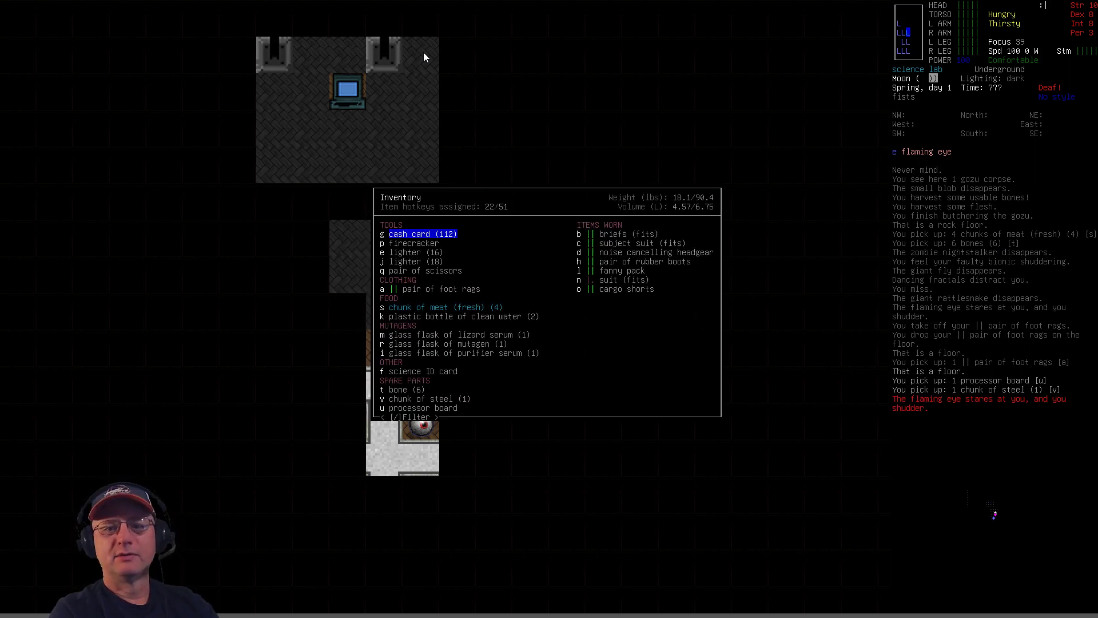
pyautogui.press('Escape')
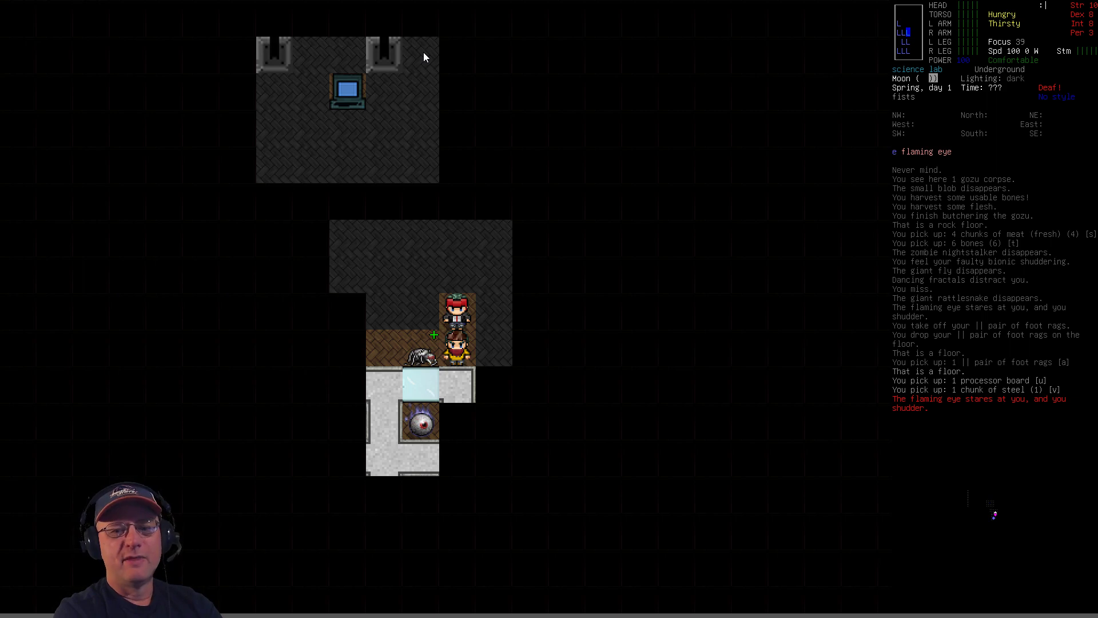
# - View the lab's position on the world overmap, then step the survivor one tile east
pyautogui.press('m')
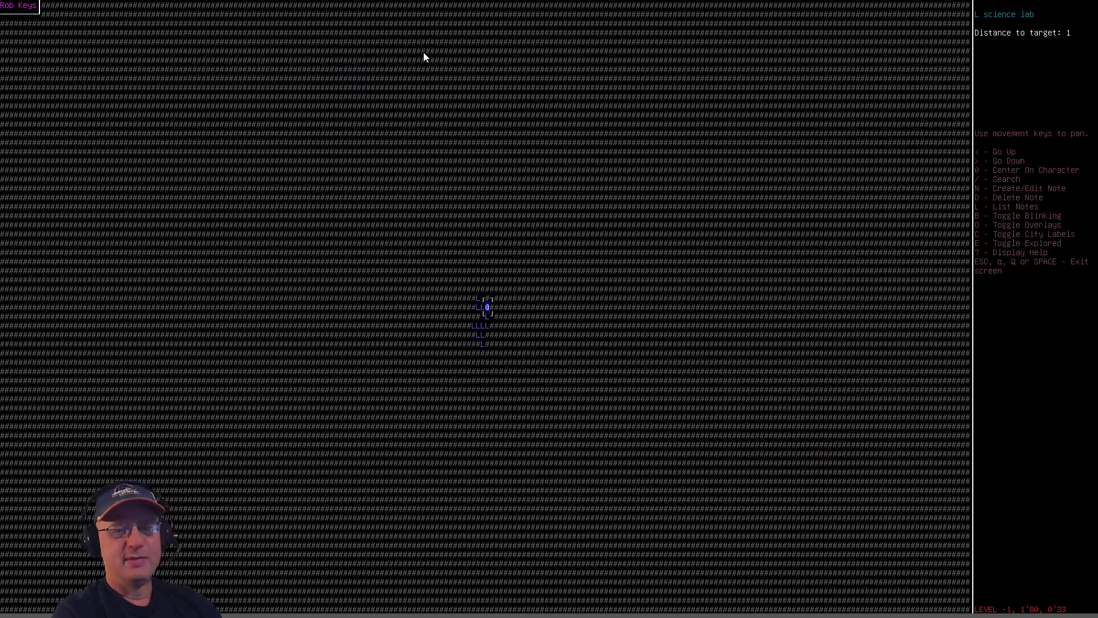
pyautogui.press('Escape')
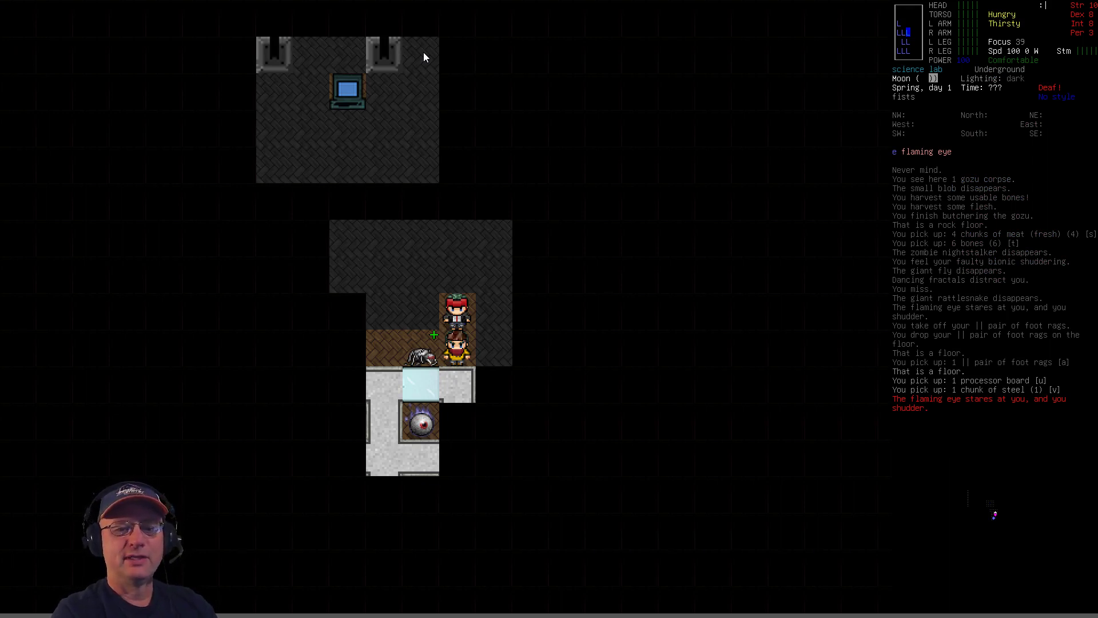
pyautogui.press('Right')
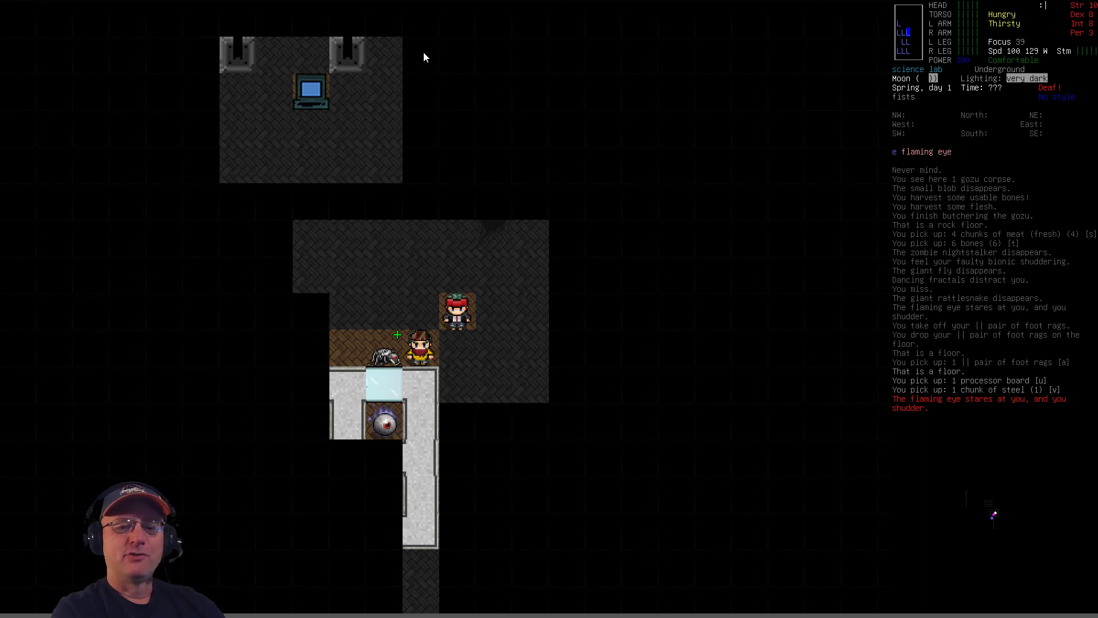
# - Look over the carried inventory, close it and step diagonally out of the room
pyautogui.press('i')
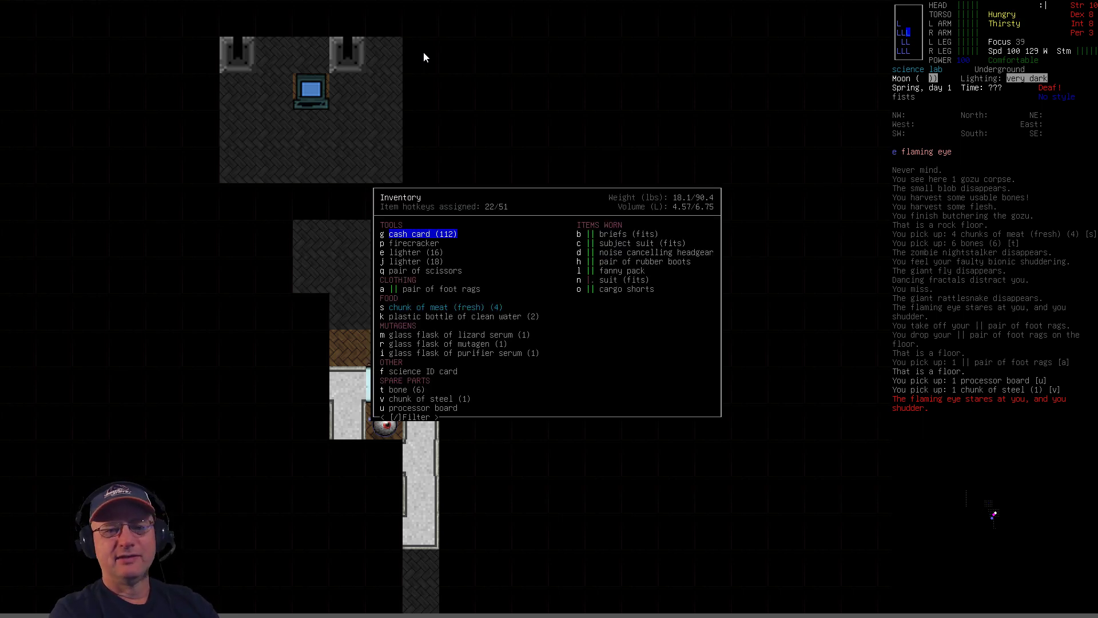
pyautogui.press('Escape')
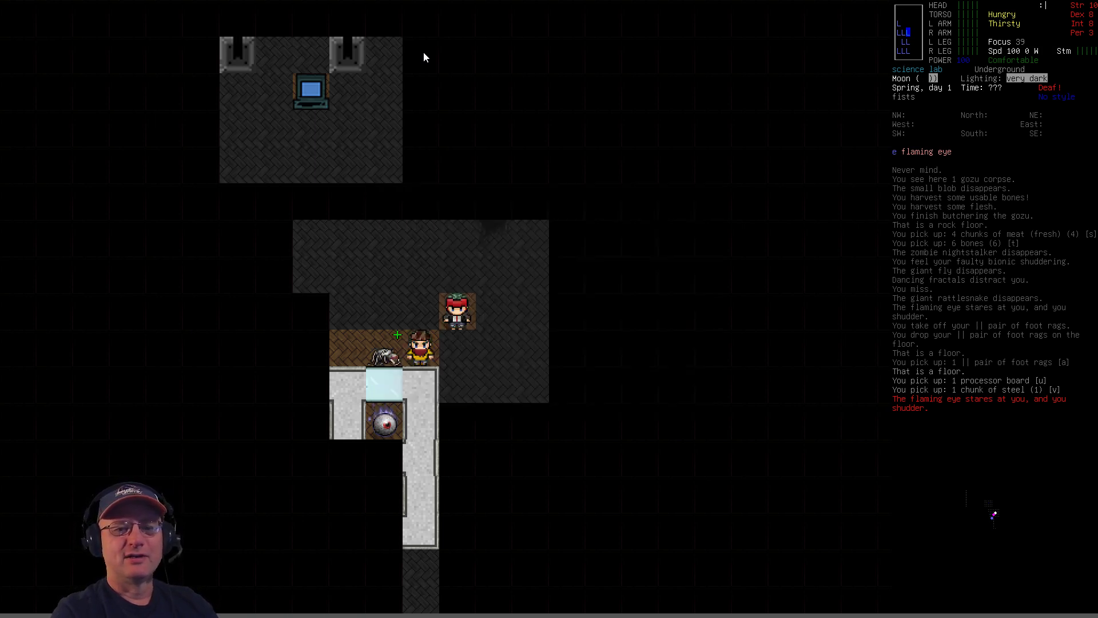
pyautogui.press('n')
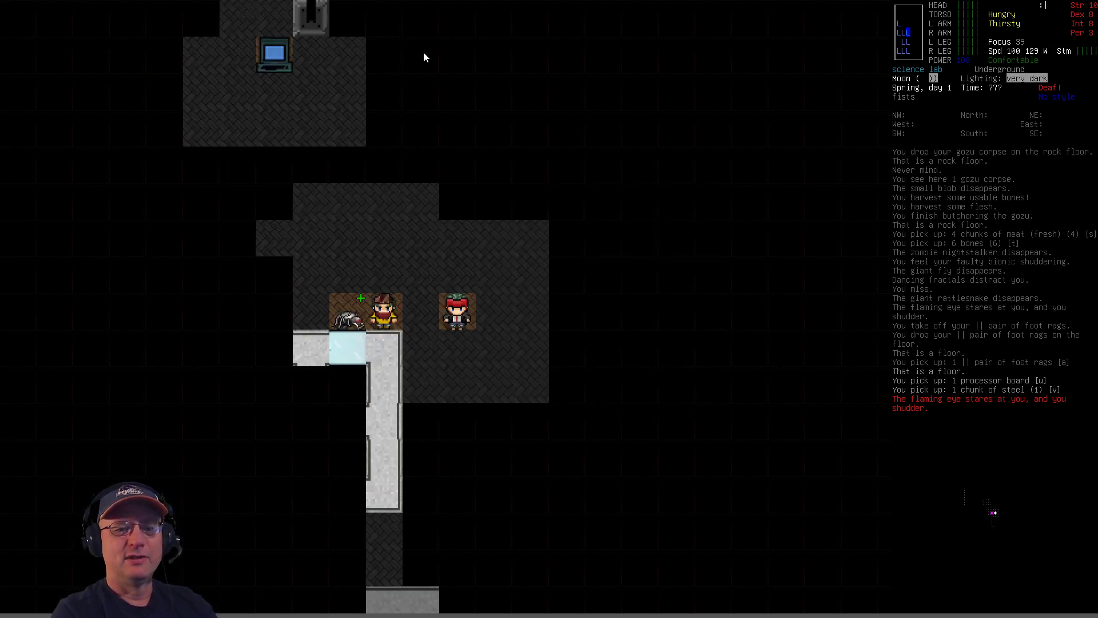
# - Walk south, west, then south and east through the corridors onto the staircase
pyautogui.press('j')
pyautogui.press('j')
pyautogui.press('j')
pyautogui.press('j')
pyautogui.press('j')
pyautogui.press('j')
pyautogui.press('j')
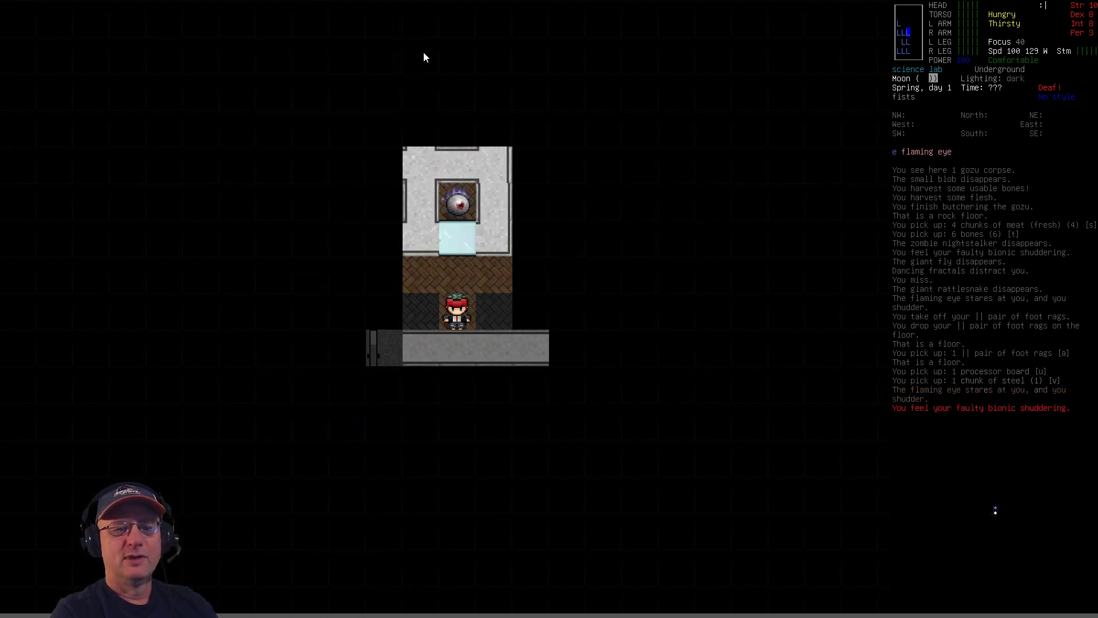
pyautogui.press('h')
pyautogui.press('h')
pyautogui.press('j')
pyautogui.press('j')
pyautogui.press('j')
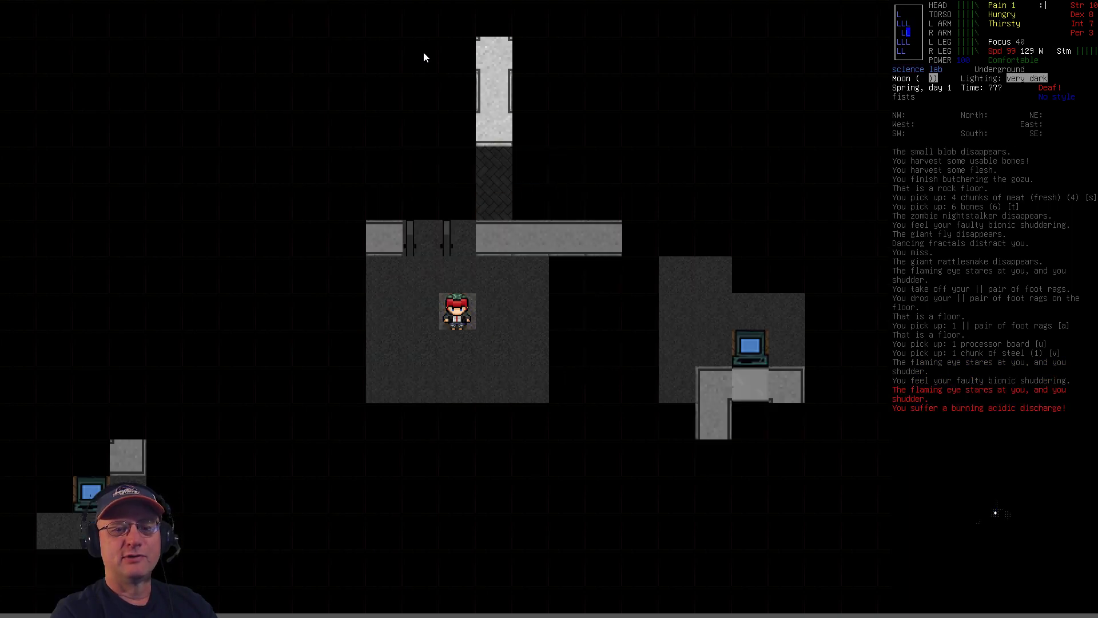
pyautogui.press('n')
pyautogui.press('l')
pyautogui.press('l')
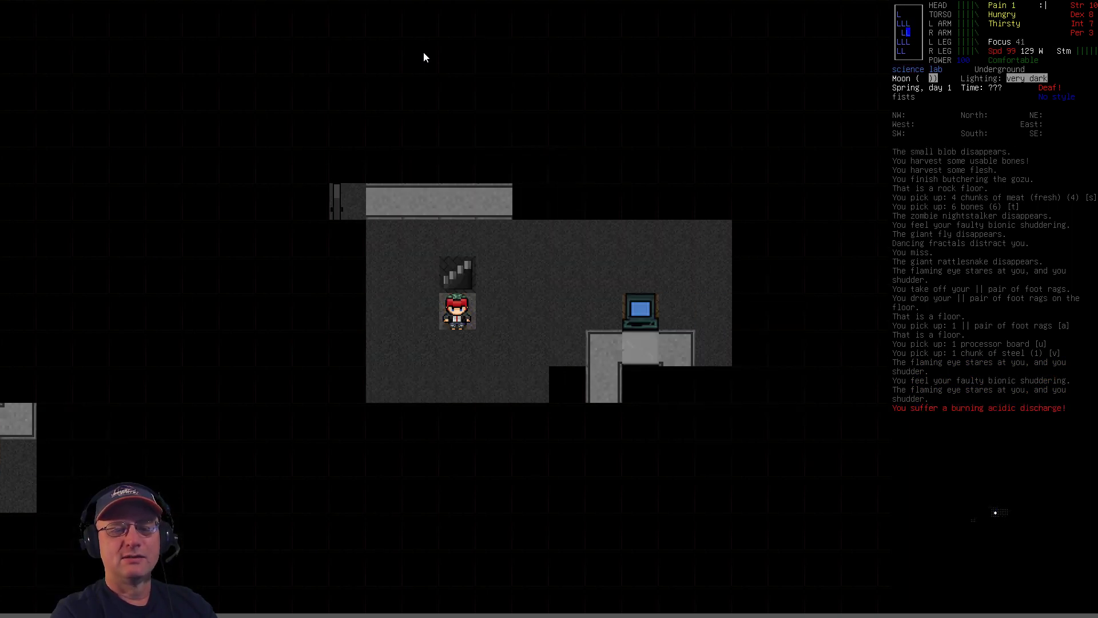
pyautogui.press('k')
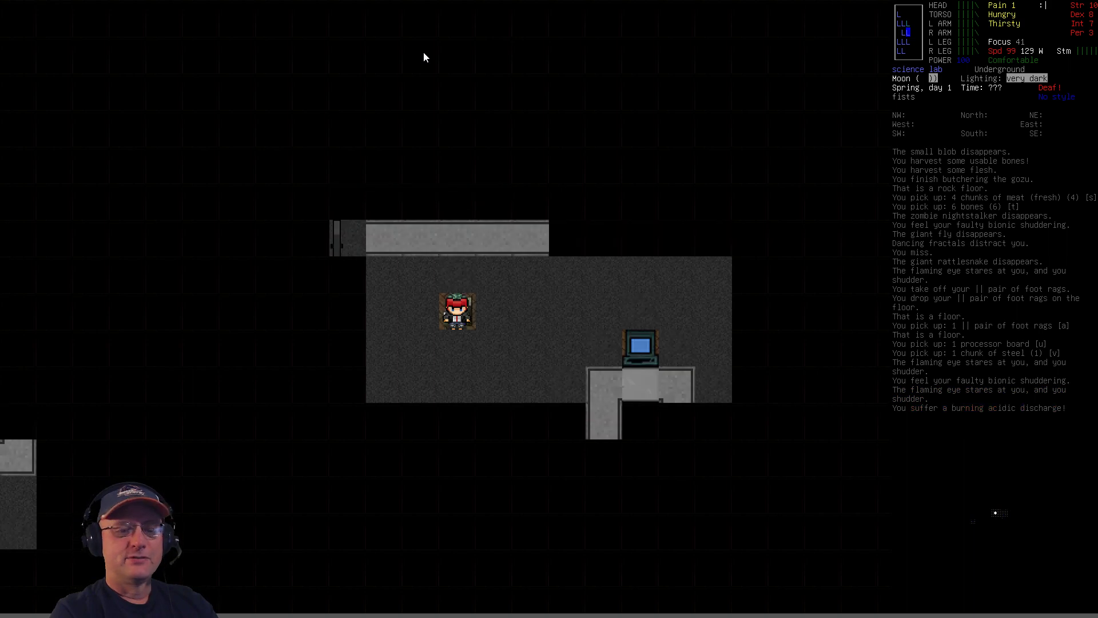
# - Descend to the lower lab level, examine the hostile turret to the west, then try descending again
pyautogui.press('less')
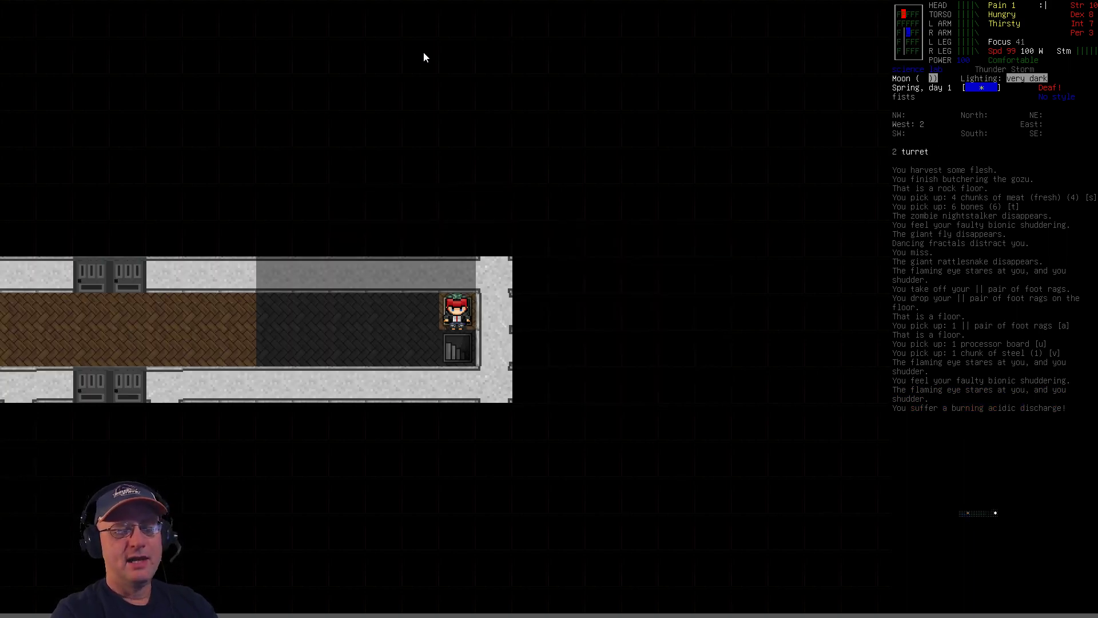
pyautogui.press('h')
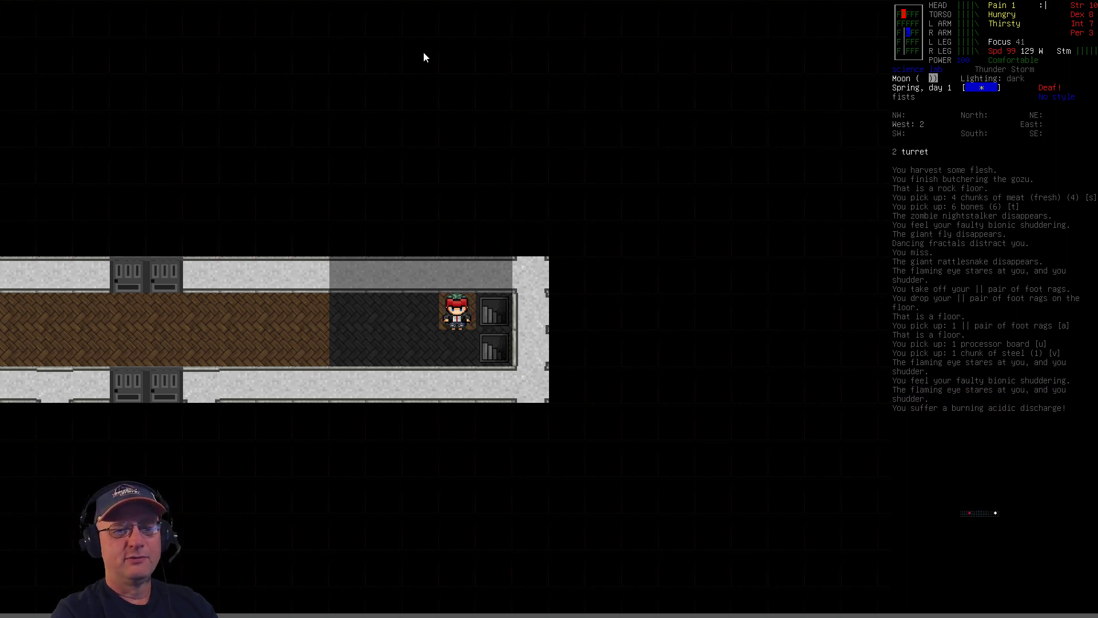
pyautogui.press('x')
pyautogui.press('h')
pyautogui.press('h')
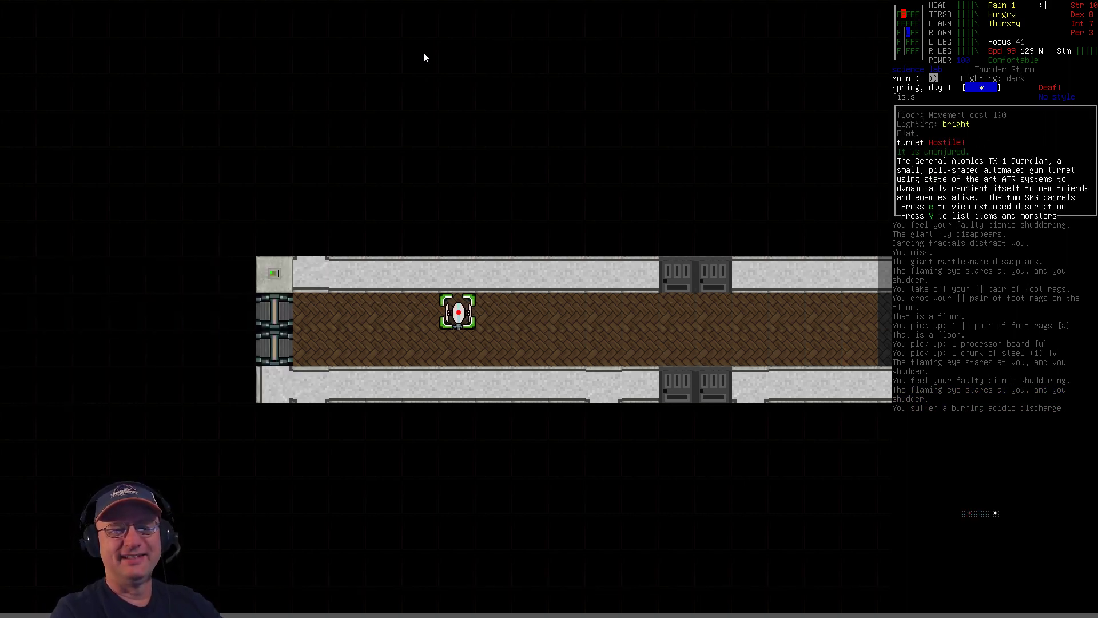
pyautogui.press('Escape')
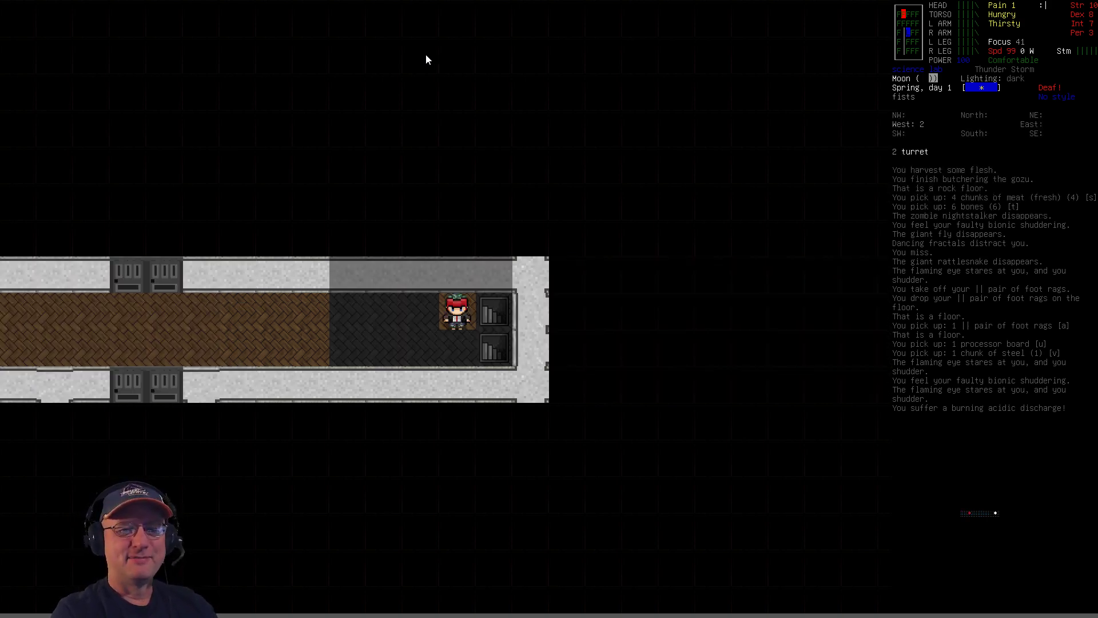
pyautogui.press('>')
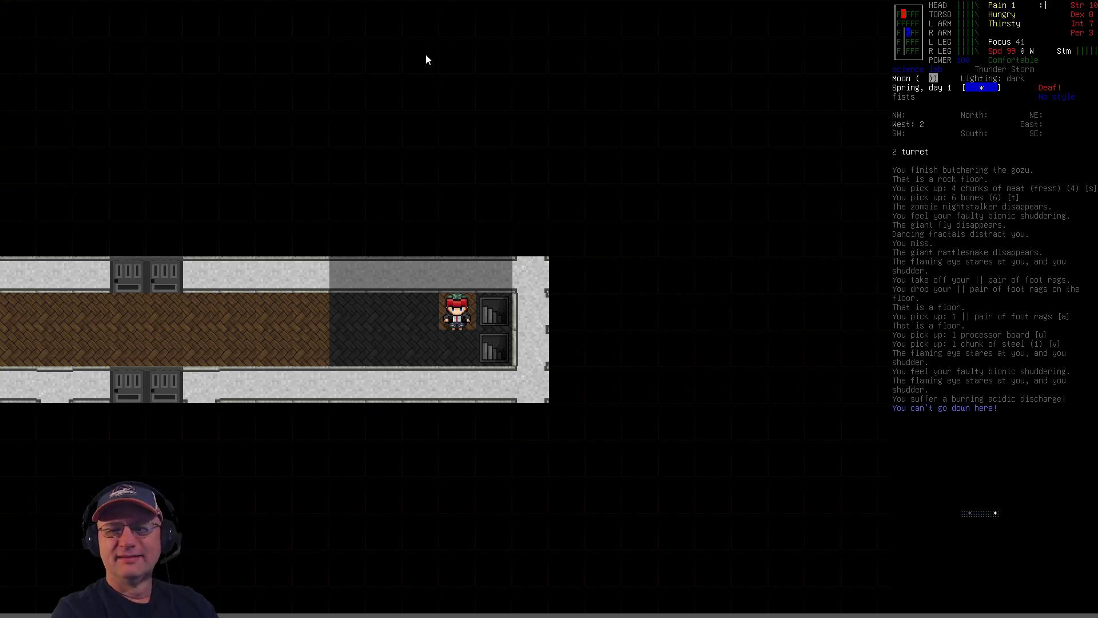
pyautogui.press('m')
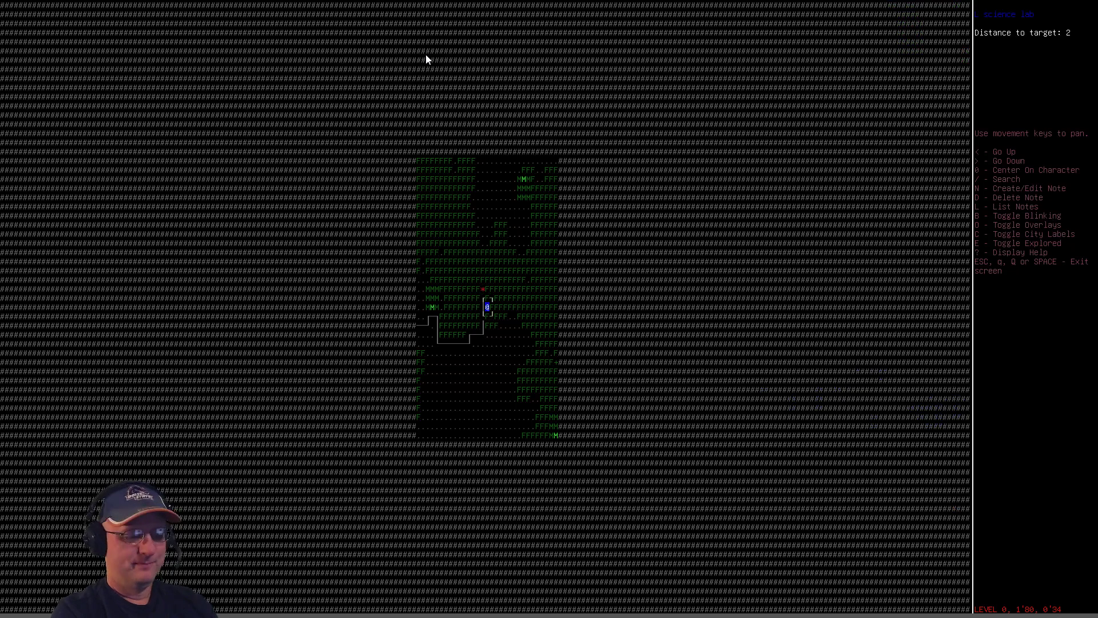
pyautogui.press('>')
pyautogui.press('>')
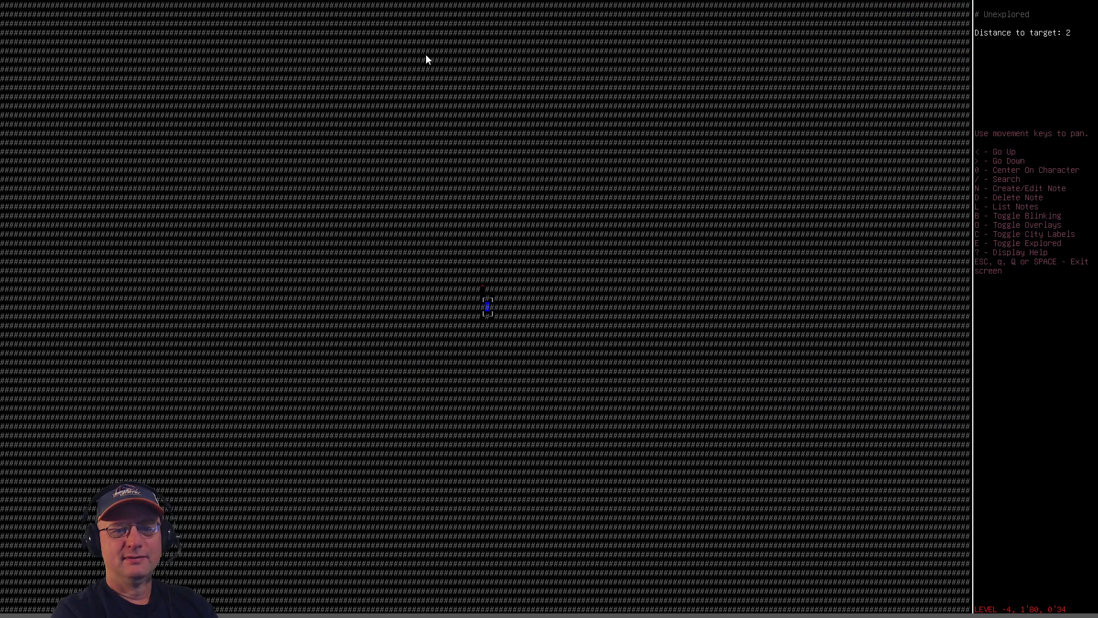
pyautogui.press('less')
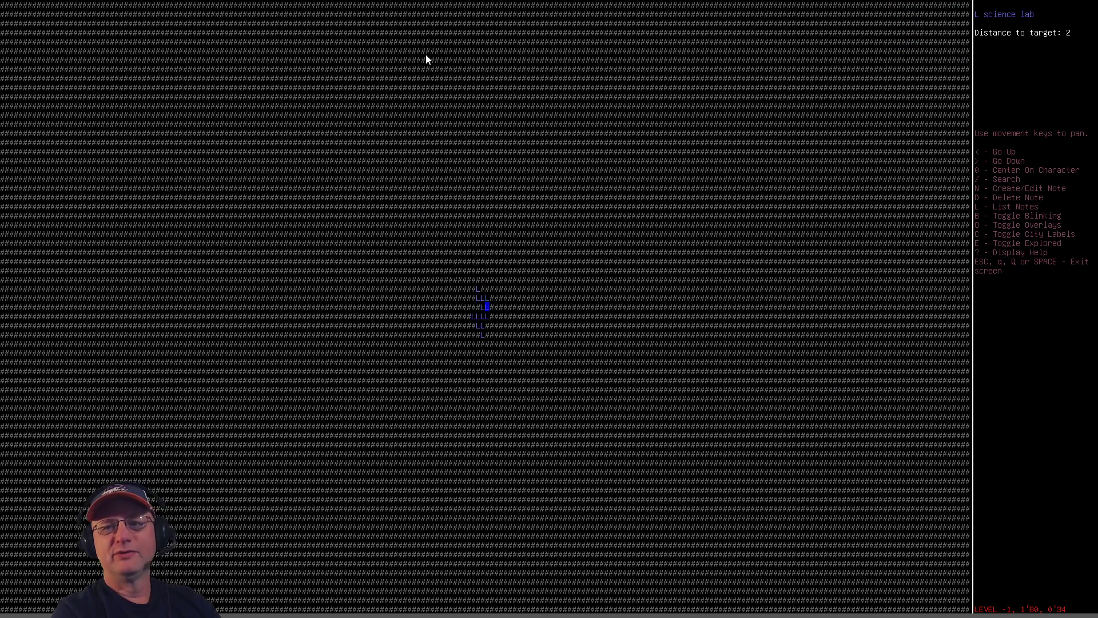
pyautogui.press('Escape')
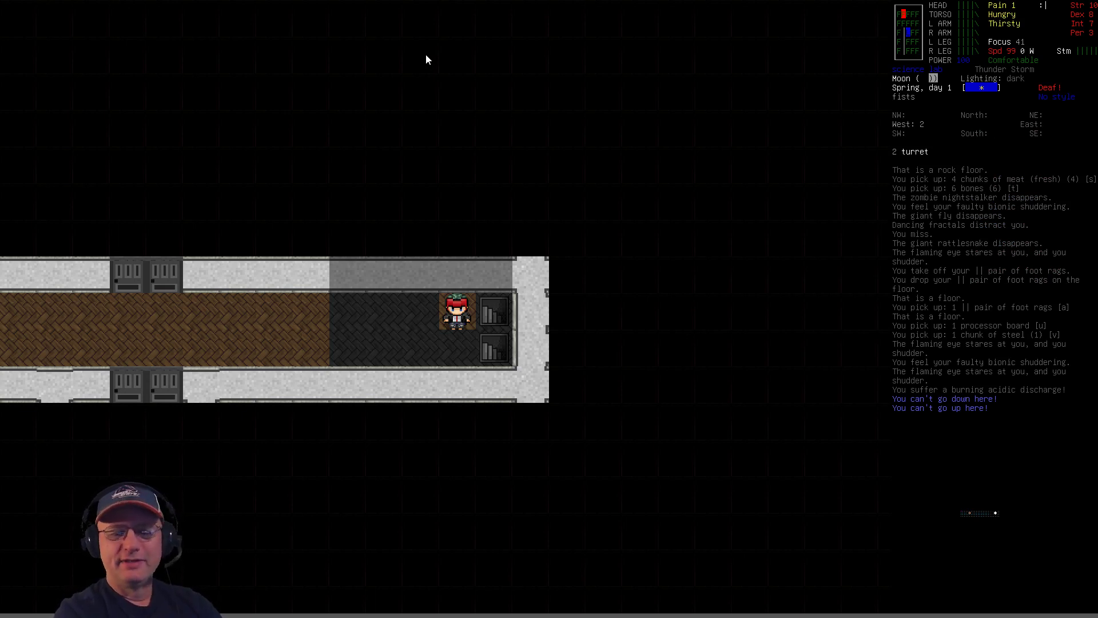
# - Review the survivor's stats, skills and traits on the character screen
pyautogui.press('@')
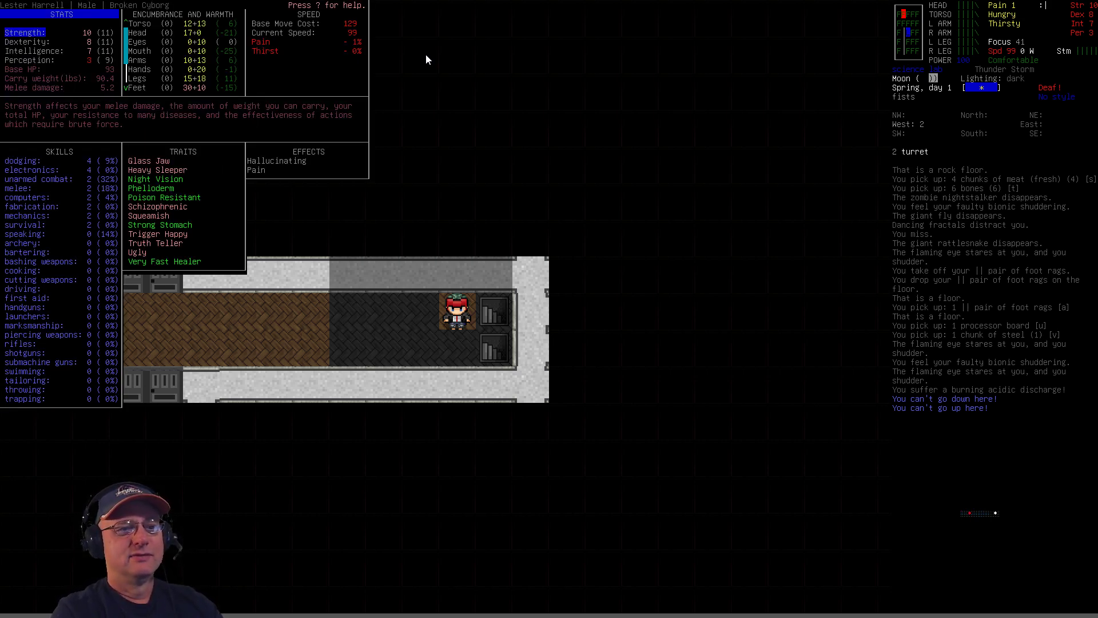
pyautogui.press('Escape')
# - Step the survivor around the corridor end to stand beside the lower console
pyautogui.press('Down')
pyautogui.press('Right')
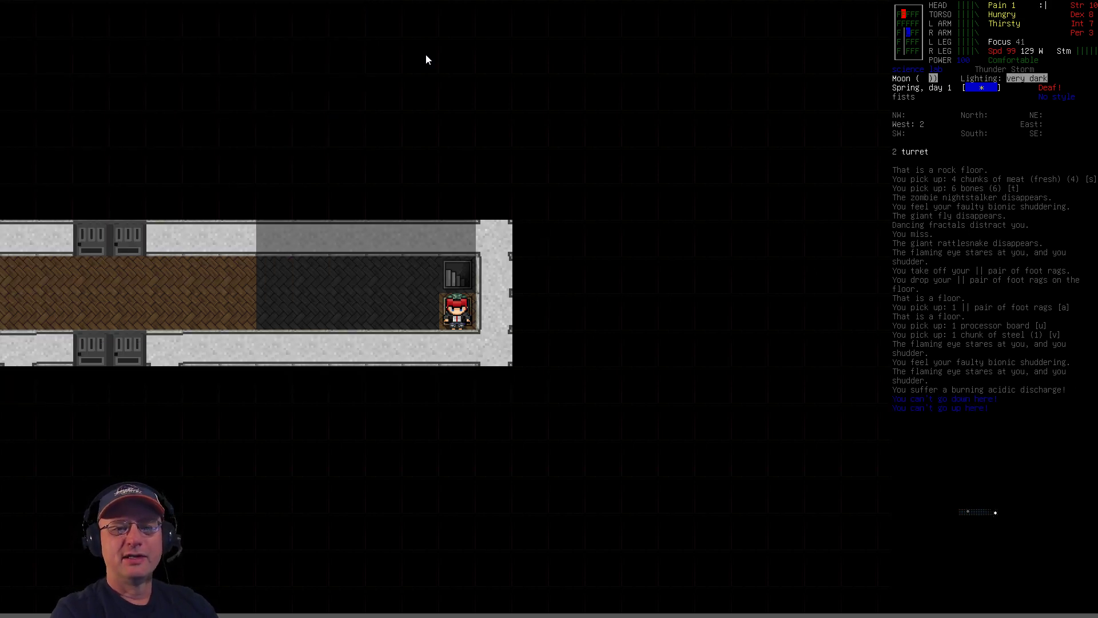
pyautogui.press('Left')
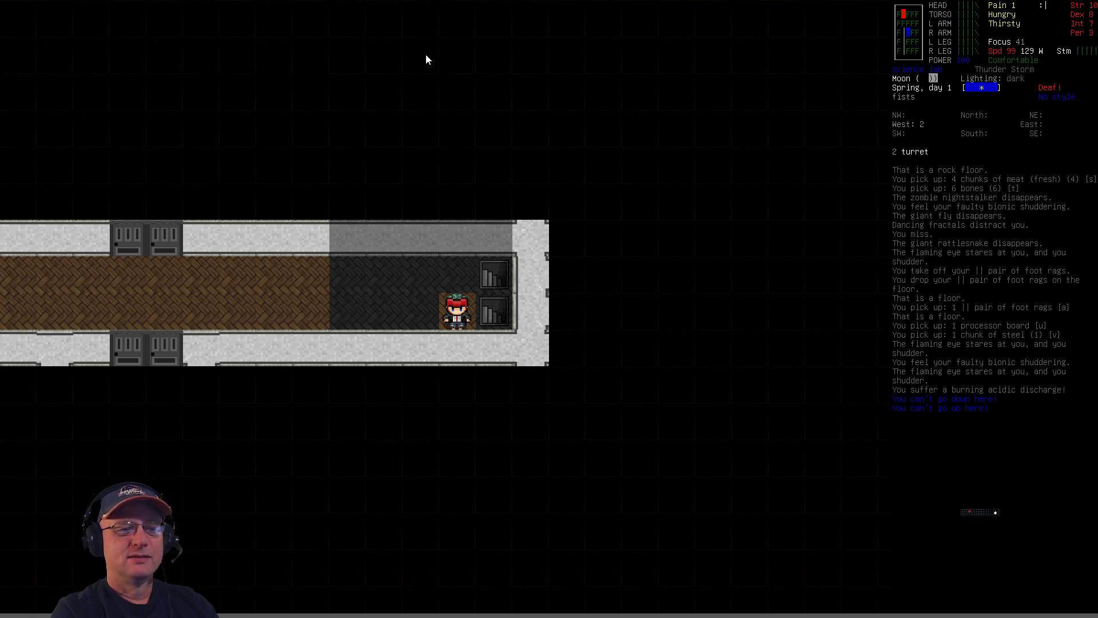
pyautogui.press('Up')
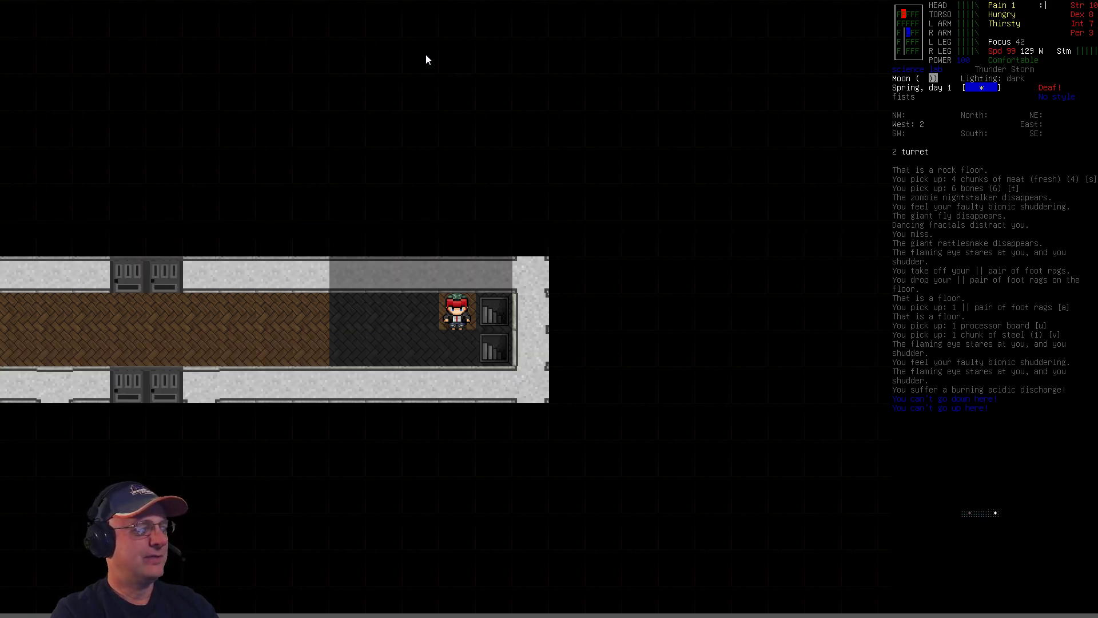
pyautogui.press('Down')
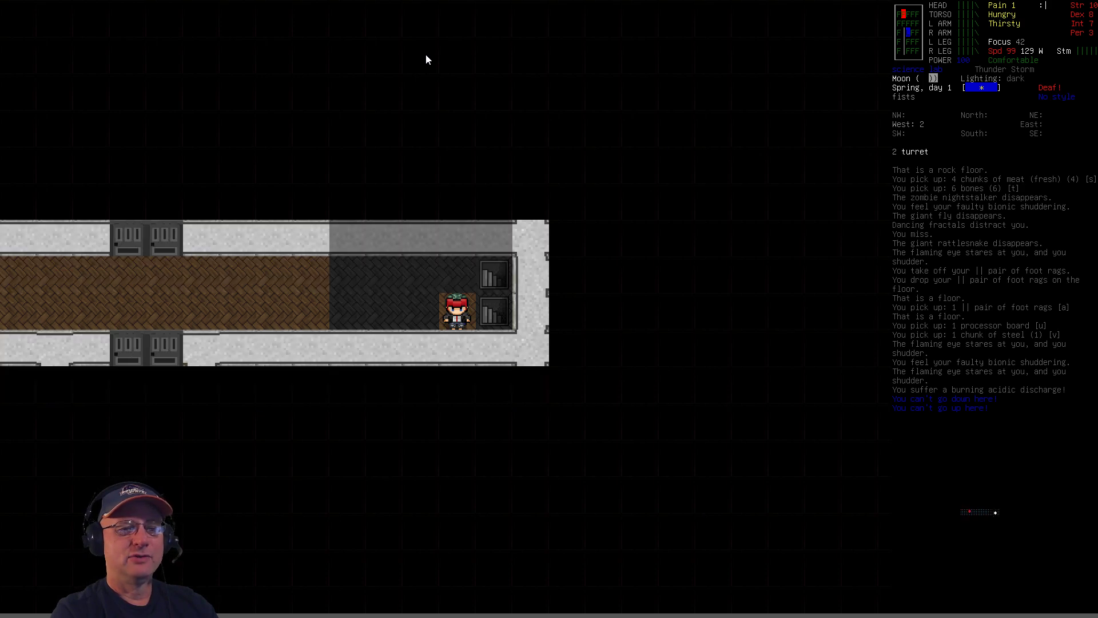
pyautogui.press('Right')
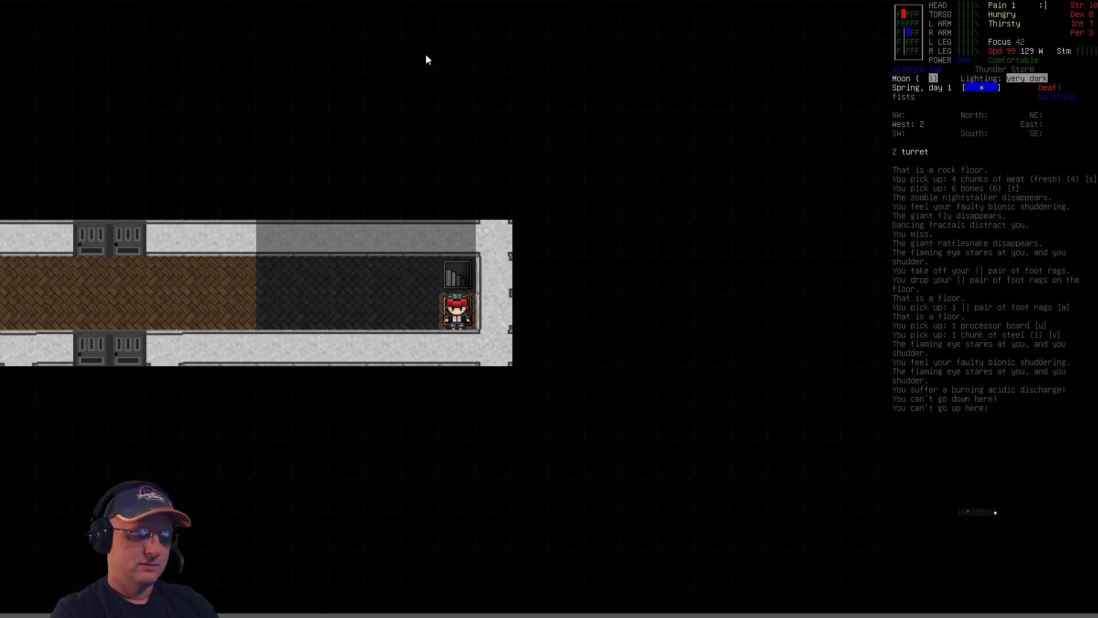
# - Go down the stairs to the lower lab level and step around the landing room
pyautogui.press('less')
pyautogui.press('>')
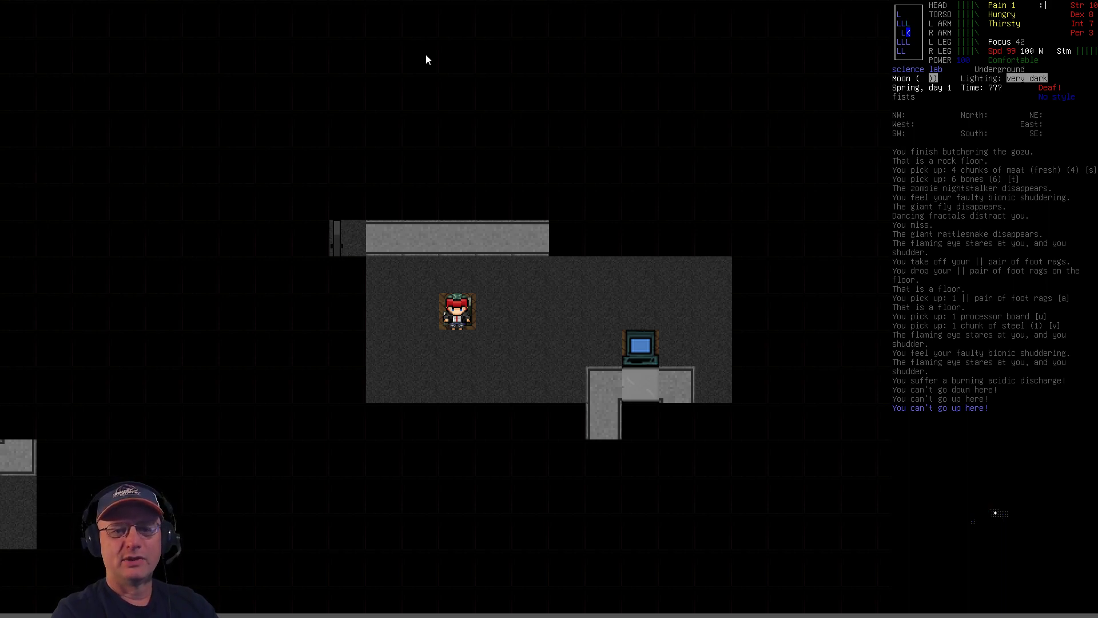
pyautogui.press('Right')
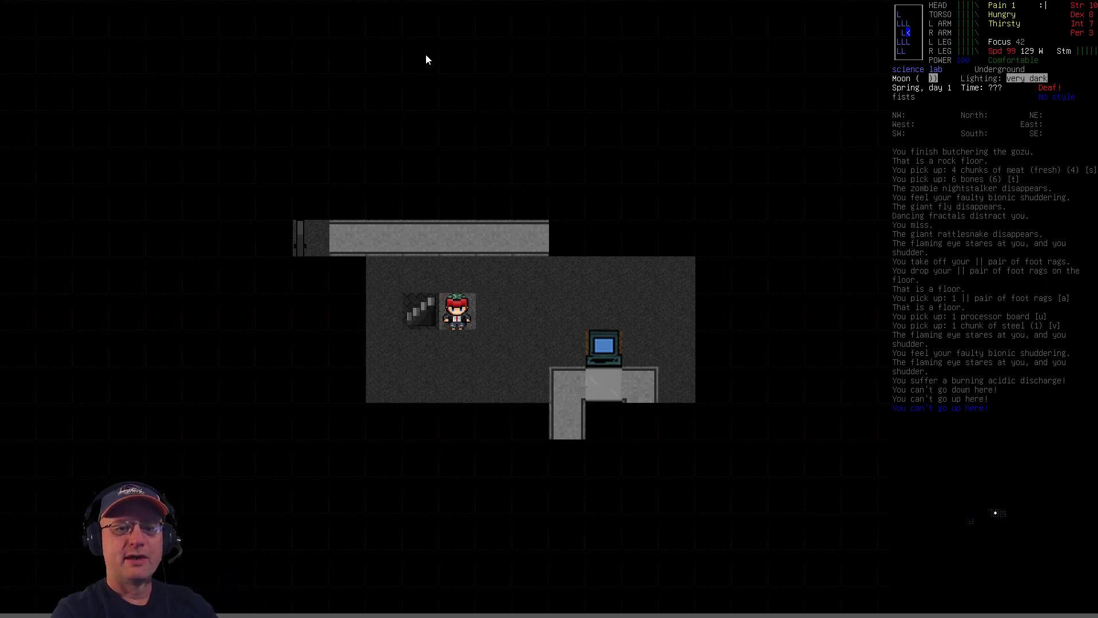
pyautogui.press('Down')
pyautogui.press('Left')
pyautogui.press('Right')
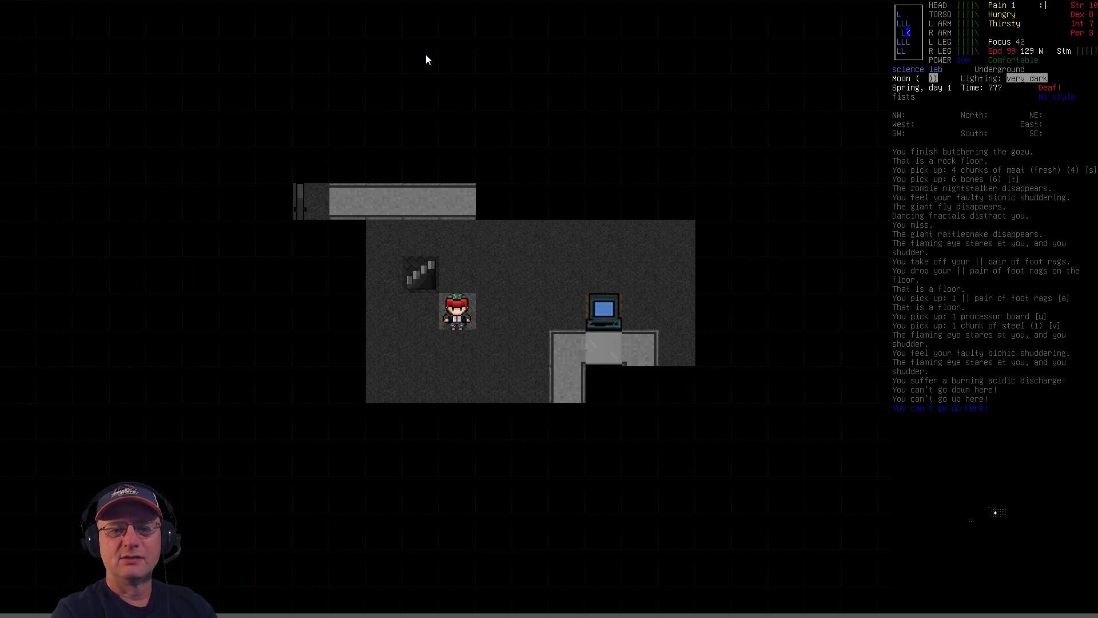
pyautogui.press('Up')
pyautogui.press('Right')
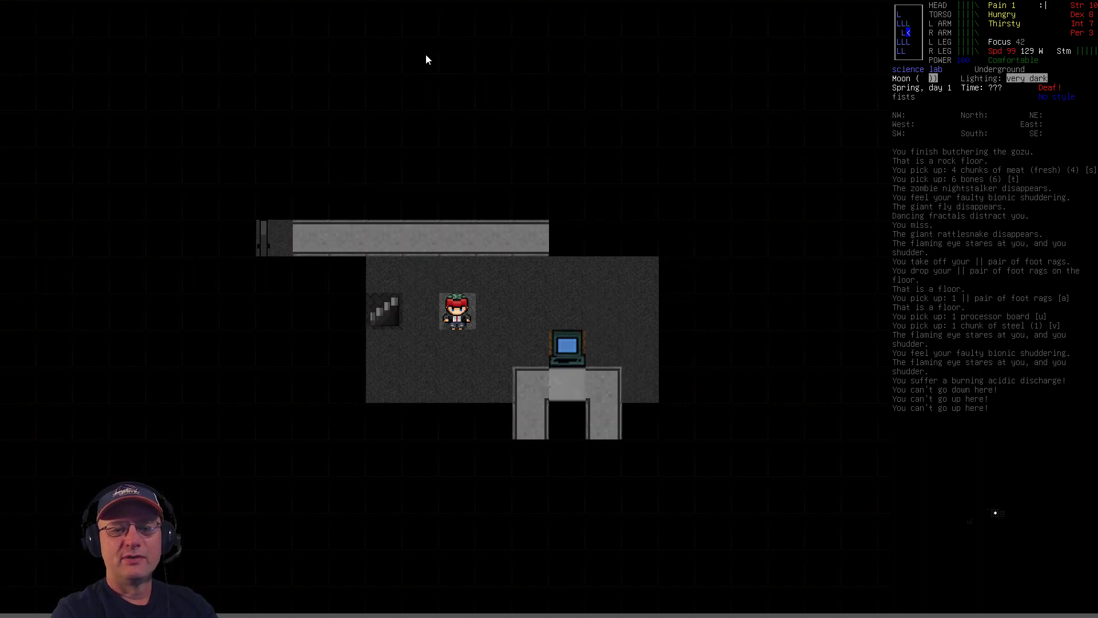
pyautogui.press('Left')
pyautogui.press('Right')
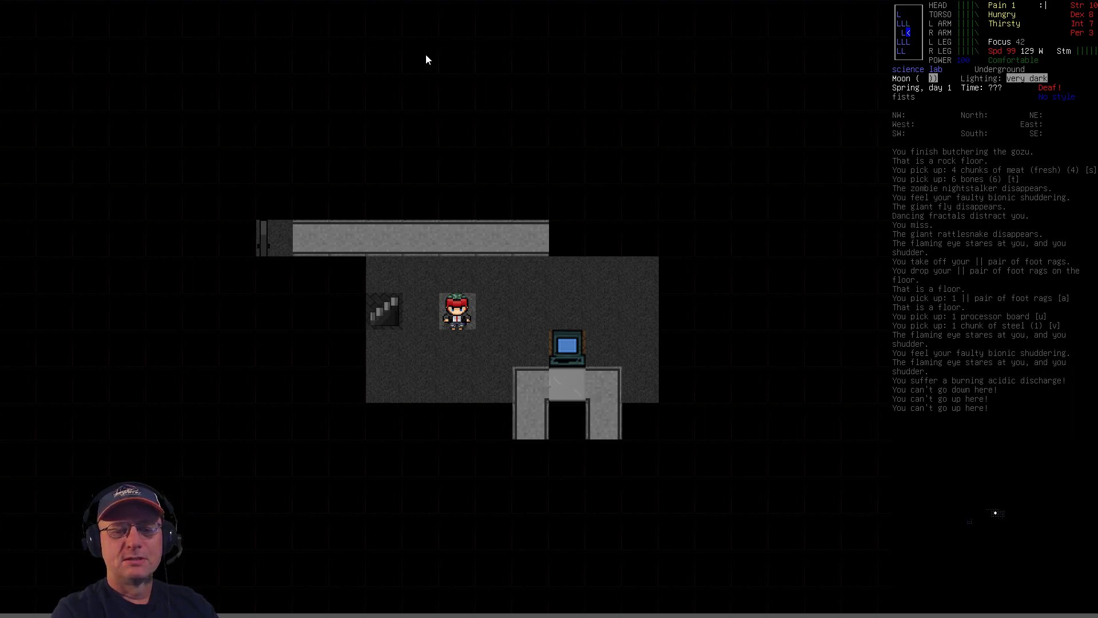
# - Walk east across the room, south down the corridor, then west past terminal rooms to the corridor corner
pyautogui.press('Right')
pyautogui.press('Right')
pyautogui.press('Right')
pyautogui.press('Right')
pyautogui.press('Right')
pyautogui.press('Down')
pyautogui.press('Down')
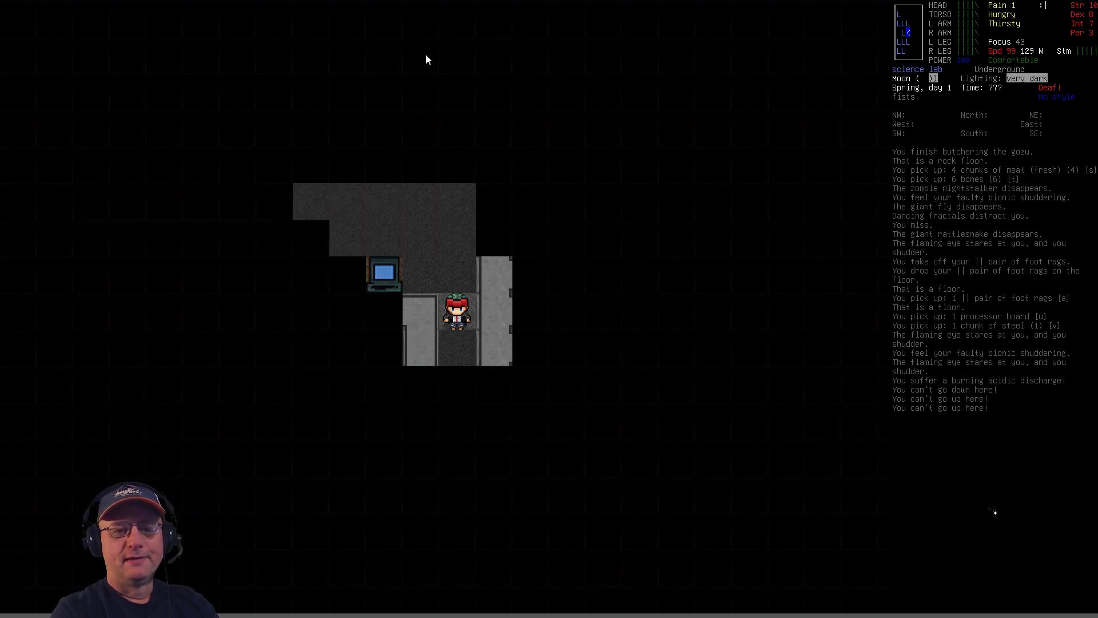
pyautogui.press('Down')
pyautogui.press('Down')
pyautogui.press('Down')
pyautogui.press('Down')
pyautogui.press('Down')
pyautogui.press('Down')
pyautogui.press('Down')
pyautogui.press('Left')
pyautogui.press('Left')
pyautogui.press('Left')
pyautogui.press('Left')
pyautogui.press('Left')
pyautogui.press('Left')
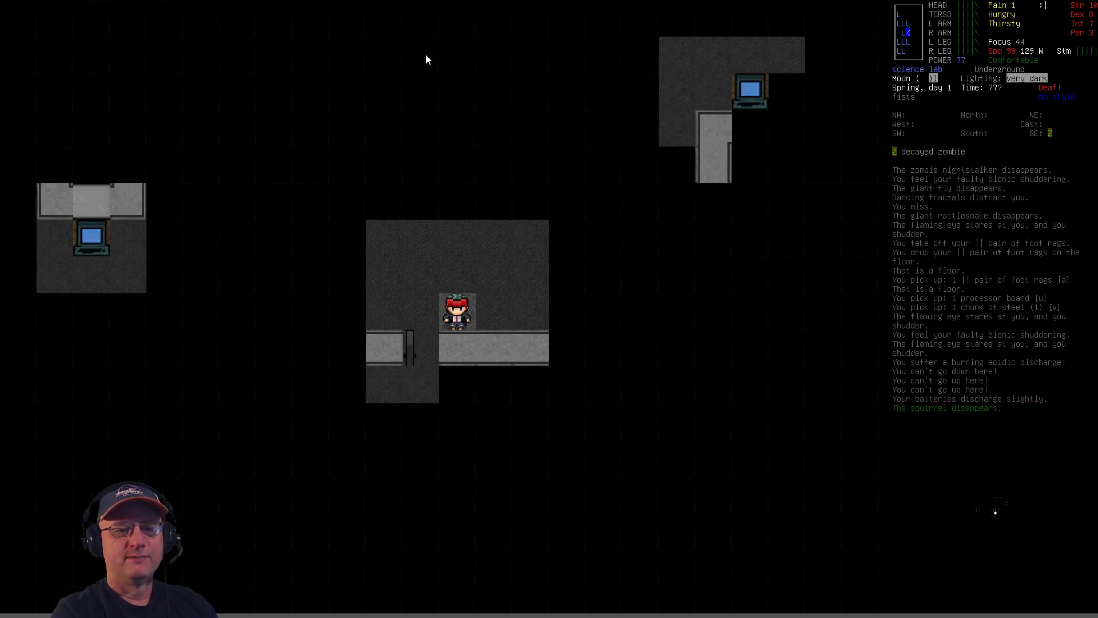
pyautogui.press('Left')
pyautogui.press('Down')
pyautogui.press('Down')
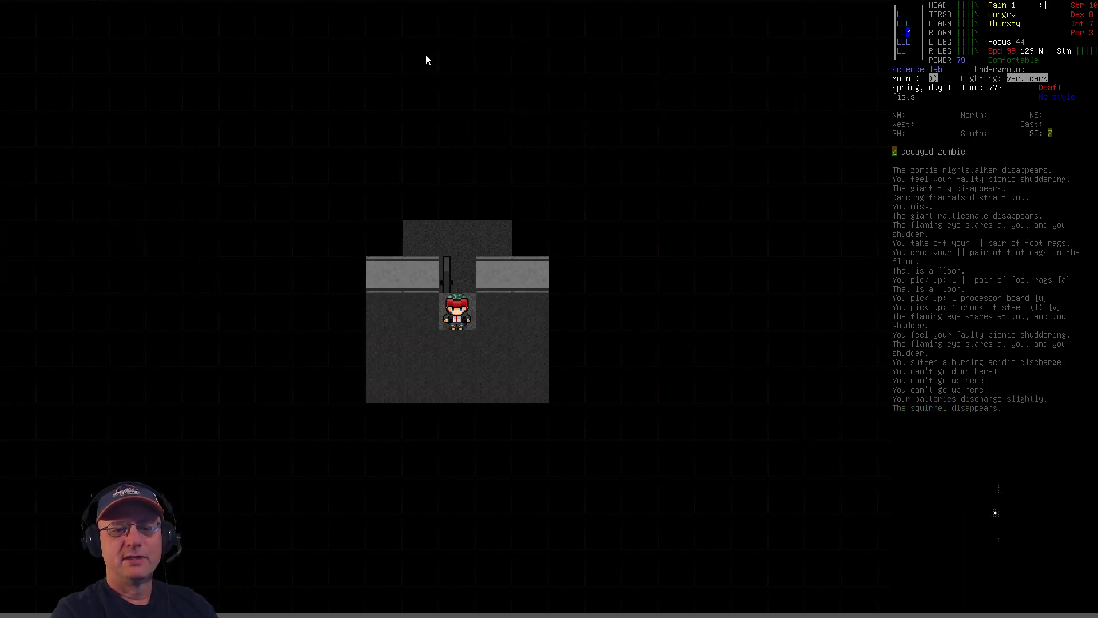
pyautogui.press('Up')
pyautogui.press('Up')
pyautogui.press('Up')
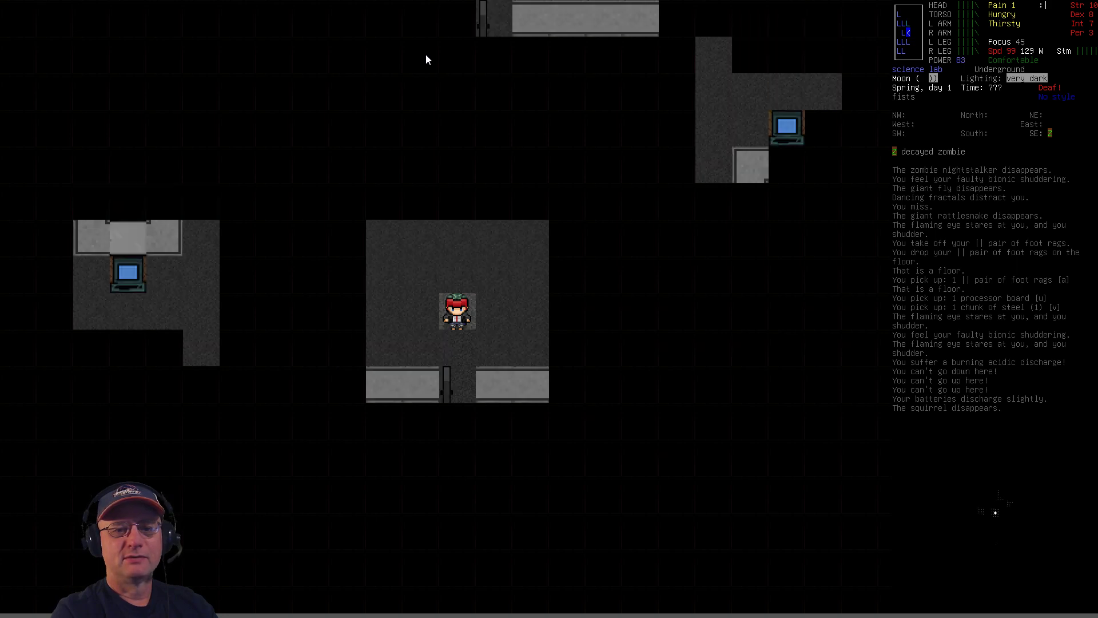
pyautogui.press('Left')
pyautogui.press('Left')
pyautogui.press('Left')
pyautogui.press('Left')
pyautogui.press('Left')
pyautogui.press('Left')
pyautogui.press('Left')
pyautogui.press('Left')
pyautogui.press('Left')
pyautogui.press('Left')
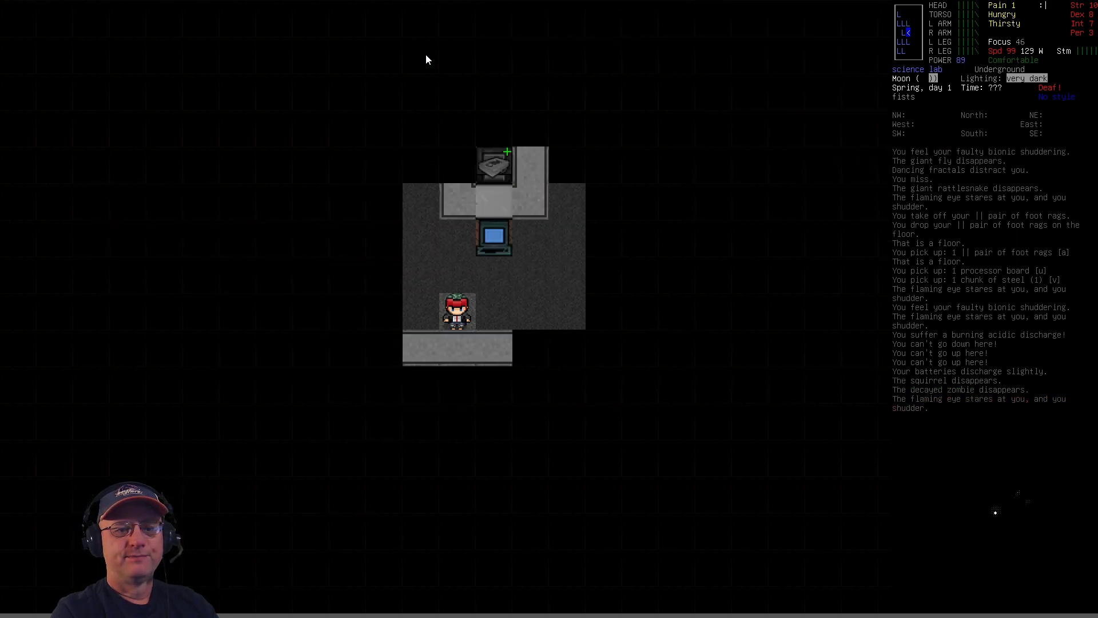
pyautogui.press('Left')
pyautogui.press('Up')
pyautogui.press('Up')
pyautogui.press('Up')
pyautogui.press('Up')
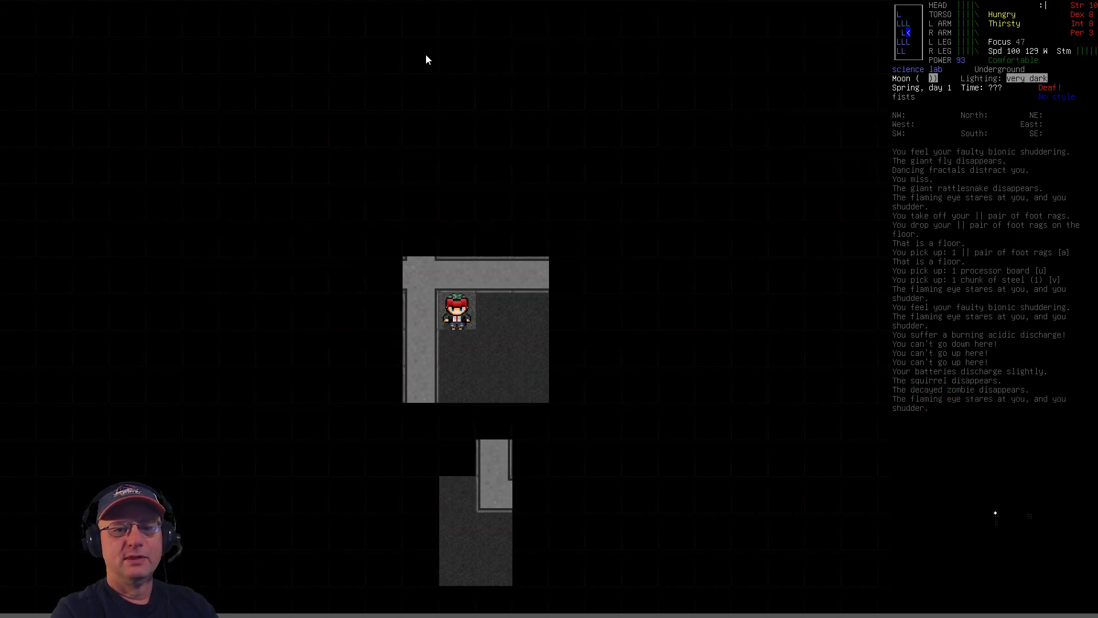
# - Continue west, cut southeast past the stairs, follow the corridor east through the doors to the doorway above the dining room
pyautogui.press('Left')
pyautogui.press('Left')
pyautogui.press('Left')
pyautogui.press('Left')
pyautogui.press('Left')
pyautogui.press('Left')
pyautogui.press('Left')
pyautogui.press('Left')
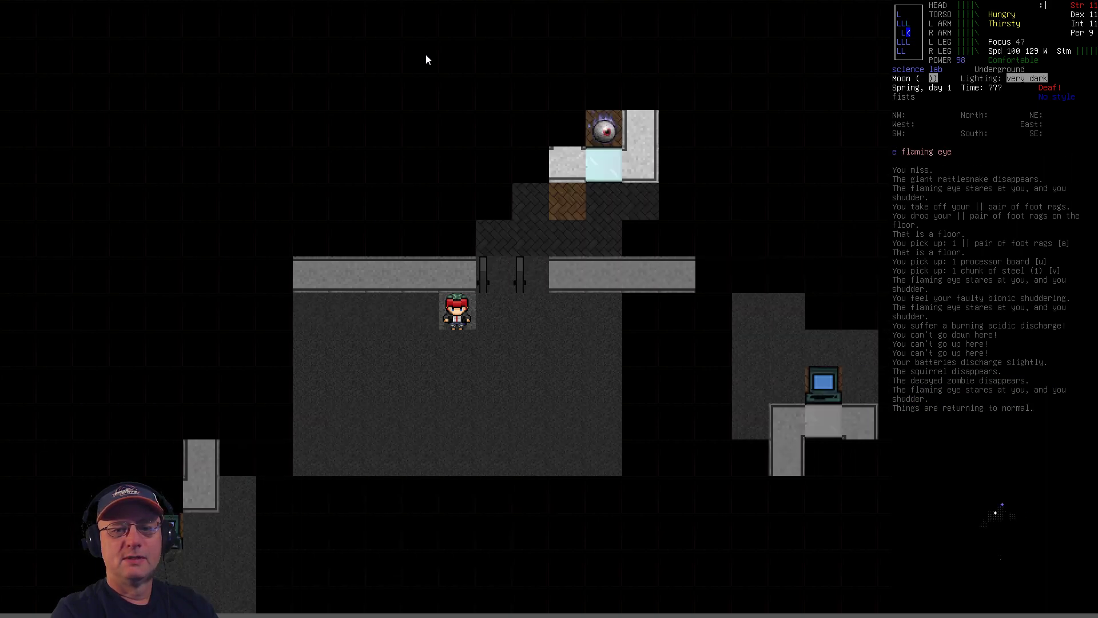
pyautogui.press('Left')
pyautogui.press('n')
pyautogui.press('n')
pyautogui.press('n')
pyautogui.press('n')
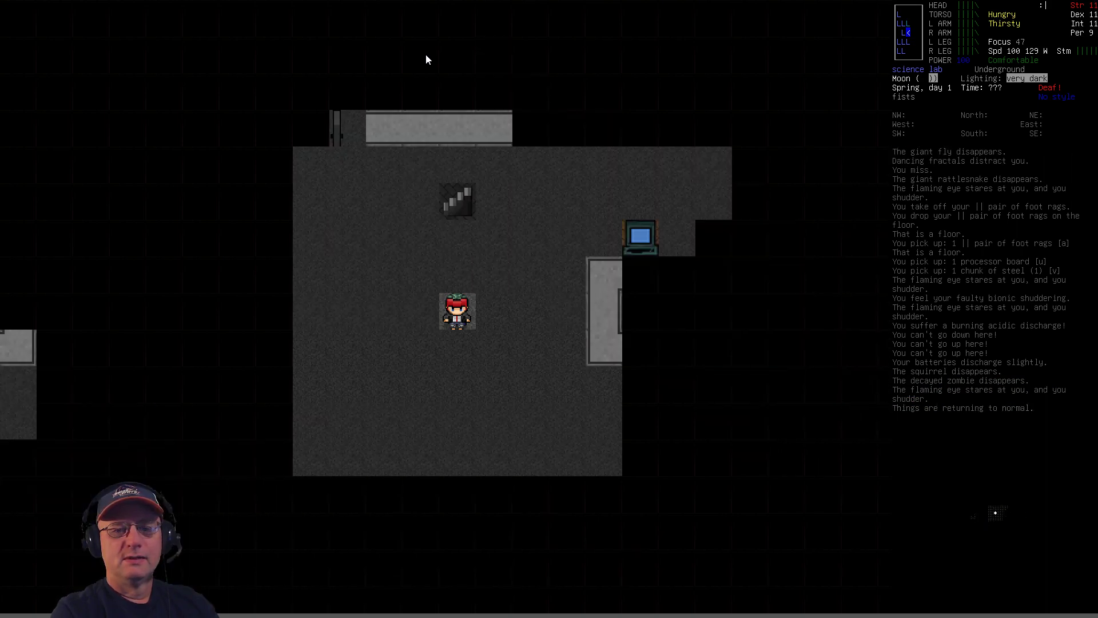
pyautogui.press('n')
pyautogui.press('n')
pyautogui.press('n')
pyautogui.press('Left')
pyautogui.press('Left')
pyautogui.press('Left')
pyautogui.press('Left')
pyautogui.press('Left')
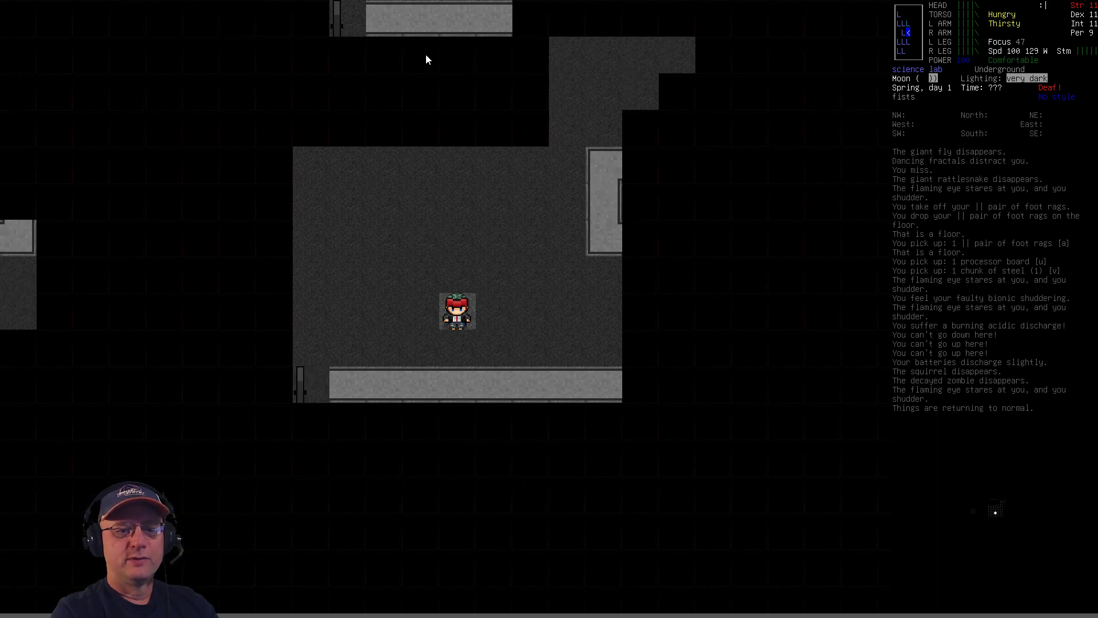
pyautogui.press('Down')
pyautogui.press('Down')
pyautogui.press('Down')
pyautogui.press('Right')
pyautogui.press('Right')
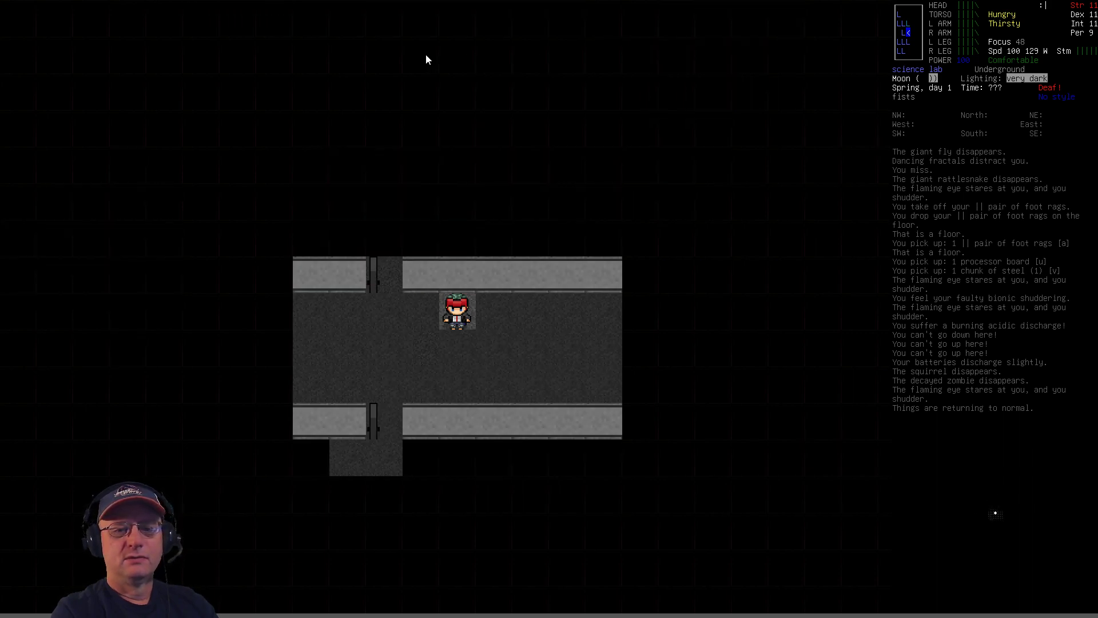
pyautogui.press('Right')
pyautogui.press('Right')
pyautogui.press('Right')
pyautogui.press('Right')
pyautogui.press('Right')
pyautogui.press('n')
pyautogui.press('Right')
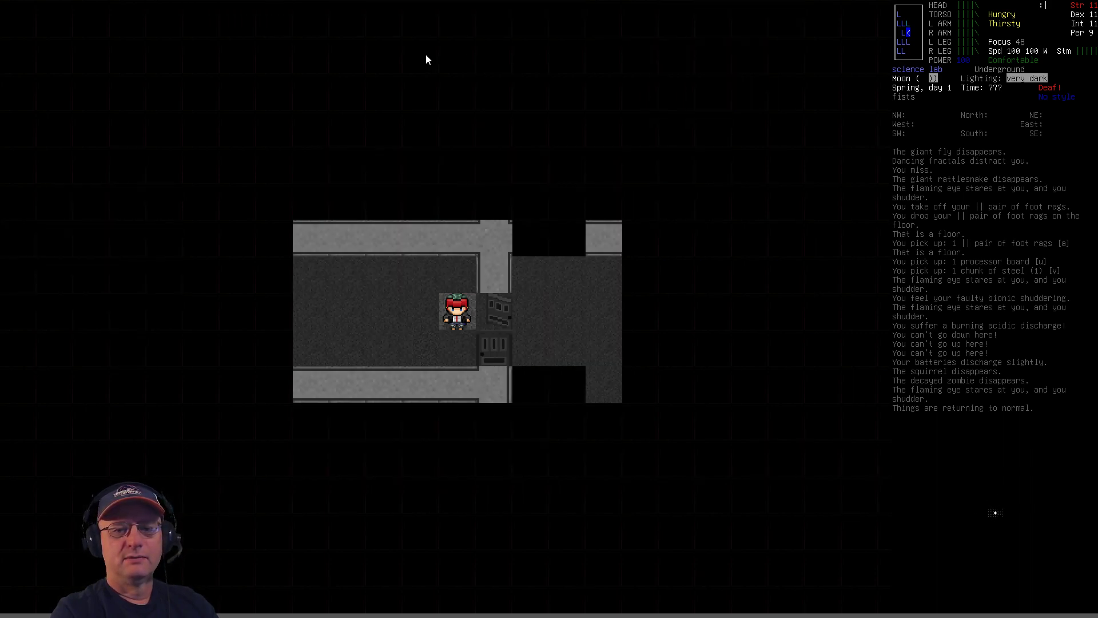
pyautogui.press('Right')
pyautogui.press('Right')
pyautogui.press('Right')
pyautogui.press('Right')
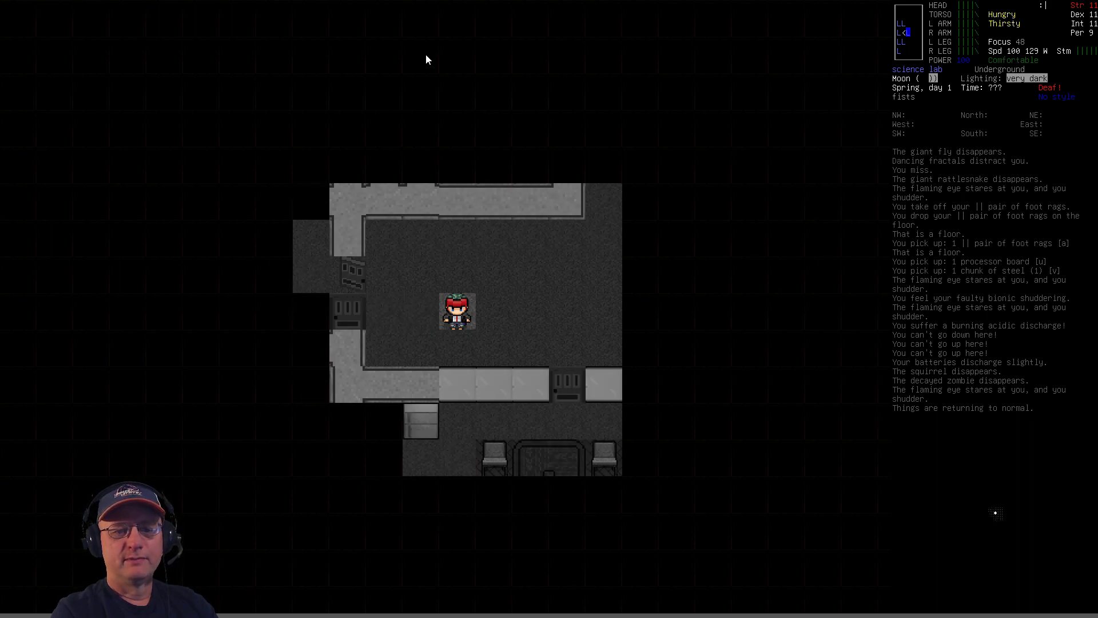
pyautogui.press('Right')
pyautogui.press('Down')
# - Open the door, walk into the dining room and glance at the hamburgers lying there
pyautogui.press('Down')
pyautogui.press('Down')
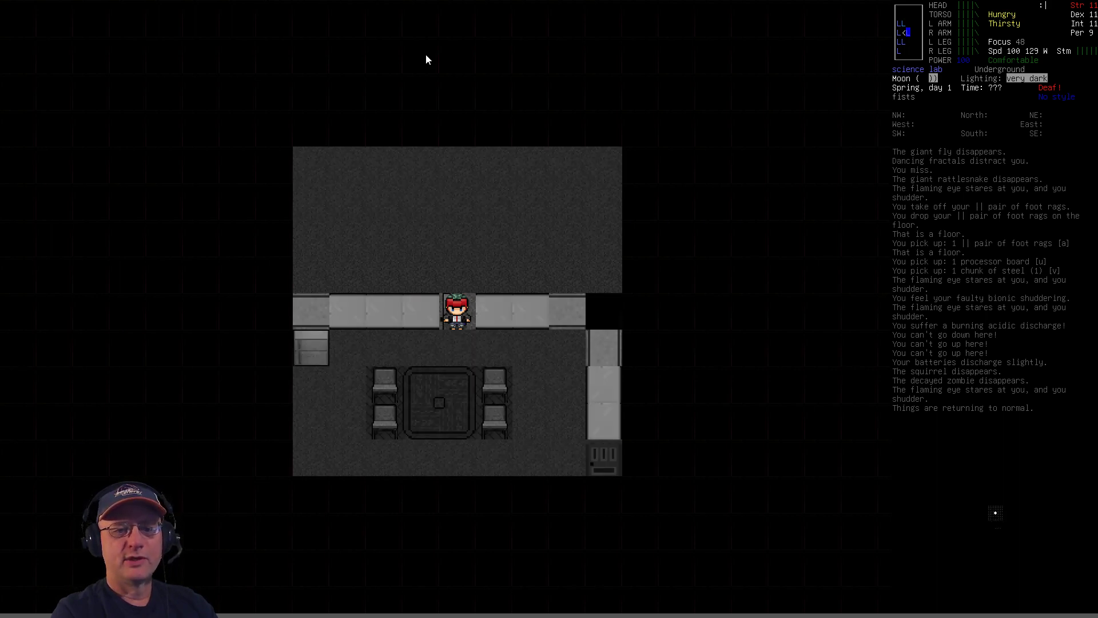
pyautogui.press('Down')
pyautogui.press('Left')
pyautogui.press('Left')
pyautogui.press('Left')
pyautogui.press('Left')
pyautogui.press('Down')
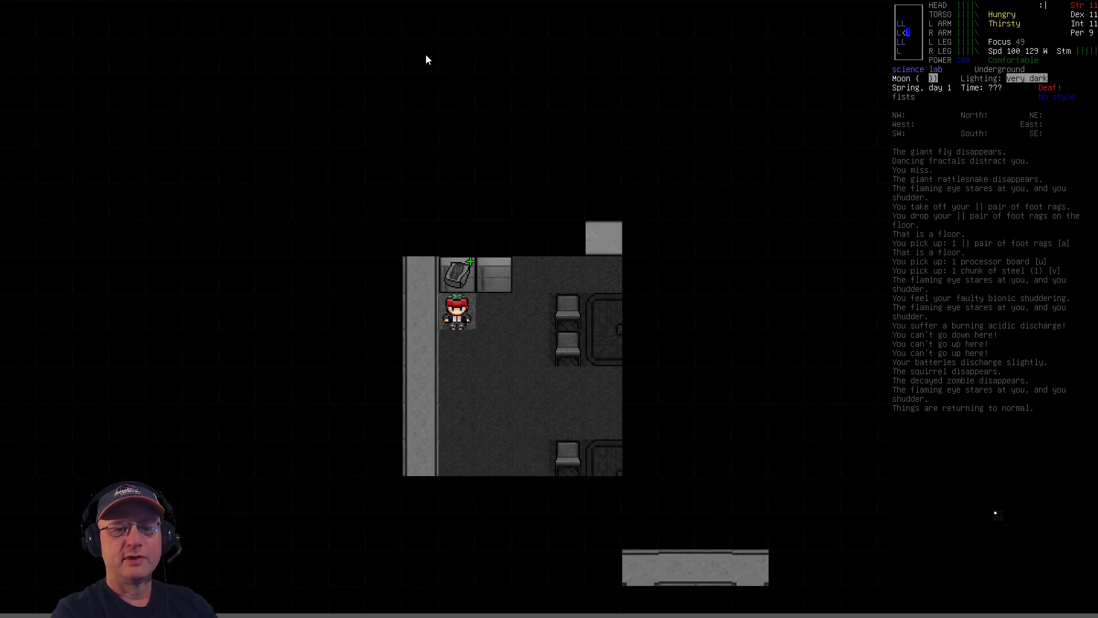
pyautogui.press('g')
pyautogui.press('Escape')
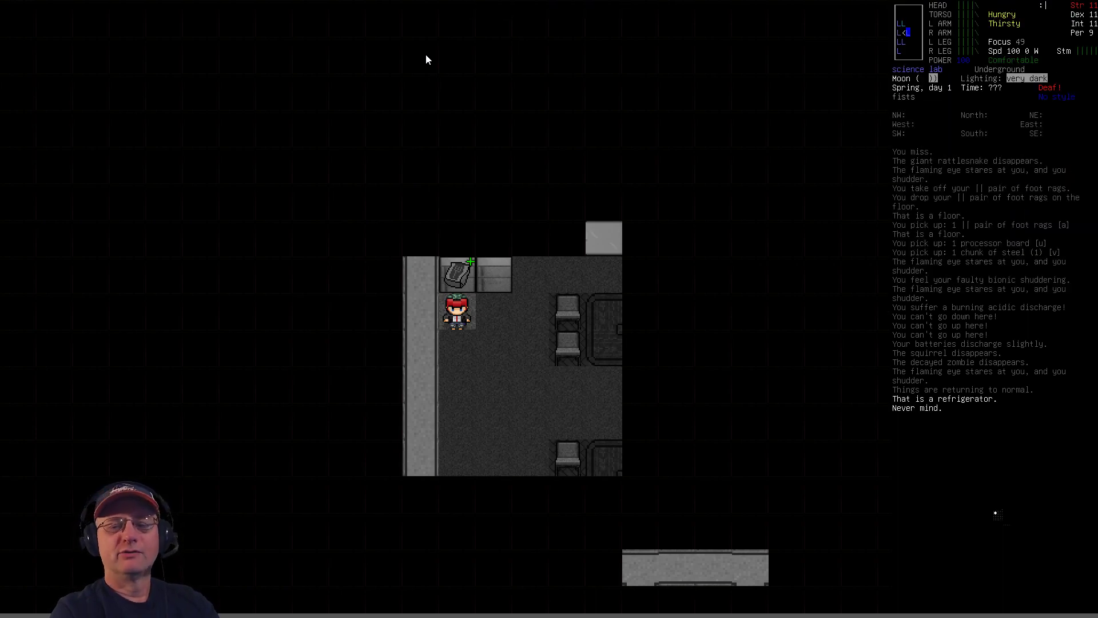
# - Eat two fresh hamburgers and a third from the refrigerator despite being full
pyautogui.press('E')
pyautogui.press('Right')
pyautogui.press('Return')
pyautogui.press('E')
pyautogui.press('Right')
pyautogui.press('Return')
pyautogui.press('E')
pyautogui.press('Right')
pyautogui.press('Return')
pyautogui.press('Y')
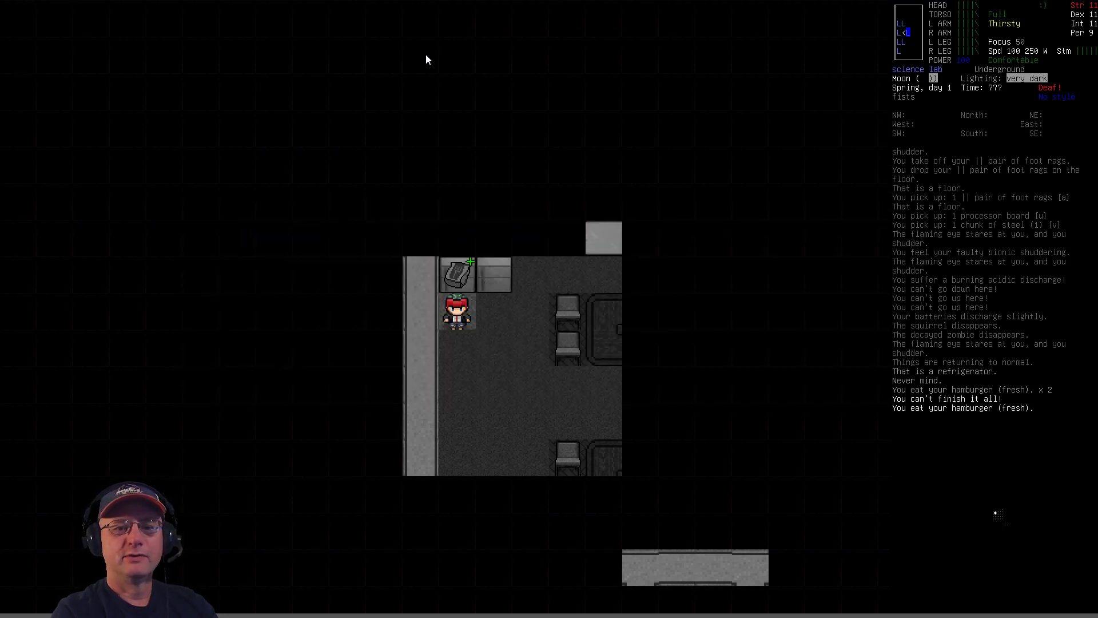
# - Deal with the hamburger wrapper, then drink the plastic bottle of clean water
pyautogui.press('e')
pyautogui.press('Up')
pyautogui.press('Return')
pyautogui.press('Right')
pyautogui.press('E')
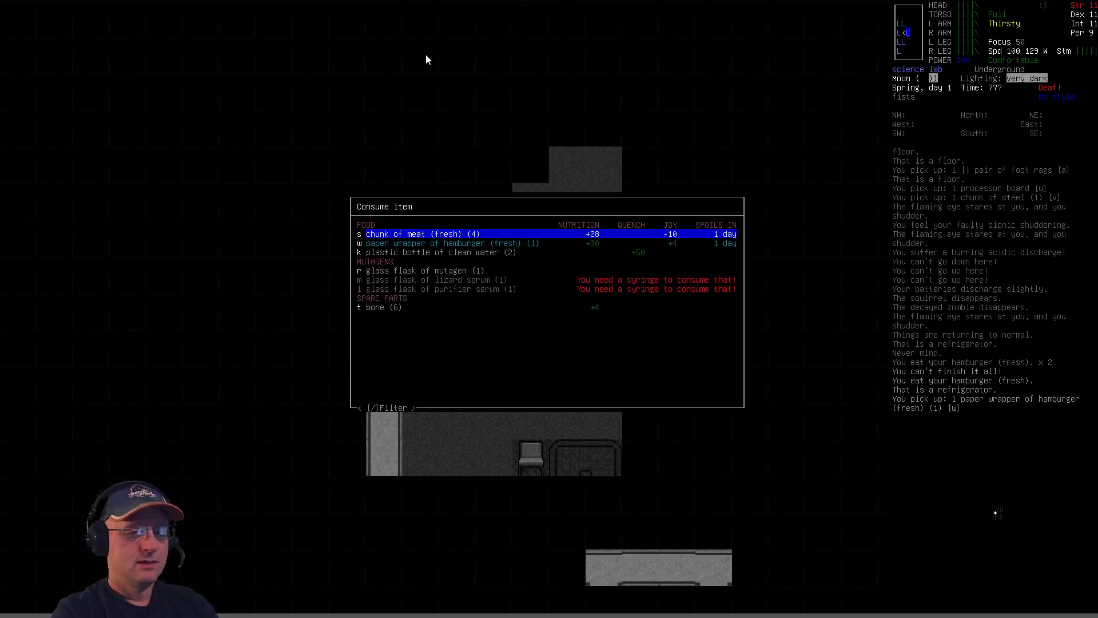
pyautogui.press('Down')
pyautogui.press('Down')
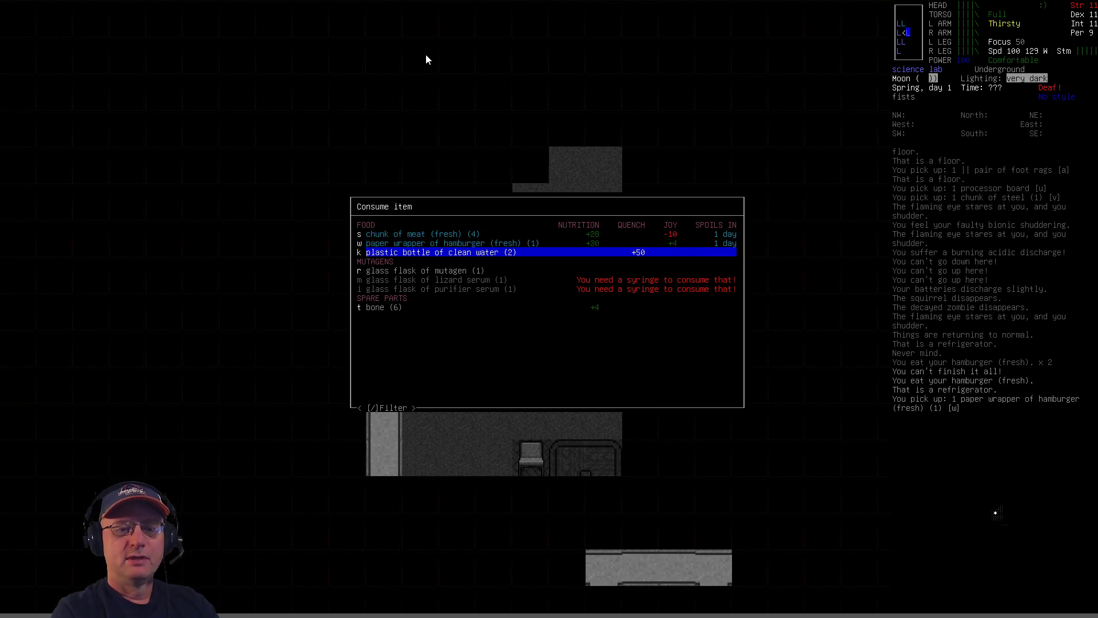
pyautogui.press('Return')
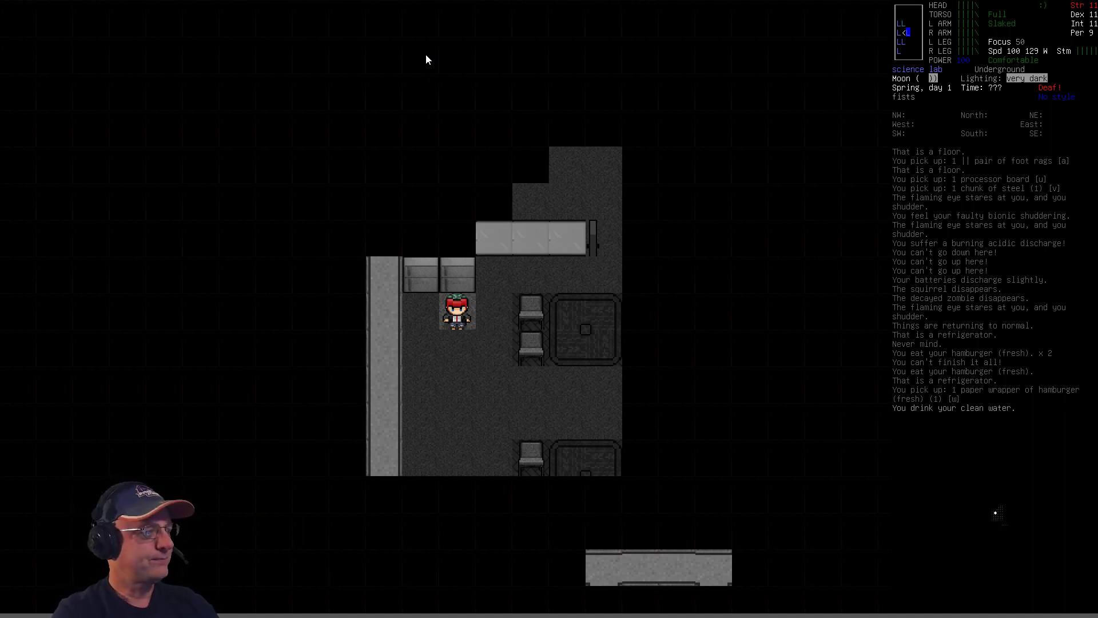
# - Walk down and right to the room's wall and door, then check the overmap
pyautogui.press('n')
pyautogui.press('j')
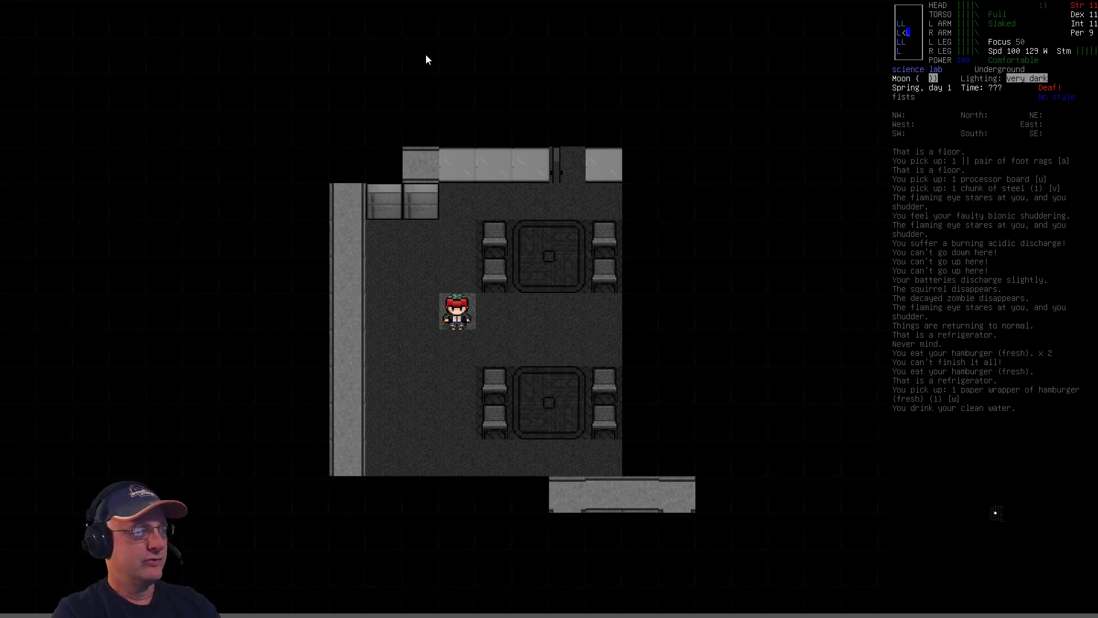
pyautogui.press('n')
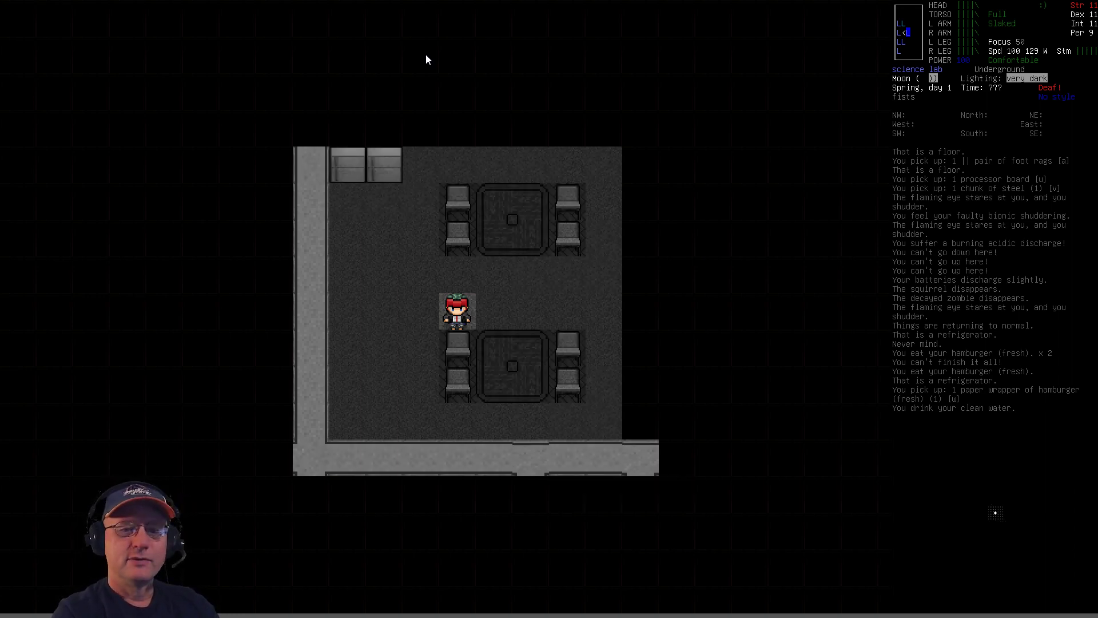
pyautogui.press('u')
pyautogui.press('n')
pyautogui.press('u')
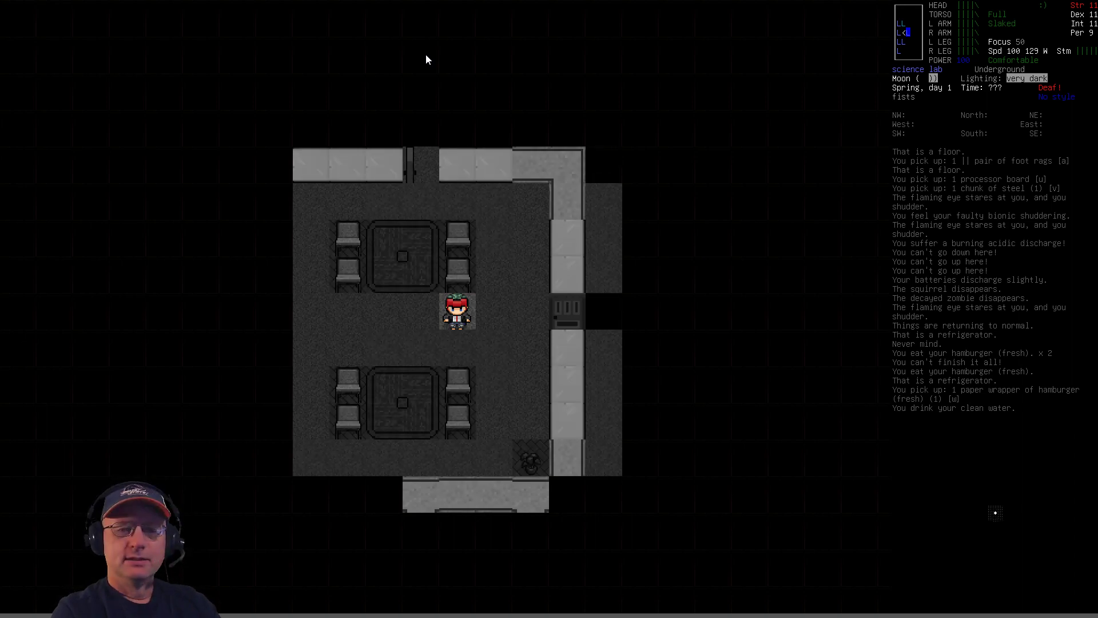
pyautogui.press('h')
pyautogui.press('m')
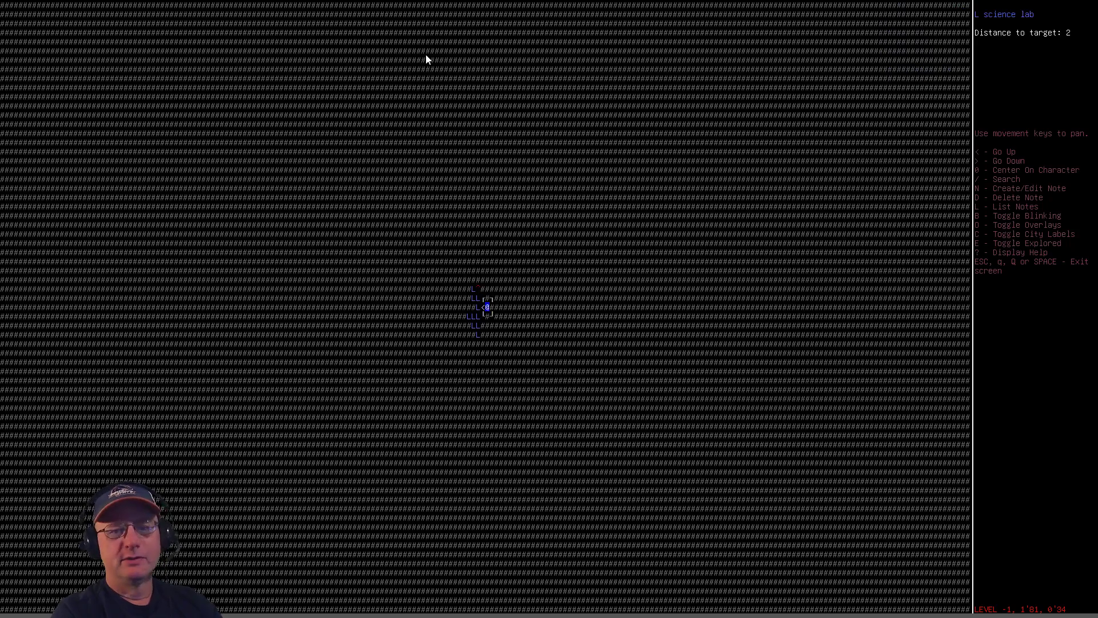
pyautogui.press('Escape')
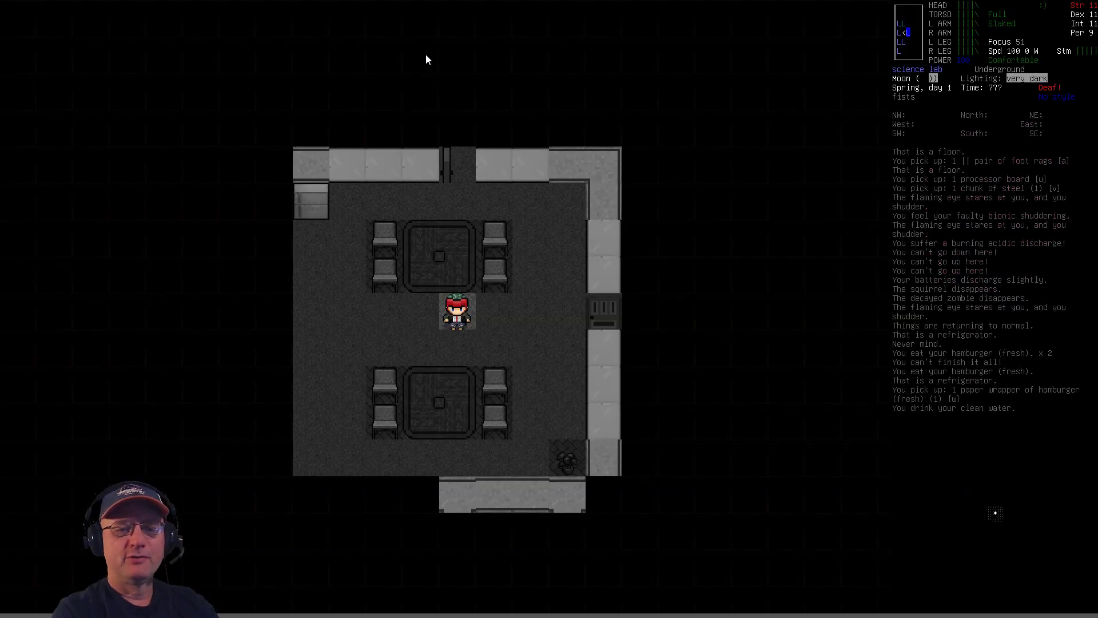
# - Cross the room east through the doorway and head north up the corridor
pyautogui.press('h')
pyautogui.press('h')
pyautogui.press('h')
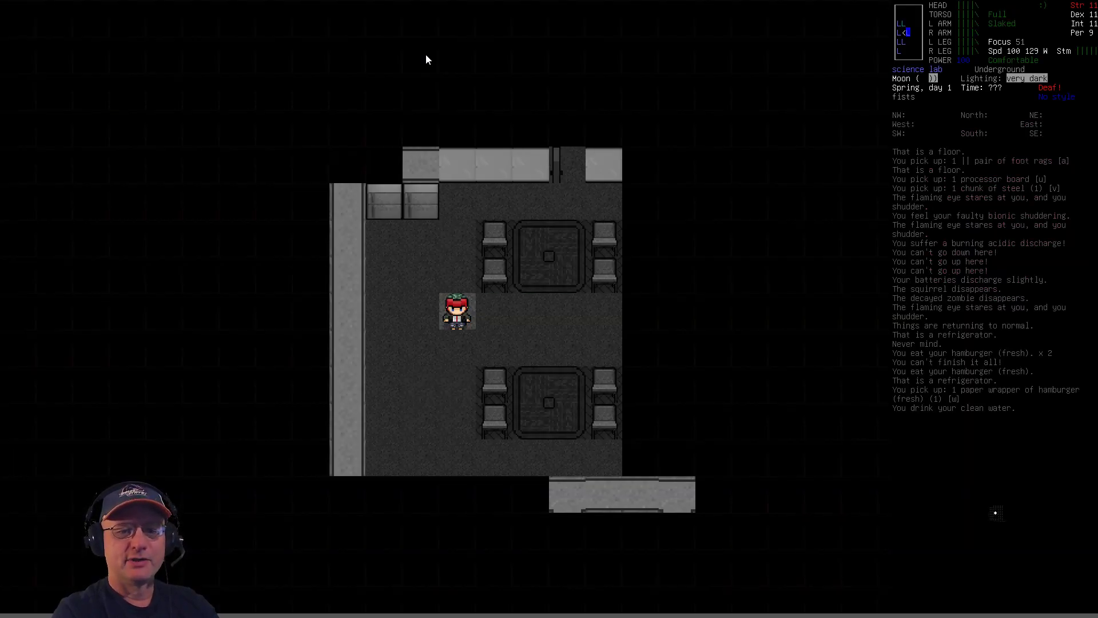
pyautogui.press('j')
pyautogui.press('l')
pyautogui.press('l')
pyautogui.press('u')
pyautogui.press('l')
pyautogui.press('l')
pyautogui.press('l')
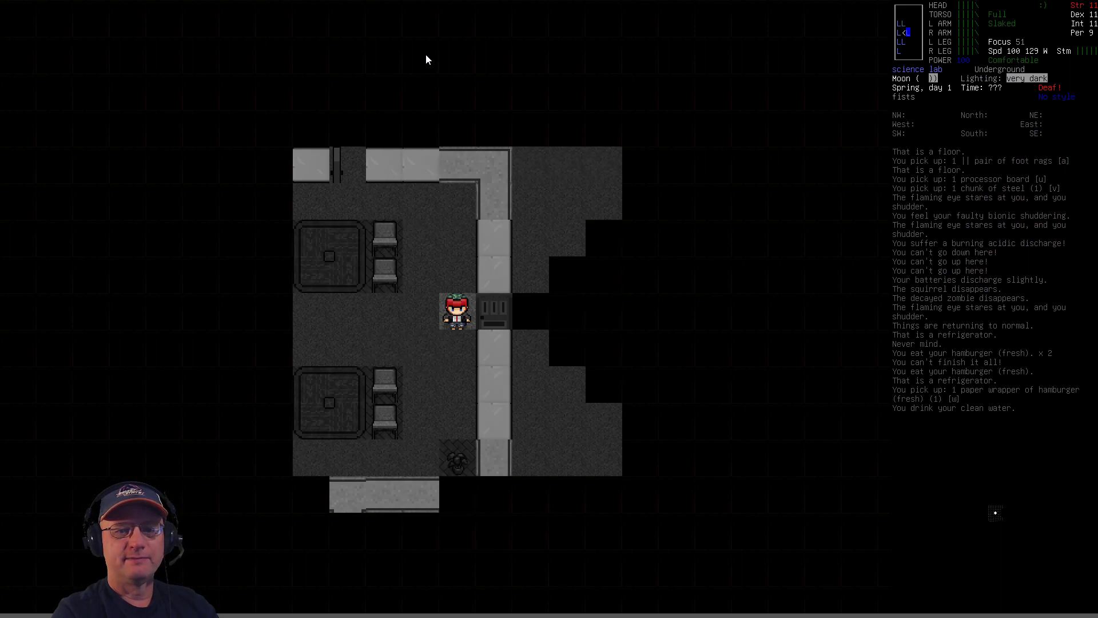
pyautogui.press('l')
pyautogui.press('l')
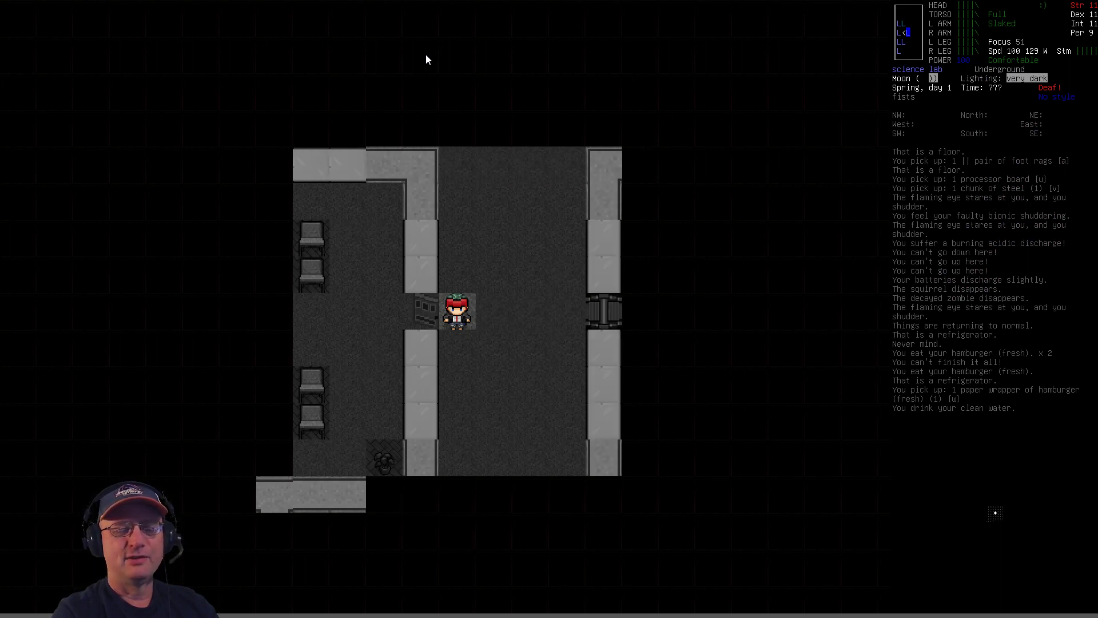
pyautogui.press('l')
pyautogui.press('n')
pyautogui.press('l')
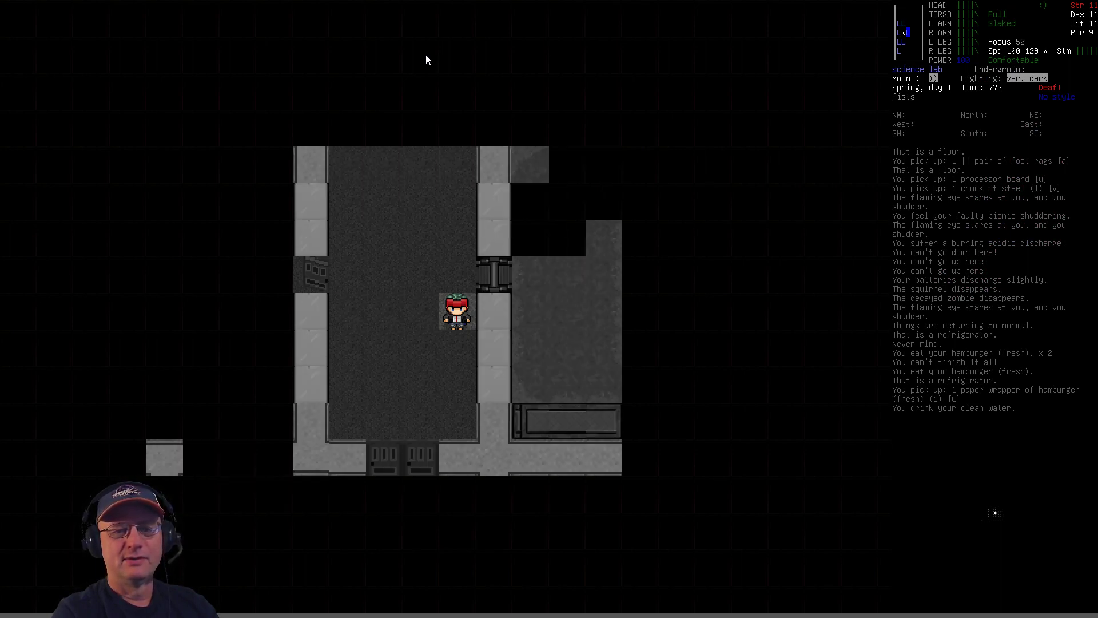
pyautogui.press('k')
pyautogui.press('k')
pyautogui.press('k')
pyautogui.press('k')
pyautogui.press('k')
pyautogui.press('k')
# - Walk north-east into the side room, look into the bathroom and come back out
pyautogui.press('u')
pyautogui.press('u')
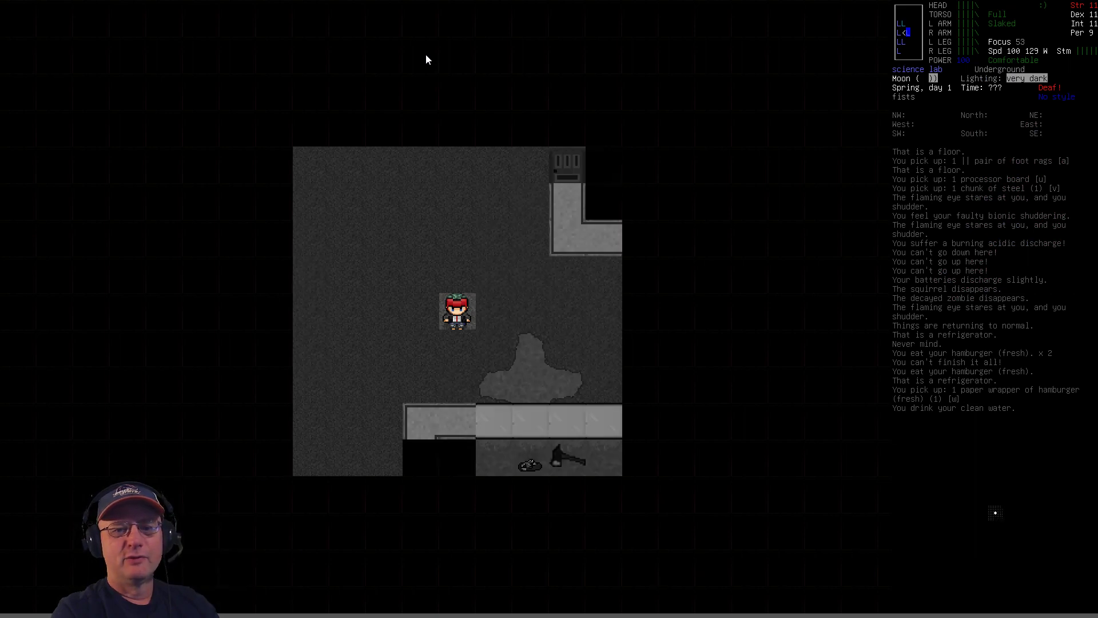
pyautogui.press('l')
pyautogui.press('k')
pyautogui.press('k')
pyautogui.press('k')
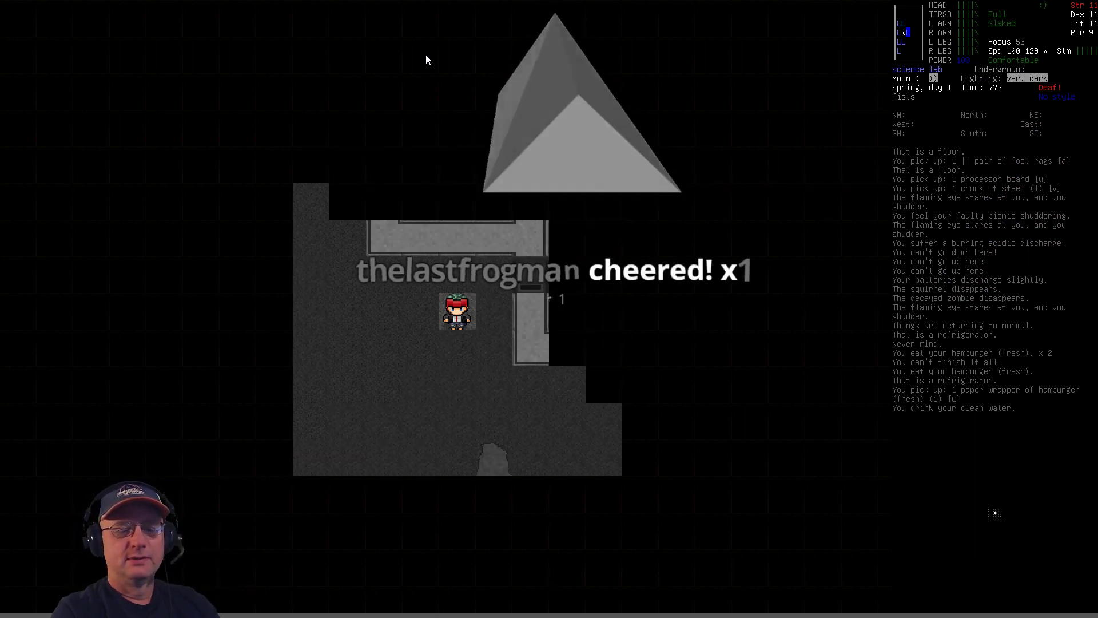
pyautogui.press('u')
pyautogui.press('l')
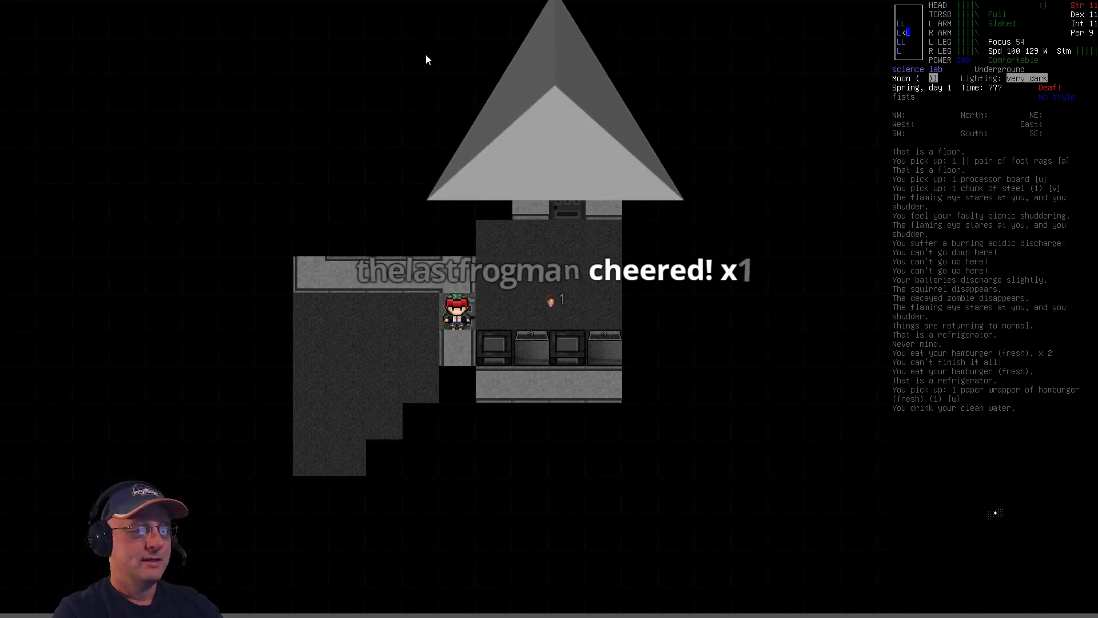
pyautogui.press('u')
pyautogui.press('u')
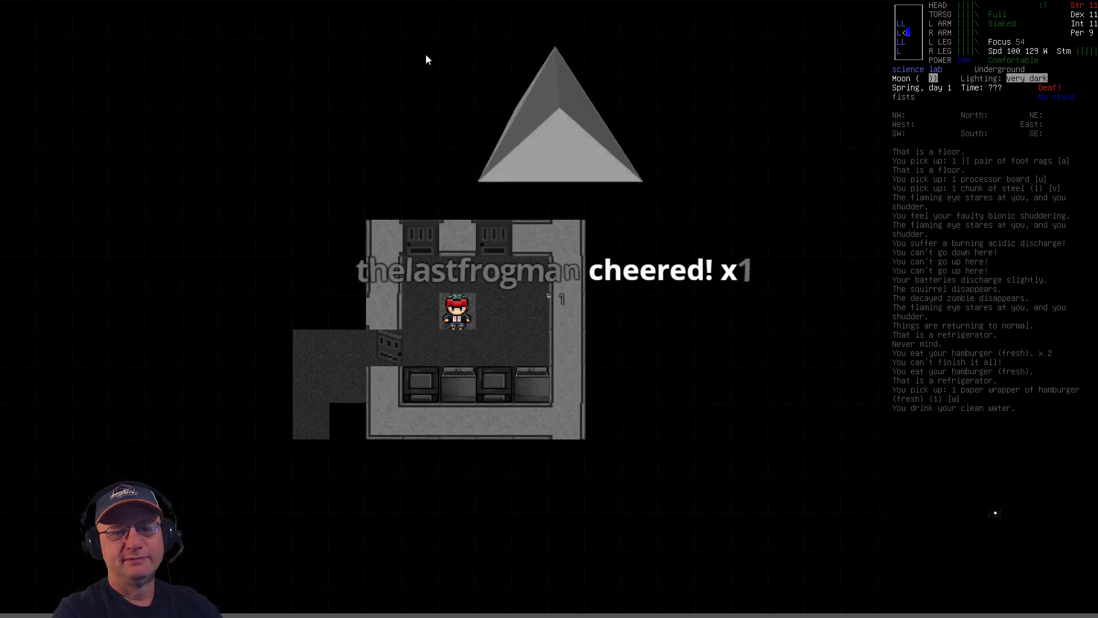
pyautogui.press('l')
pyautogui.press('l')
pyautogui.press('y')
pyautogui.press('k')
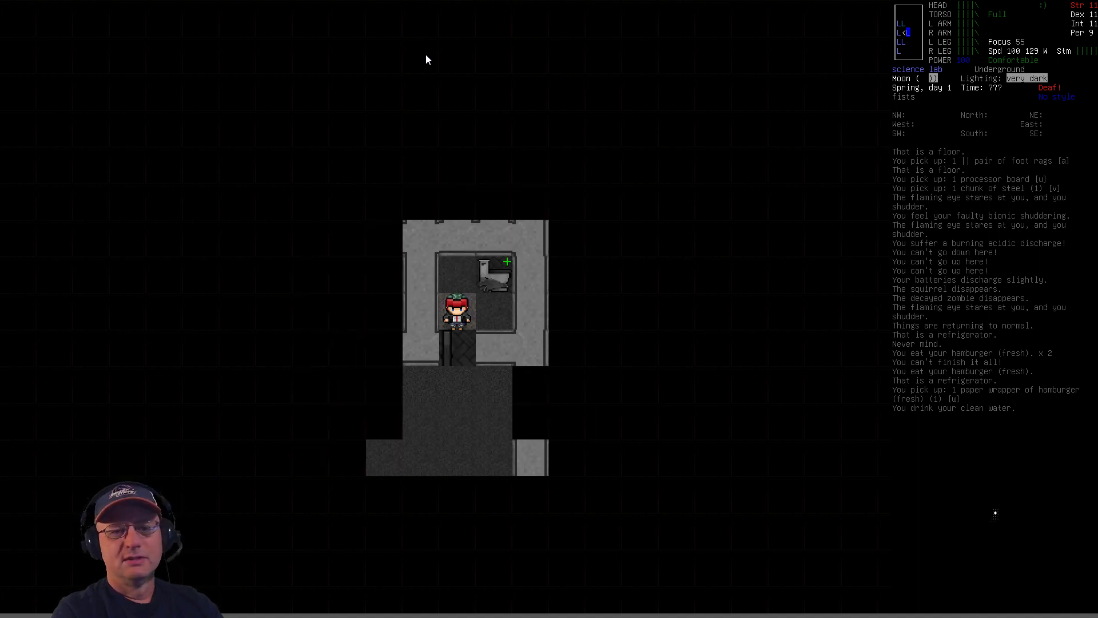
pyautogui.press('j')
pyautogui.press('j')
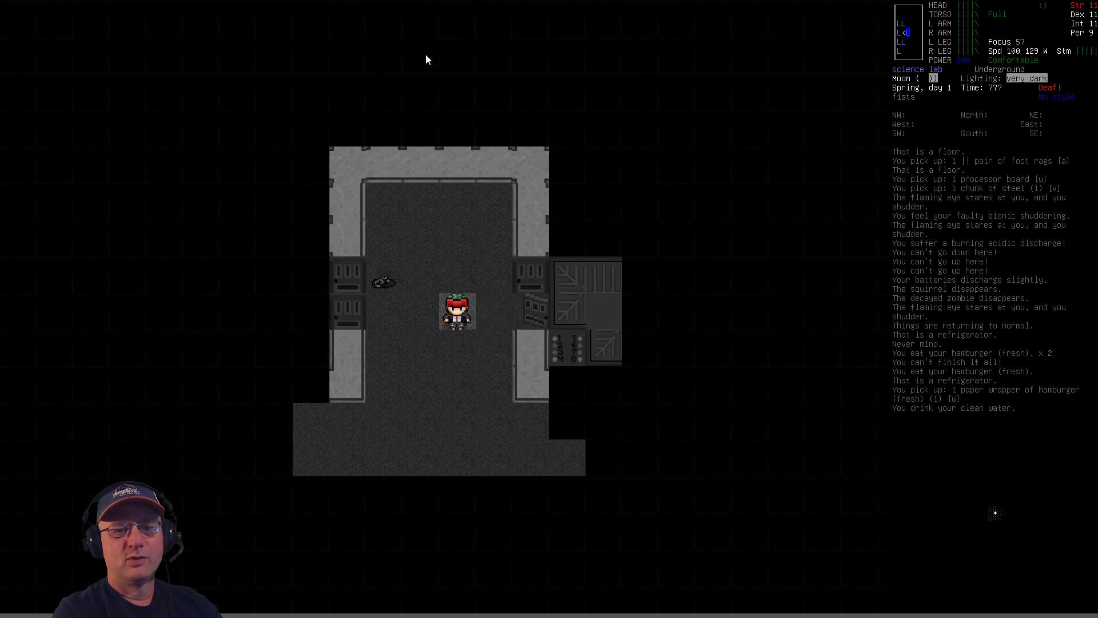
# - Cross the lab room westward through the doorway into the adjoining room
pyautogui.press('h')
pyautogui.press('h')
pyautogui.press('n')
pyautogui.press('n')
pyautogui.press('j')
pyautogui.press('j')
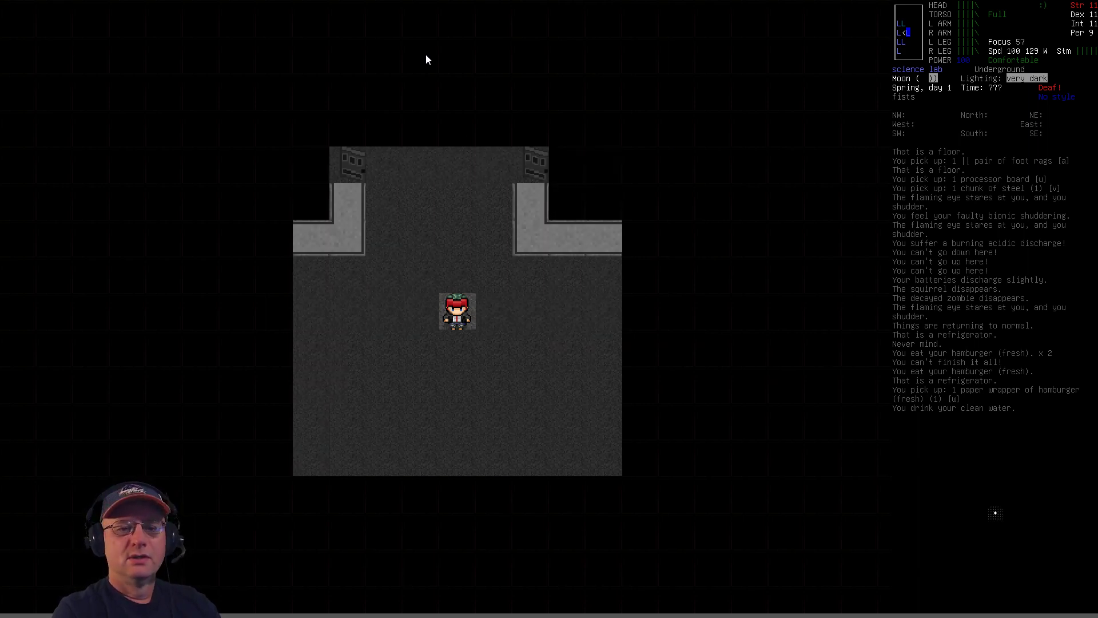
pyautogui.press('h')
pyautogui.press('h')
pyautogui.press('y')
pyautogui.press('h')
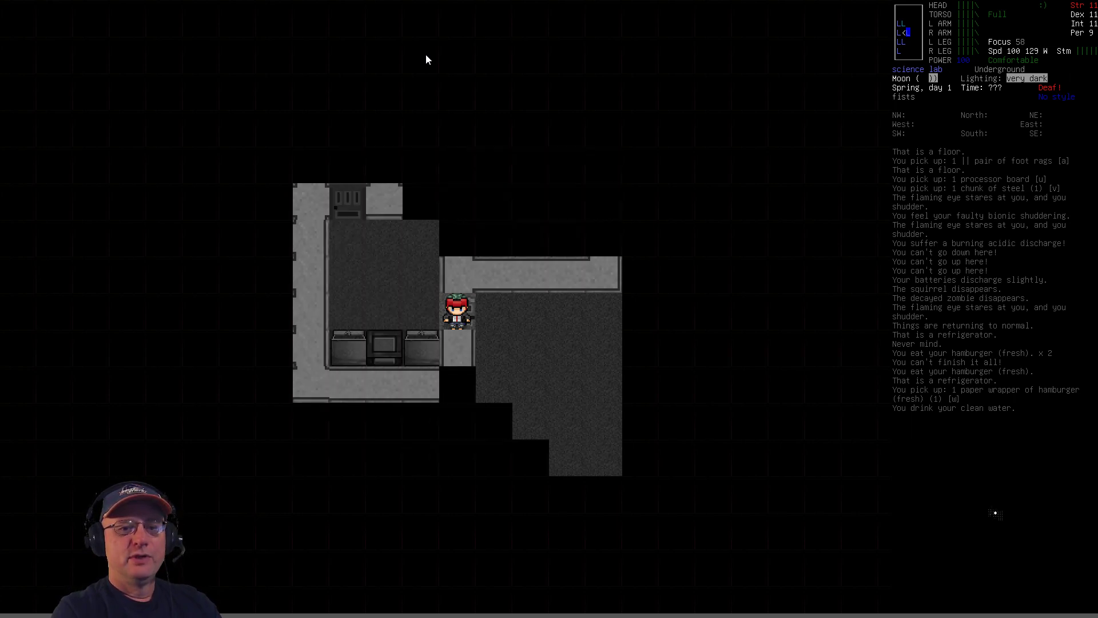
pyautogui.press('h')
# - Open the north doors, then head south into the room with a table and along its east wall
pyautogui.press('k')
pyautogui.press('k')
pyautogui.press('j')
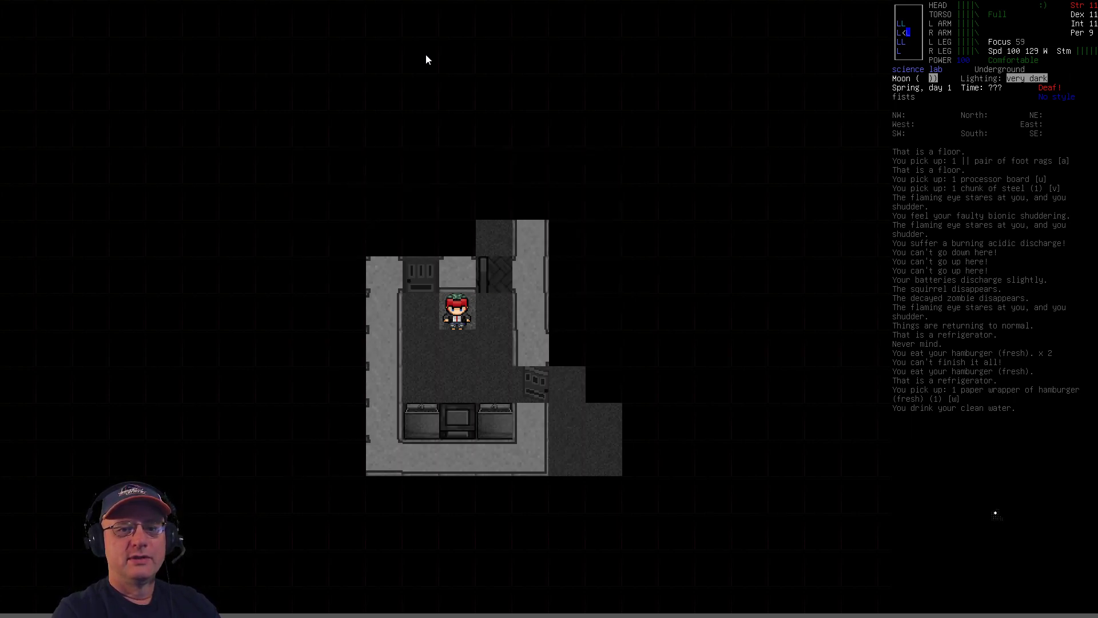
pyautogui.press('j')
pyautogui.press('l')
pyautogui.press('l')
pyautogui.press('j')
pyautogui.press('j')
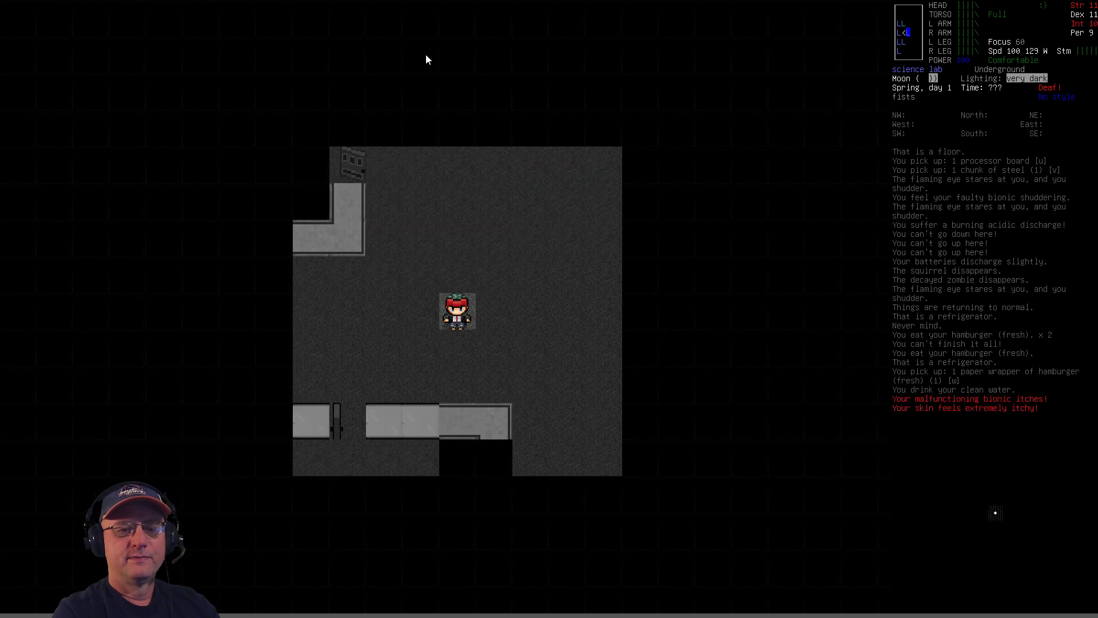
pyautogui.press('b')
pyautogui.press('b')
pyautogui.press('j')
pyautogui.press('j')
pyautogui.press('h')
pyautogui.press('h')
pyautogui.press('l')
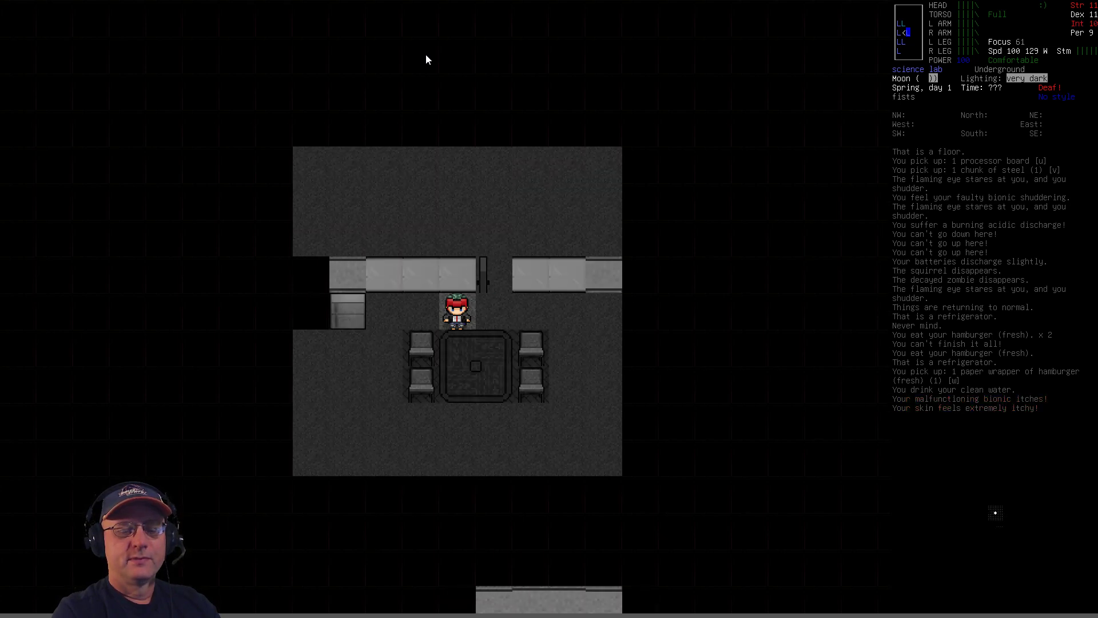
pyautogui.press('l')
pyautogui.press('l')
pyautogui.press('l')
pyautogui.press('j')
pyautogui.press('j')
pyautogui.press('j')
# - Pick up the ceramic shard from the pile of loose items on the floor
pyautogui.press('j')
pyautogui.press('j')
pyautogui.press('n')
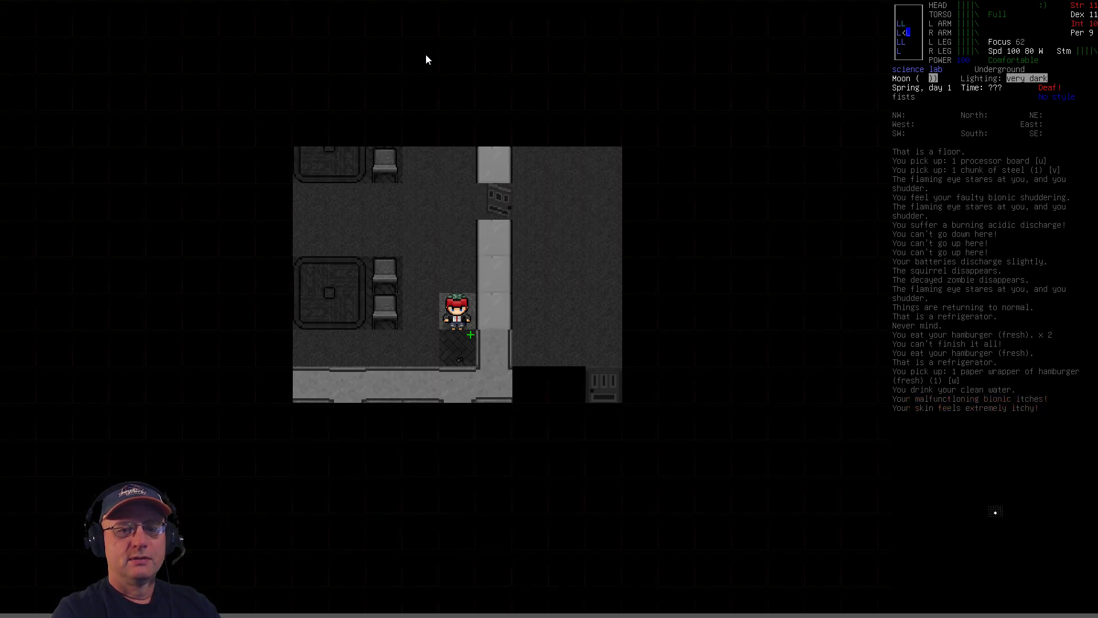
pyautogui.press('e')
pyautogui.press('j')
pyautogui.press('b')
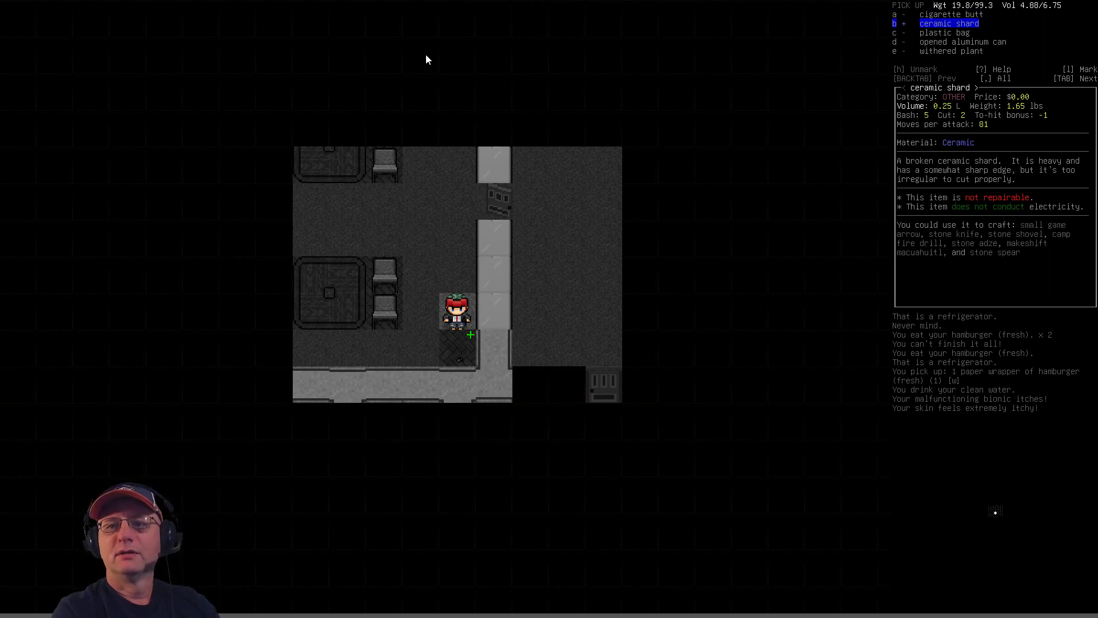
pyautogui.press('Return')
# - Walk west and north into the room with two tables
pyautogui.press('b')
pyautogui.press('h')
pyautogui.press('h')
pyautogui.press('h')
pyautogui.press('h')
pyautogui.press('h')
pyautogui.press('k')
pyautogui.press('k')
pyautogui.press('k')
pyautogui.press('l')
pyautogui.press('l')
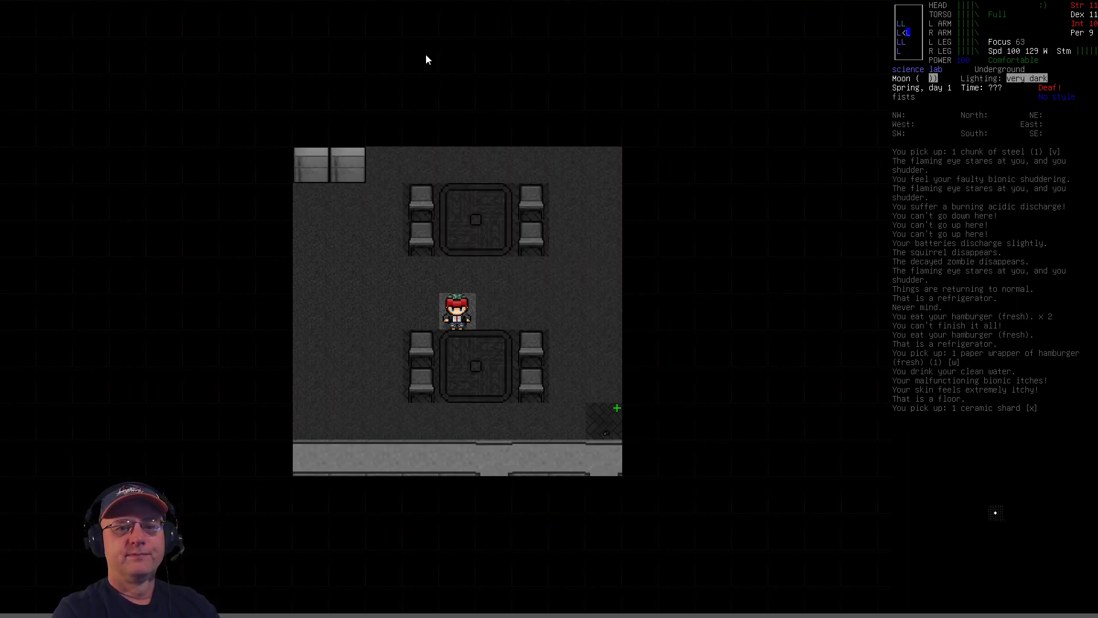
pyautogui.press('l')
pyautogui.press('l')
pyautogui.press('h')
pyautogui.press('h')
pyautogui.press('h')
# - Head north through the doorway and east across the open room with machinery
pyautogui.press('y')
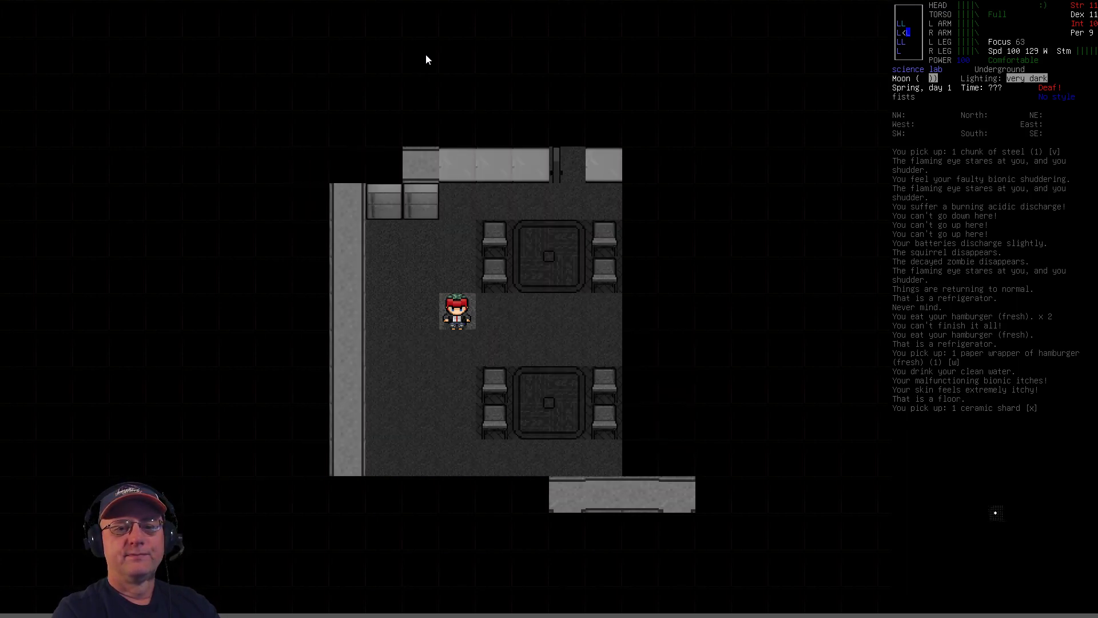
pyautogui.press('k')
pyautogui.press('k')
pyautogui.press('u')
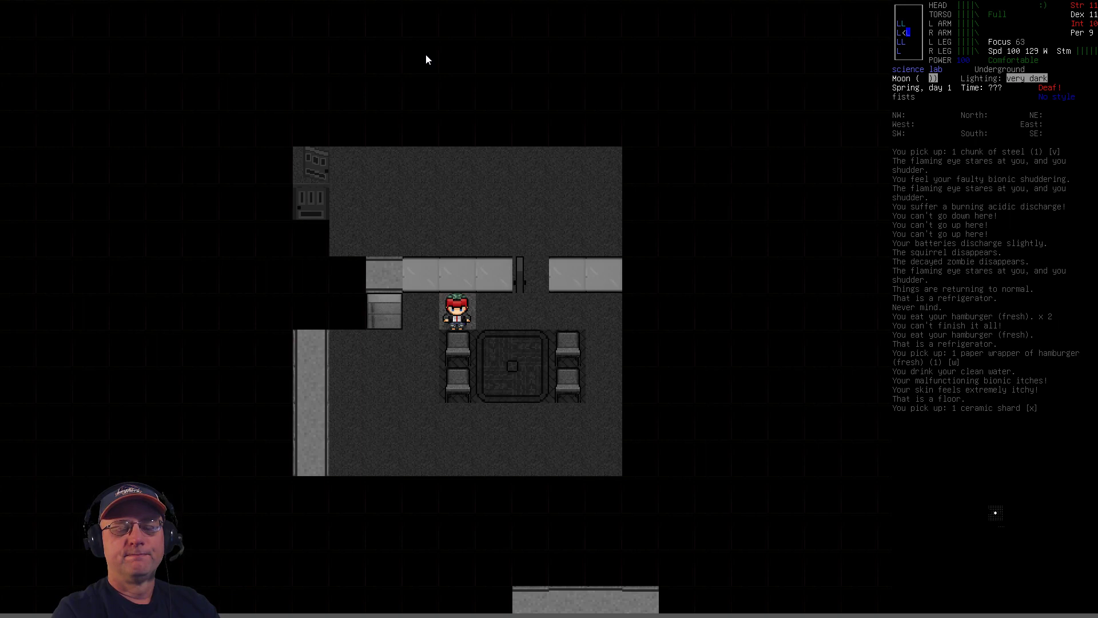
pyautogui.press('l')
pyautogui.press('l')
pyautogui.press('k')
pyautogui.press('k')
pyautogui.press('k')
pyautogui.press('k')
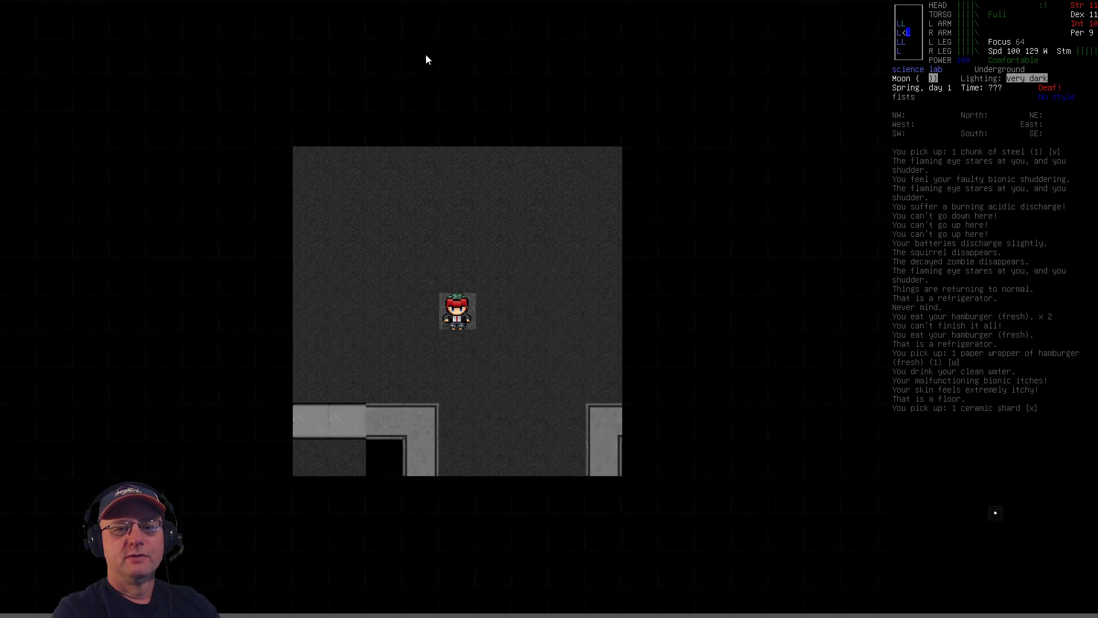
pyautogui.press('l')
pyautogui.press('l')
pyautogui.press('l')
pyautogui.press('l')
pyautogui.press('l')
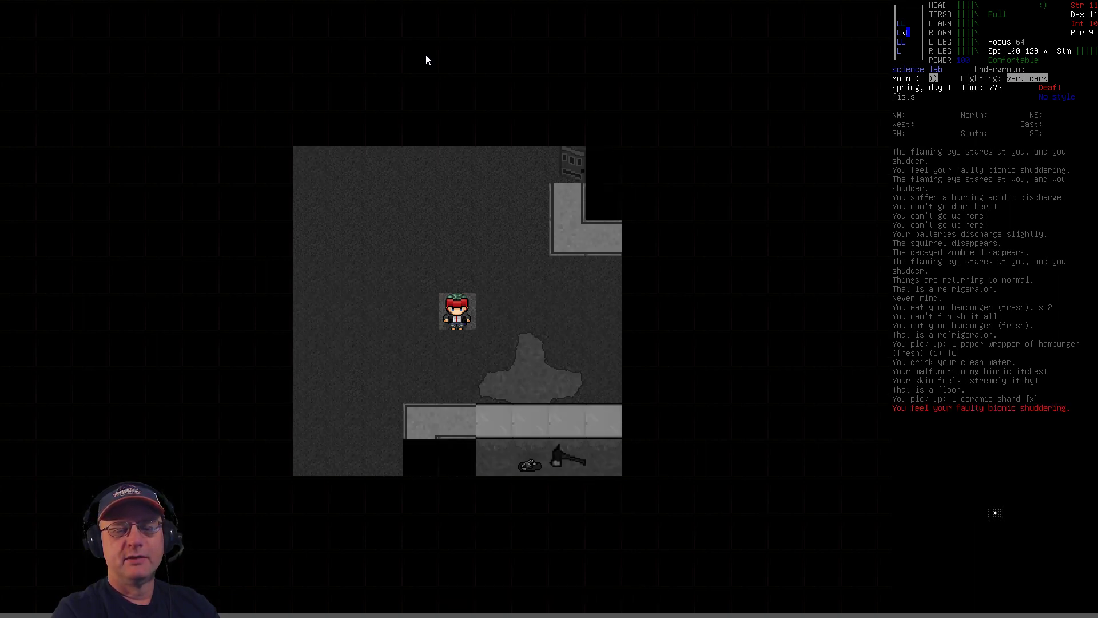
pyautogui.press('l')
pyautogui.press('l')
pyautogui.press('l')
pyautogui.press('l')
pyautogui.press('l')
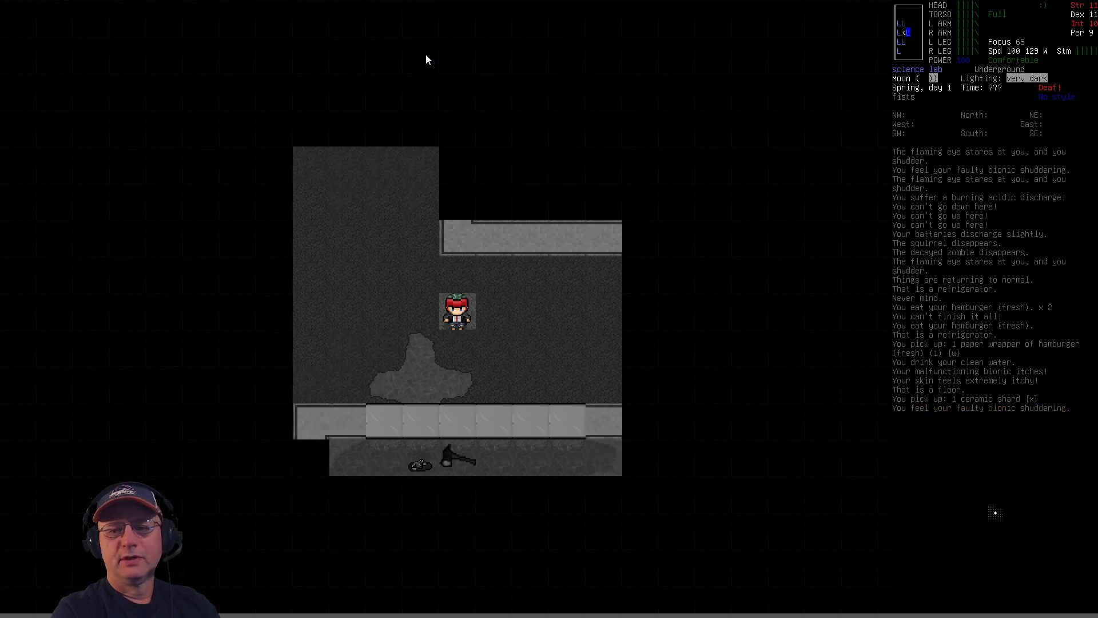
pyautogui.press('h')
pyautogui.press('h')
pyautogui.press('y')
# - Walk past the refrigerator to the human corpse by the item pile and check the inventory
pyautogui.press('y')
pyautogui.press('y')
pyautogui.press('y')
pyautogui.press('y')
pyautogui.press('h')
pyautogui.press('y')
pyautogui.press('k')
pyautogui.press('k')
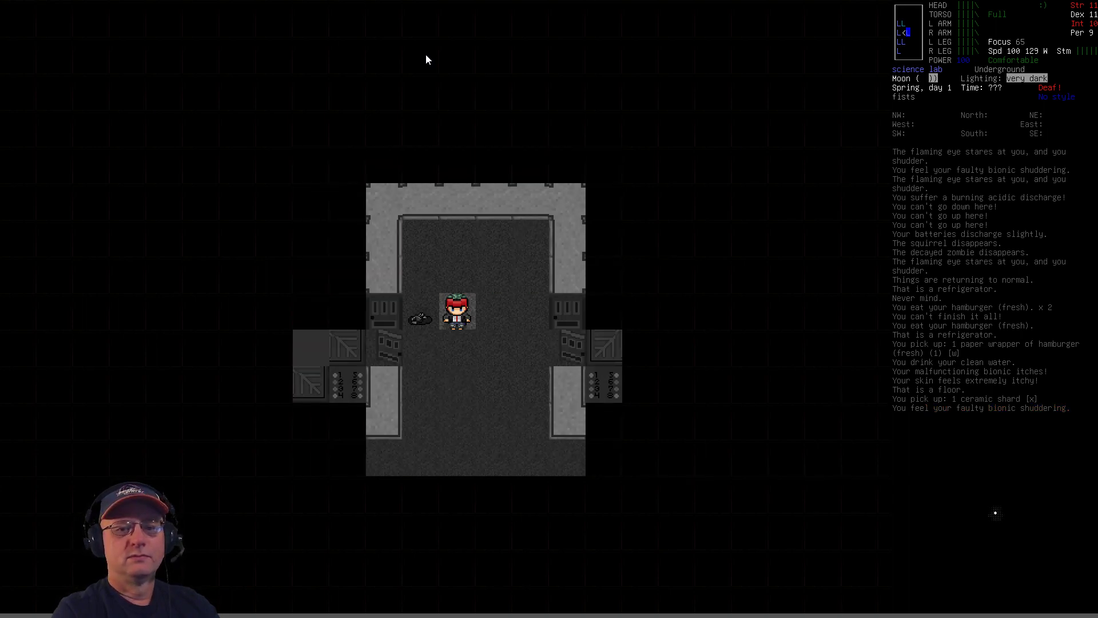
pyautogui.press('n')
pyautogui.press('j')
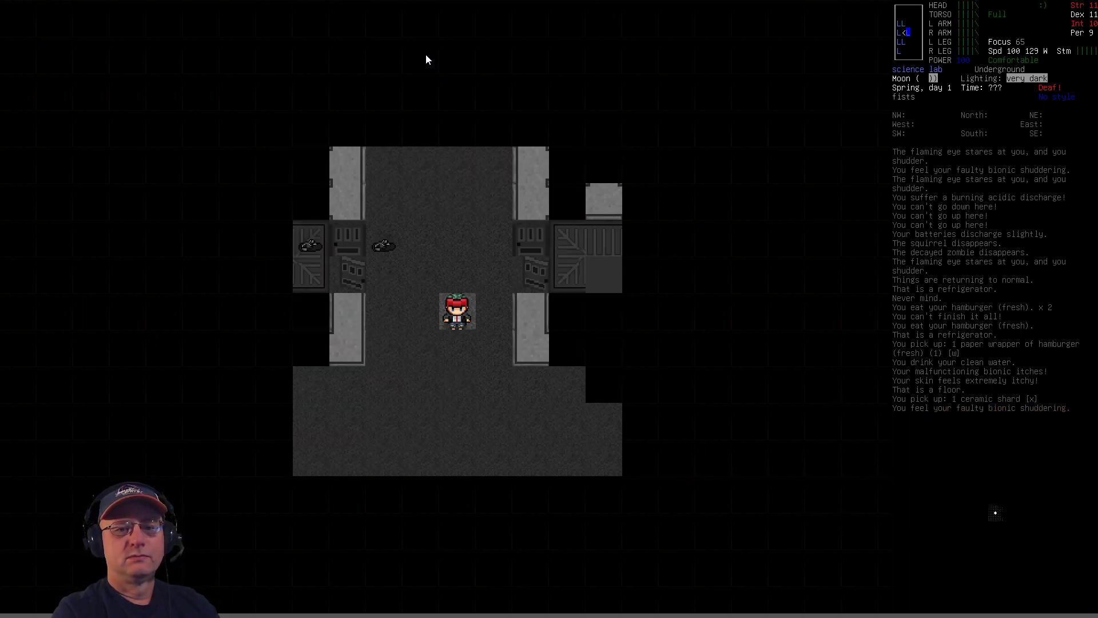
pyautogui.press('y')
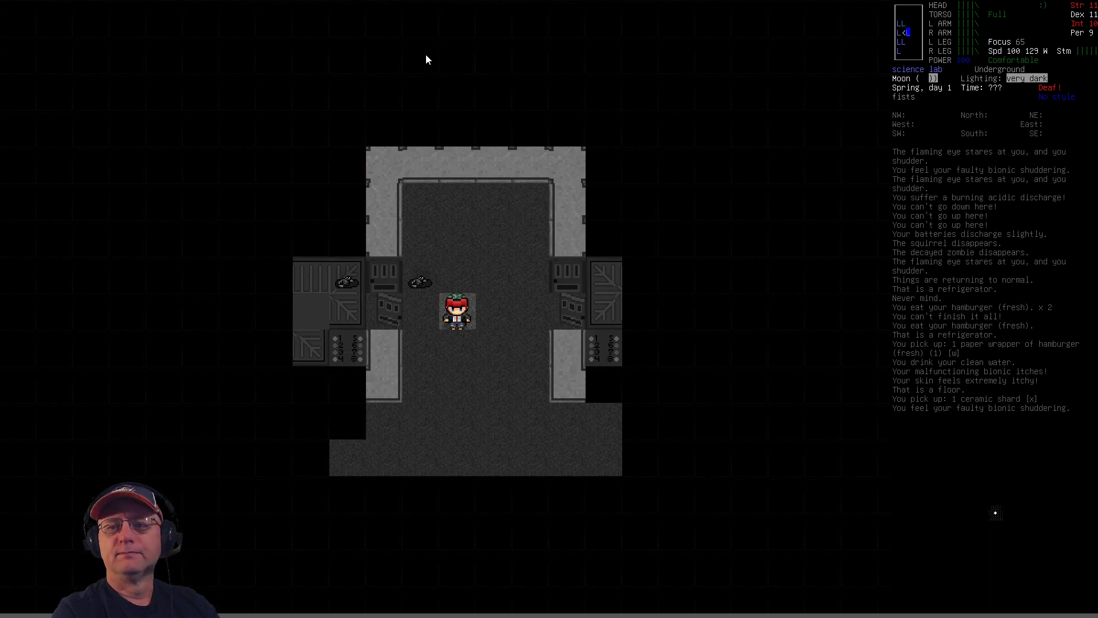
pyautogui.press('y')
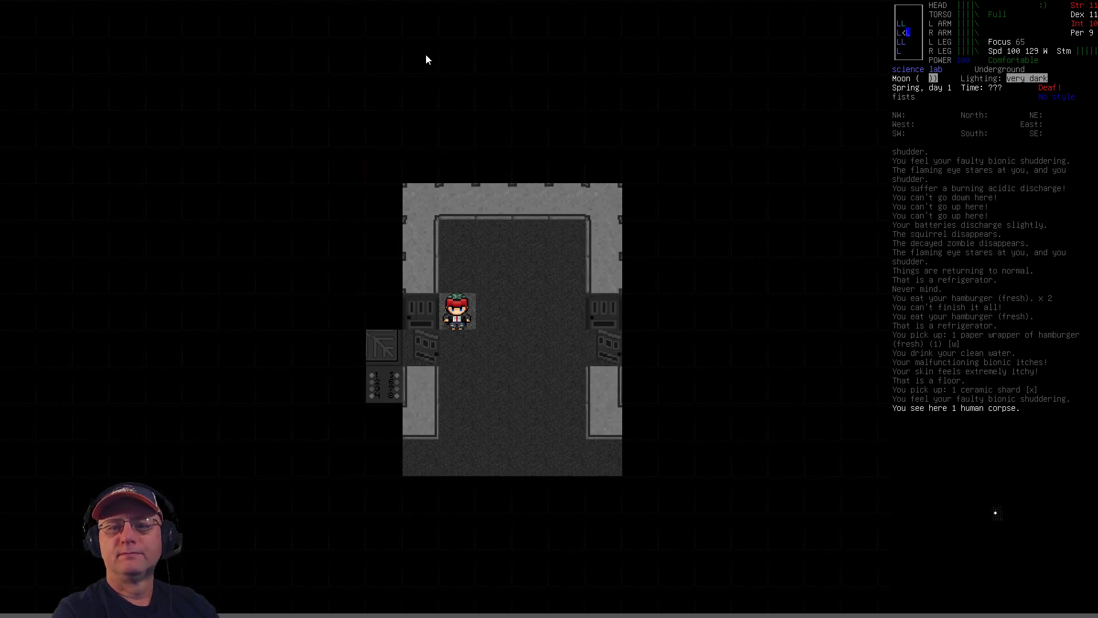
pyautogui.press('l')
pyautogui.press('i')
pyautogui.press('Escape')
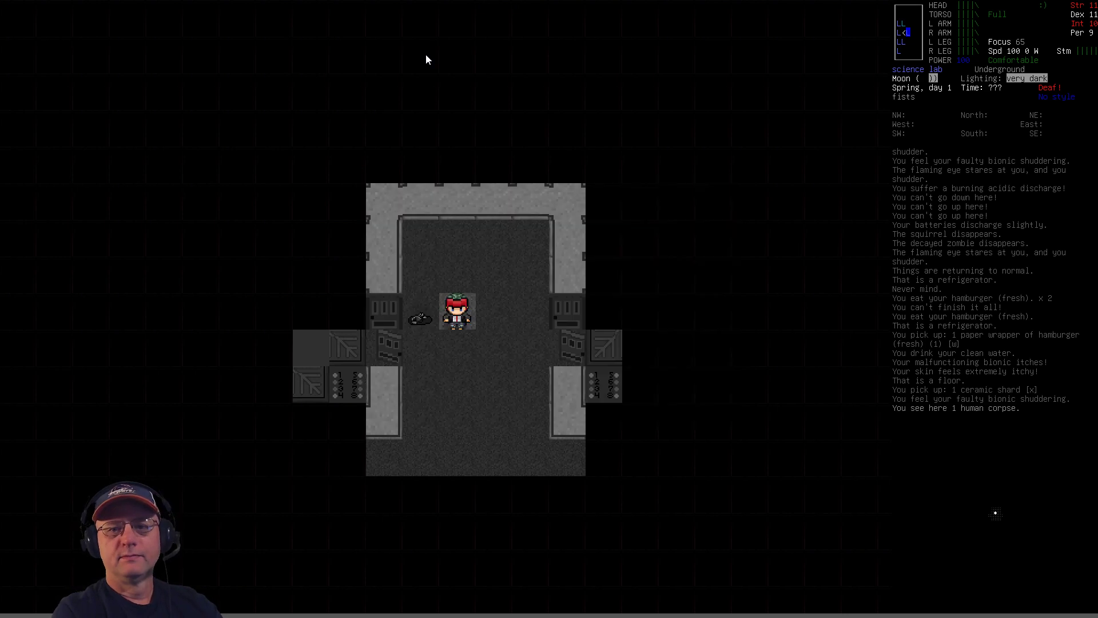
# - Butcher the first human corpse and pick up the human flesh and sinews
pyautogui.press('h')
pyautogui.press('B')
pyautogui.press('e')
pyautogui.press('.')
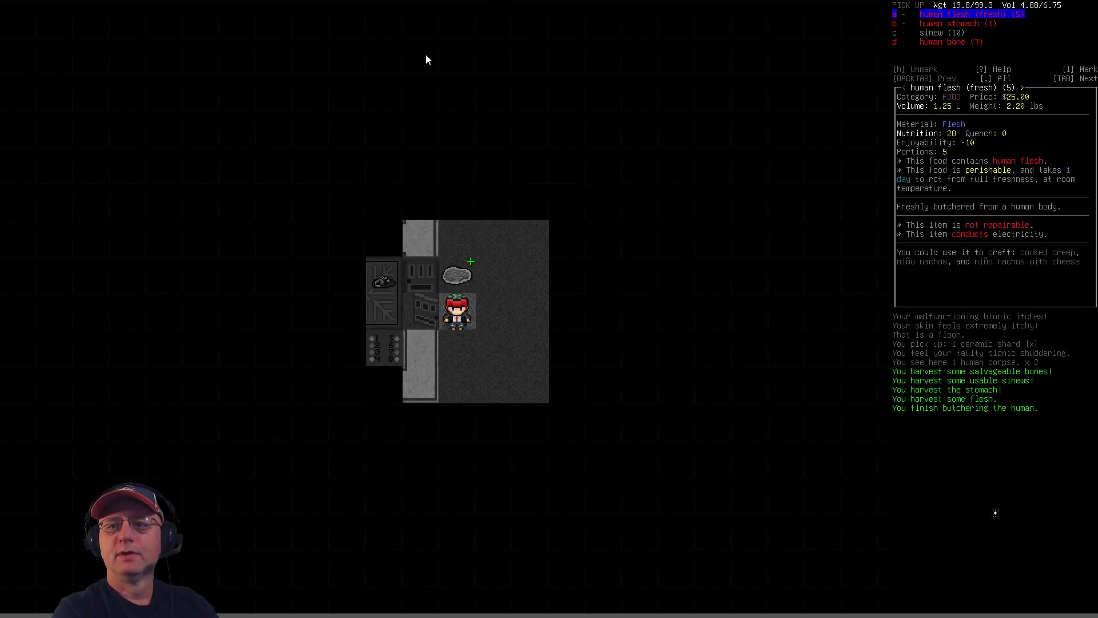
pyautogui.press('Down')
pyautogui.press('Up')
pyautogui.press('Down')
pyautogui.press('Down')
pyautogui.press('Down')
pyautogui.press('Up')
pyautogui.press('Down')
pyautogui.press('Up')
pyautogui.press('a')
pyautogui.press('Return')
# - Butcher the second corpse, review the stomach and bone, and leave its parts behind
pyautogui.hotkey('shift', 'b')
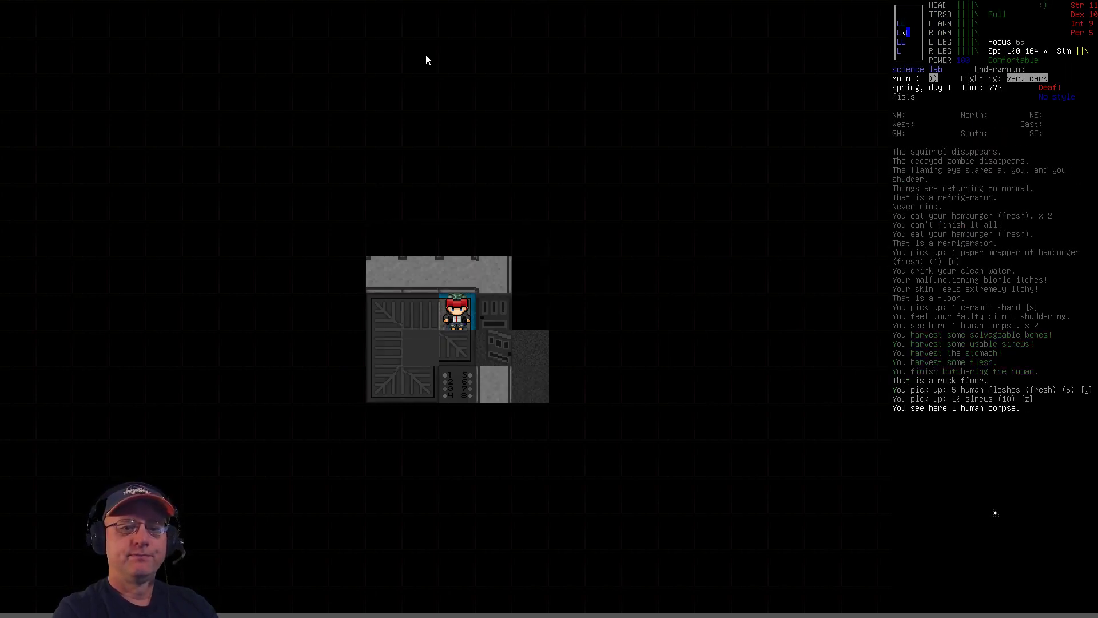
pyautogui.press('g')
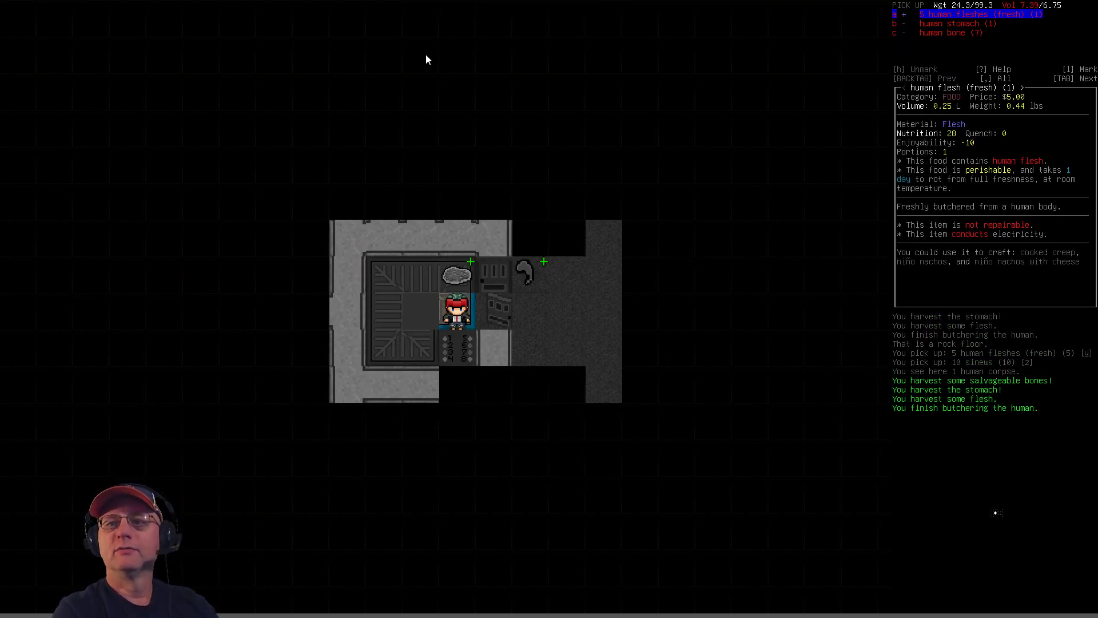
pyautogui.press('a')
pyautogui.press('Down')
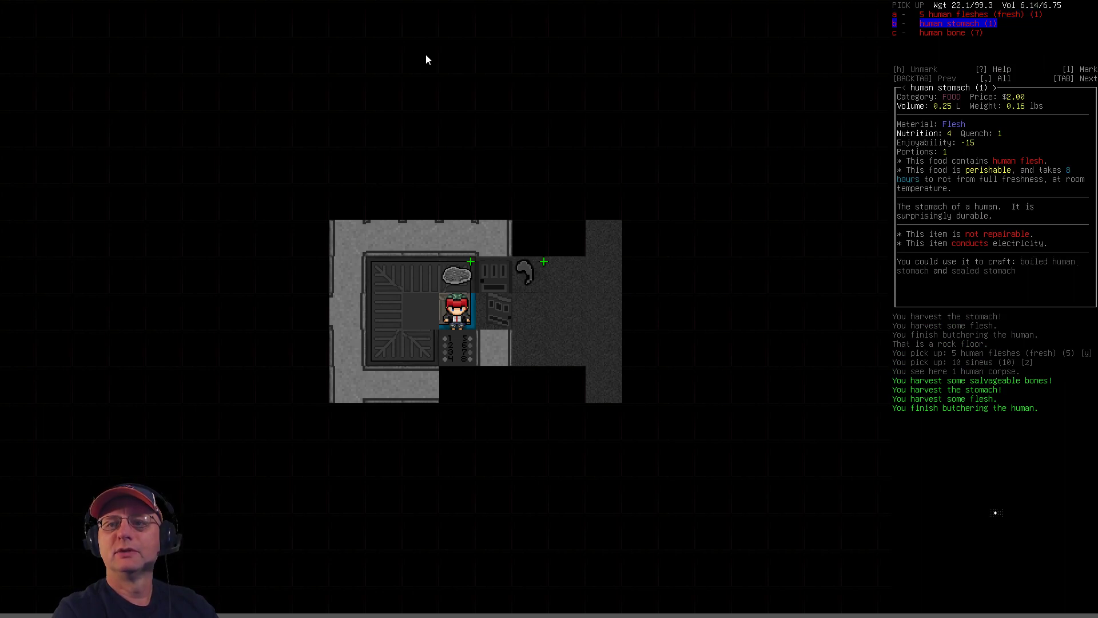
pyautogui.press('Down')
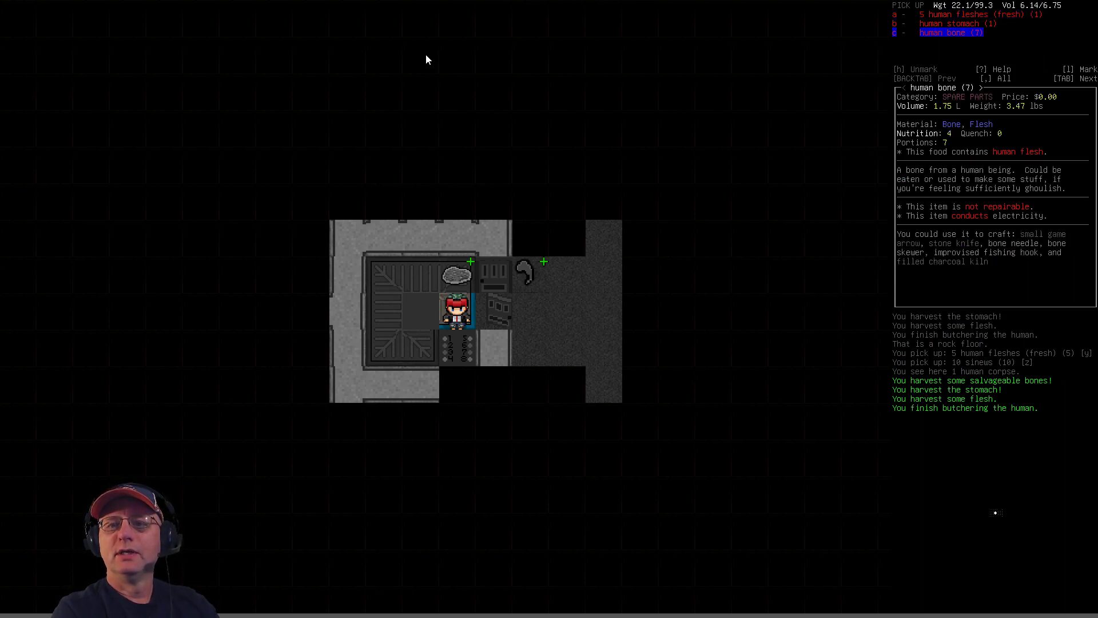
pyautogui.press('Escape')
# - Check the carried flesh and sinews, then ride the elevator to another floor
pyautogui.press('i')
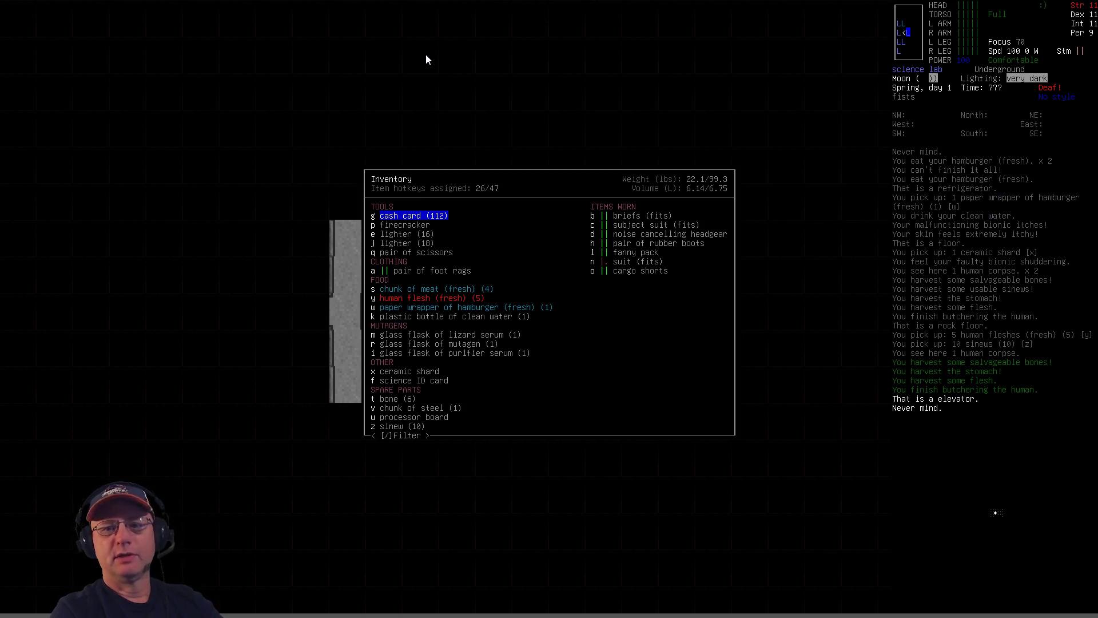
pyautogui.press('Escape')
pyautogui.press('>')
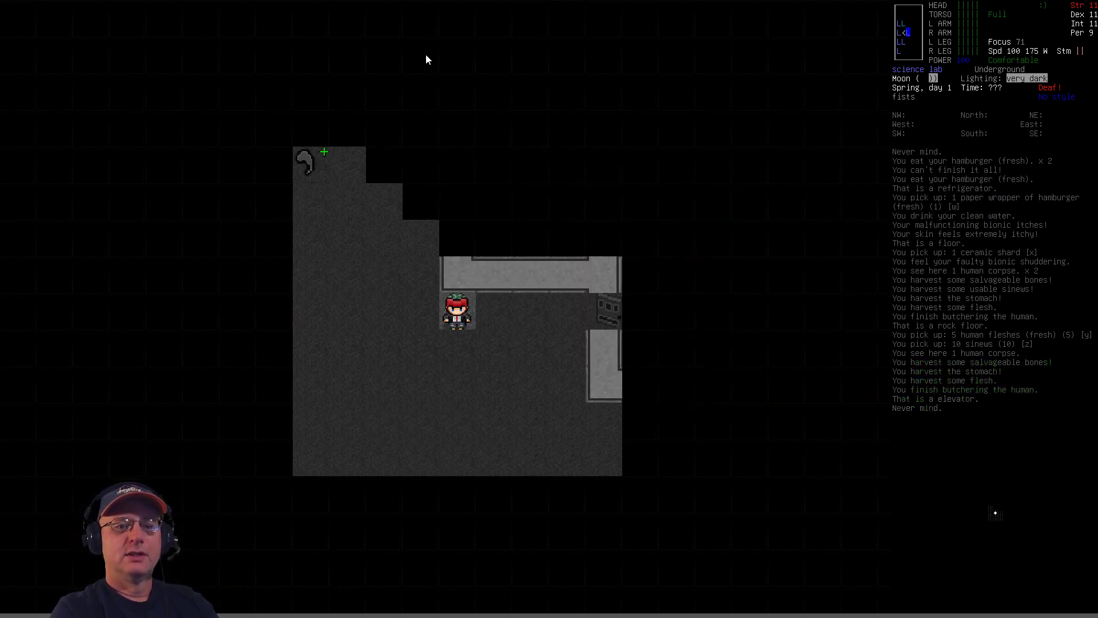
# - Ride the elevator, walk east to the counter and pick up the Beauty Magazine
pyautogui.press('>')
pyautogui.press('>')
pyautogui.press('>')
pyautogui.press('>')
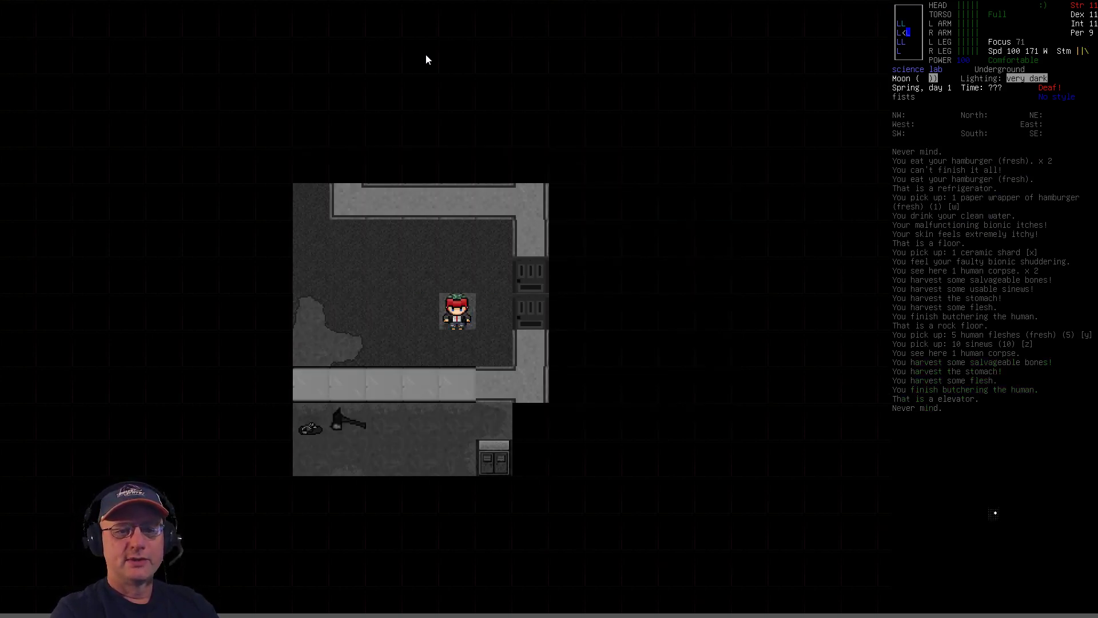
pyautogui.press('>')
pyautogui.press('>')
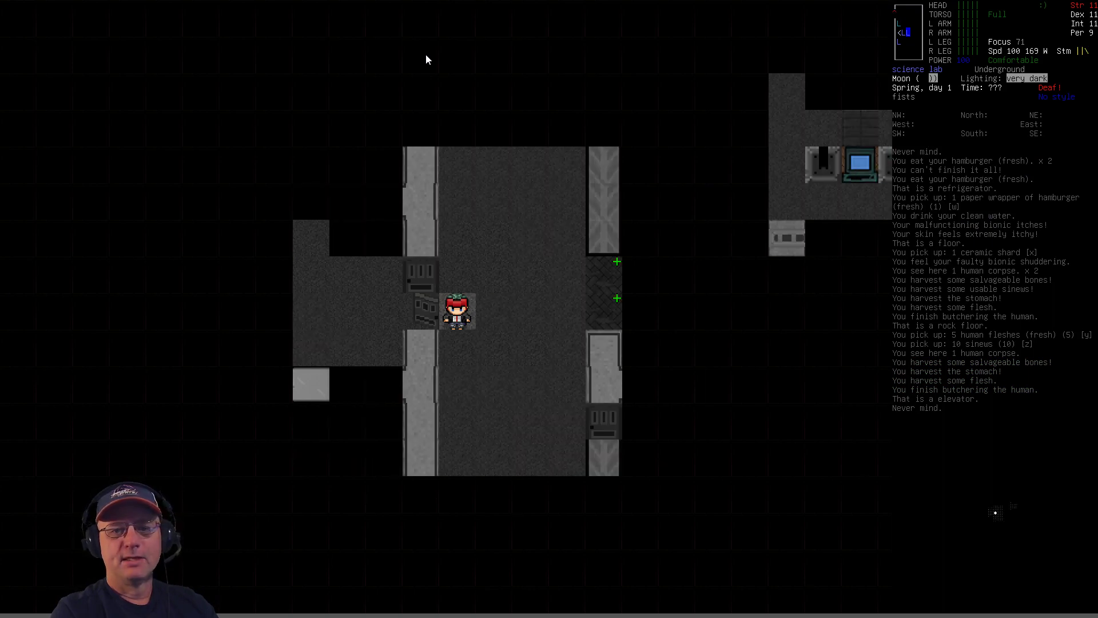
pyautogui.press('Right')
pyautogui.press('Right')
pyautogui.press('Right')
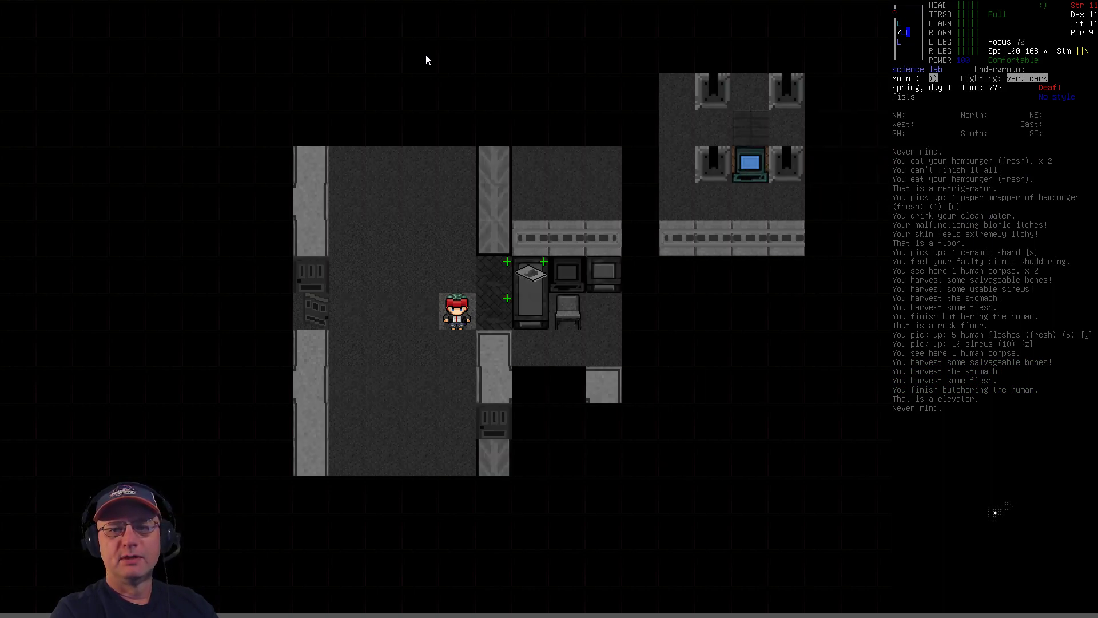
pyautogui.press('Right')
pyautogui.press('g')
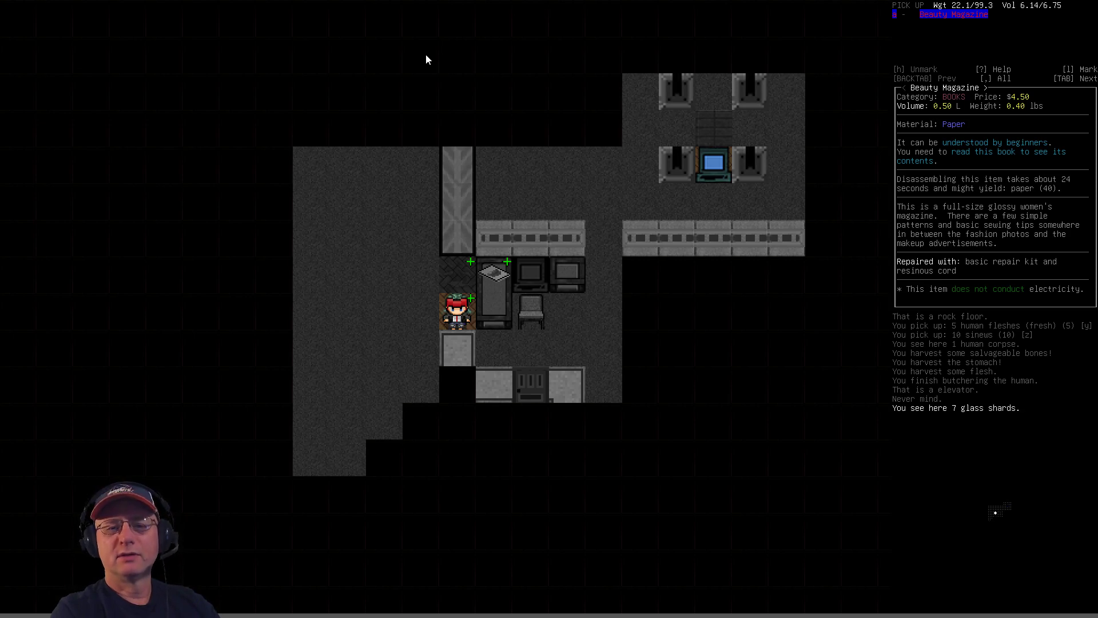
pyautogui.press('Escape')
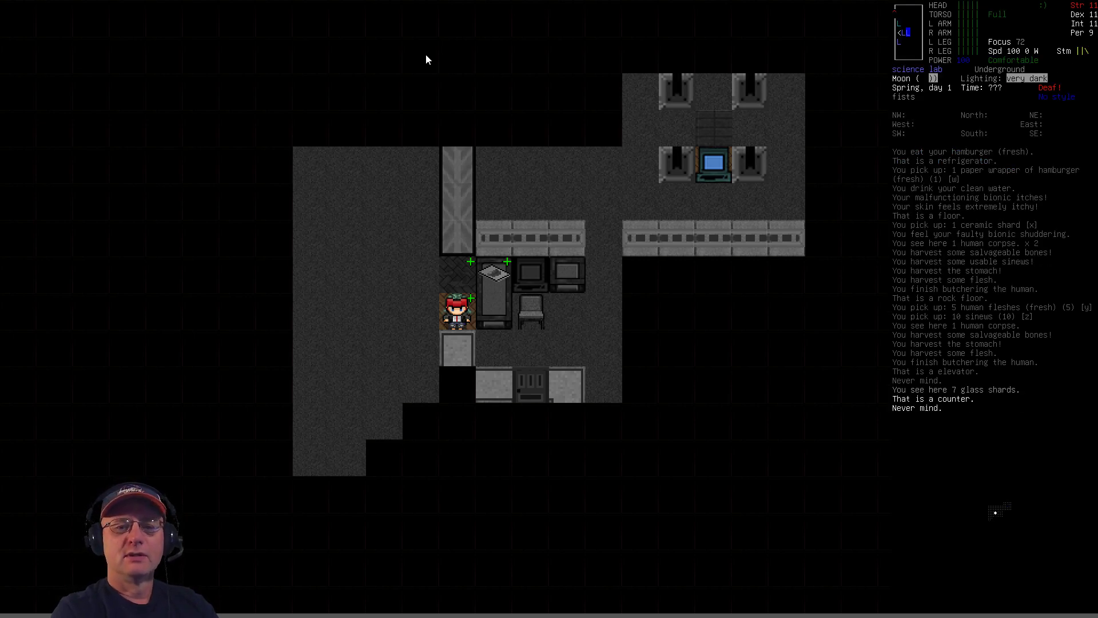
pyautogui.press('g')
pyautogui.press('Return')
# - Try to disassemble the Beauty Magazine from inventory, which fails in the dark
pyautogui.press('Left')
pyautogui.press('Left')
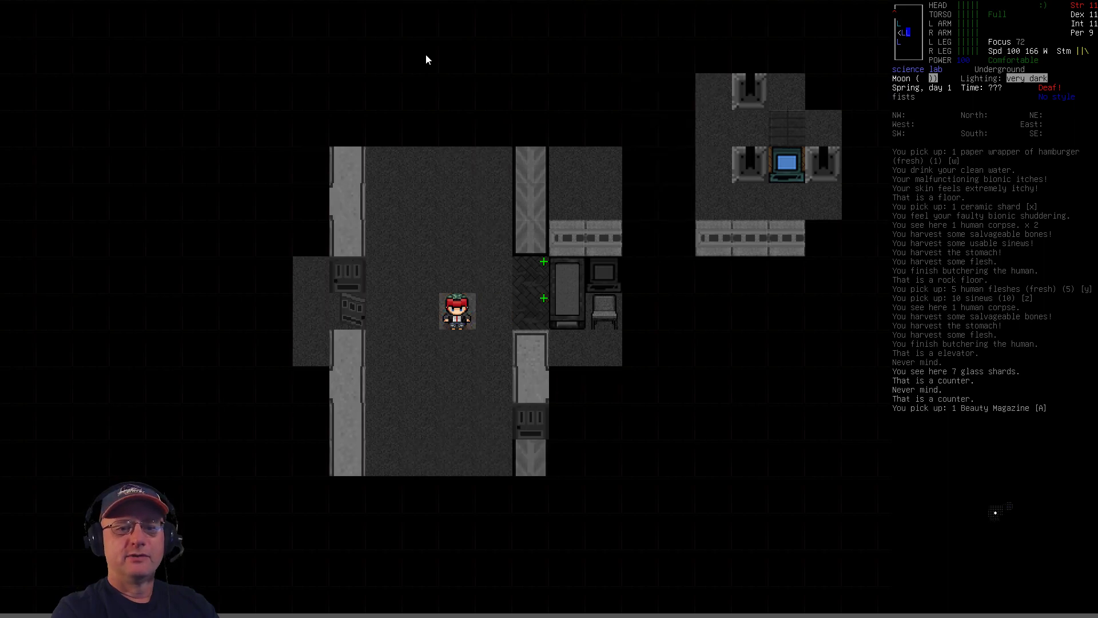
pyautogui.press('i')
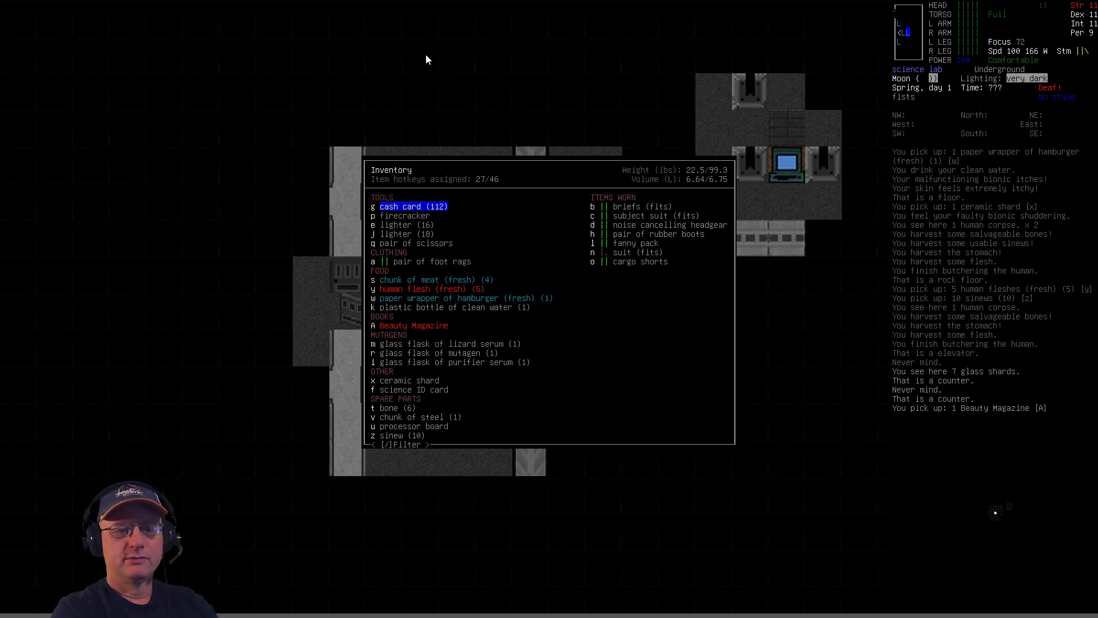
pyautogui.press('Down')
pyautogui.press('Down')
pyautogui.press('Down')
pyautogui.press('Down')
pyautogui.press('Down')
pyautogui.press('Down')
pyautogui.press('Return')
pyautogui.press('D')
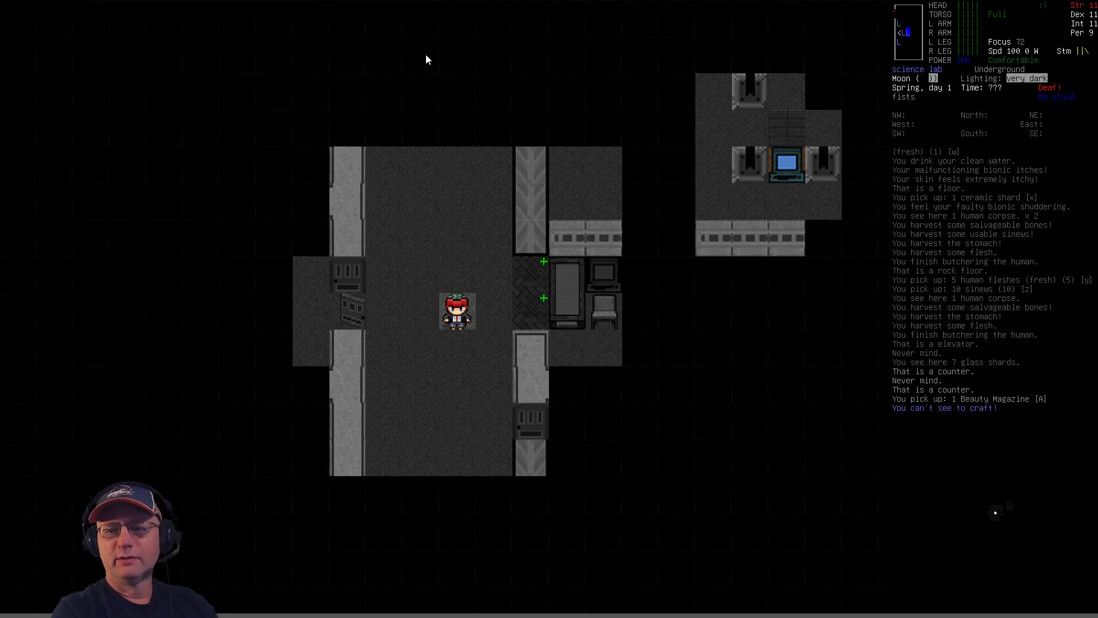
# - Walk east to stand directly below the lit computer terminal
pyautogui.press('Right')
pyautogui.press('Right')
pyautogui.press('Right')
pyautogui.press('Up')
pyautogui.press('Up')
pyautogui.press('Up')
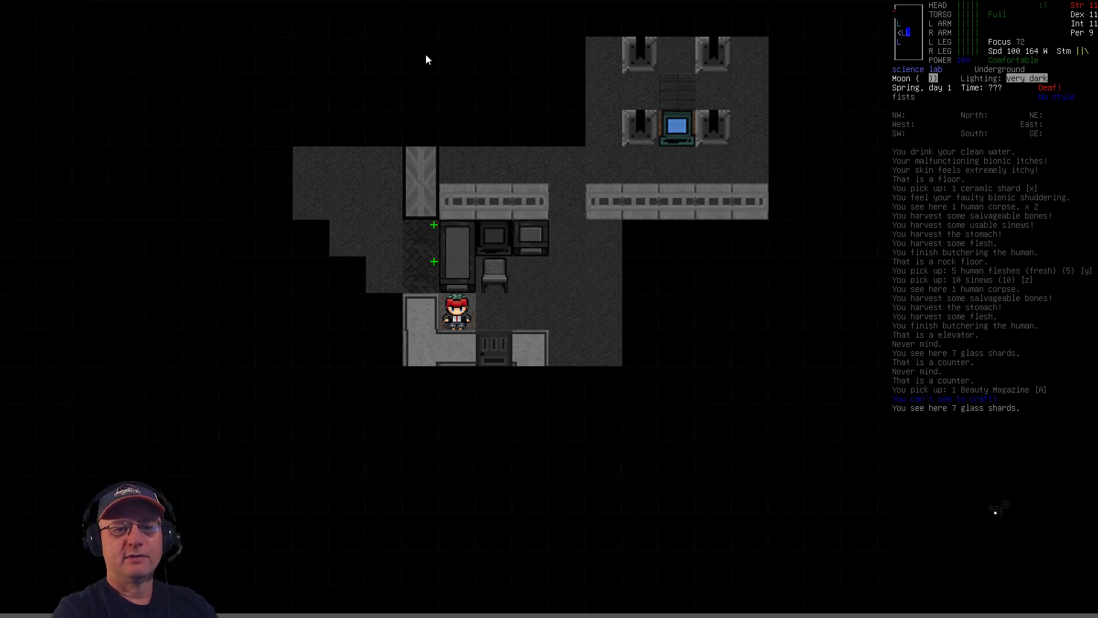
pyautogui.press('Right')
pyautogui.press('Right')
pyautogui.press('Down')
pyautogui.press('Down')
pyautogui.press('Down')
pyautogui.press('Right')
pyautogui.press('Up')
pyautogui.press('Up')
pyautogui.press('Up')
pyautogui.press('Up')
pyautogui.press('Right')
pyautogui.press('Right')
pyautogui.press('Down')
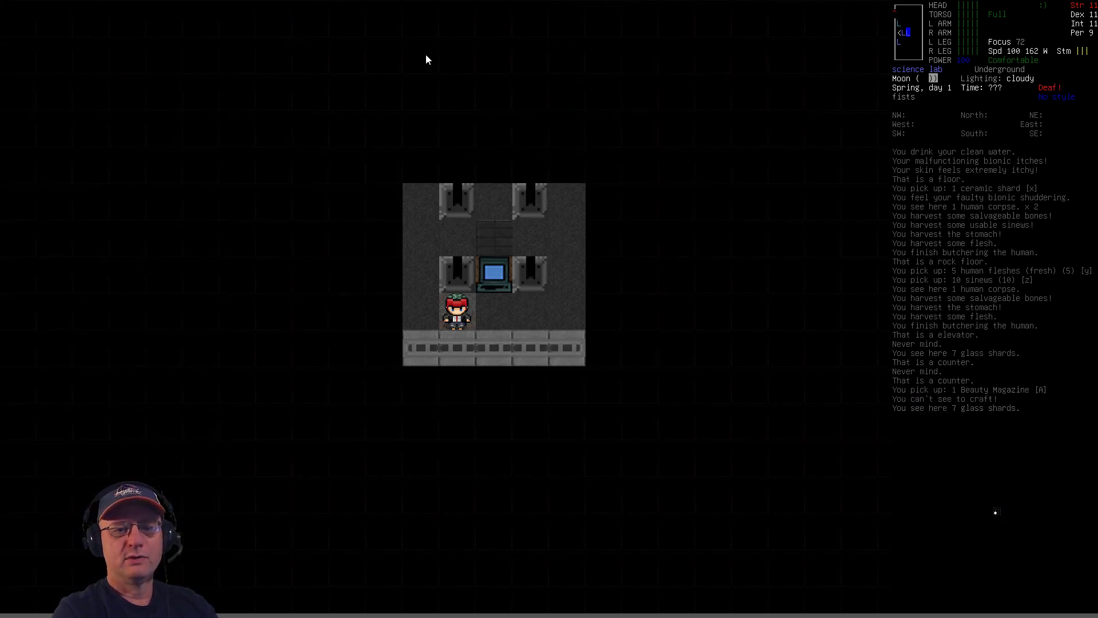
pyautogui.press('Right')
# - Disassemble the Beauty Magazine and pick up the 40 papers it yields
pyautogui.press('i')
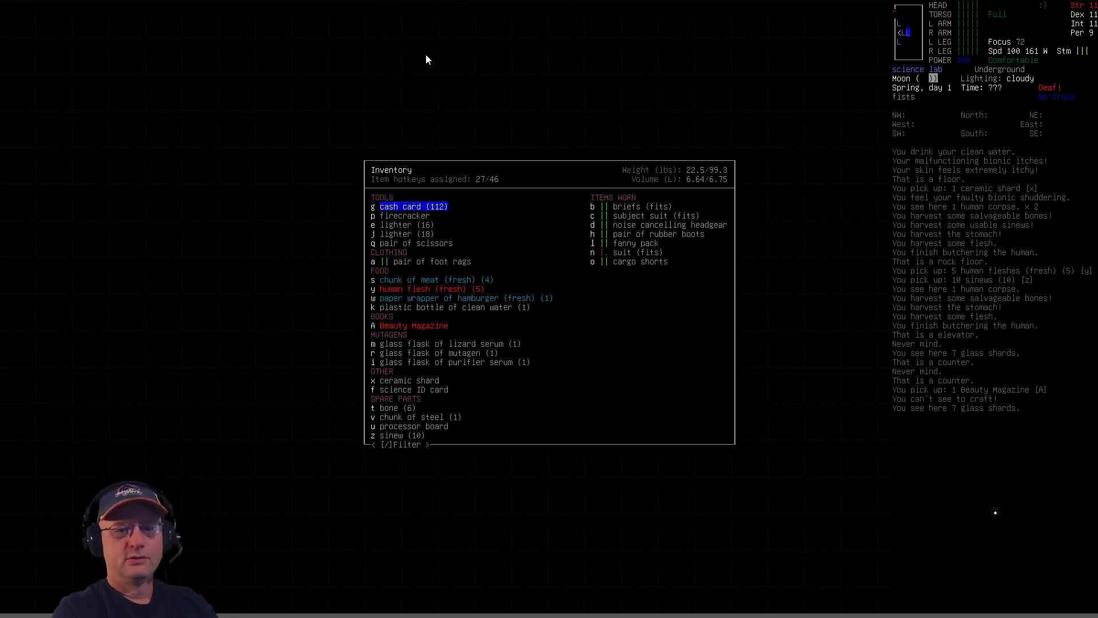
pyautogui.press('Down')
pyautogui.press('Down')
pyautogui.press('Down')
pyautogui.press('Down')
pyautogui.press('Up')
pyautogui.press('Up')
pyautogui.press('Return')
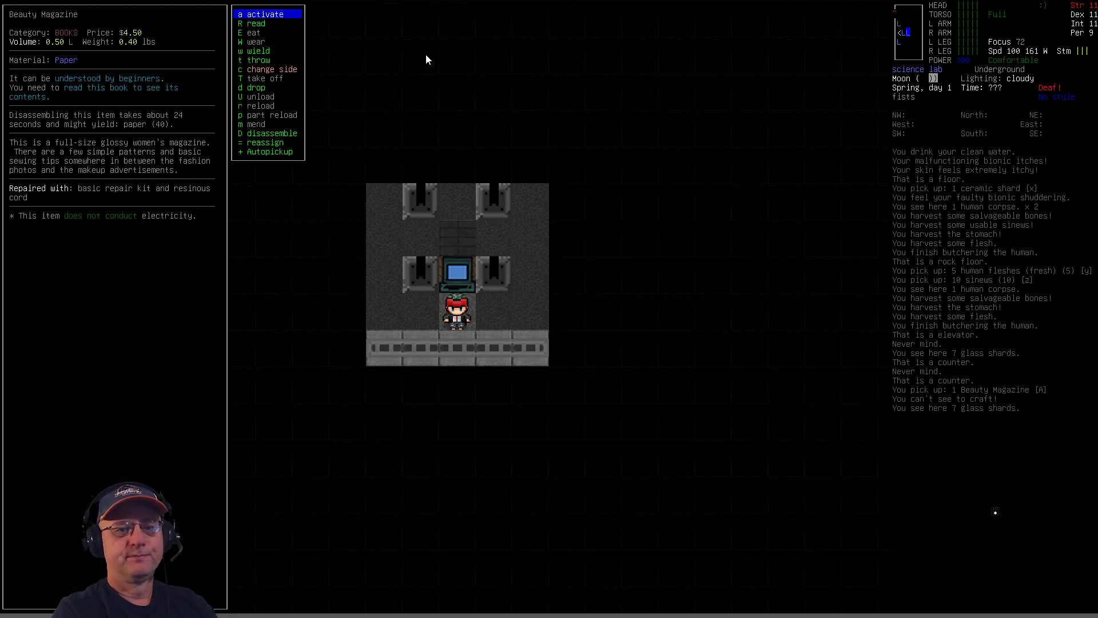
pyautogui.press('D')
pyautogui.press('Y')
pyautogui.press('g')
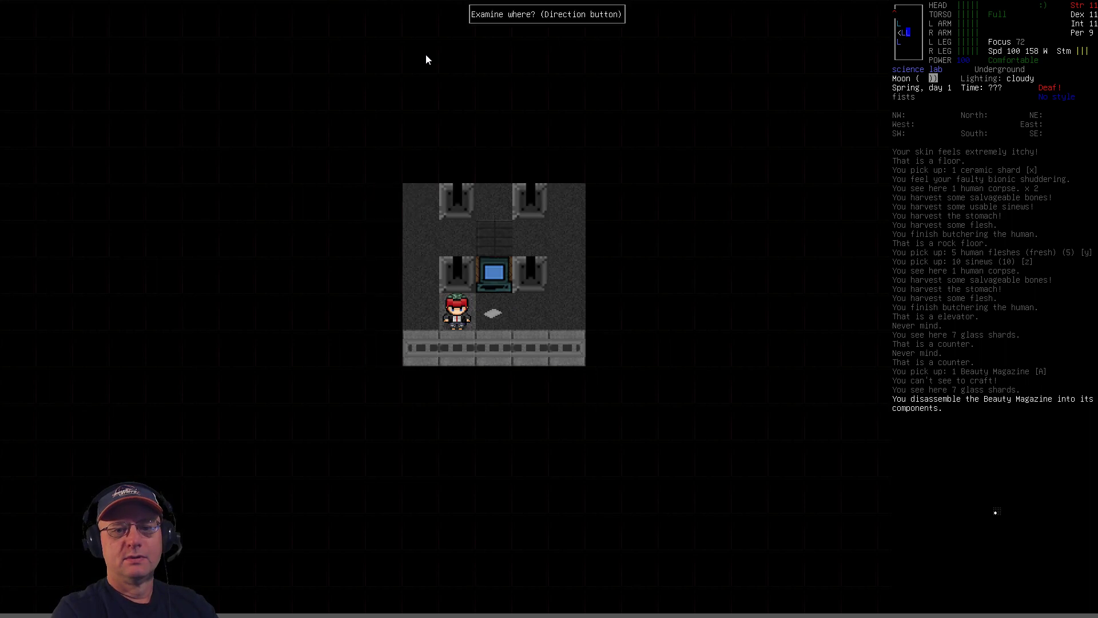
pyautogui.press('Return')
pyautogui.press('Left')
pyautogui.press('Left')
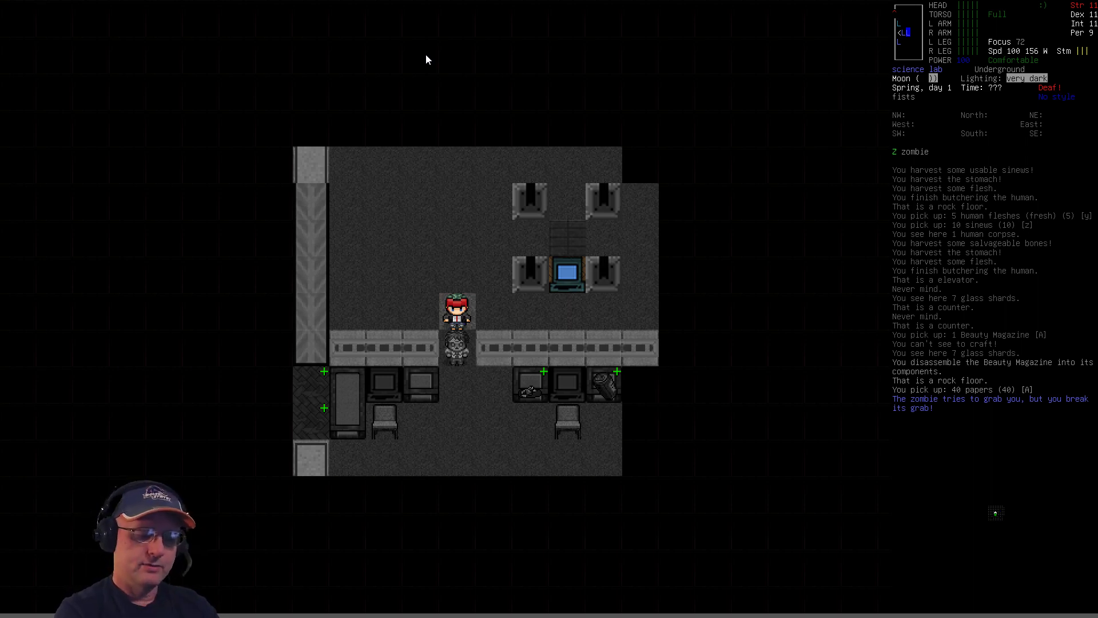
# - Switch to running and dodge around the approaching zombie, circling west then northeast and east
pyautogui.press('"')
pyautogui.press('k')
pyautogui.press('k')
pyautogui.press('u')
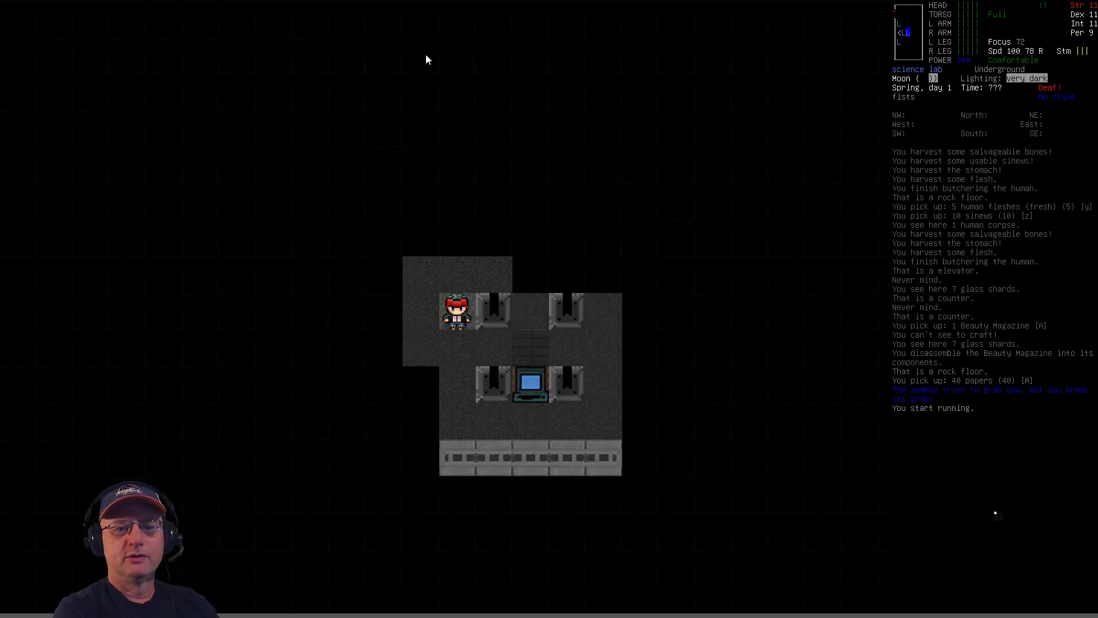
pyautogui.press('l')
pyautogui.press('u')
pyautogui.press('l')
pyautogui.press('l')
pyautogui.press('.')
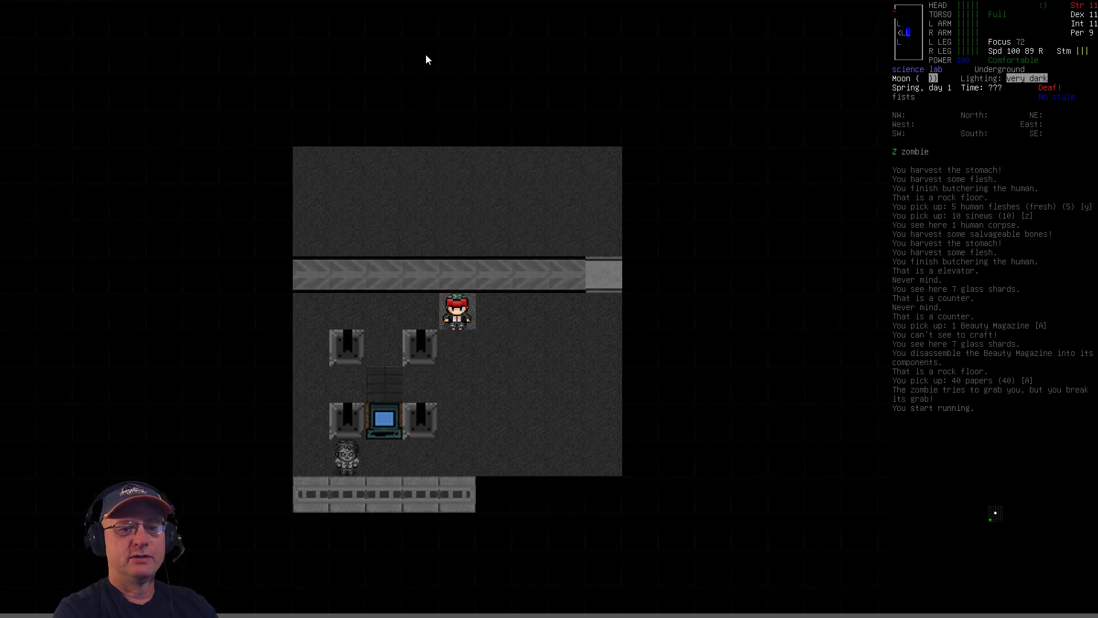
pyautogui.press('h')
pyautogui.press('h')
pyautogui.press('h')
pyautogui.press('h')
pyautogui.press('h')
pyautogui.press('b')
pyautogui.press('b')
pyautogui.press('u')
pyautogui.press('u')
pyautogui.press('l')
pyautogui.press('l')
pyautogui.press('l')
pyautogui.press('l')
pyautogui.press('l')
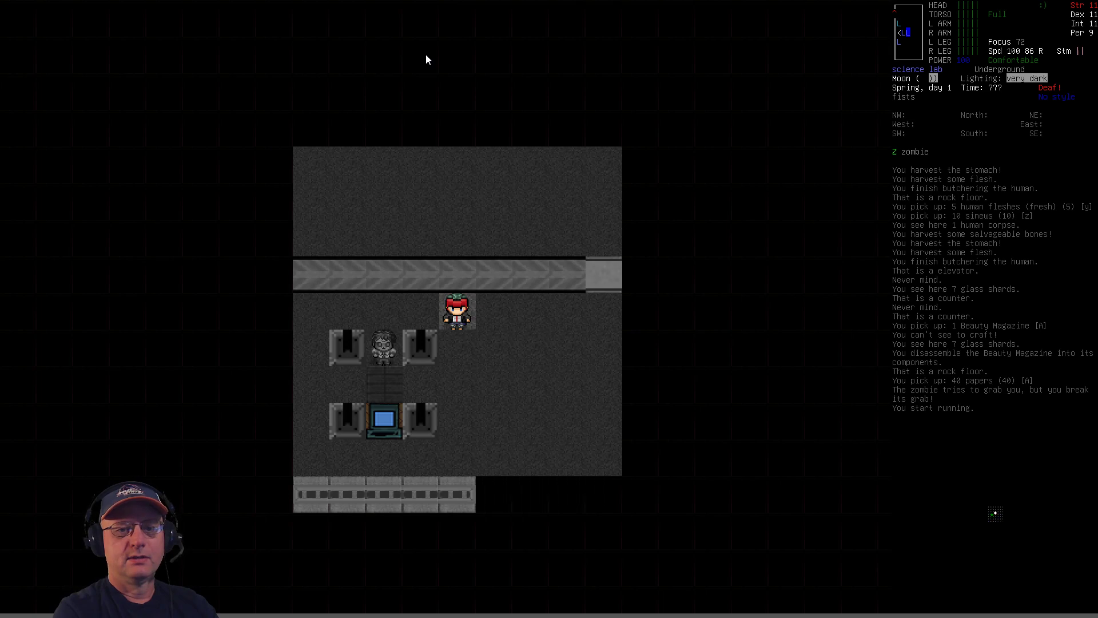
# - Run south through the lab to the counter and pick up the aluminum can of dark cola
pyautogui.press('n')
pyautogui.press('n')
pyautogui.press('j')
pyautogui.press('b')
pyautogui.press('j')
pyautogui.press('b')
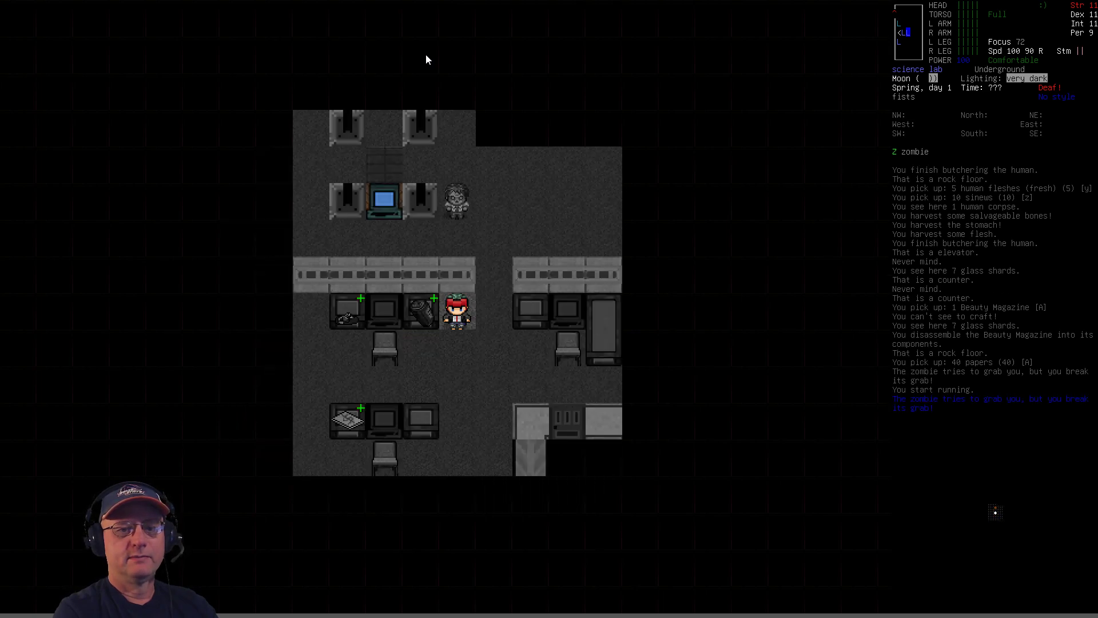
pyautogui.press('b')
pyautogui.press('g')
pyautogui.press('k')
pyautogui.press('Return')
pyautogui.press('b')
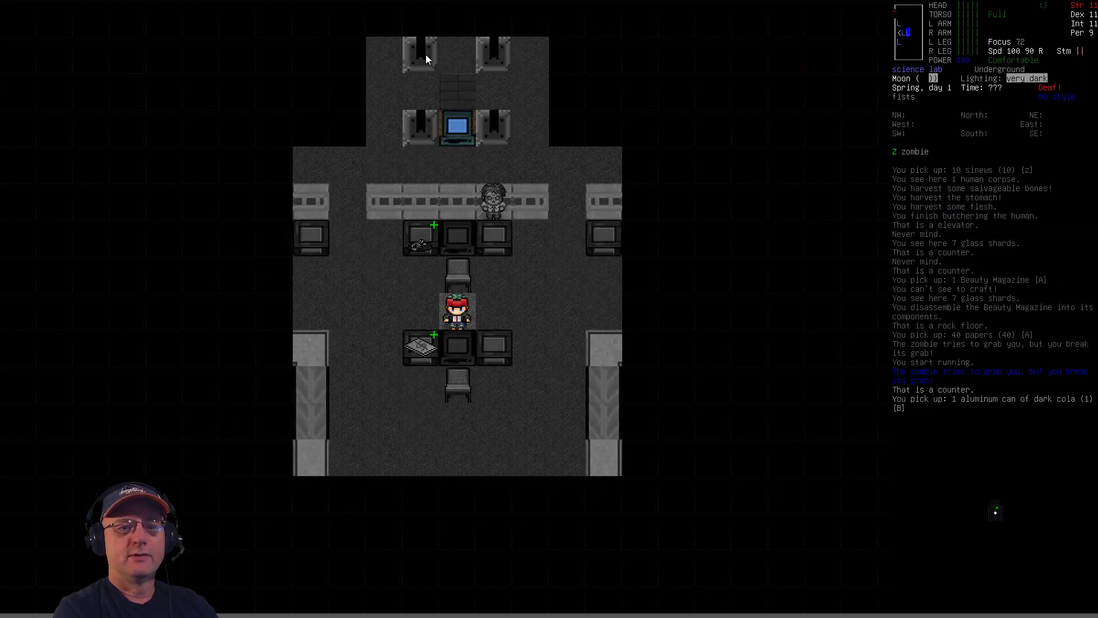
# - Step away, check the book on the floor and the human corpse's contents without taking anything
pyautogui.press('h')
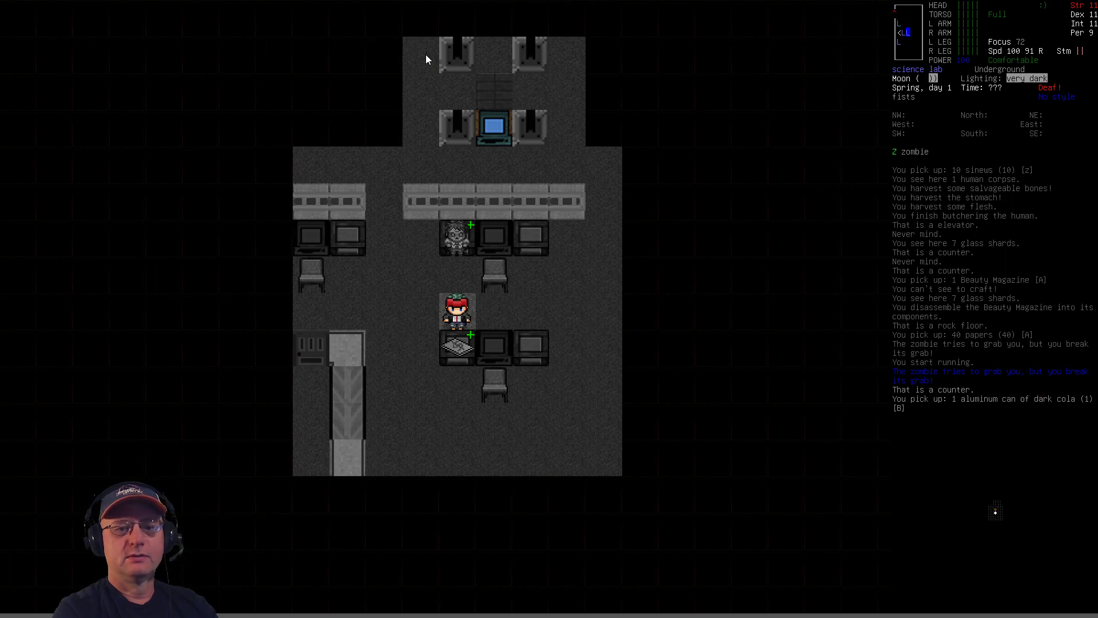
pyautogui.press('g')
pyautogui.press('j')
pyautogui.press('Escape')
pyautogui.press('y')
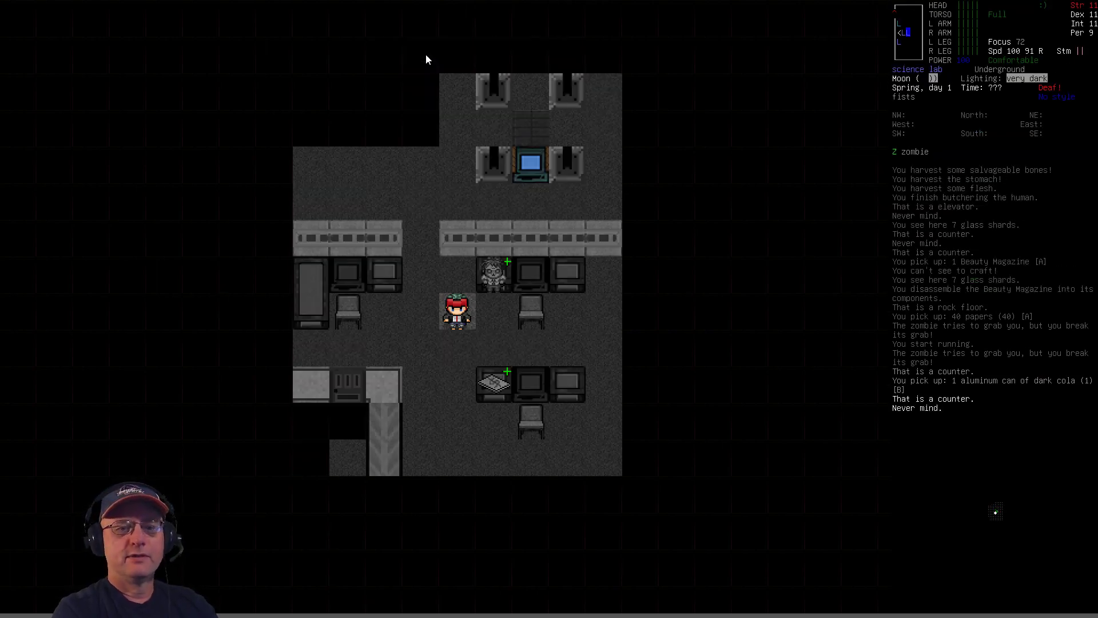
pyautogui.press('g')
pyautogui.press('u')
pyautogui.press('Escape')
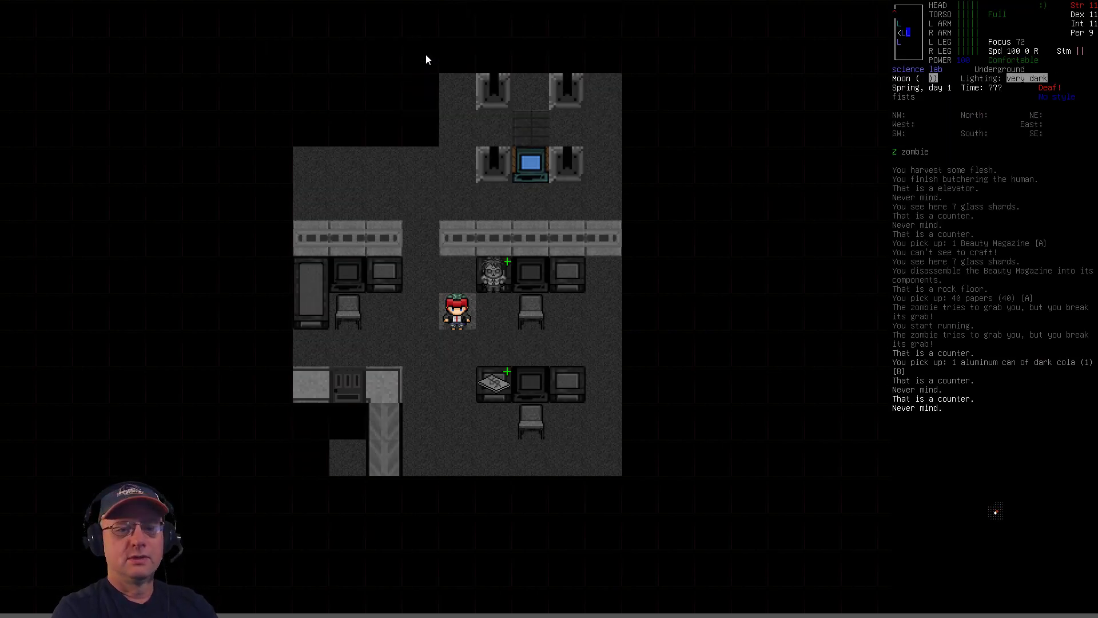
# - Walk west away from the zombie into the next dark room and keep going through it
pyautogui.press('h')
pyautogui.press('h')
pyautogui.press('h')
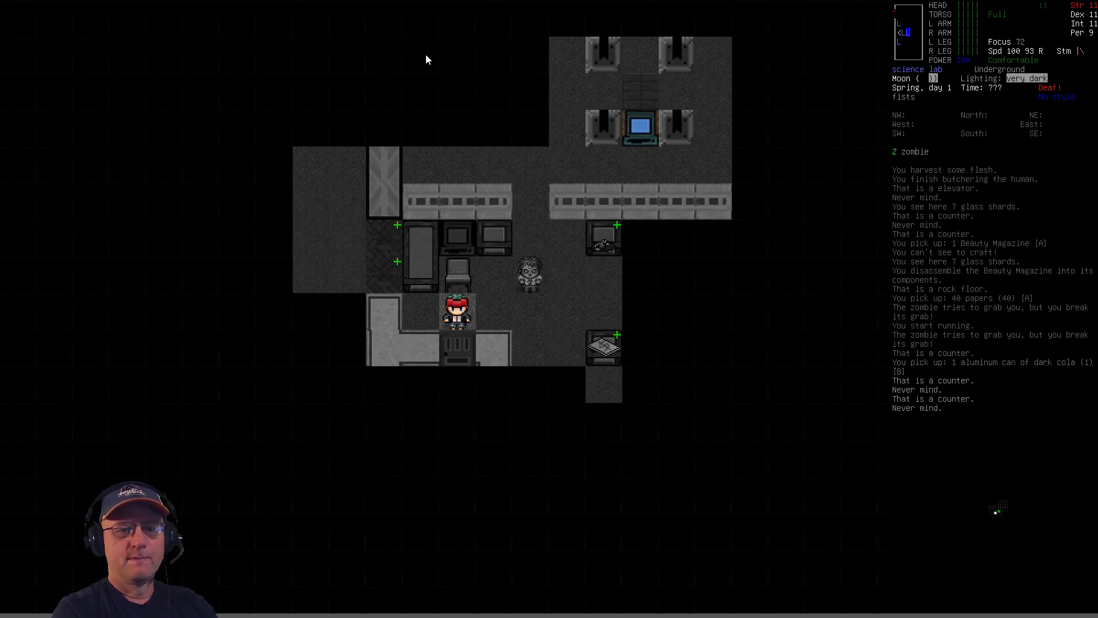
pyautogui.press('h')
pyautogui.press('h')
pyautogui.press('y')
pyautogui.press('h')
pyautogui.press('h')
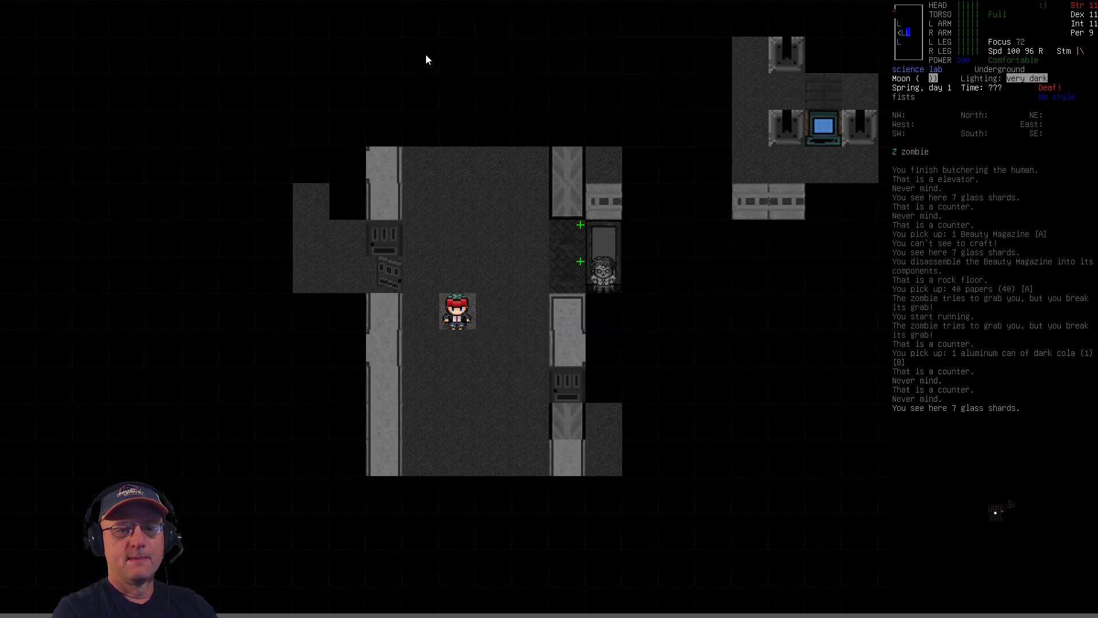
pyautogui.press('y')
pyautogui.press('h')
pyautogui.press('h')
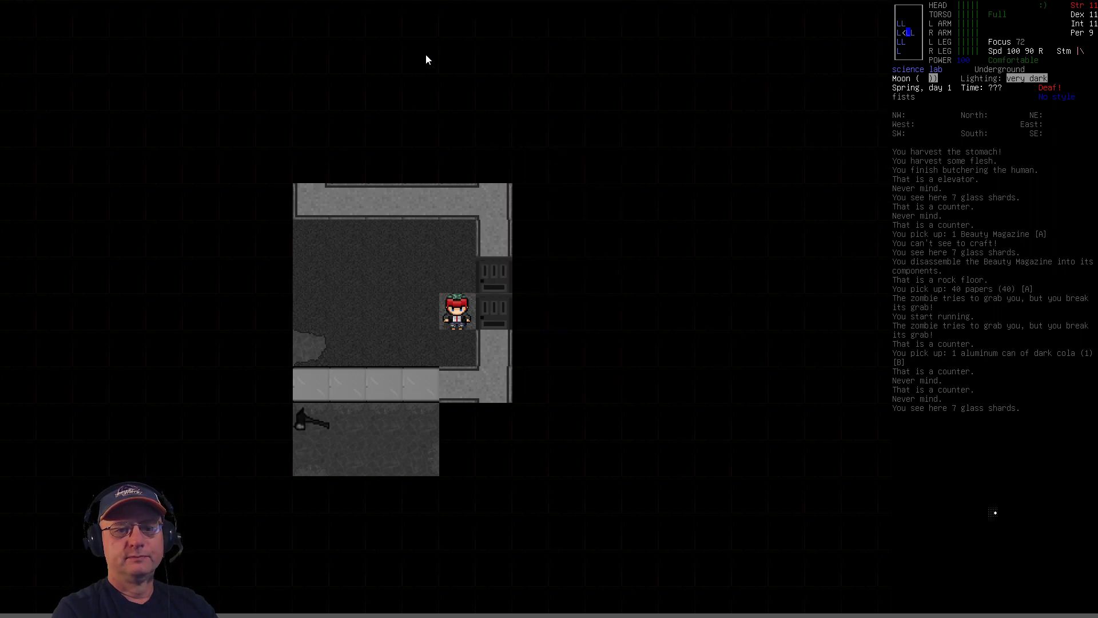
pyautogui.press('h')
pyautogui.press('h')
pyautogui.press('h')
pyautogui.press('y')
# - Slow from running to walking and head west, then north and east toward the computer rooms
pyautogui.press('h')
pyautogui.press('h')
pyautogui.press('h')
pyautogui.press('h')
pyautogui.press('h')
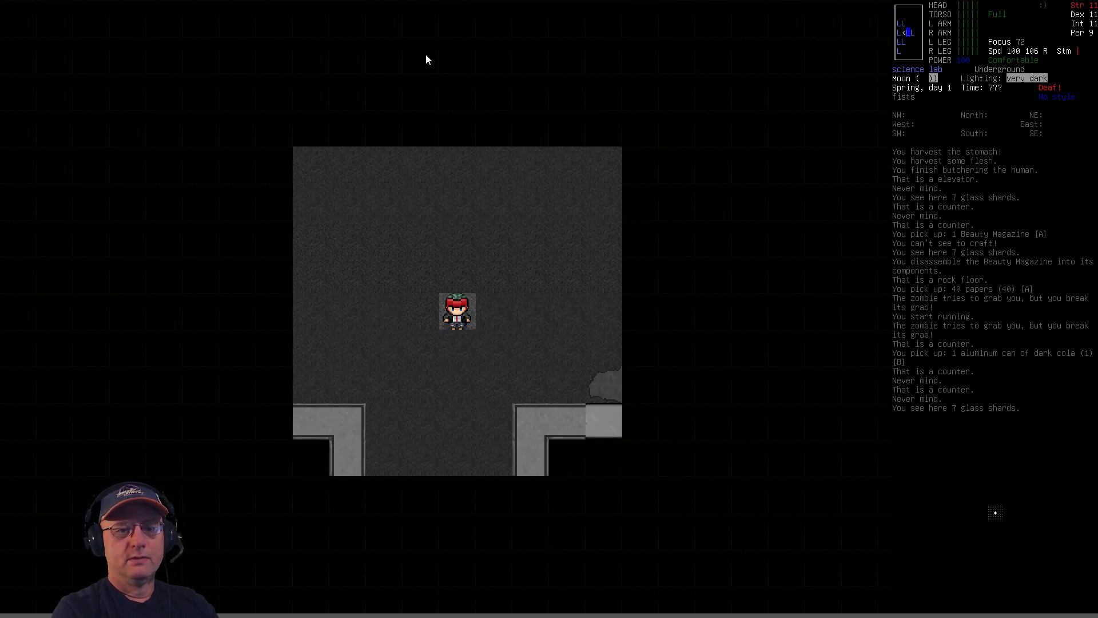
pyautogui.press('h')
pyautogui.press('h')
pyautogui.press('"')
pyautogui.press('h')
pyautogui.press('h')
pyautogui.press('h')
pyautogui.press('h')
pyautogui.press('h')
pyautogui.press('h')
pyautogui.press('h')
pyautogui.press('h')
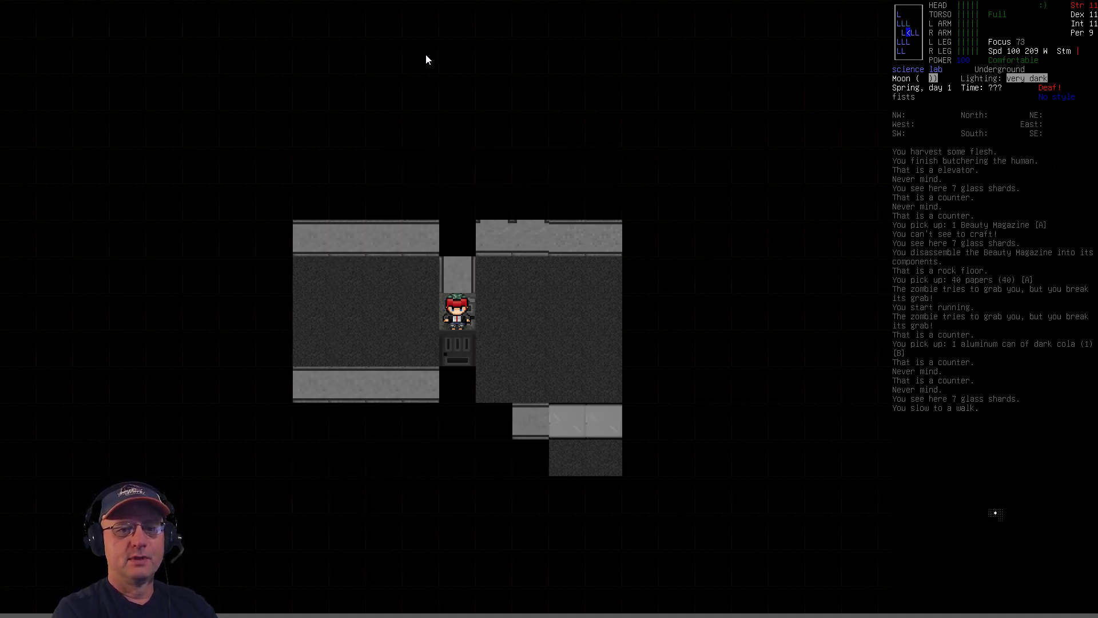
pyautogui.press('h')
pyautogui.press('h')
pyautogui.press('h')
pyautogui.press('h')
pyautogui.press('h')
pyautogui.press('h')
pyautogui.press('h')
pyautogui.press('h')
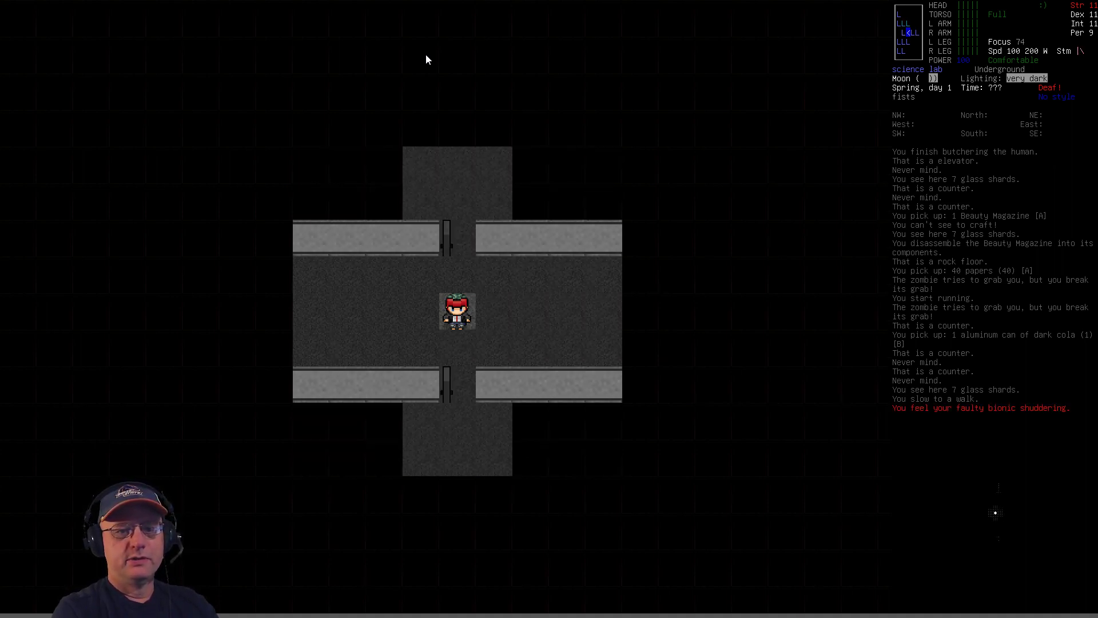
pyautogui.press('j')
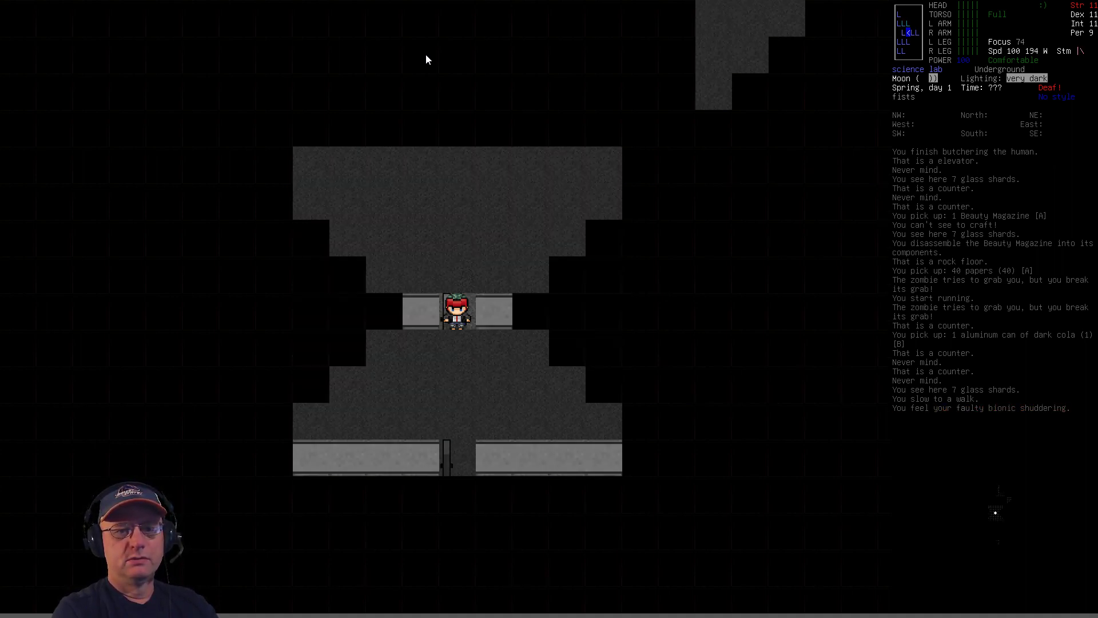
pyautogui.press('k')
pyautogui.press('k')
pyautogui.press('k')
pyautogui.press('k')
pyautogui.press('u')
pyautogui.press('l')
pyautogui.press('l')
pyautogui.press('l')
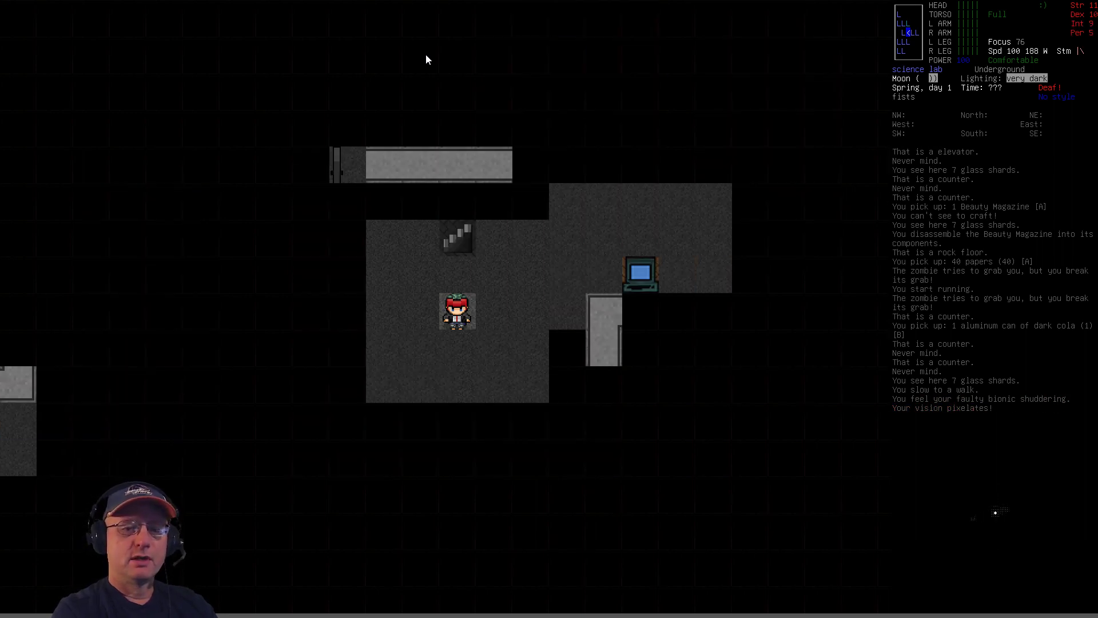
# - Circle the staircase, repositioning to stand just below it
pyautogui.press('k')
pyautogui.press('h')
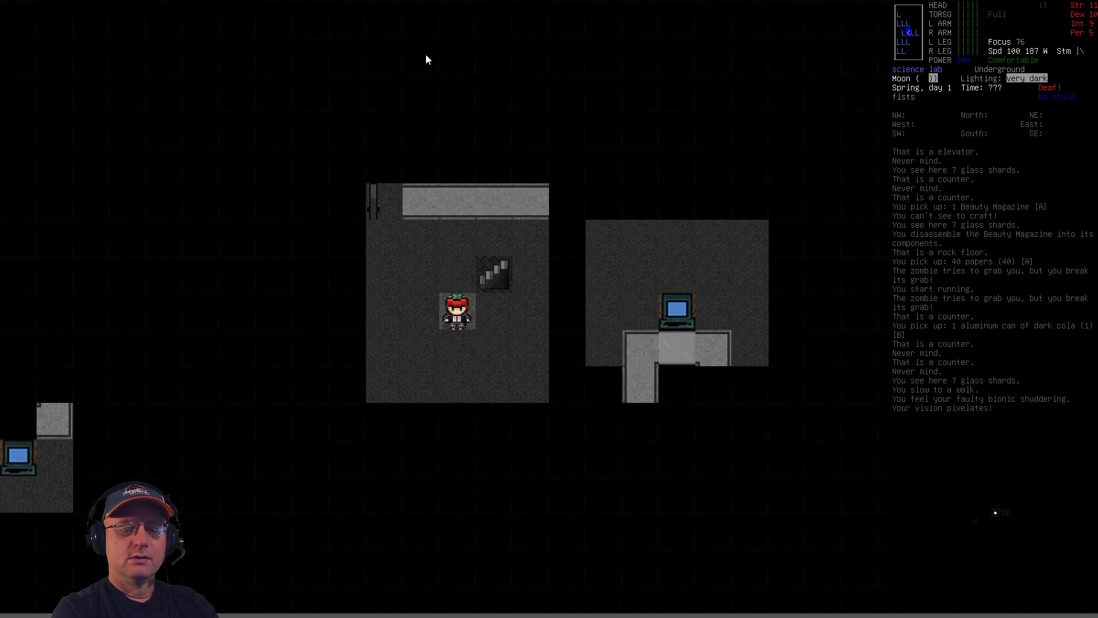
pyautogui.press('k')
pyautogui.press('j')
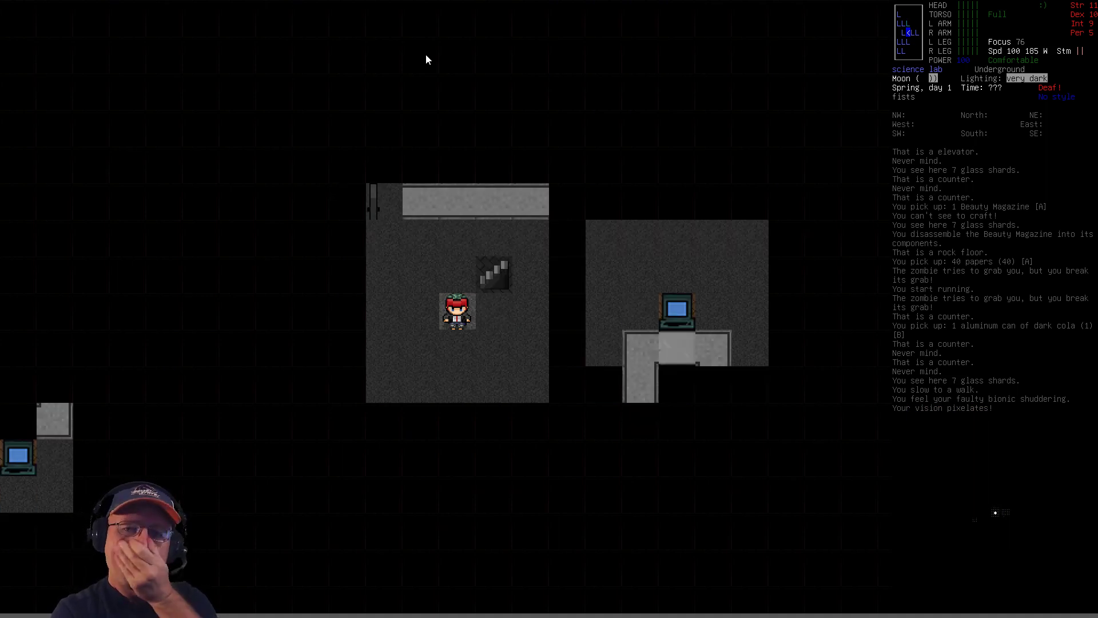
pyautogui.press('k')
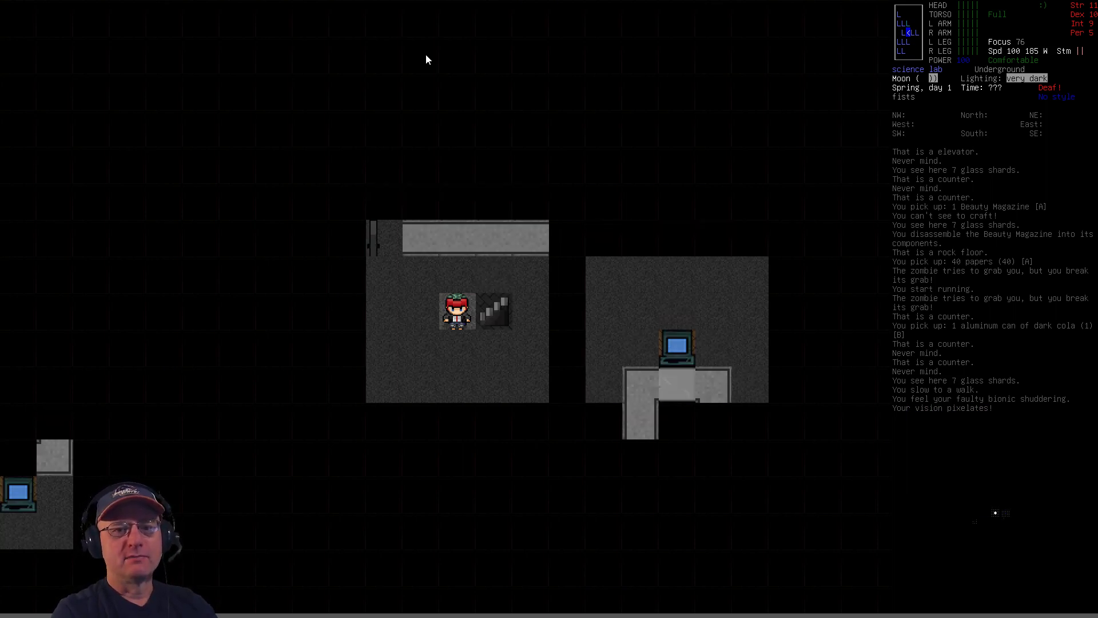
pyautogui.press('h')
pyautogui.press('h')
pyautogui.press('n')
pyautogui.press('n')
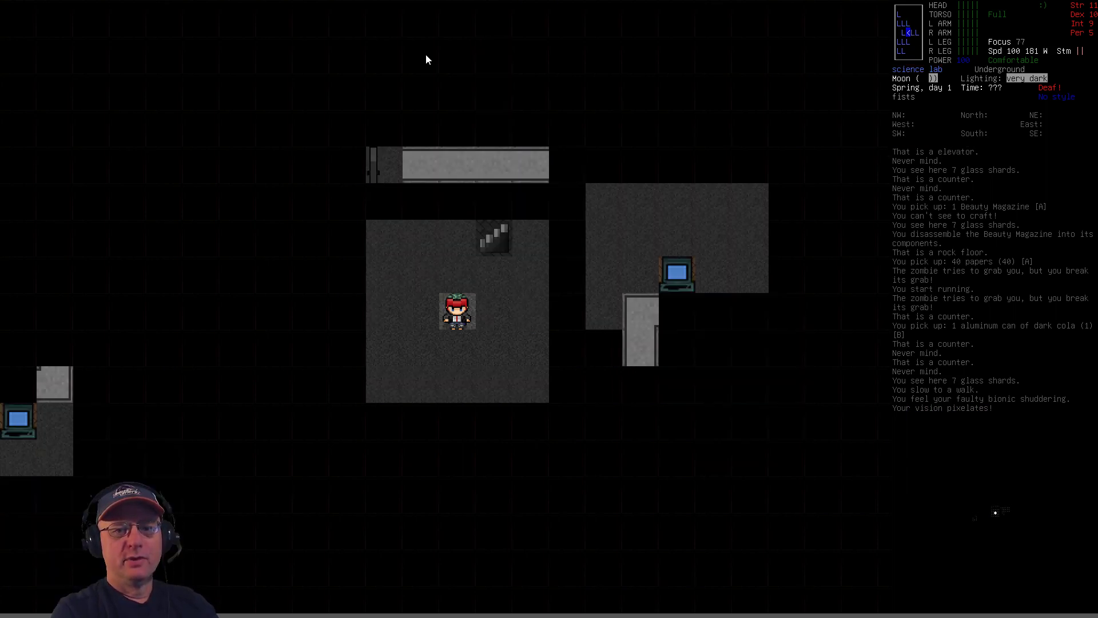
pyautogui.press('u')
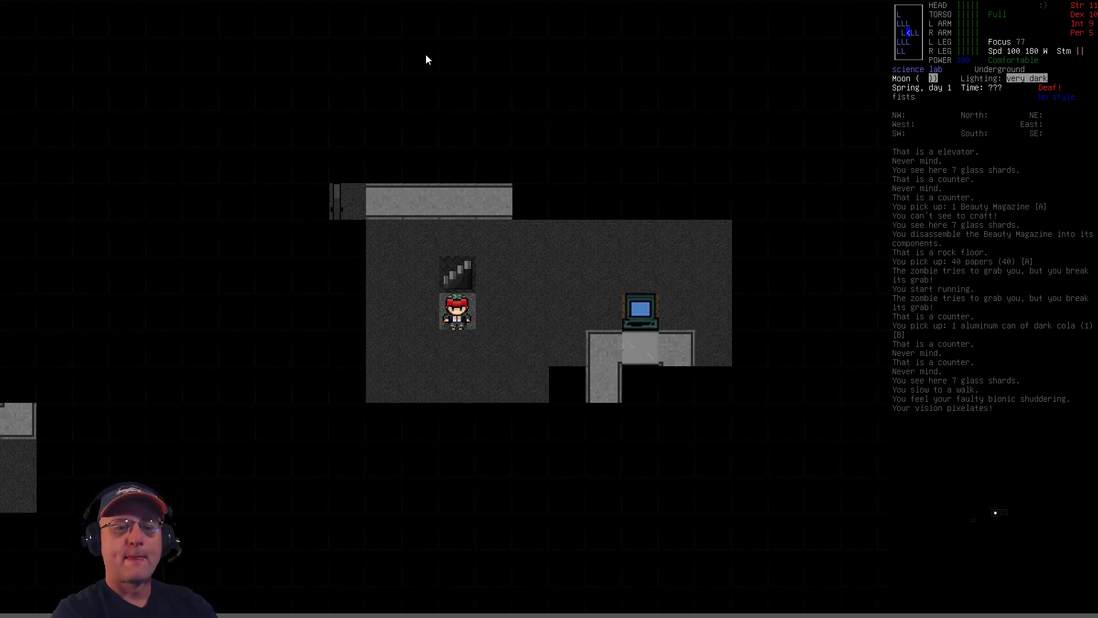
# - Step west from the staircase and walk south then west down the corridor
pyautogui.press('Left')
pyautogui.press('Down')
pyautogui.press('Down')
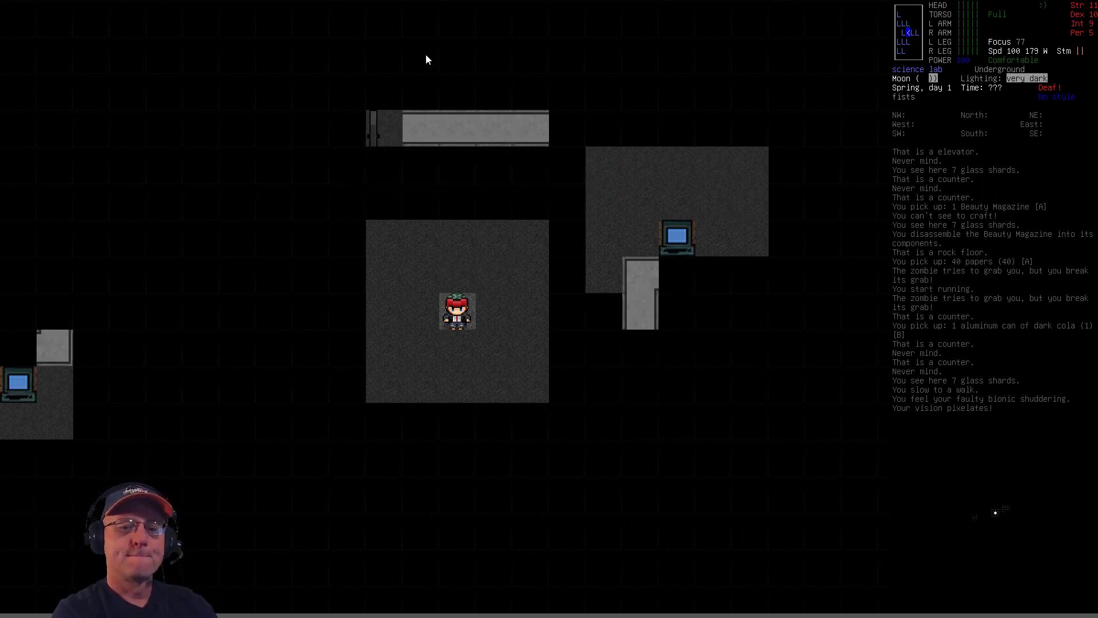
pyautogui.press('Down')
pyautogui.press('Down')
pyautogui.press('Left')
pyautogui.press('Left')
pyautogui.press('Left')
# - Drop the stack of paper on the floor by the counters via multidrop, then walk north
pyautogui.press('Down')
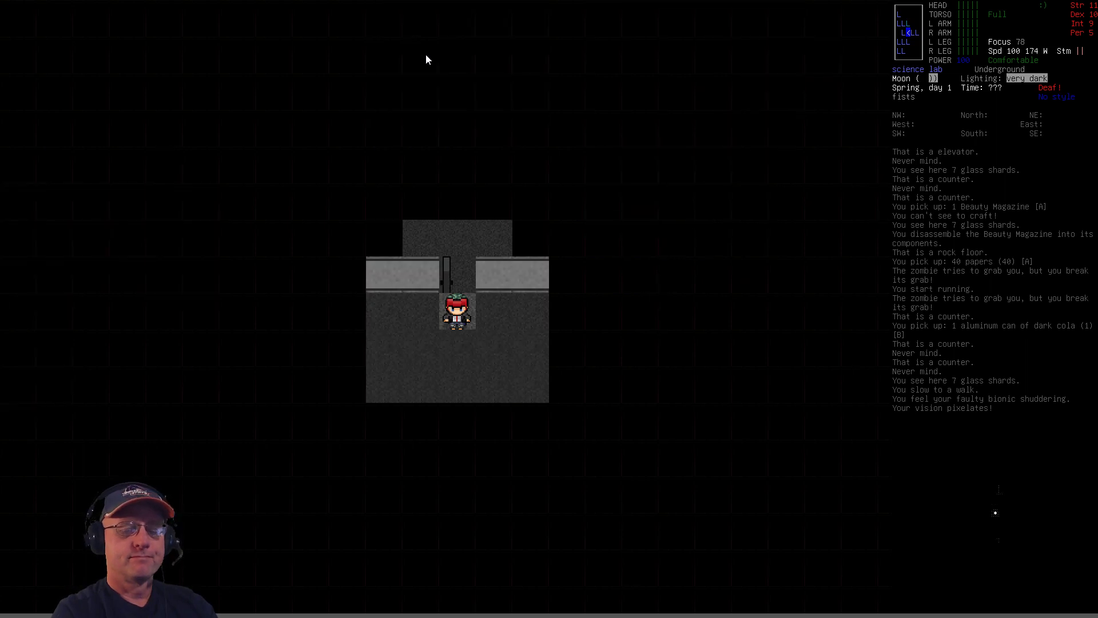
pyautogui.hotkey('shift', 'd')
pyautogui.press('Up')
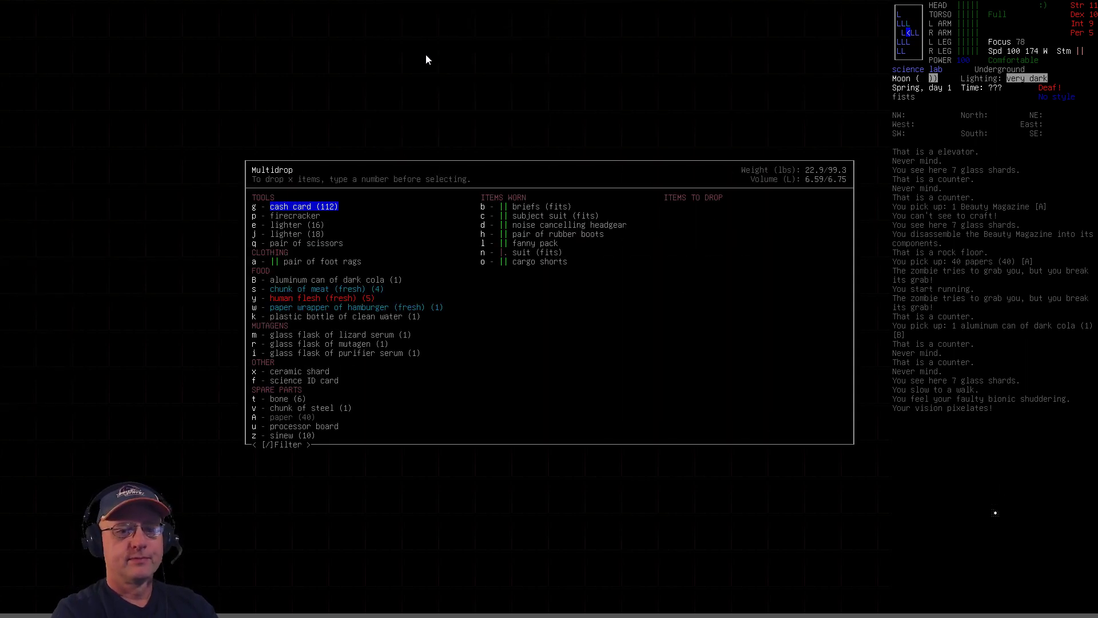
pyautogui.press('Up')
pyautogui.press('Up')
pyautogui.press('Return')
pyautogui.press('Return')
pyautogui.press('Up')
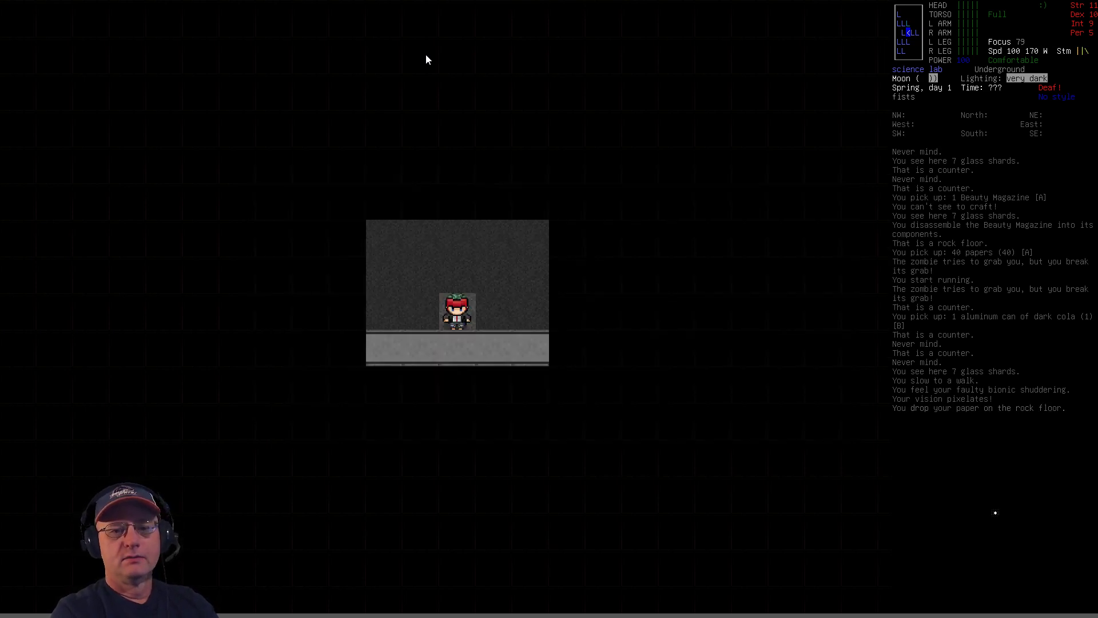
pyautogui.press('Up')
pyautogui.press('Up')
pyautogui.press('Up')
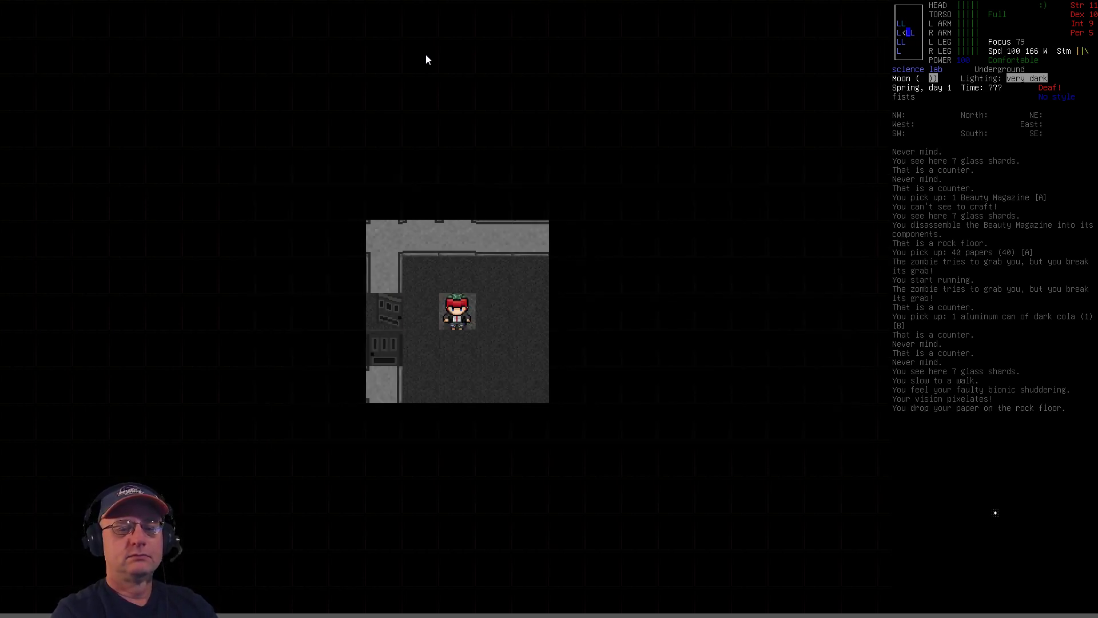
# - Cancel using the paper, drop a sheet from the drop list instead, and walk on east through the rooms
pyautogui.press('a')
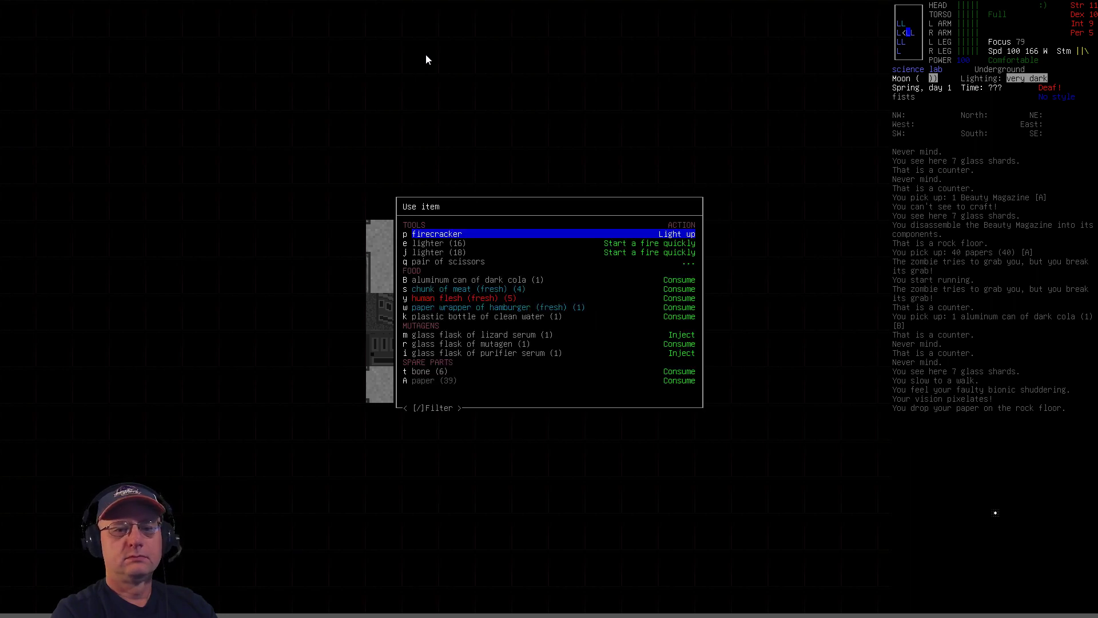
pyautogui.press('Up')
pyautogui.press('Escape')
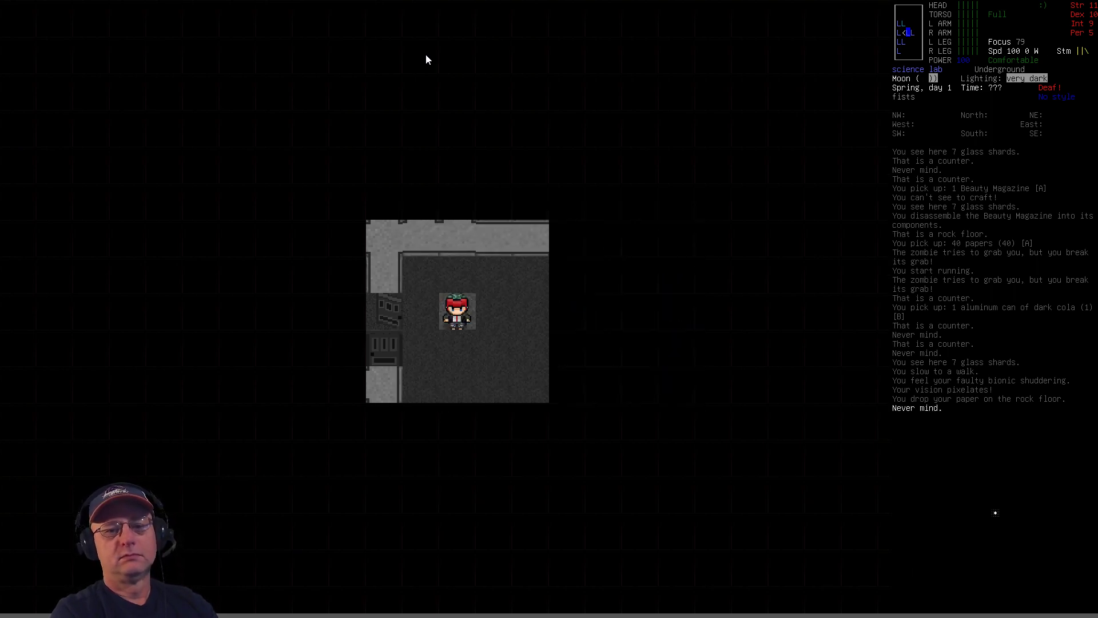
pyautogui.press('D')
pyautogui.press('Up')
pyautogui.press('Up')
pyautogui.press('Up')
pyautogui.press('Return')
pyautogui.press('Return')
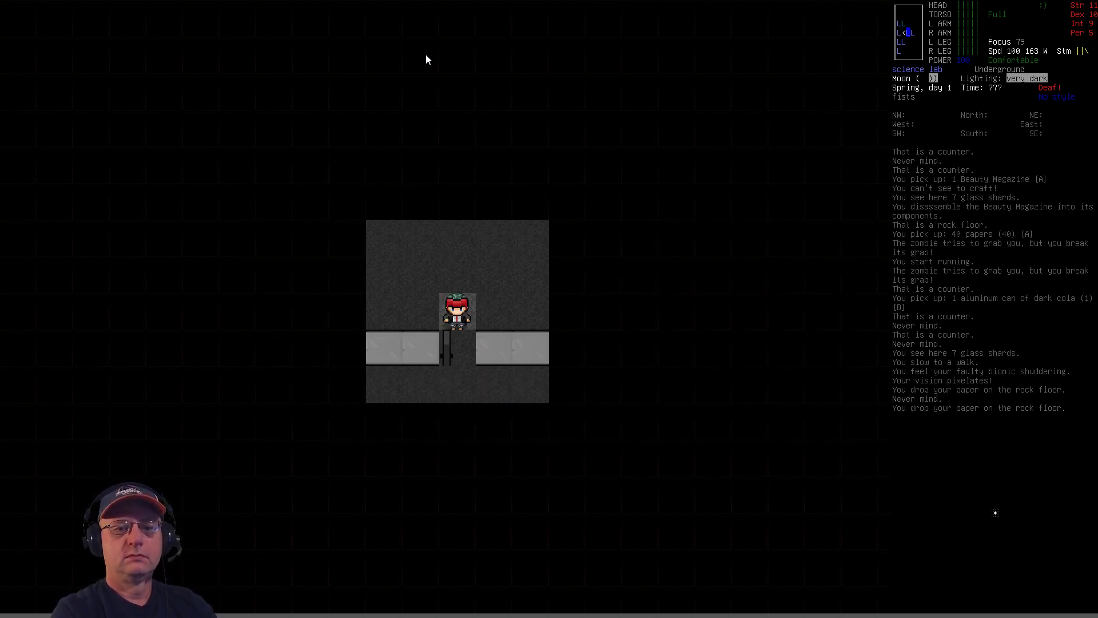
pyautogui.press('Down')
pyautogui.press('Down')
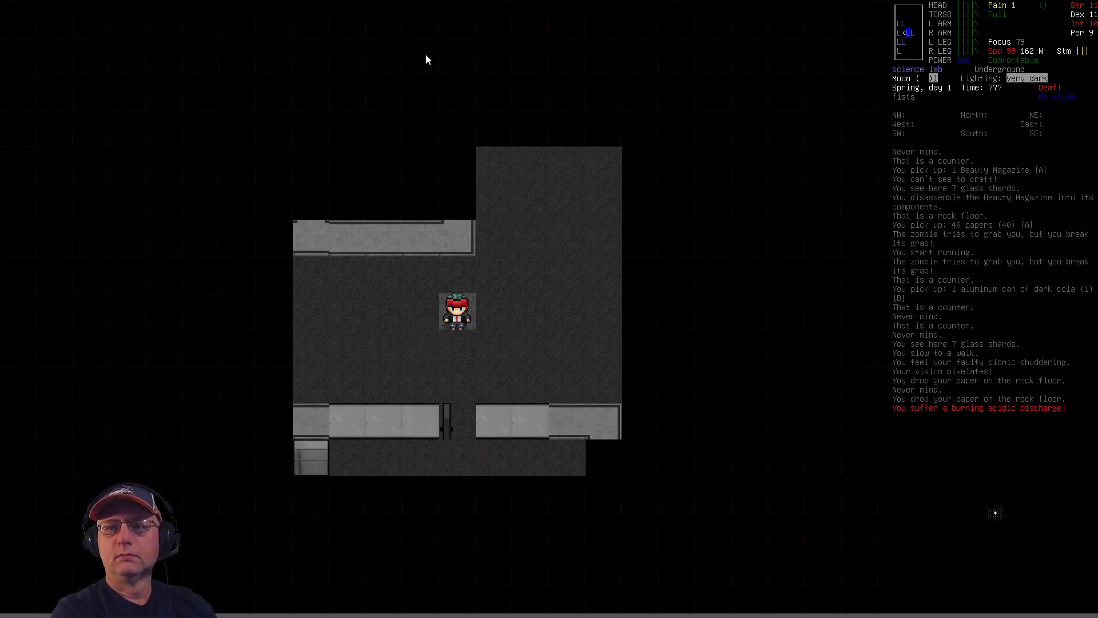
pyautogui.press('Right')
pyautogui.press('Right')
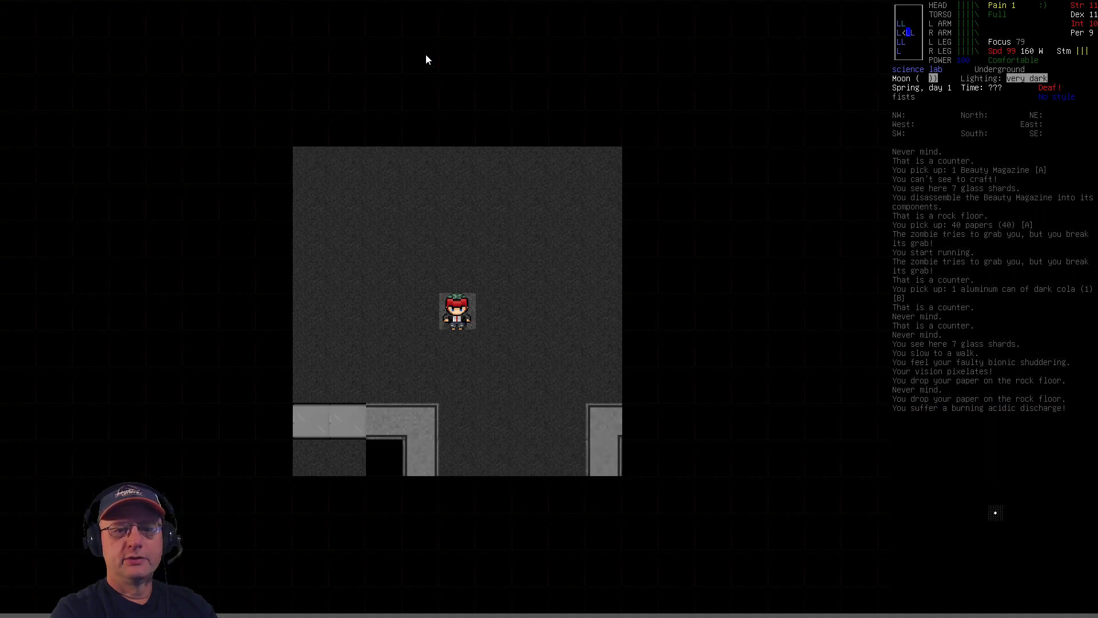
pyautogui.press('Right')
pyautogui.press('Right')
pyautogui.press('Right')
pyautogui.press('Right')
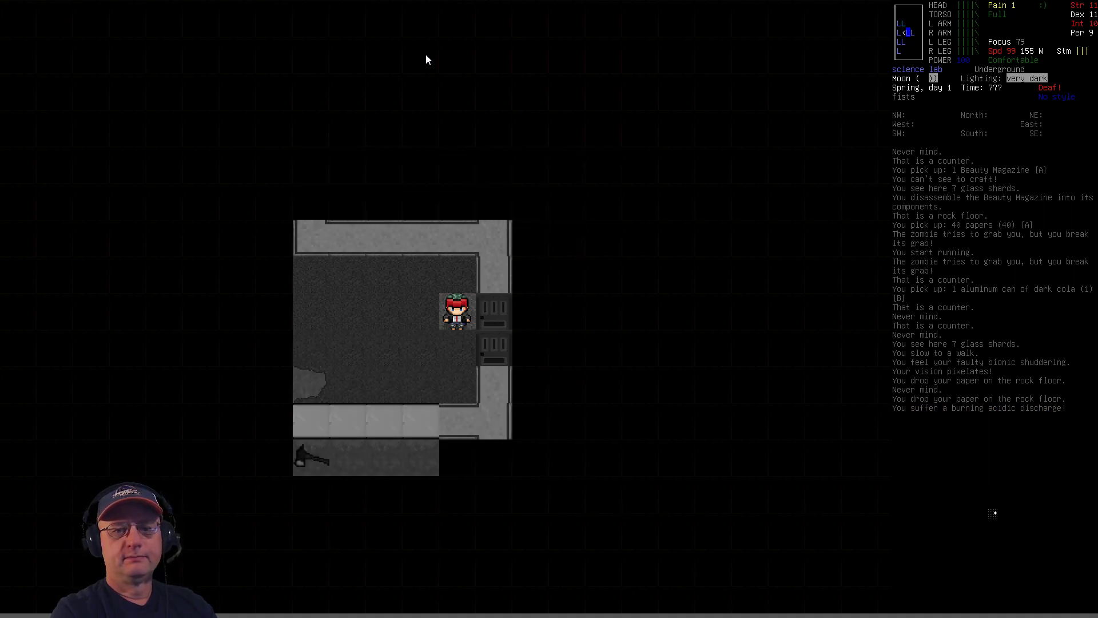
pyautogui.press('Right')
pyautogui.press('Right')
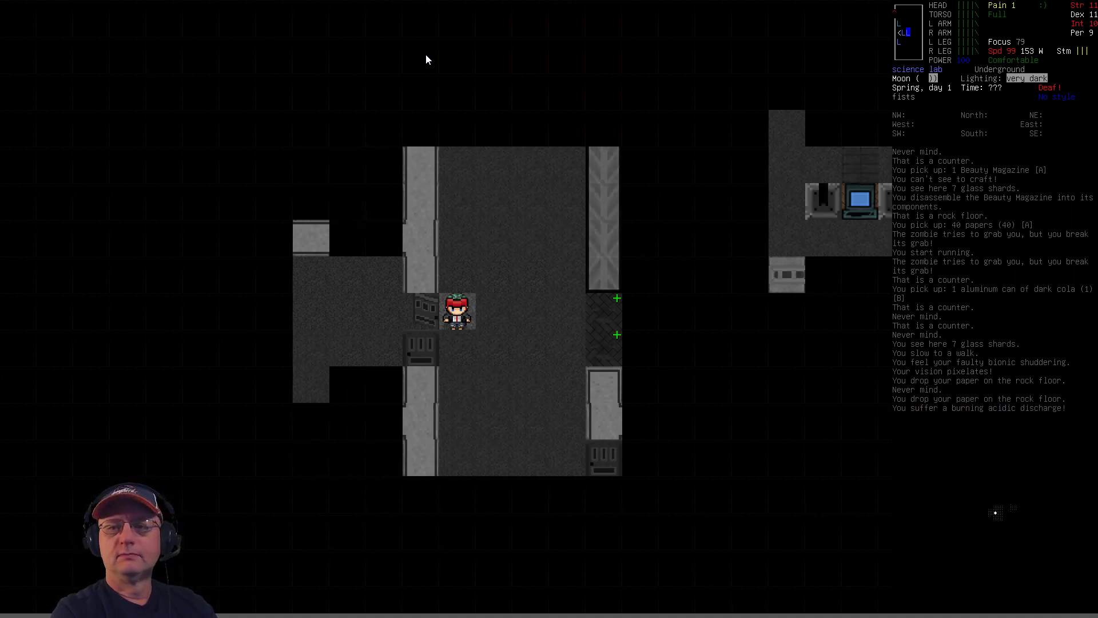
# - Cancel the use menu again and drop the papers on the floor from the multidrop list
pyautogui.press('a')
pyautogui.press('Escape')
pyautogui.press('D')
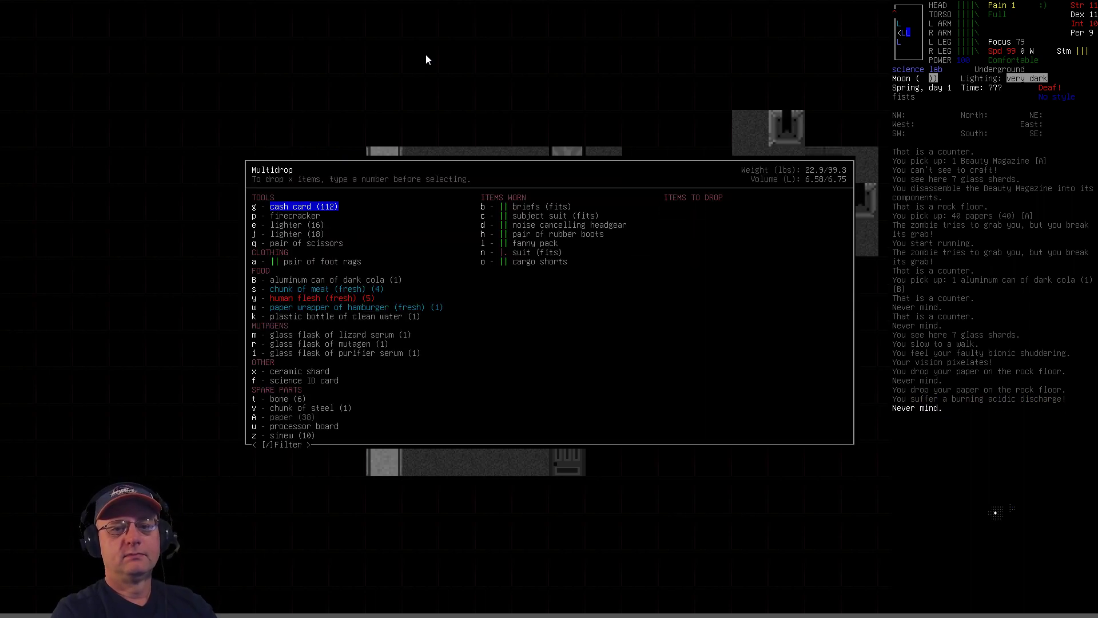
pyautogui.press('Up')
pyautogui.press('Up')
pyautogui.press('Up')
pyautogui.press('Right')
pyautogui.press('Left')
pyautogui.press('Return')
pyautogui.press('Return')
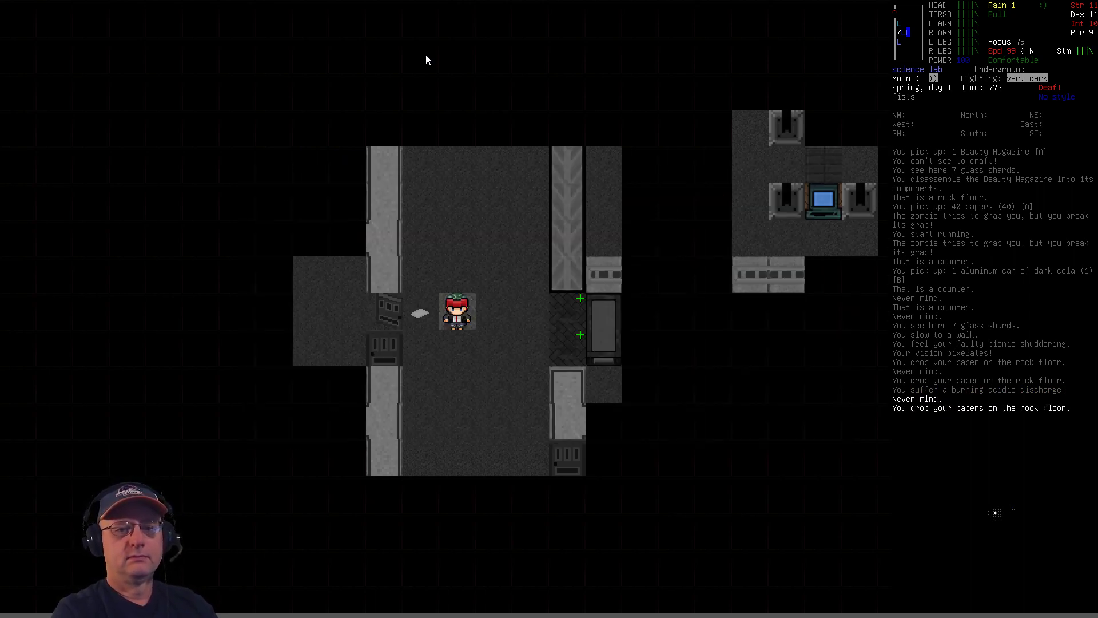
# - Pick the papers back up, reopen multidrop, mark the paper and drop it on the rock floor
pyautogui.press('g')
pyautogui.press('Return')
pyautogui.press('D')
pyautogui.press('h')
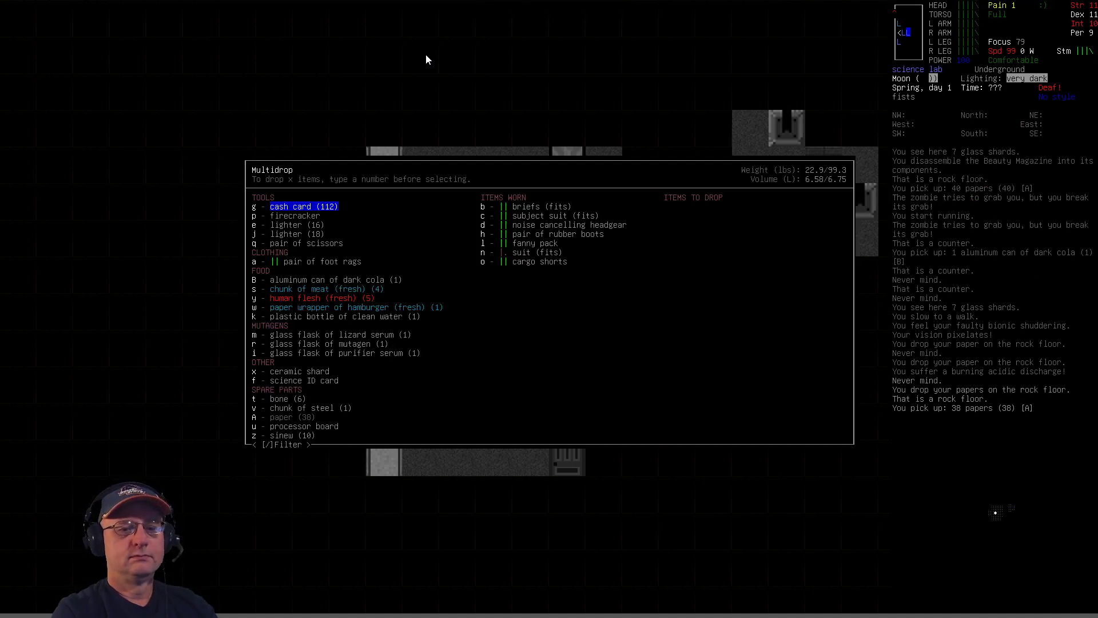
pyautogui.press('Up')
pyautogui.press('Up')
pyautogui.press('Up')
pyautogui.press('Return')
pyautogui.press('Return')
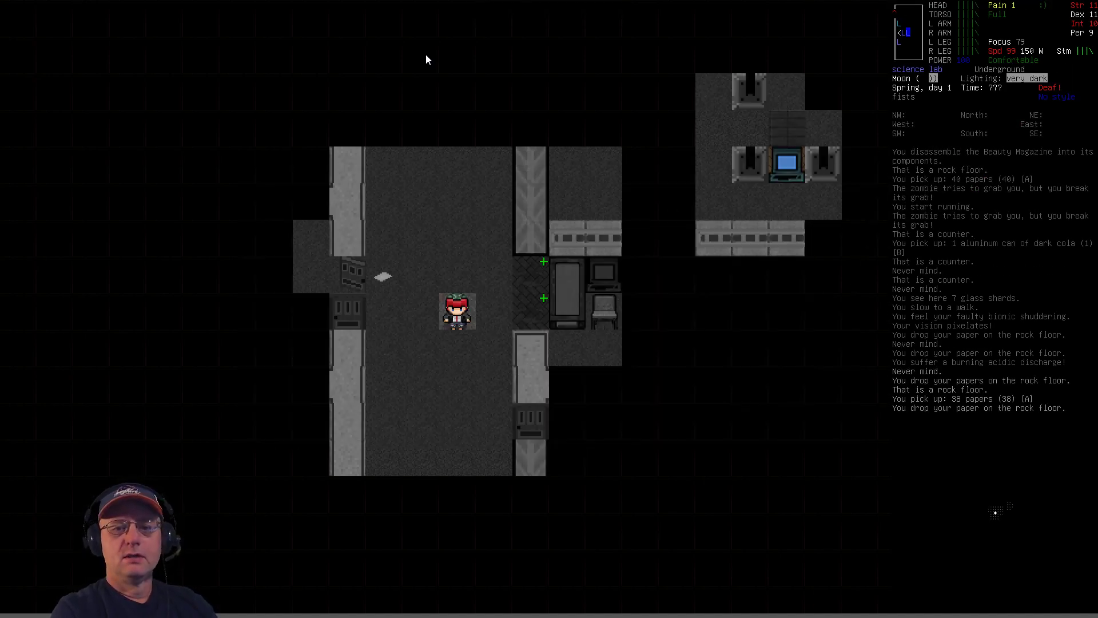
# - Glance at the floor nearby, then walk east through the lab past the counter and desks
pyautogui.press('l')
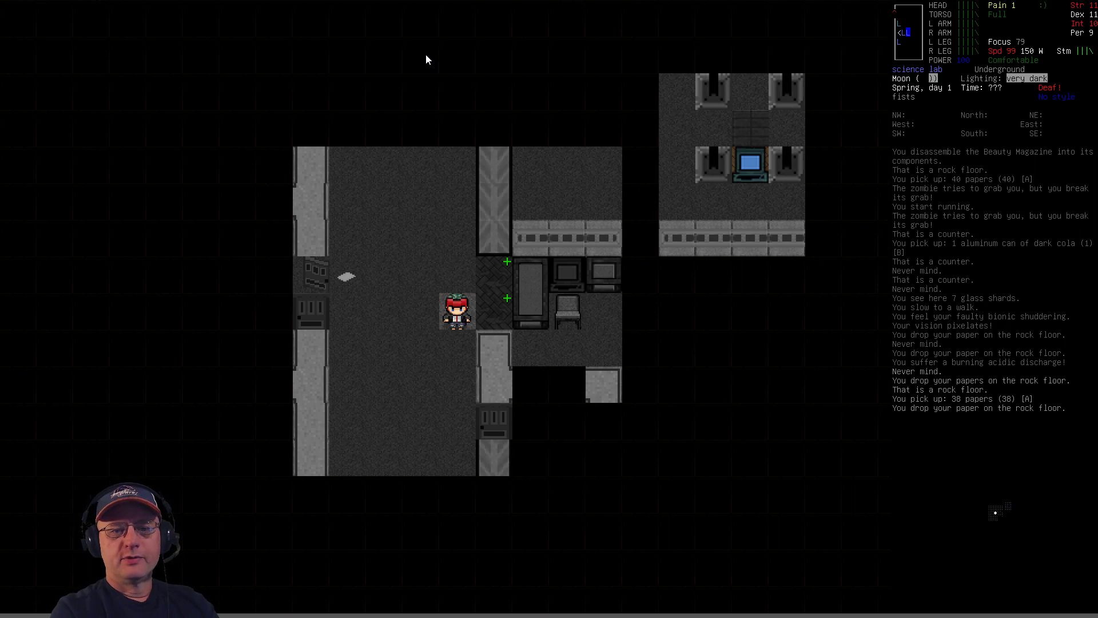
pyautogui.press('e')
pyautogui.press('l')
pyautogui.press('l')
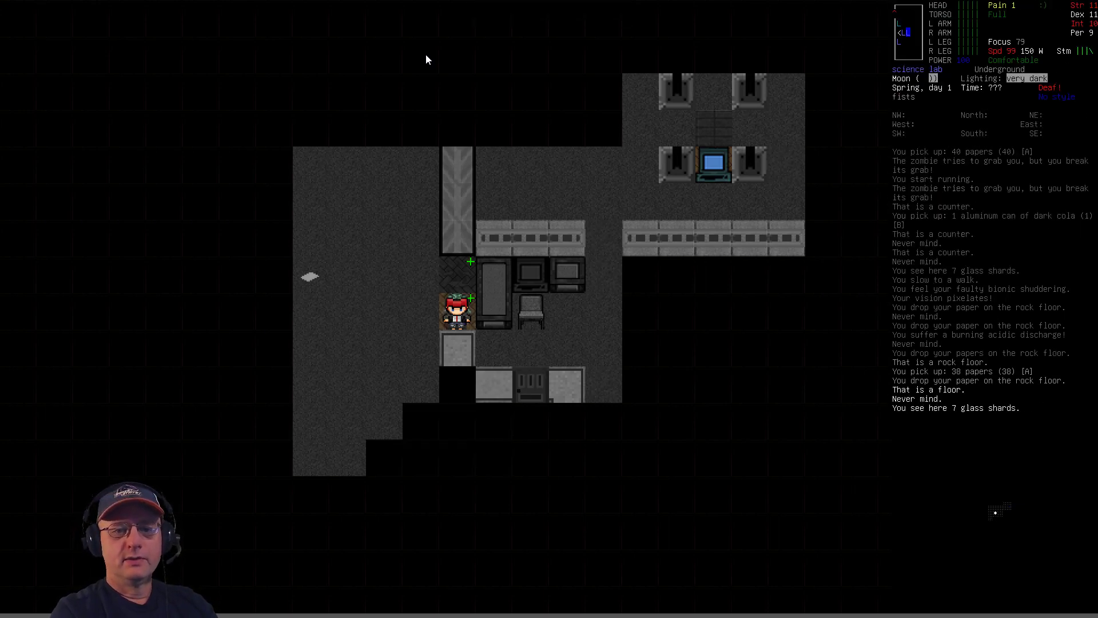
pyautogui.press('n')
pyautogui.press('n')
pyautogui.press('u')
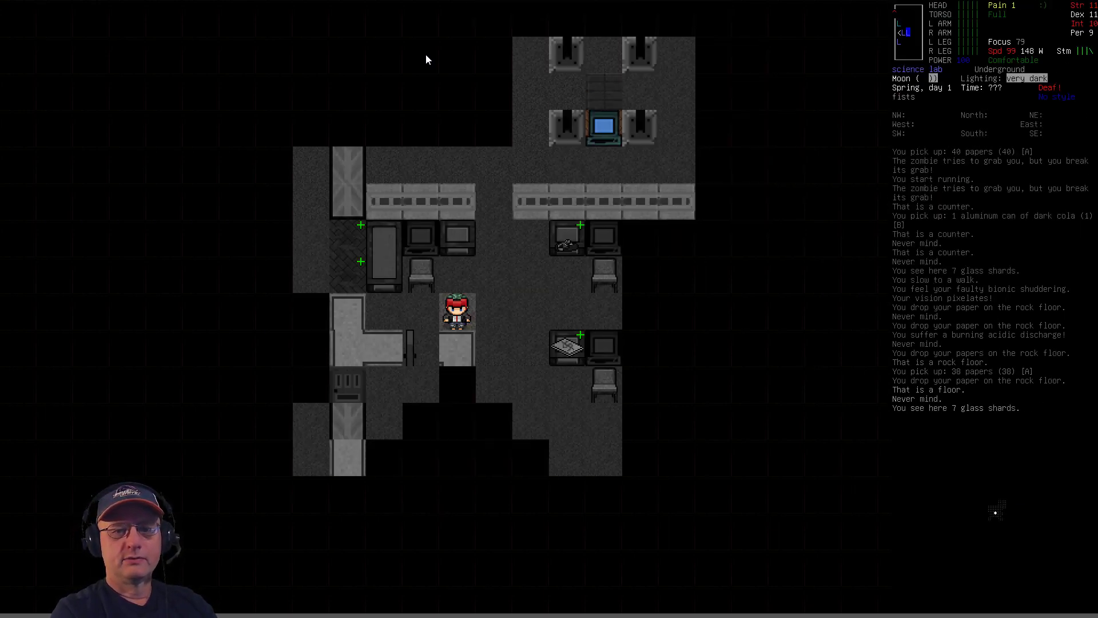
pyautogui.press('l')
pyautogui.press('l')
pyautogui.press('l')
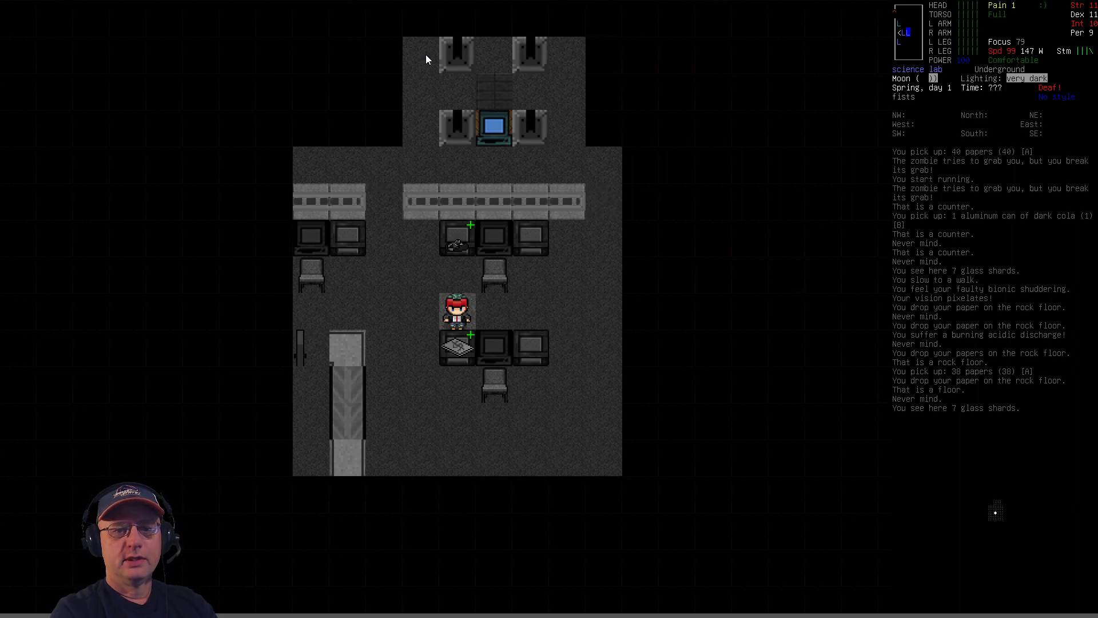
pyautogui.press('l')
pyautogui.press('l')
pyautogui.press('l')
pyautogui.press('n')
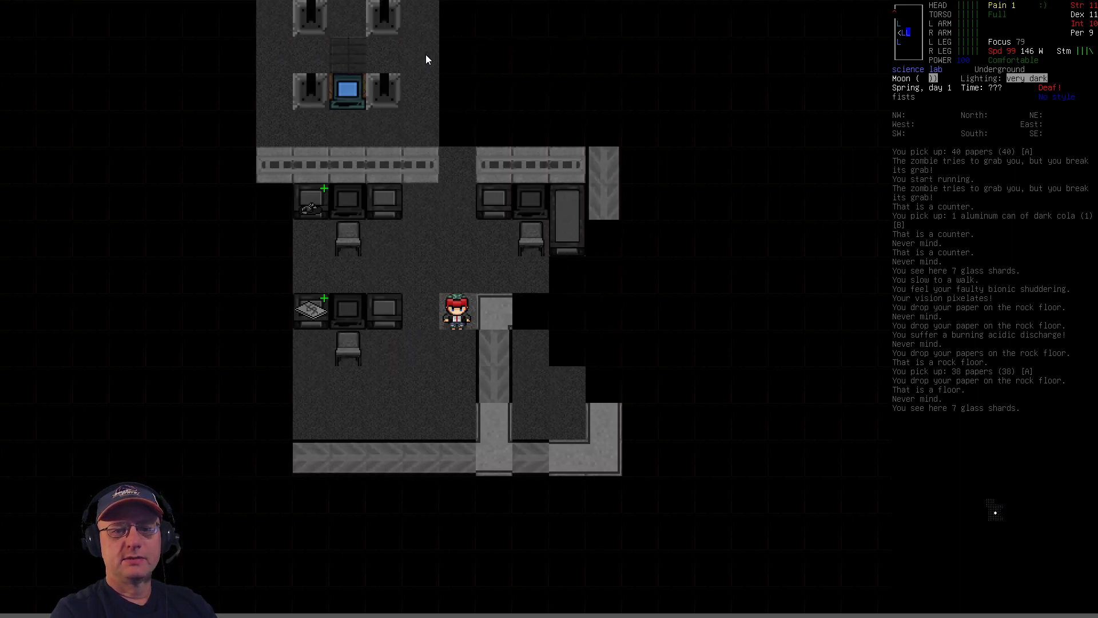
pyautogui.press('u')
pyautogui.press('n')
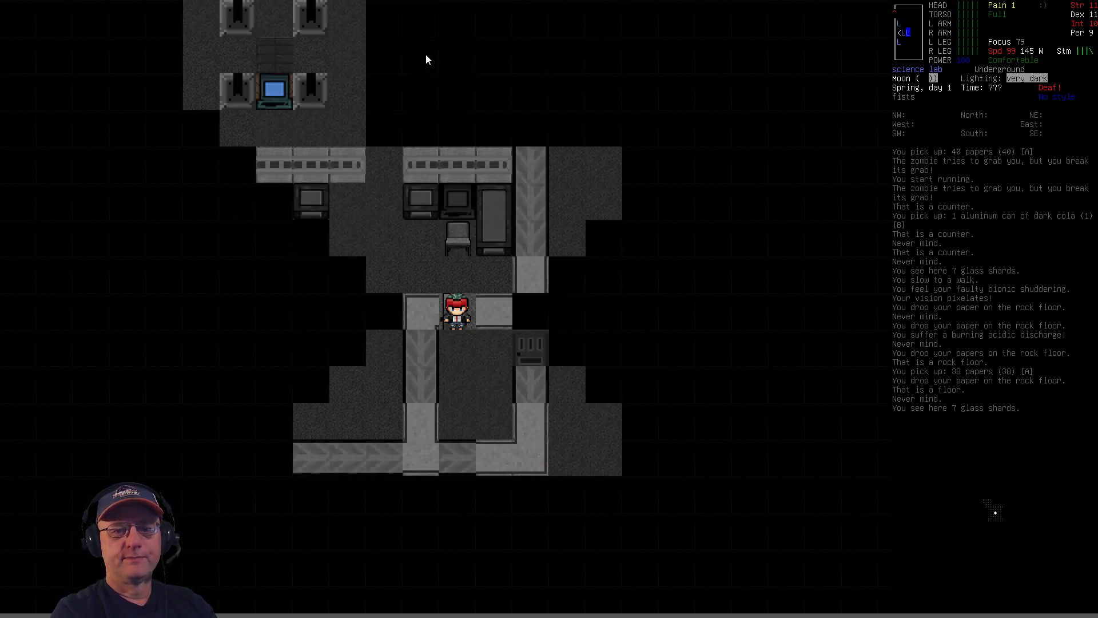
# - Walk out of the lab room, examine the rock floor, and follow the wall north, west and south
pyautogui.press('n')
pyautogui.press('u')
pyautogui.press('u')
pyautogui.press('k')
pyautogui.press('k')
pyautogui.press('k')
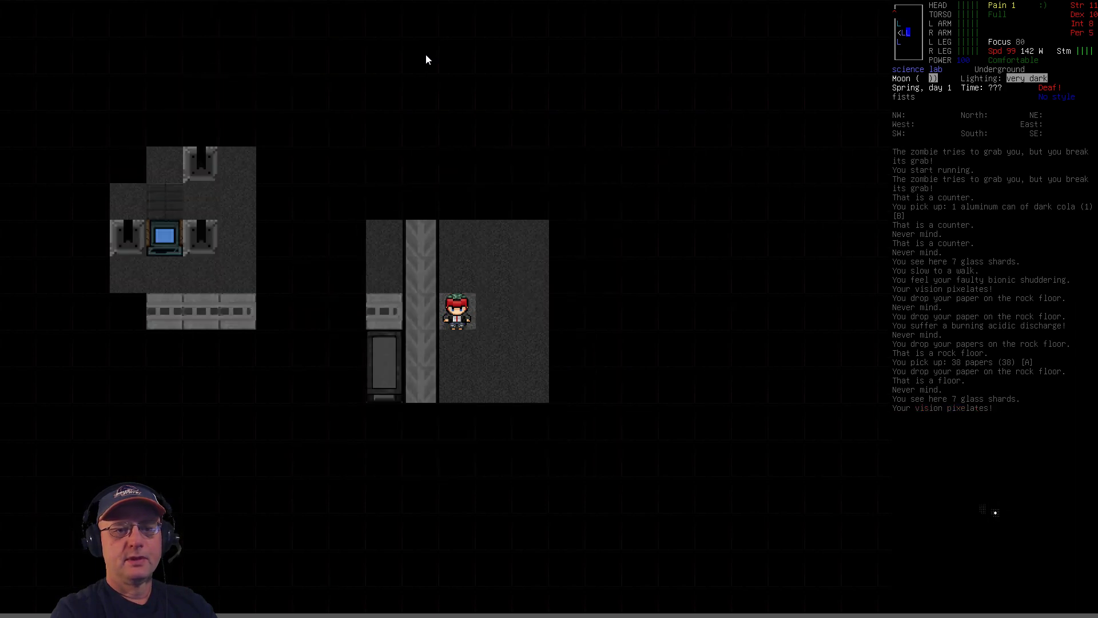
pyautogui.press('k')
pyautogui.press('u')
pyautogui.press('x')
pyautogui.press('Escape')
pyautogui.press('k')
pyautogui.press('k')
pyautogui.press('k')
pyautogui.press('k')
pyautogui.press('k')
pyautogui.press('h')
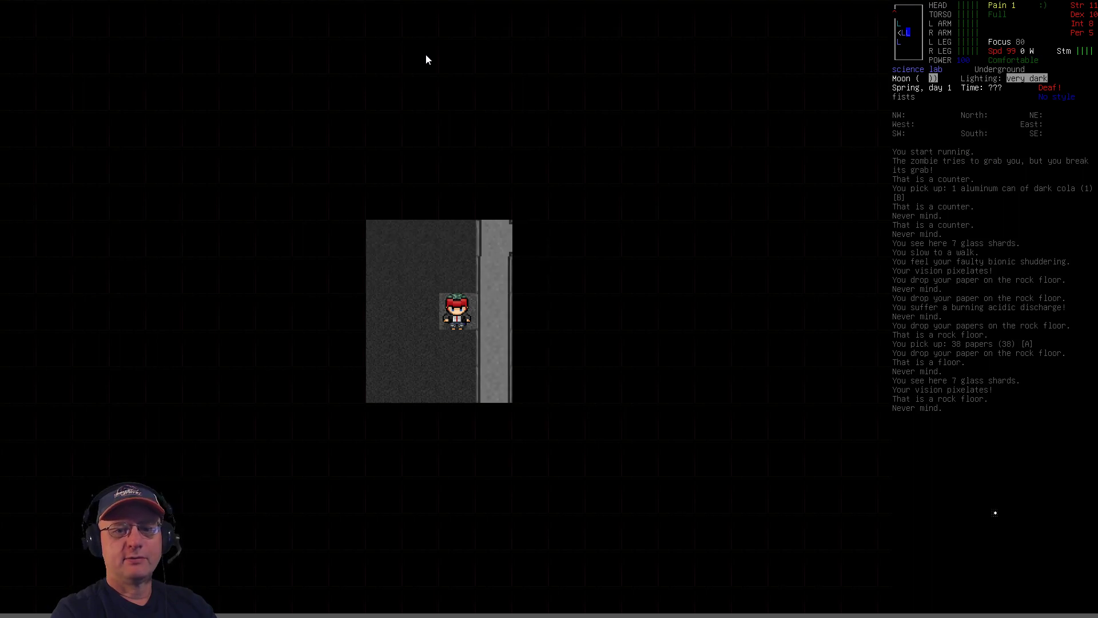
pyautogui.press('j')
pyautogui.press('j')
pyautogui.press('j')
pyautogui.press('j')
pyautogui.press('j')
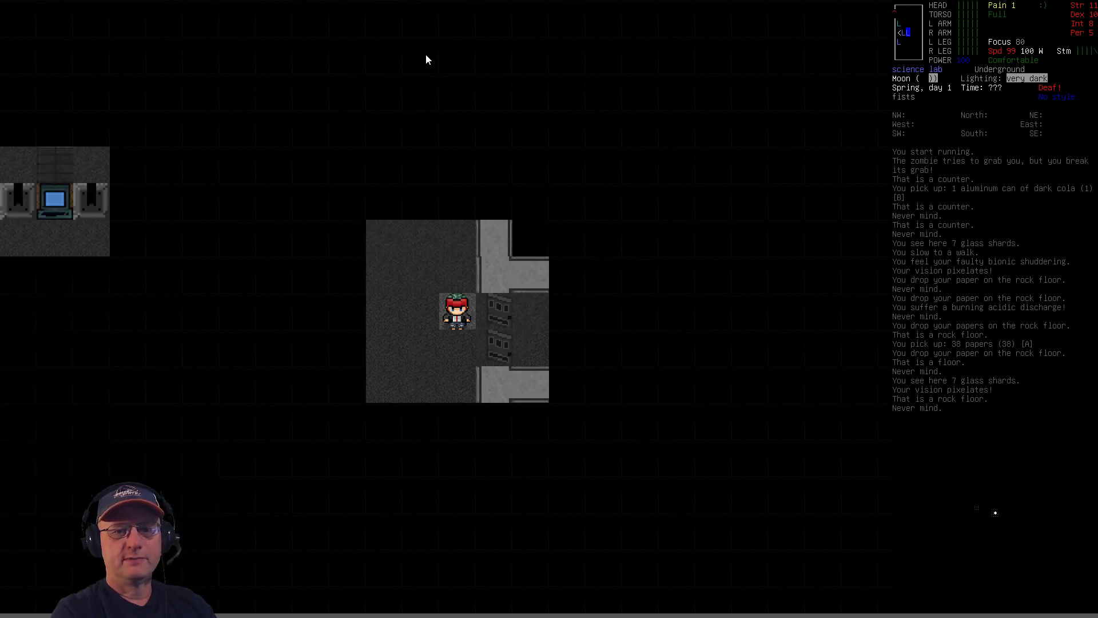
# - Walk east through the corridor intersection to the spot above the door
pyautogui.press('l')
pyautogui.press('l')
pyautogui.press('l')
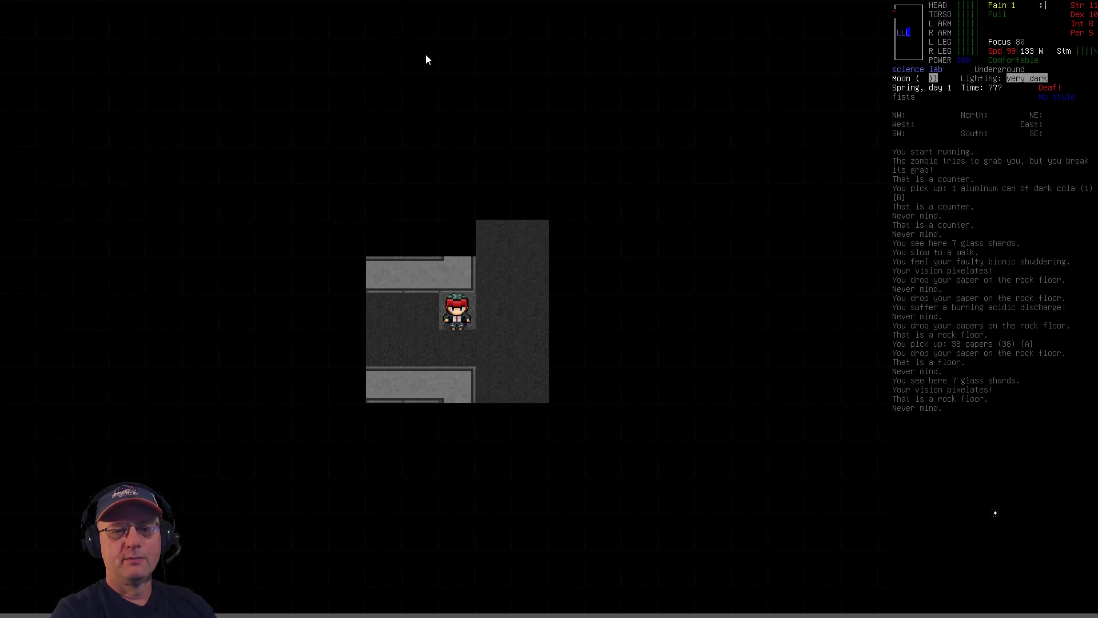
pyautogui.press('l')
pyautogui.press('k')
pyautogui.press('k')
pyautogui.press('j')
pyautogui.press('j')
pyautogui.press('j')
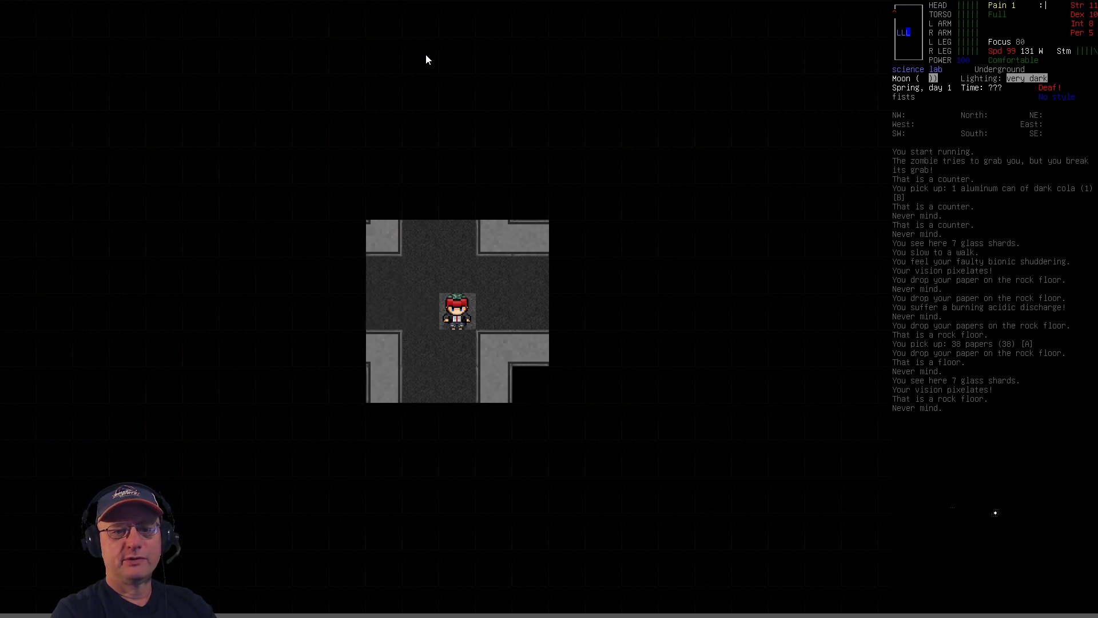
pyautogui.press('l')
pyautogui.press('l')
pyautogui.press('l')
pyautogui.press('n')
pyautogui.press('j')
pyautogui.press('j')
# - Step through the door, take the briefcase despite lacking space, and wear it
pyautogui.press('g')
pyautogui.press('n')
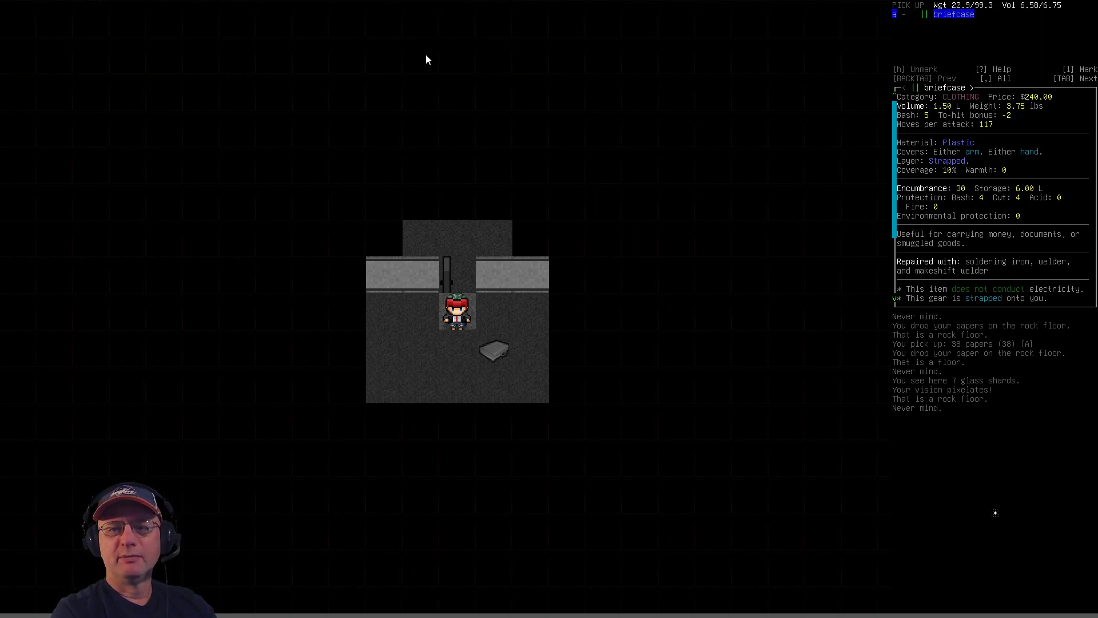
pyautogui.press('Return')
pyautogui.press('Down')
pyautogui.press('Return')
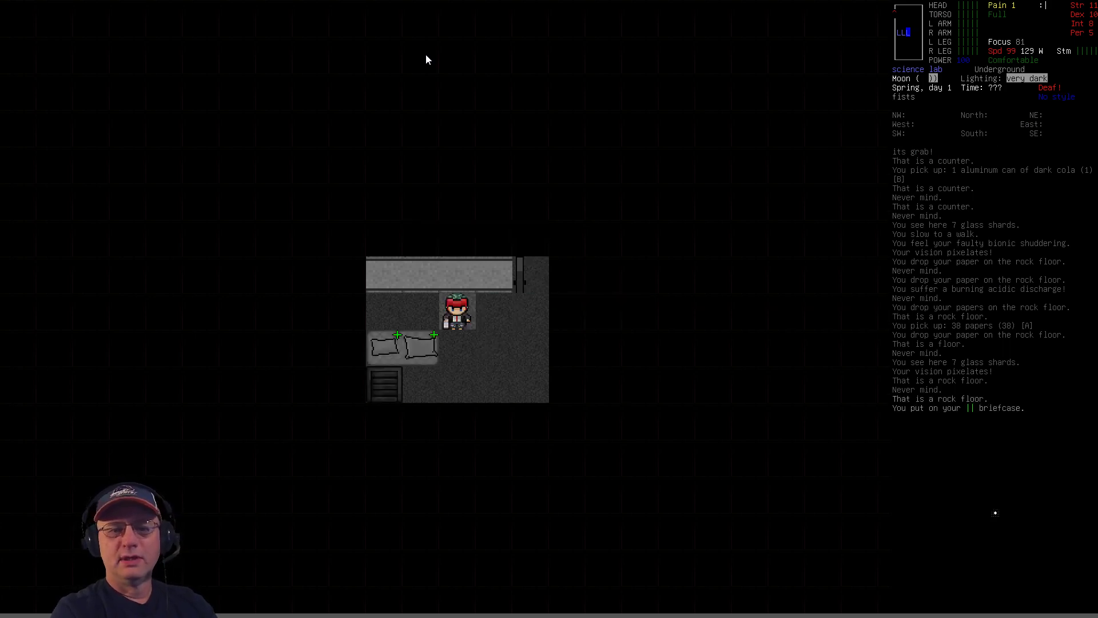
# - Walk around the bedroom to the dresser, examine it and its skirt without taking anything
pyautogui.press('j')
pyautogui.press('b')
pyautogui.press('n')
pyautogui.press('y')
pyautogui.press('n')
pyautogui.press('l')
pyautogui.press('l')
pyautogui.press('l')
pyautogui.press('l')
pyautogui.press('e')
pyautogui.press('Escape')
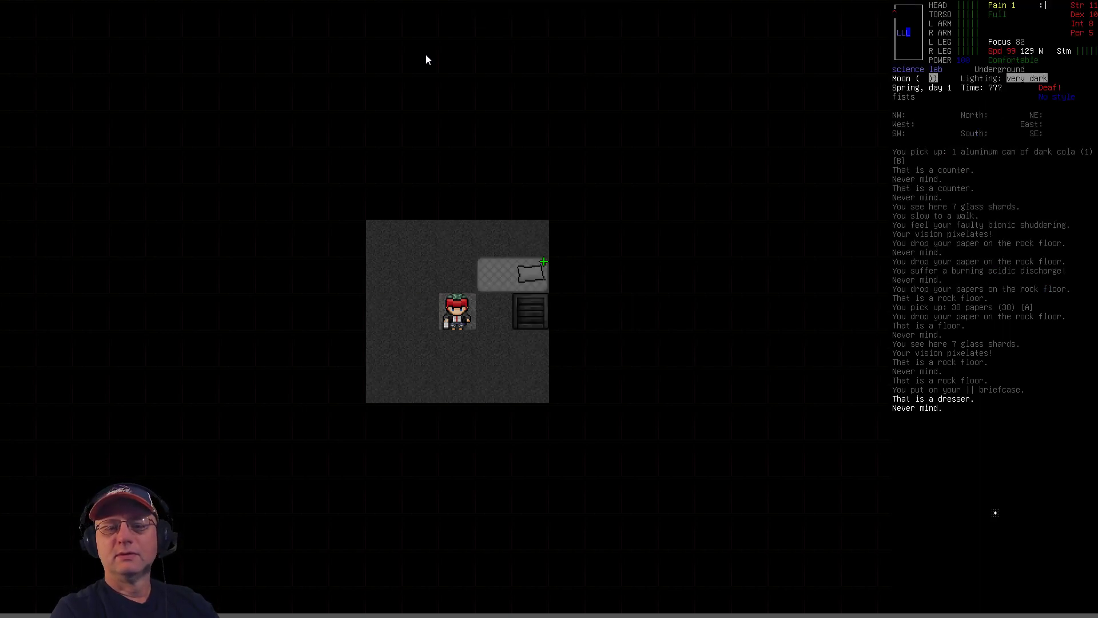
pyautogui.press('g')
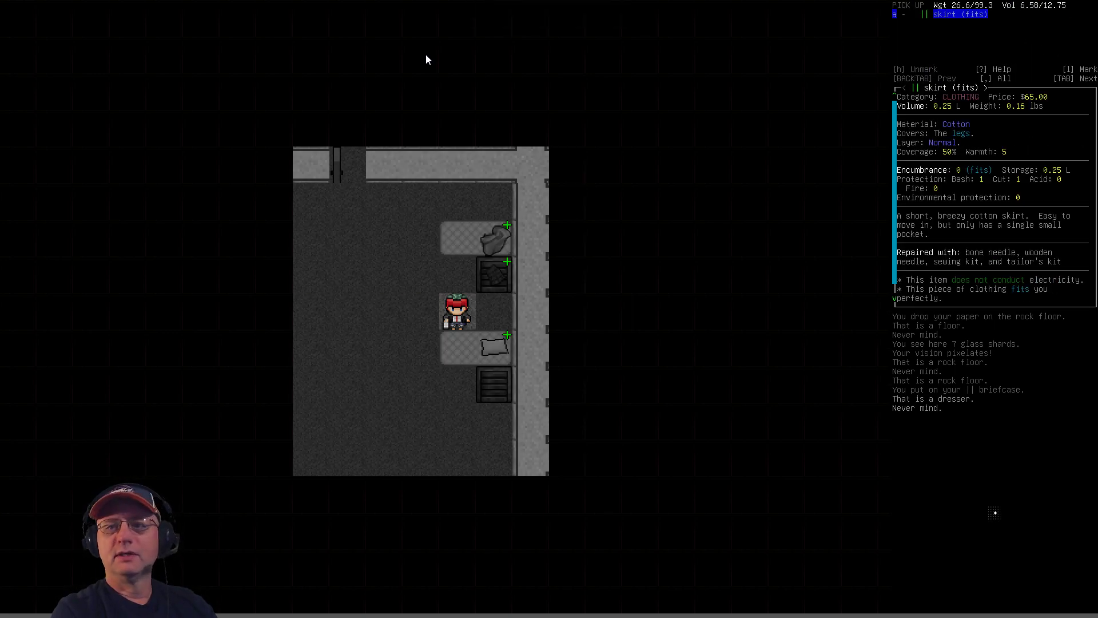
pyautogui.press('Escape')
# - Leave the room heading north and walk east along the corridor to the terminal
pyautogui.press('b')
pyautogui.press('b')
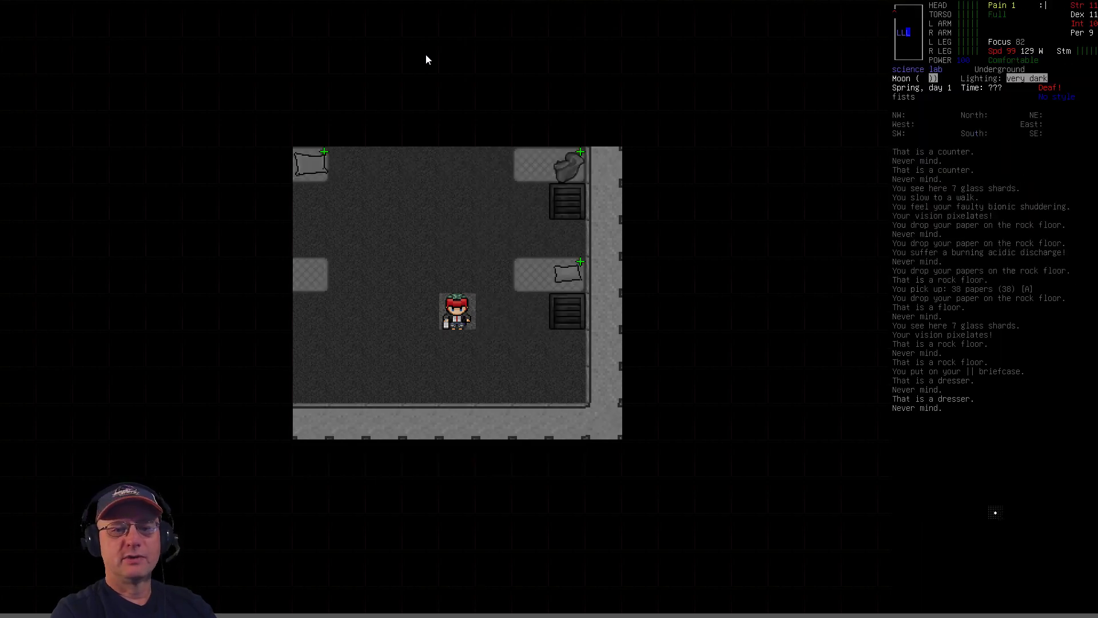
pyautogui.press('h')
pyautogui.press('u')
pyautogui.press('k')
pyautogui.press('k')
pyautogui.press('k')
pyautogui.press('k')
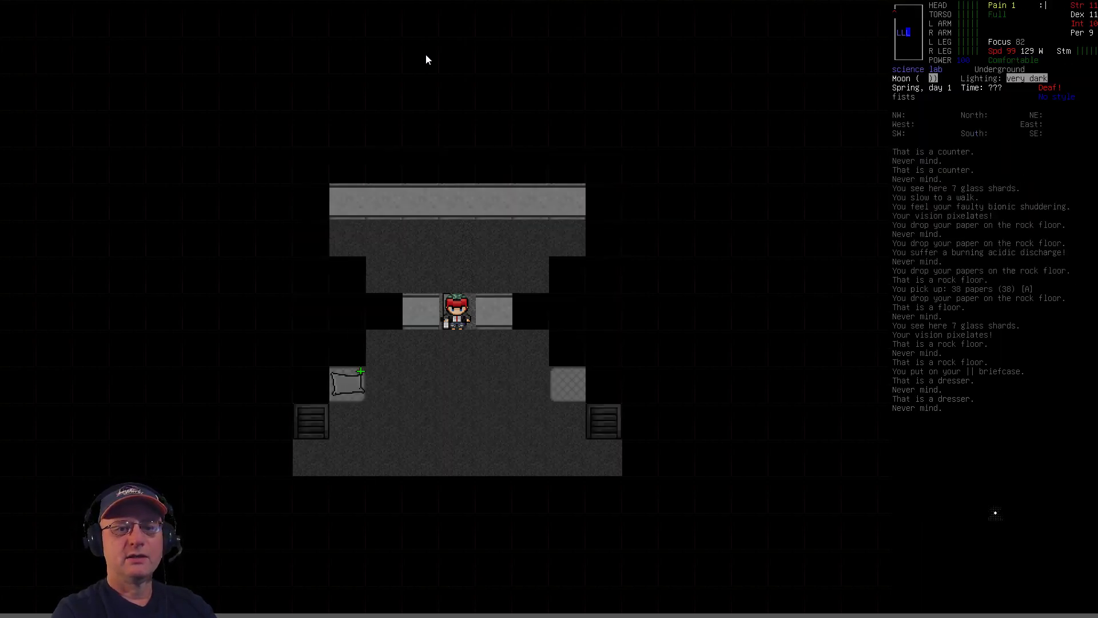
pyautogui.press('k')
pyautogui.press('l')
pyautogui.press('l')
pyautogui.press('l')
pyautogui.press('l')
pyautogui.press('l')
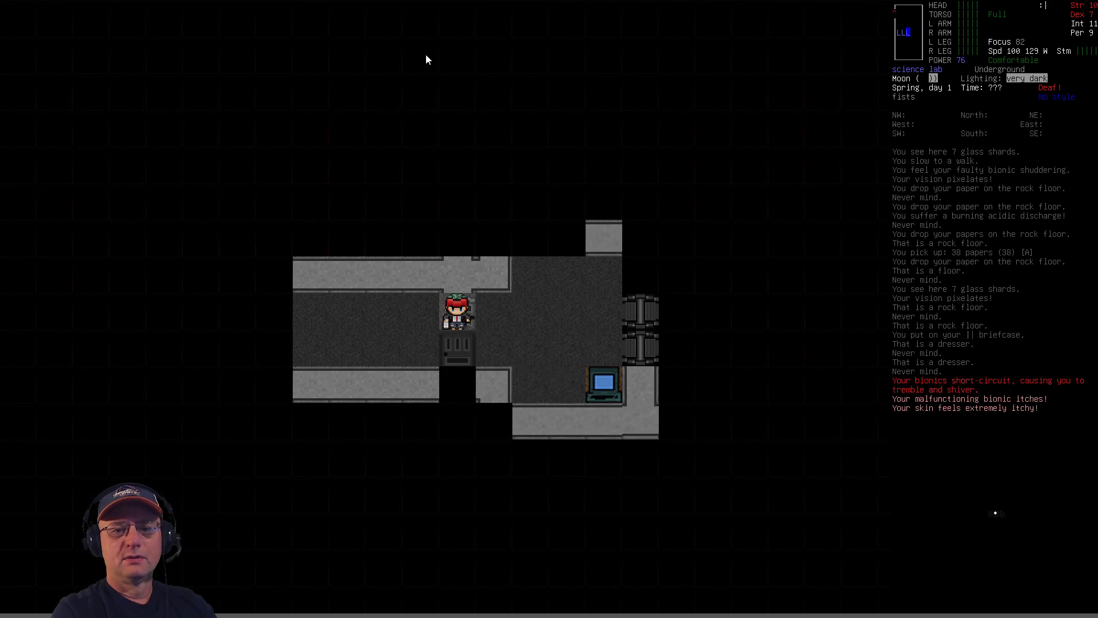
# - Attempt to bypass the Prisoner Containment Entrance console security and hit the login lockout
pyautogui.press('n')
pyautogui.press('l')
pyautogui.press('l')
pyautogui.press('e')
pyautogui.press('n')
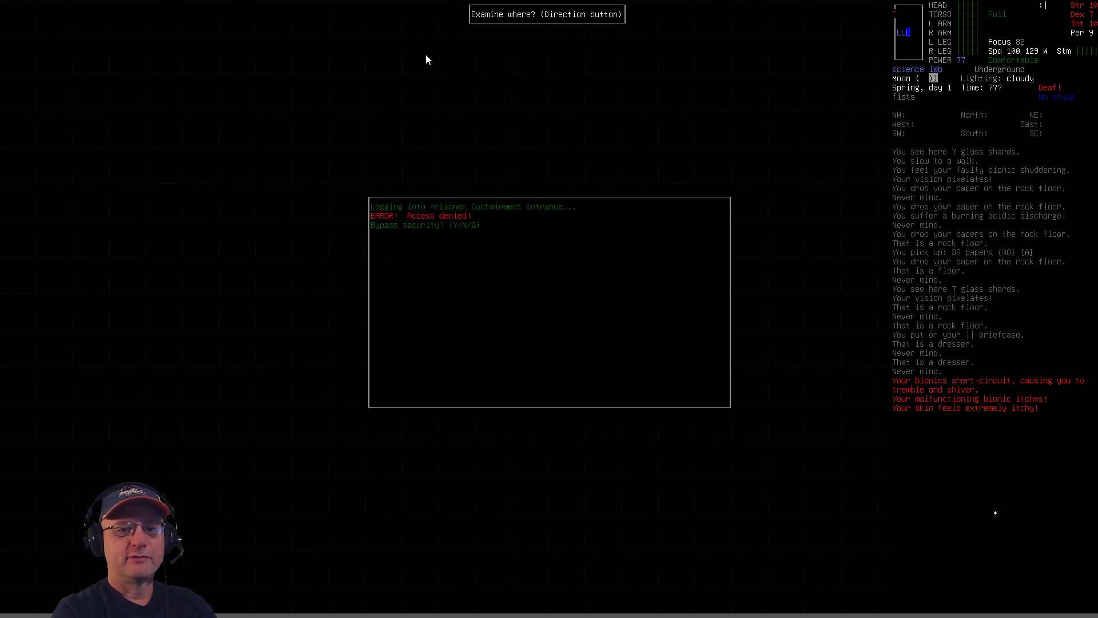
pyautogui.press('y')
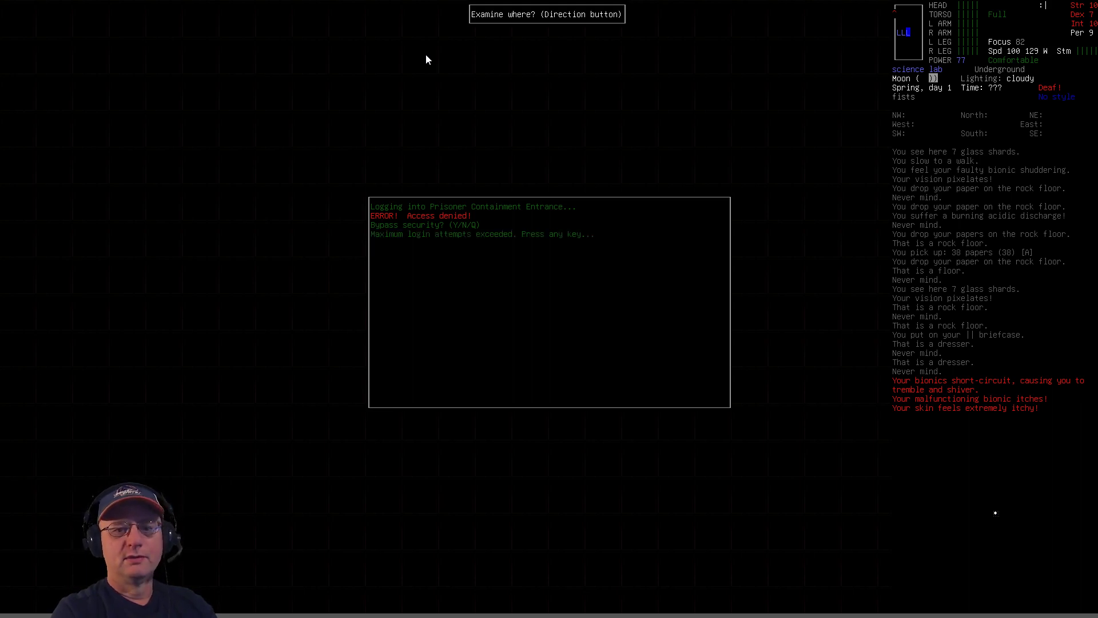
pyautogui.press('space')
# - Leave the console, walking west then south along the corridor
pyautogui.press('Left')
pyautogui.press('Left')
pyautogui.press('Left')
pyautogui.press('Left')
pyautogui.press('Left')
pyautogui.press('Left')
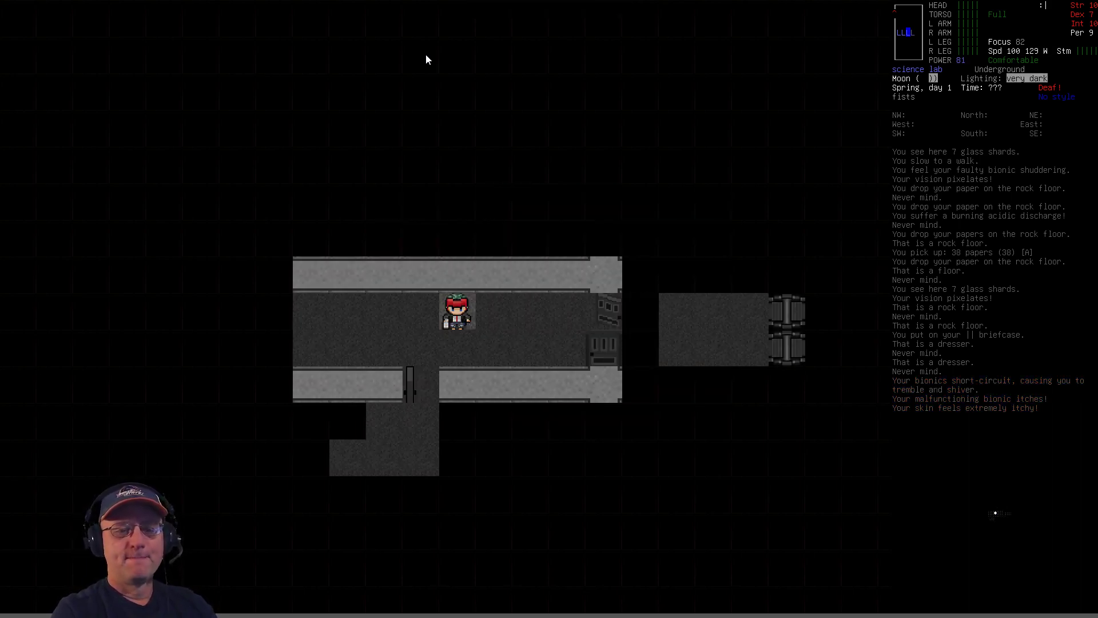
pyautogui.press('Left')
pyautogui.press('Left')
pyautogui.press('Left')
pyautogui.press('Left')
pyautogui.press('Left')
pyautogui.press('Left')
pyautogui.press('Left')
pyautogui.press('Left')
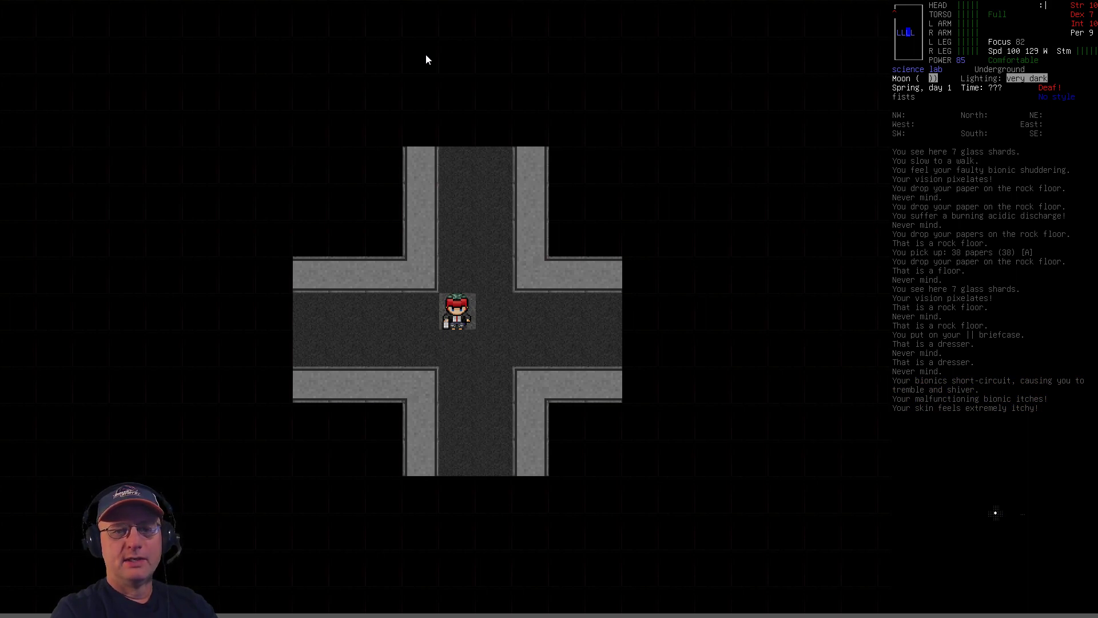
pyautogui.press('Down')
pyautogui.press('Down')
pyautogui.press('Down')
# - Enter the counter room and pick up the glass flask of purifier serum
pyautogui.press('Left')
pyautogui.press('Left')
pyautogui.press('Left')
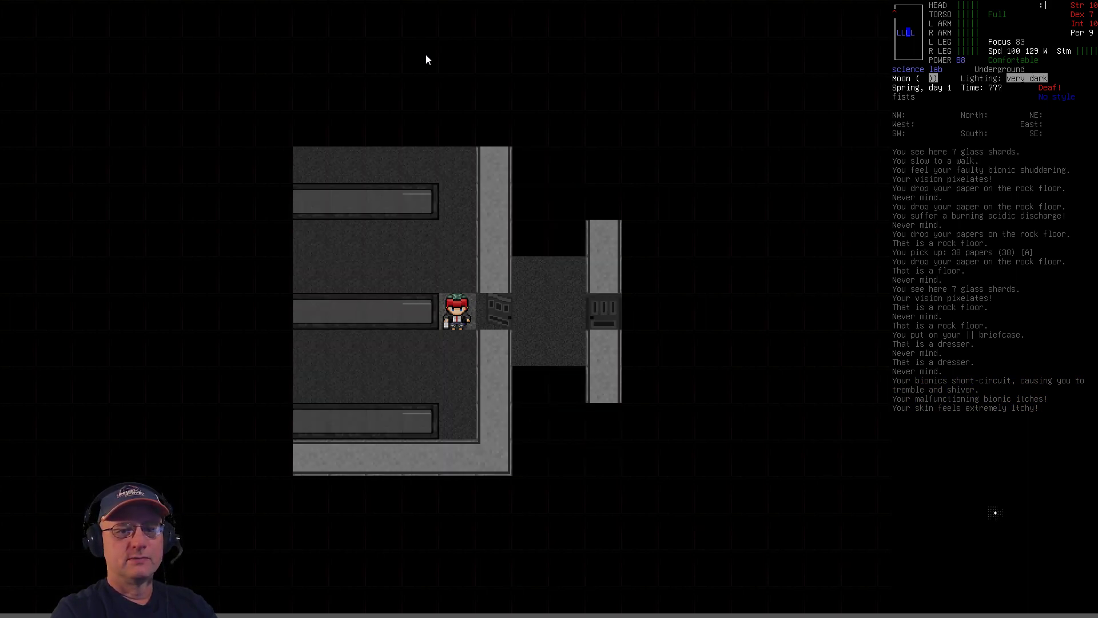
pyautogui.press('Left')
pyautogui.press('Left')
pyautogui.press('Left')
pyautogui.press('Left')
pyautogui.press('Left')
pyautogui.press('Left')
pyautogui.press('Left')
pyautogui.press('Left')
pyautogui.press('Down')
pyautogui.press('Down')
pyautogui.press('Down')
pyautogui.press('Down')
pyautogui.press('g')
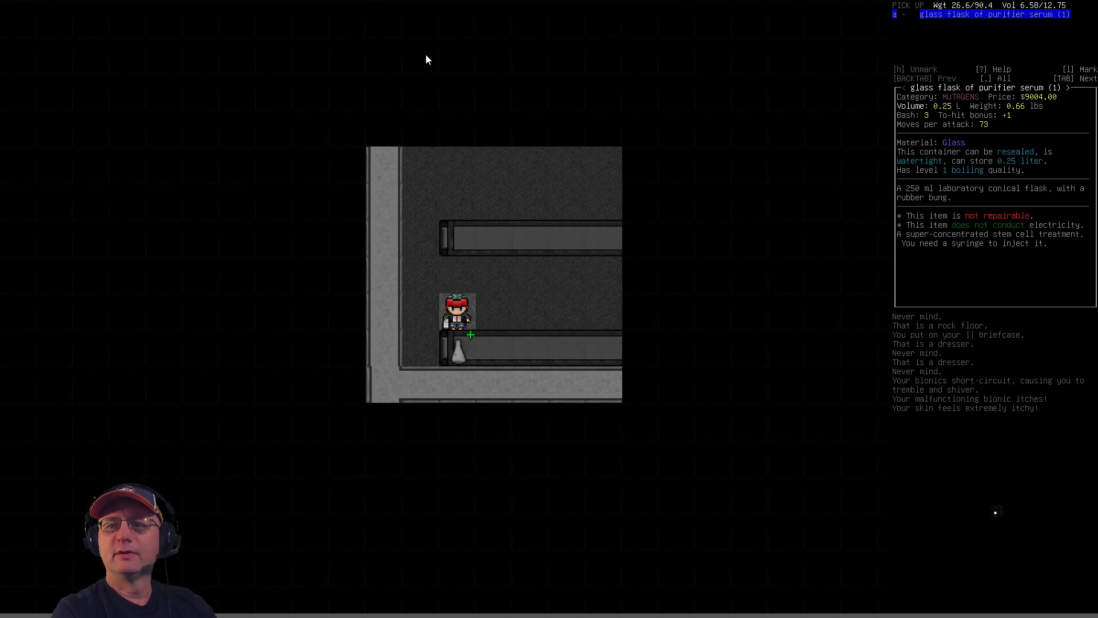
pyautogui.press('Return')
# - Wander out to the corridor and back, ending beside the far counter
pyautogui.press('Right')
pyautogui.press('Right')
pyautogui.press('Right')
pyautogui.press('Right')
pyautogui.press('Right')
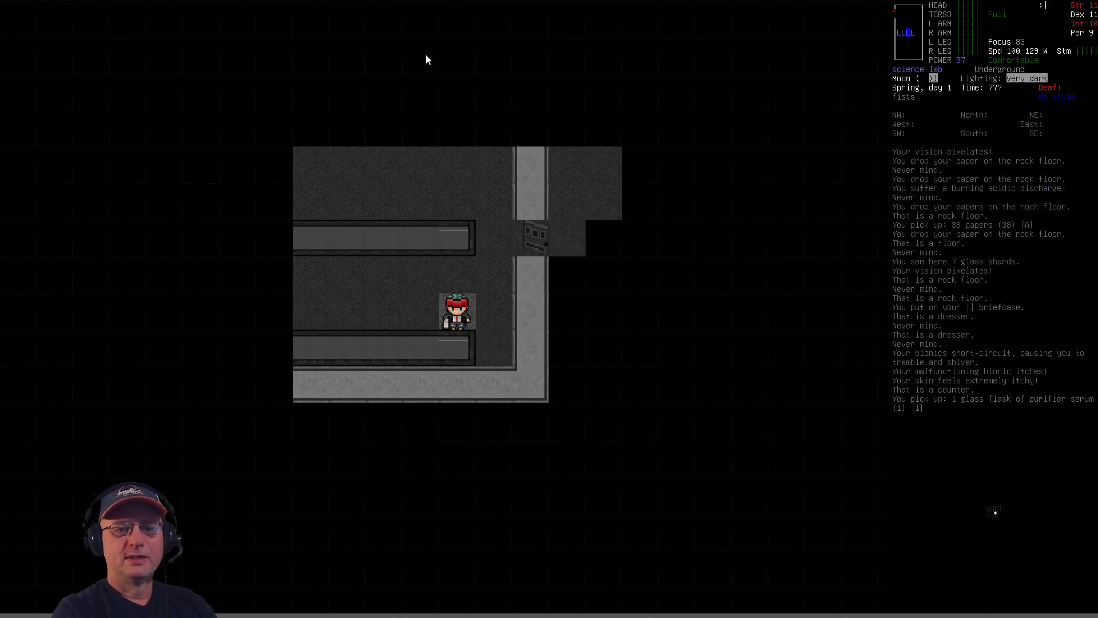
pyautogui.press('Up')
pyautogui.press('Up')
pyautogui.press('Right')
pyautogui.press('Right')
pyautogui.press('Right')
pyautogui.press('Right')
pyautogui.press('Right')
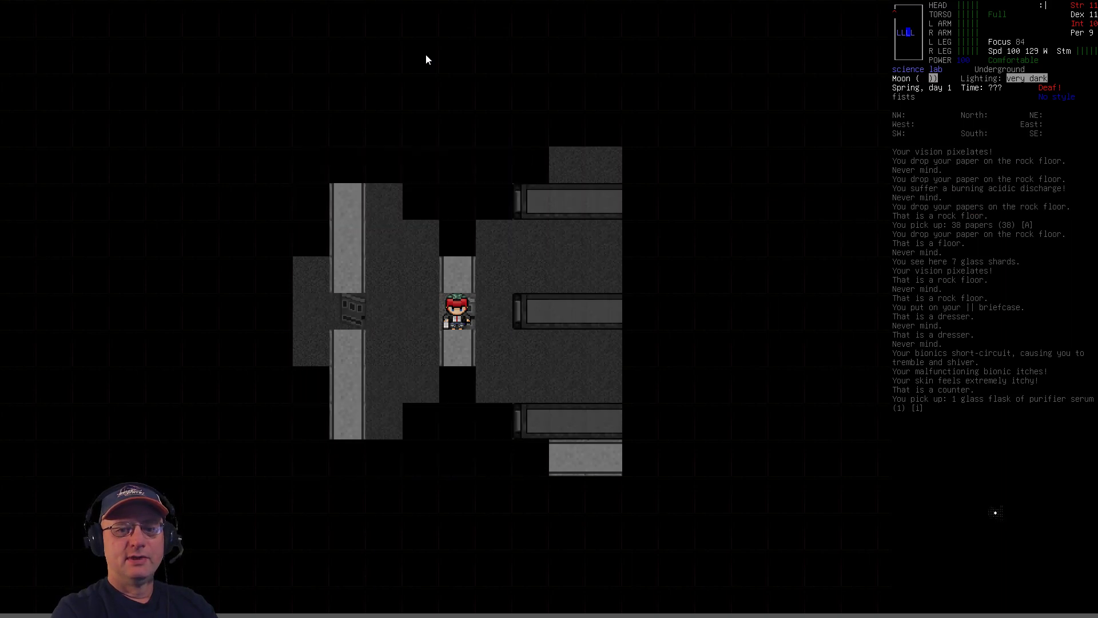
pyautogui.press('Right')
pyautogui.press('Right')
pyautogui.press('Right')
pyautogui.press('Down')
pyautogui.press('Up')
pyautogui.press('Up')
pyautogui.press('Right')
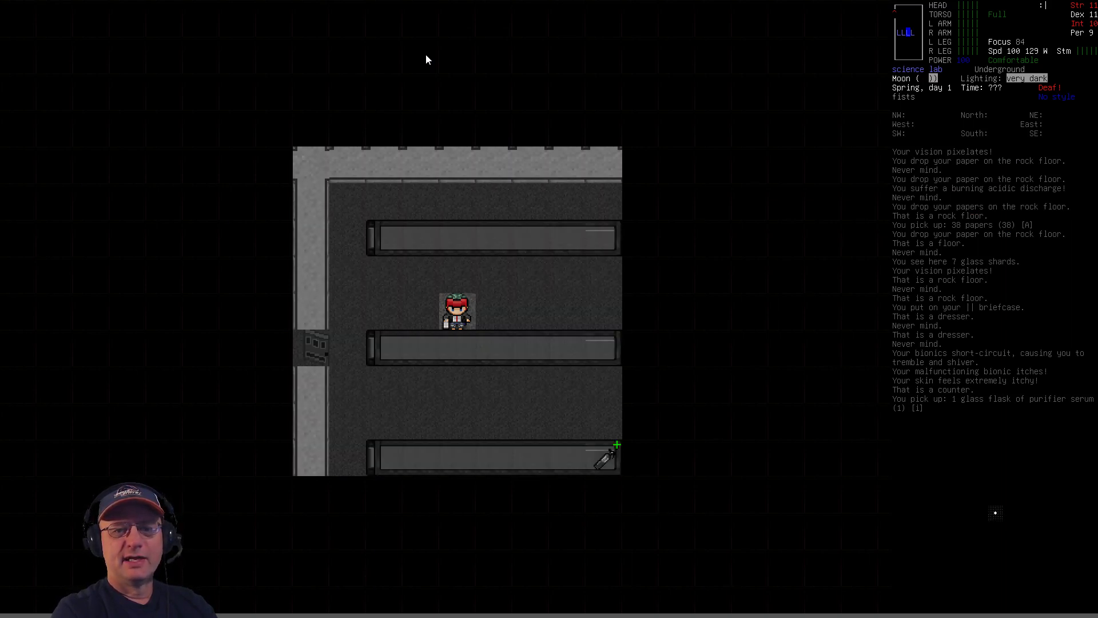
pyautogui.press('Right')
pyautogui.press('Right')
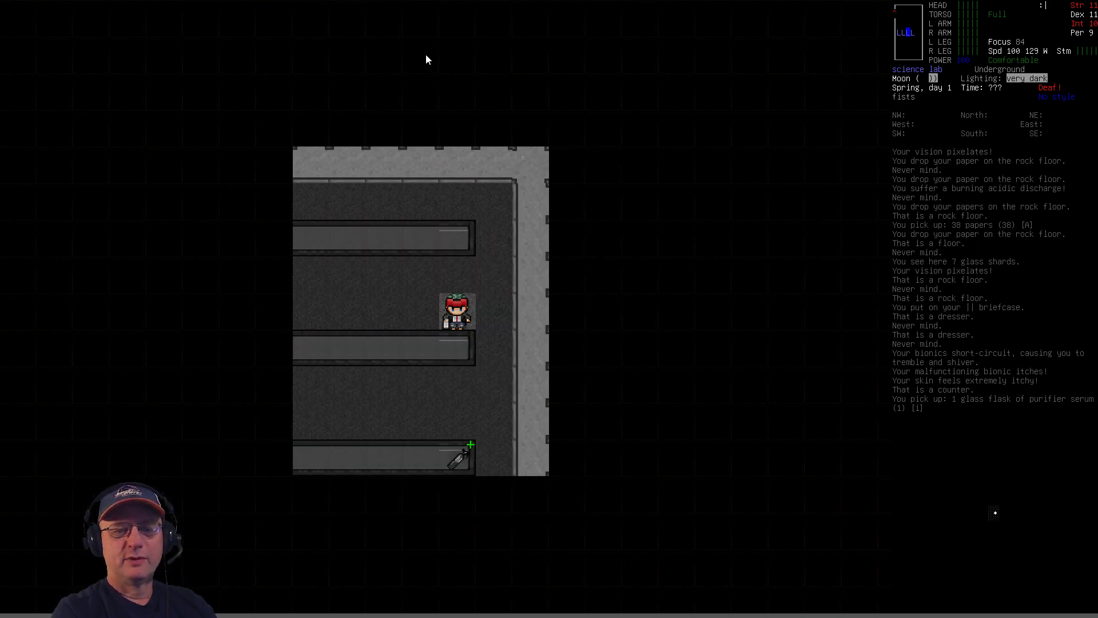
pyautogui.press('Down')
pyautogui.press('Down')
pyautogui.press('Down')
pyautogui.press('Down')
# - Pick up the small fire extinguisher from the counter
pyautogui.press('g')
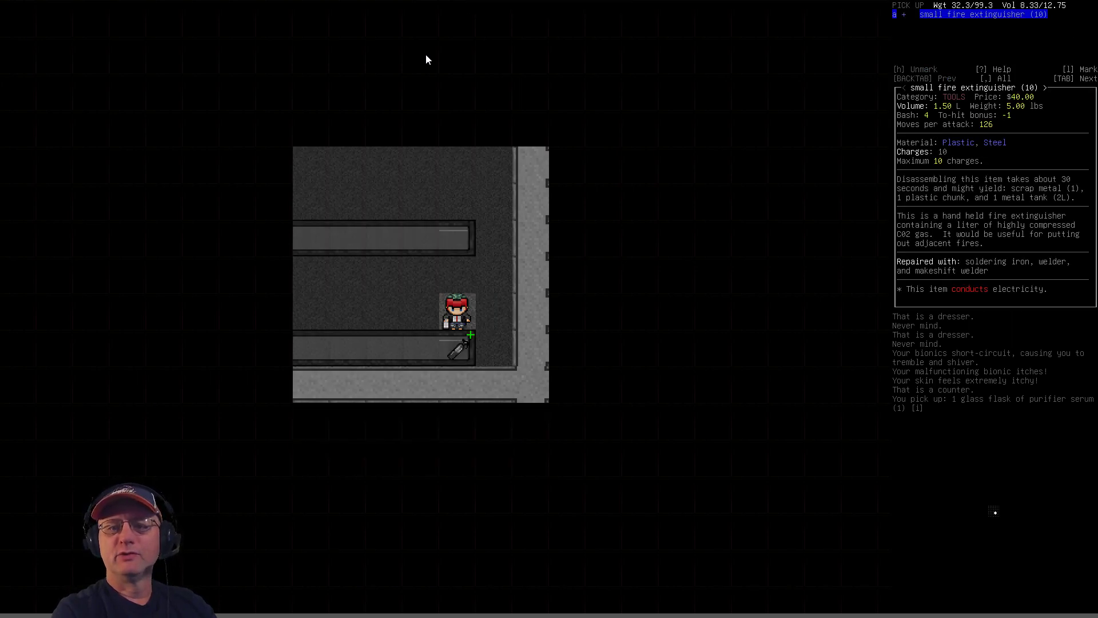
pyautogui.press('Return')
# - Walk back out along the corridors to the door of the next room
pyautogui.press('Left')
pyautogui.press('Left')
pyautogui.press('Left')
pyautogui.press('Left')
pyautogui.press('Up')
pyautogui.press('Up')
pyautogui.press('Down')
pyautogui.press('Down')
pyautogui.press('Down')
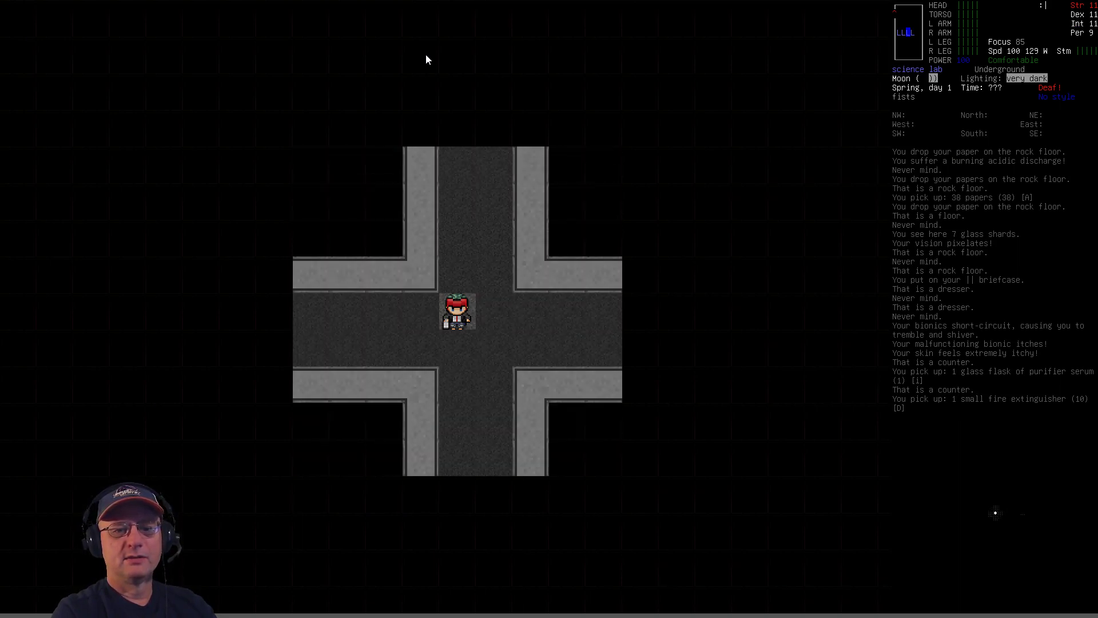
pyautogui.press('Down')
pyautogui.press('Down')
pyautogui.press('Down')
pyautogui.press('Left')
# - Check the dressers, leaving the denim shorts and other contents in place
pyautogui.press('Left')
pyautogui.press('Left')
pyautogui.press('Left')
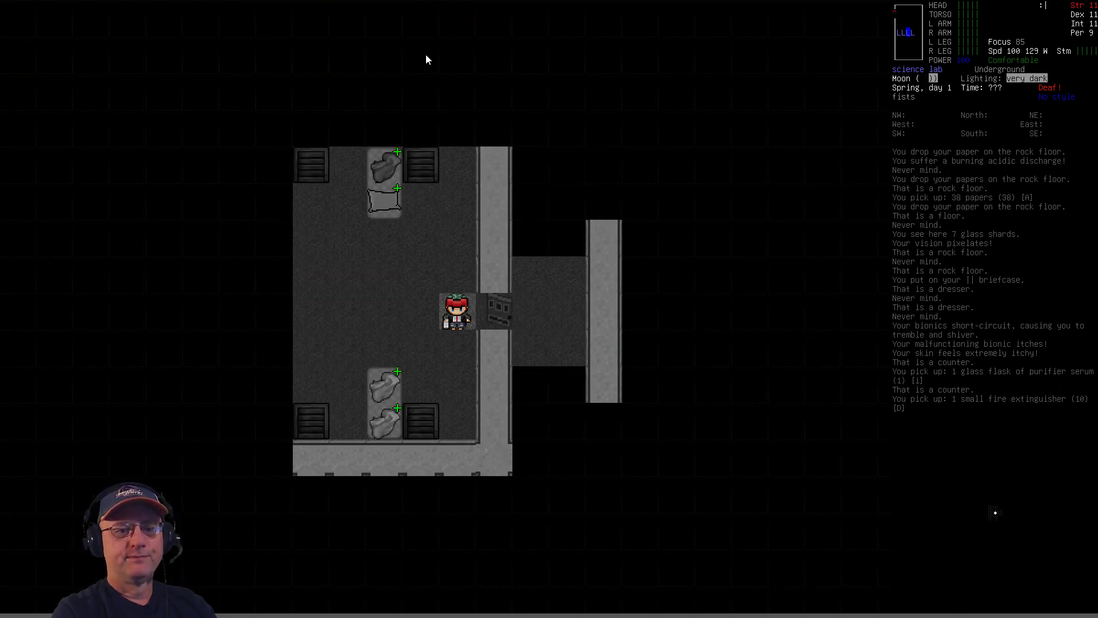
pyautogui.press('Down')
pyautogui.press('Down')
pyautogui.press('Left')
pyautogui.press('g')
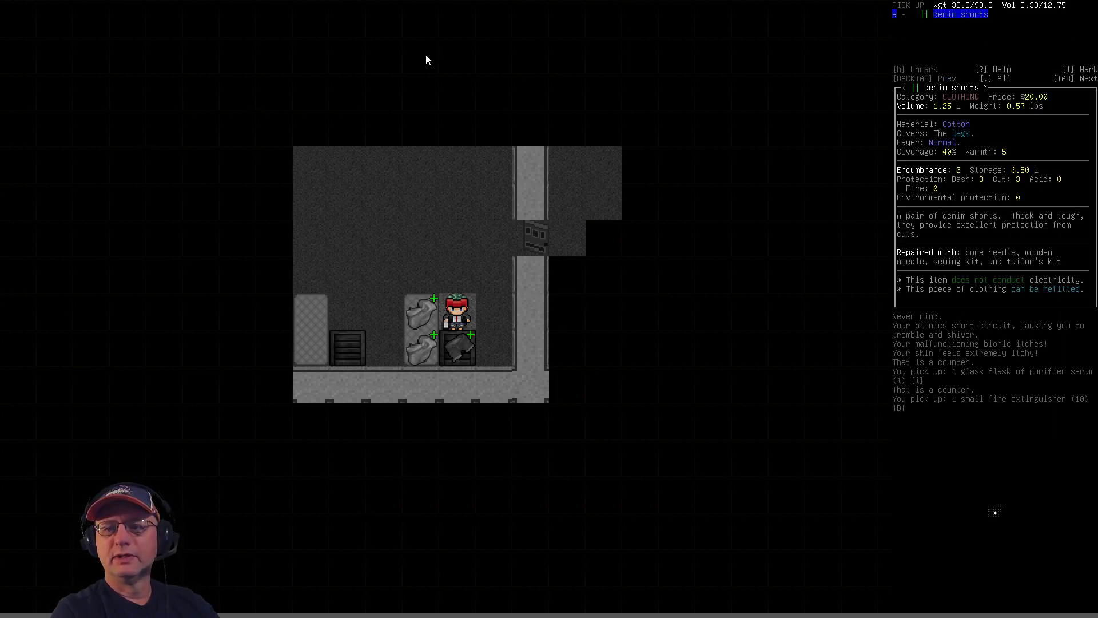
pyautogui.press('Escape')
pyautogui.press('Left')
pyautogui.press('Left')
pyautogui.press('g')
pyautogui.press('Escape')
pyautogui.press('Left')
pyautogui.press('Left')
pyautogui.press('Left')
pyautogui.press('Left')
# - Pick up the sewing kit, the mp3 player and the pair of socks
pyautogui.press('g')
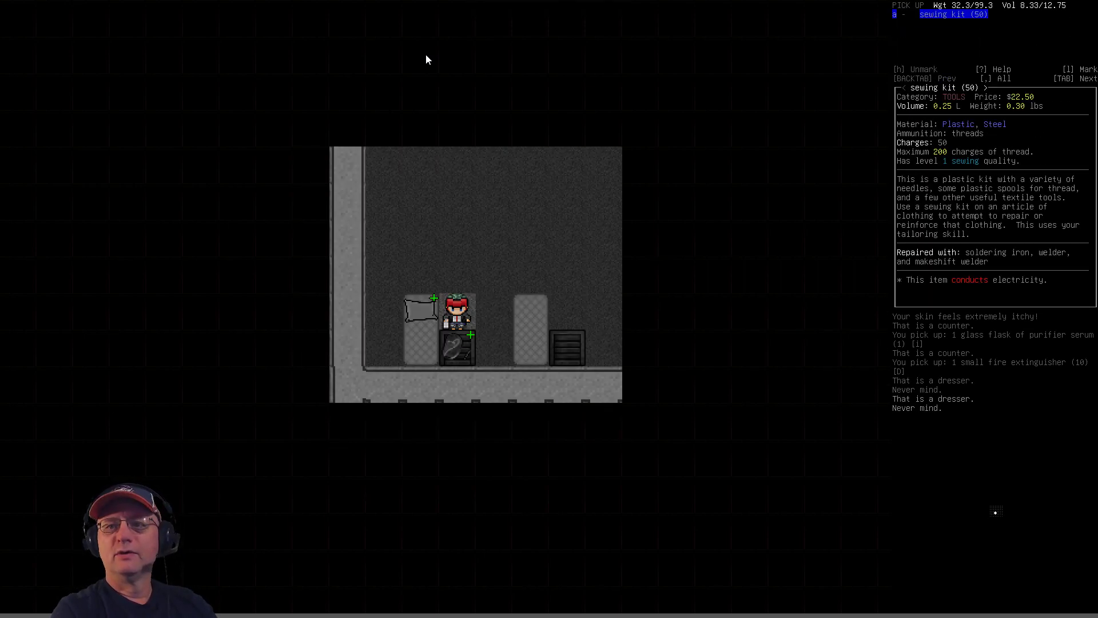
pyautogui.press('Return')
pyautogui.press('Up')
pyautogui.press('Up')
pyautogui.press('Up')
pyautogui.press('Up')
pyautogui.press('Up')
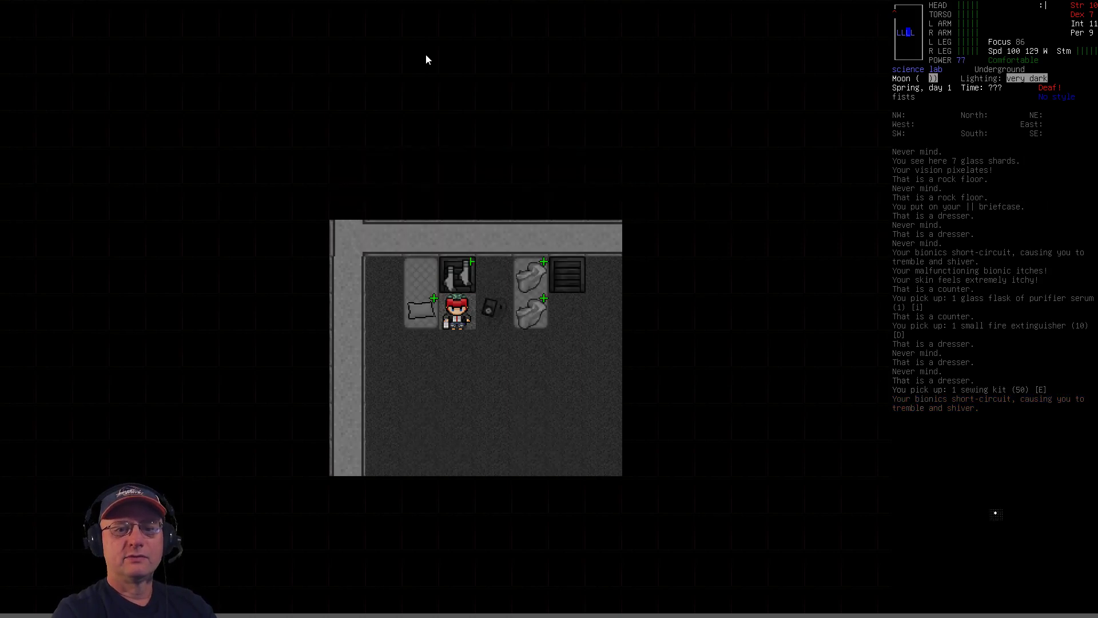
pyautogui.press('g')
pyautogui.press('Return')
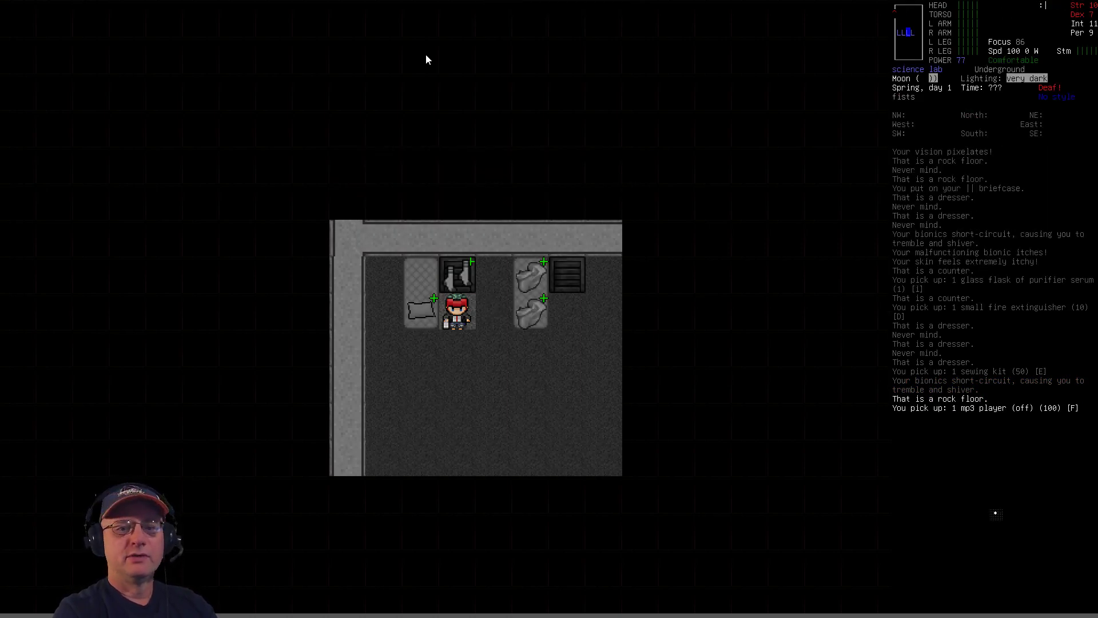
pyautogui.press('g')
pyautogui.press('Up')
pyautogui.press('Return')
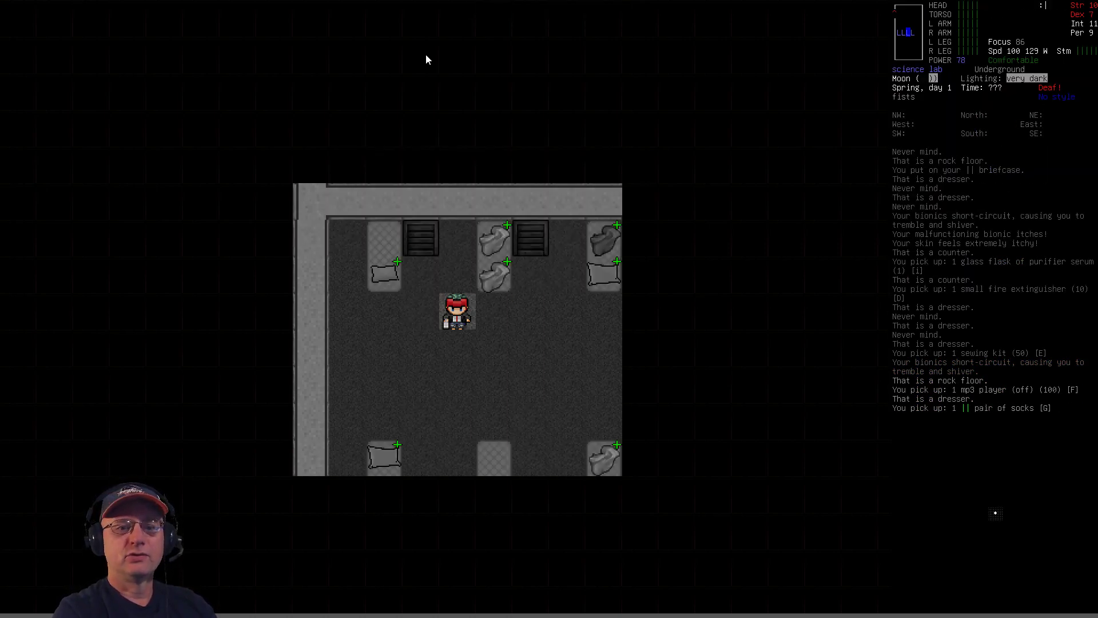
# - Leave the jeans in the dresser, glance at inventory, and bring up Sort Armor
pyautogui.press('g')
pyautogui.press('Up')
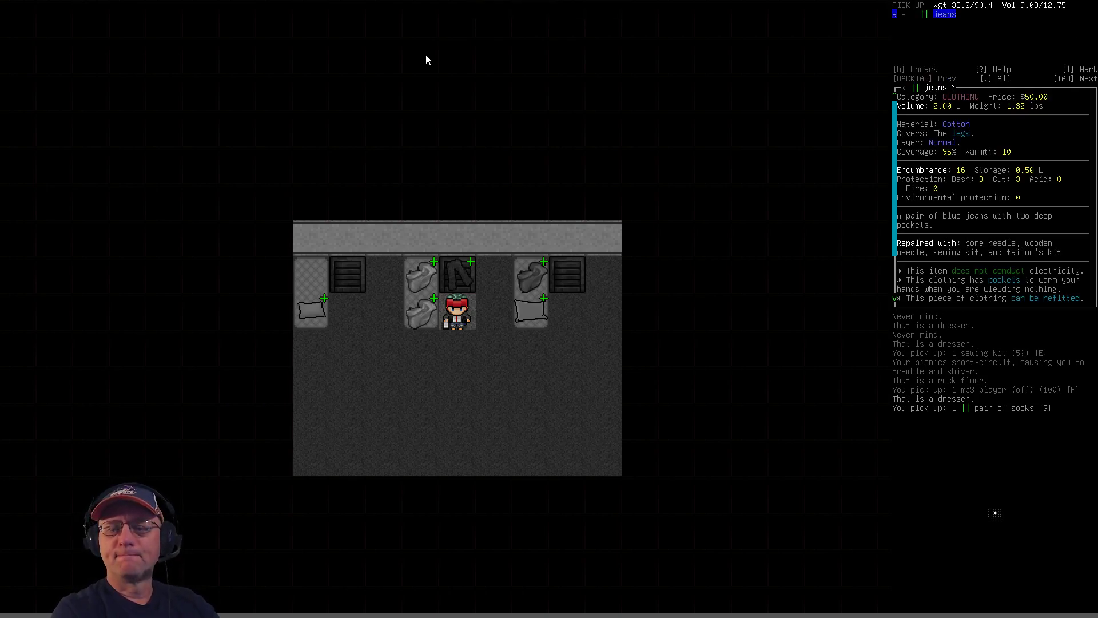
pyautogui.press('Escape')
pyautogui.press('n')
pyautogui.press('i')
pyautogui.press('Escape')
pyautogui.press('+')
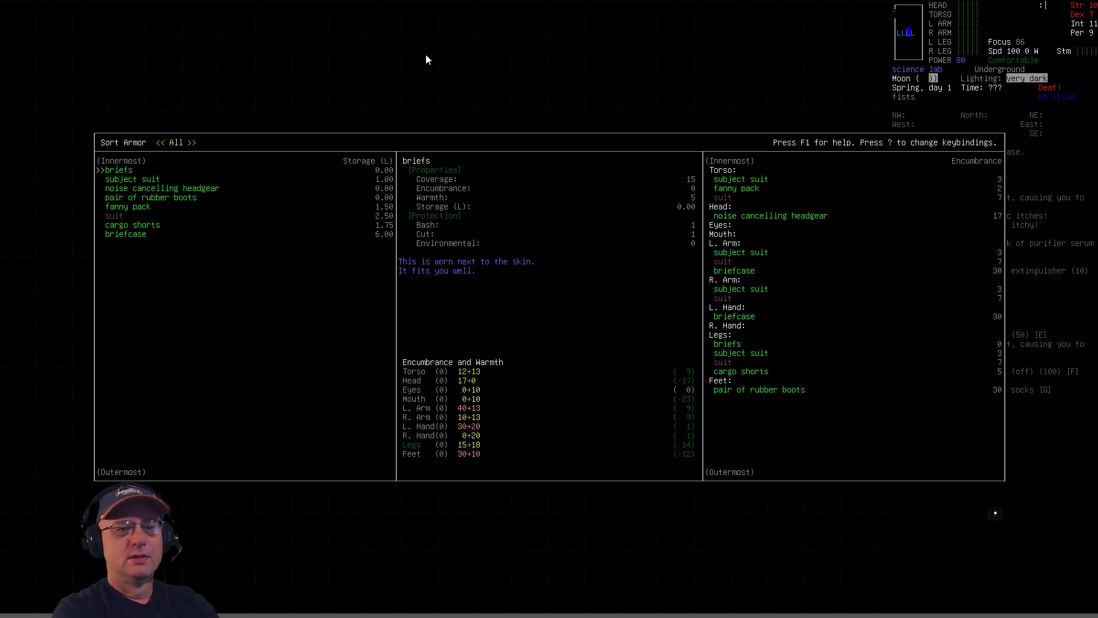
# - Review the torso layer, inspecting the fanny pack and the suit
pyautogui.press('Tab')
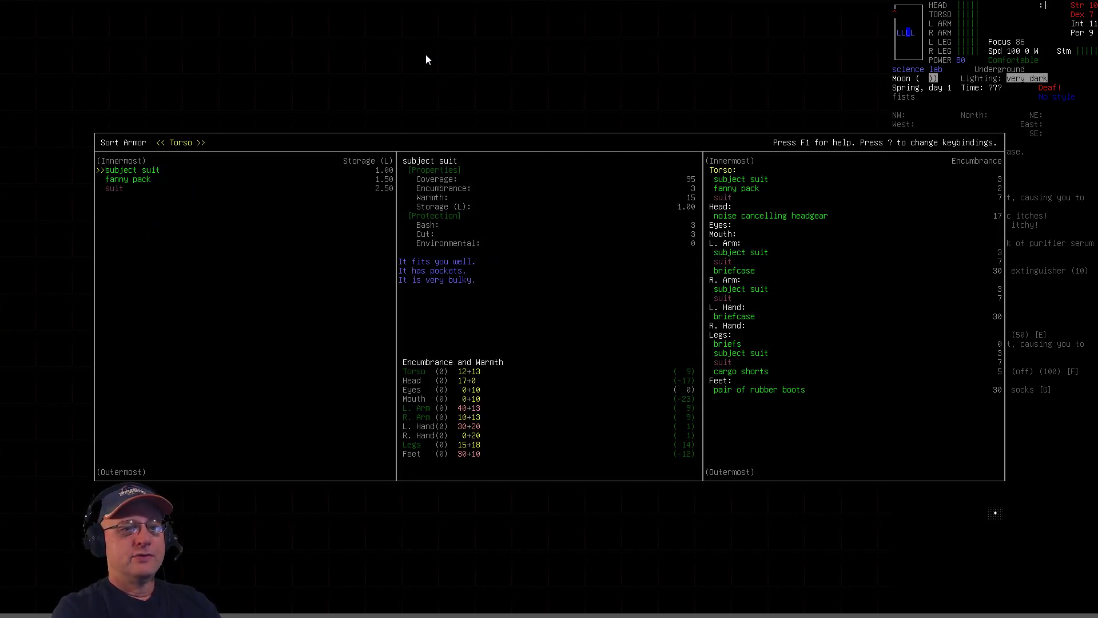
pyautogui.press('Down')
pyautogui.press('Down')
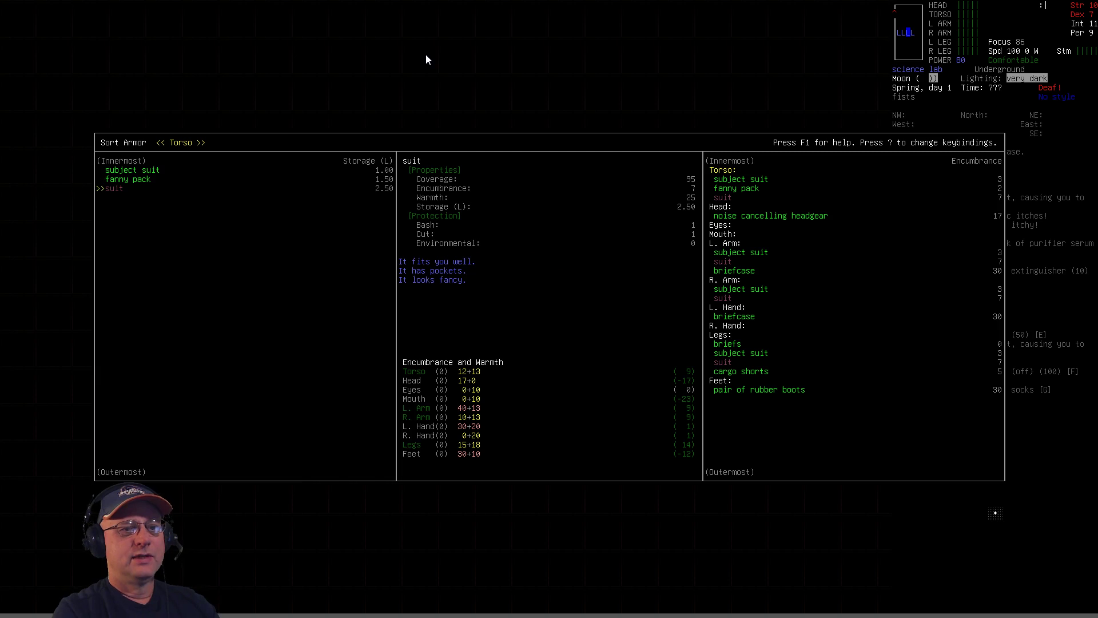
pyautogui.press('Up')
pyautogui.press('Up')
pyautogui.press('Up')
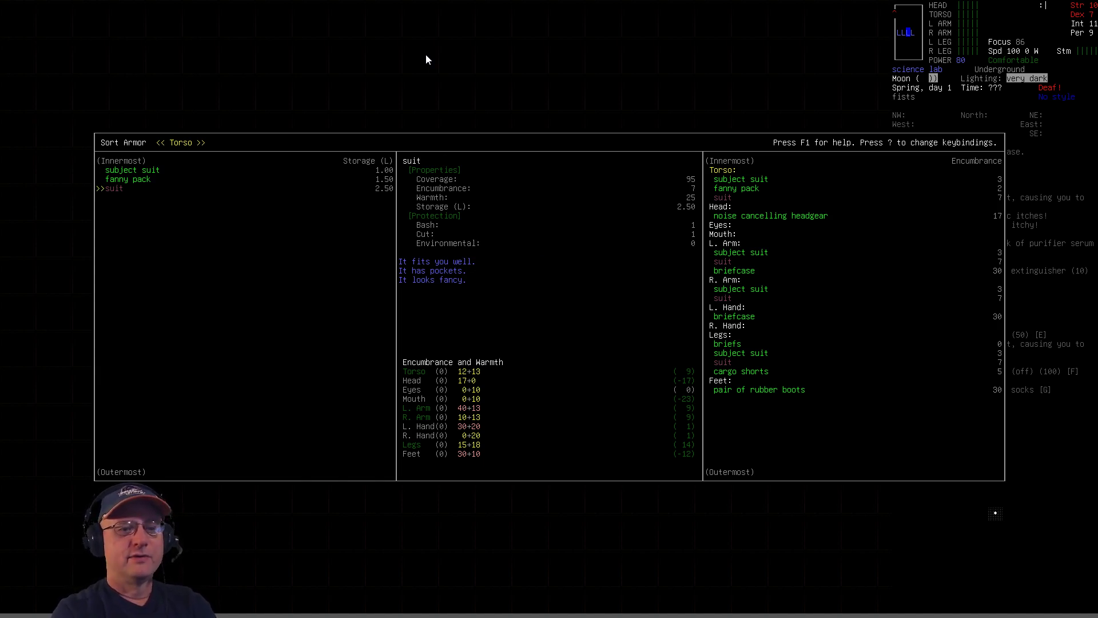
pyautogui.press('Escape')
# - Start a multidrop on the survivor's own tile and move to the worn items list
pyautogui.hotkey('shift', 'd')
pyautogui.press('.')
pyautogui.press('Right')
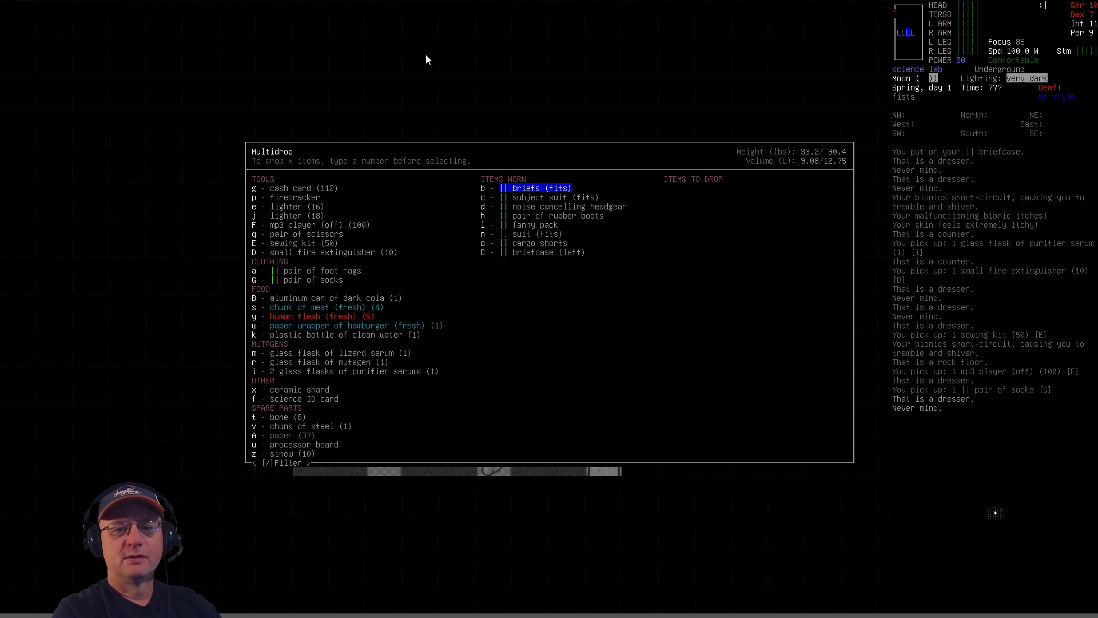
# - Drop the subject suit and check the clothing layers without it
pyautogui.press('Down')
pyautogui.press('Down')
pyautogui.press('Down')
pyautogui.press('Down')
pyautogui.press('Down')
pyautogui.press('Up')
pyautogui.press('Up')
pyautogui.press('Up')
pyautogui.press('Up')
pyautogui.press('Return')
pyautogui.press('Return')
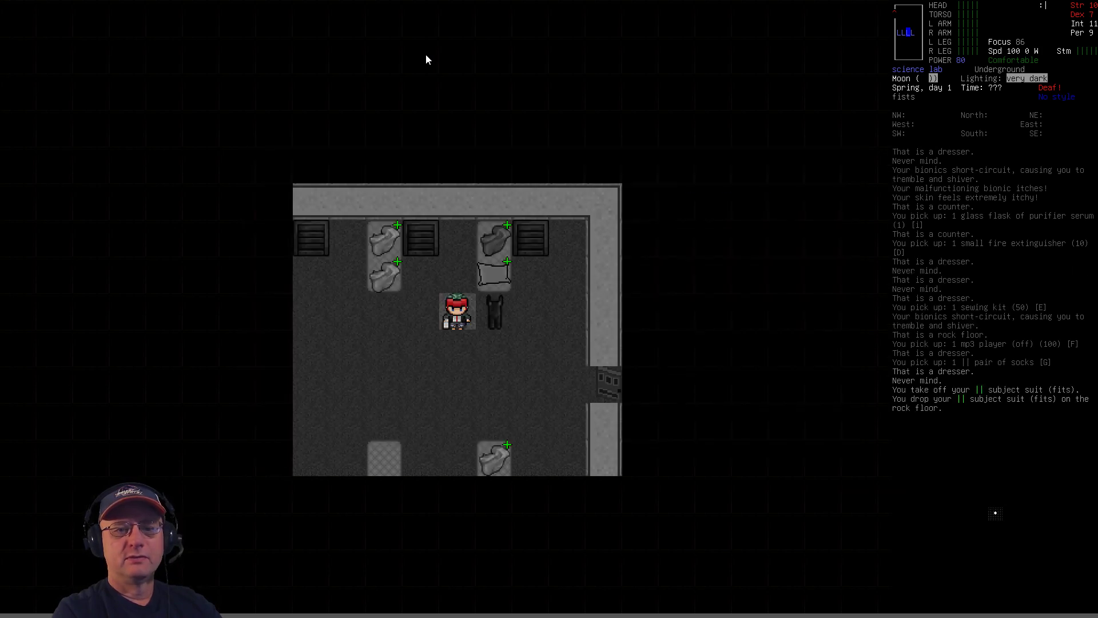
pyautogui.press('+')
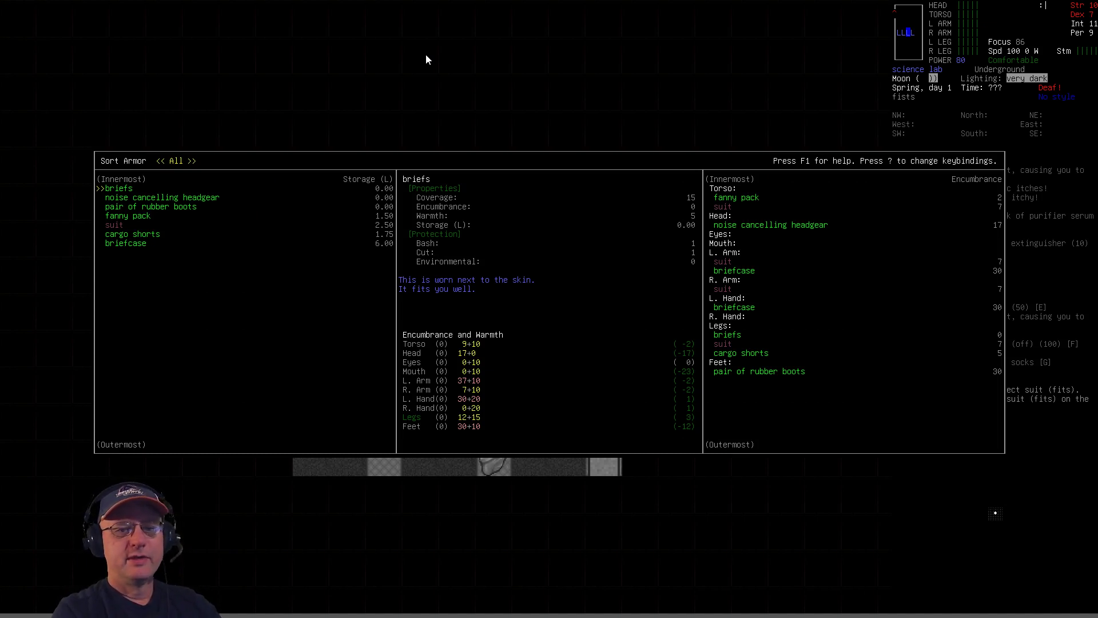
pyautogui.press('Escape')
# - Take the jeans from the dresser and put them on
pyautogui.press('y')
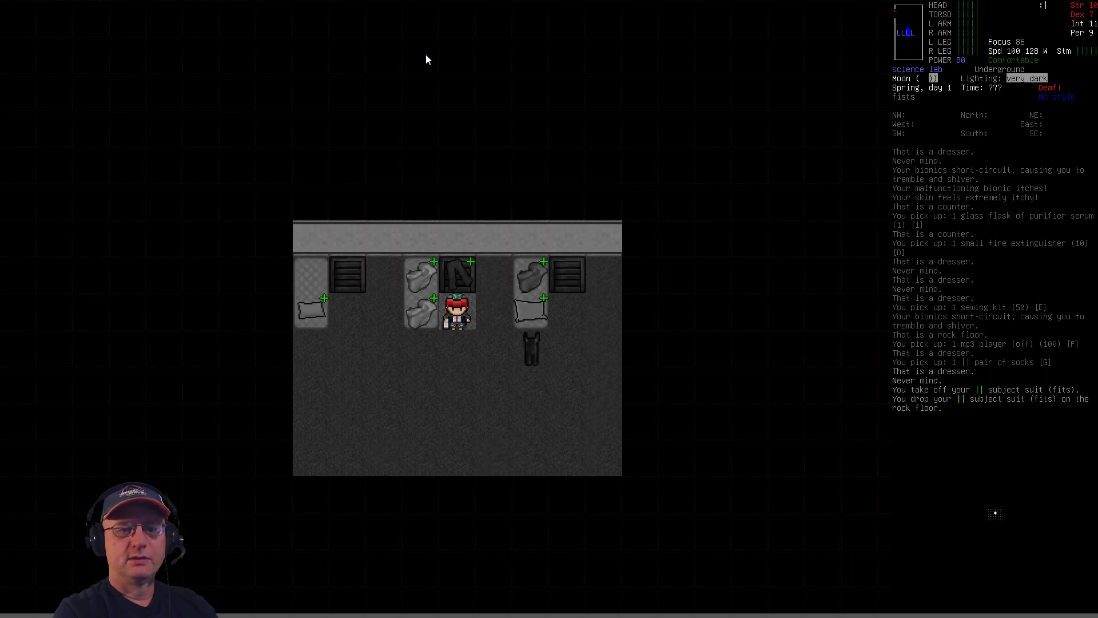
pyautogui.press('e')
pyautogui.press('k')
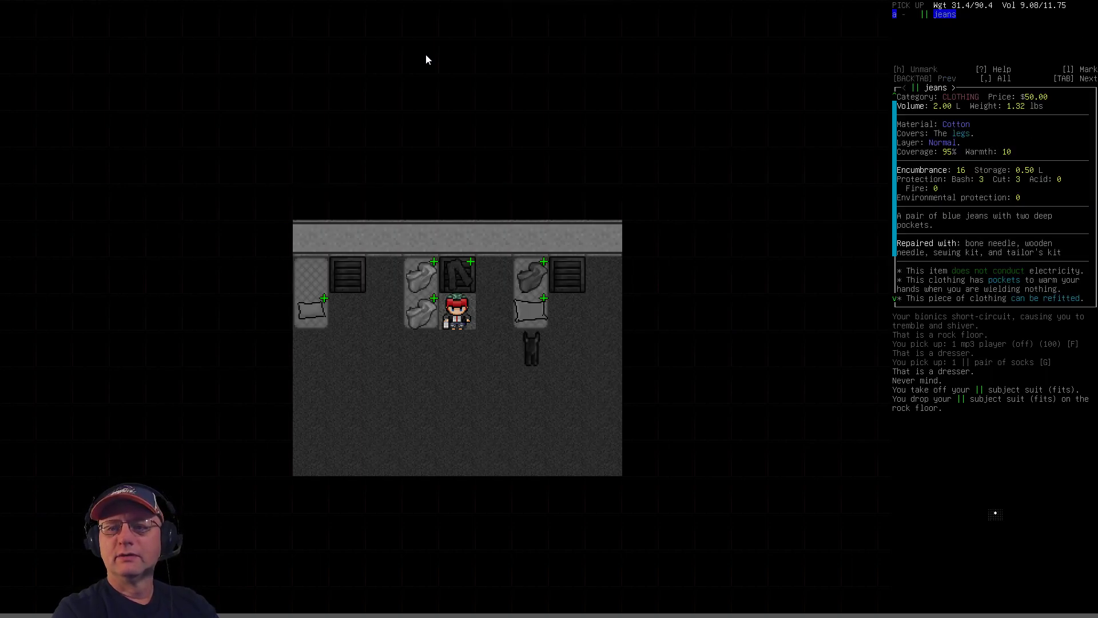
pyautogui.press('a')
pyautogui.press('Return')
pyautogui.press('W')
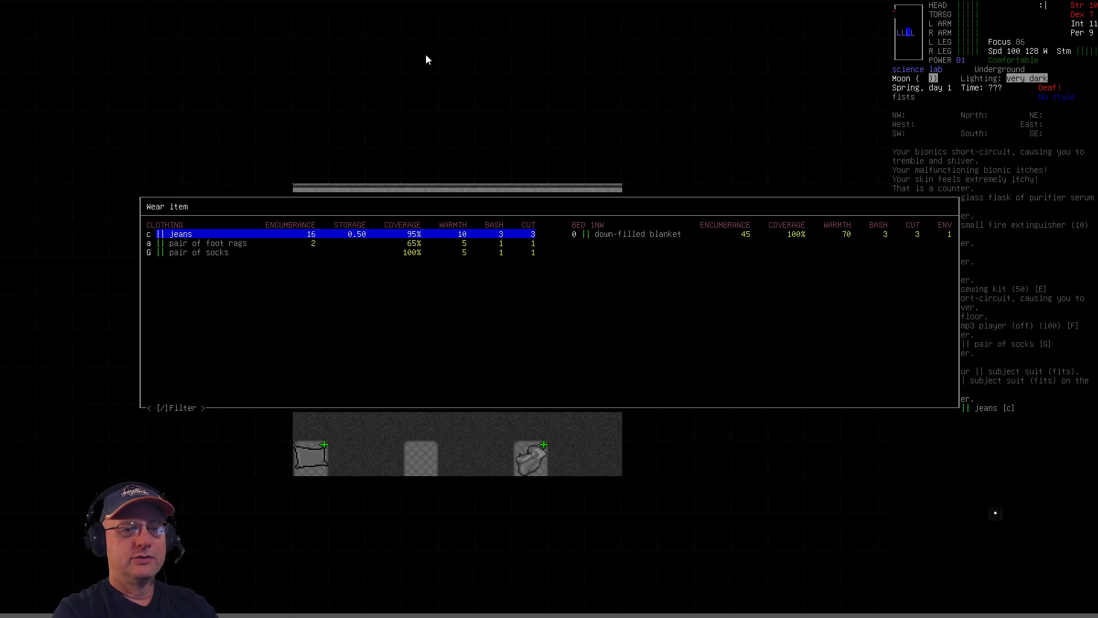
pyautogui.press('Return')
# - Browse the drop list past the foot rags, then put on the pair of socks instead
pyautogui.press('l')
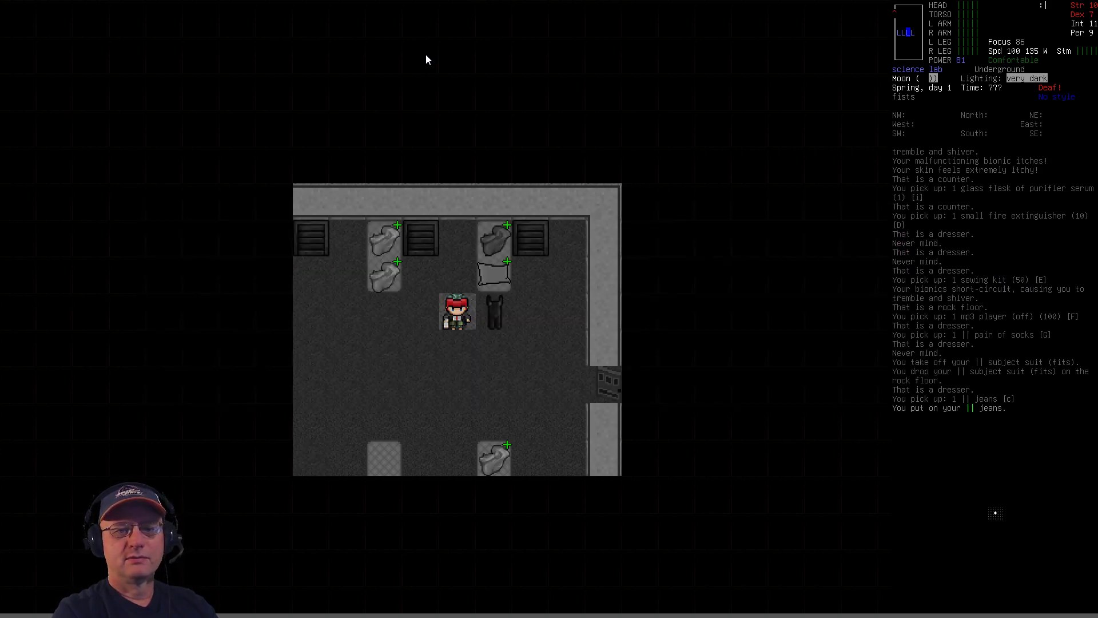
pyautogui.press('D')
pyautogui.press('Down')
pyautogui.press('Down')
pyautogui.press('Down')
pyautogui.press('Down')
pyautogui.press('Down')
pyautogui.press('Down')
pyautogui.press('Down')
pyautogui.press('Down')
pyautogui.press('Up')
pyautogui.press('Down')
pyautogui.press('Escape')
pyautogui.press('W')
pyautogui.press('G')
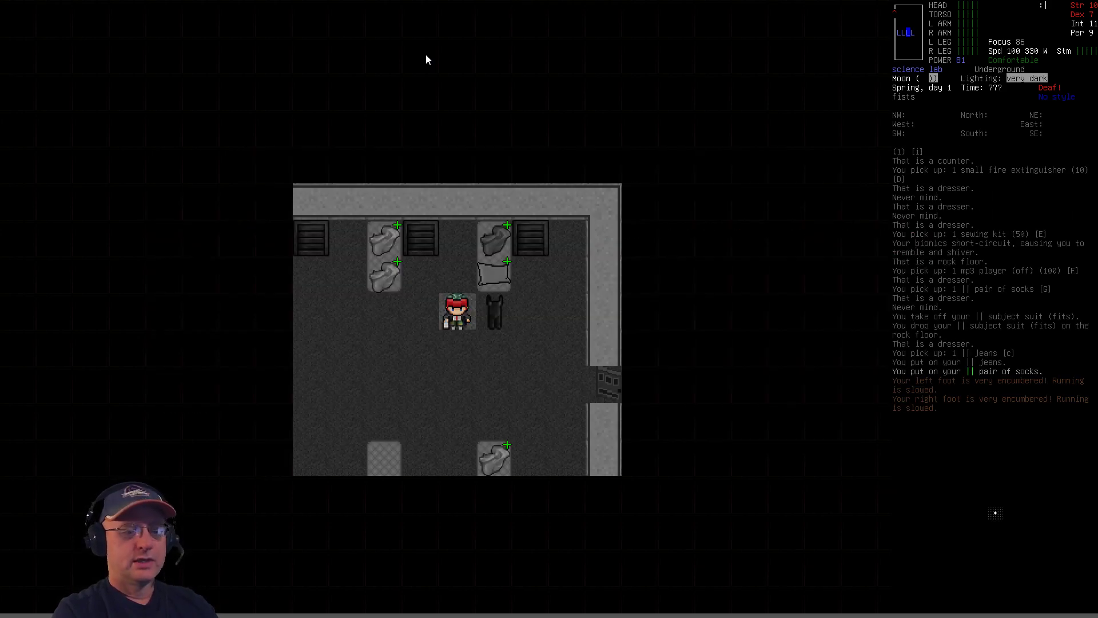
pyautogui.press('+')
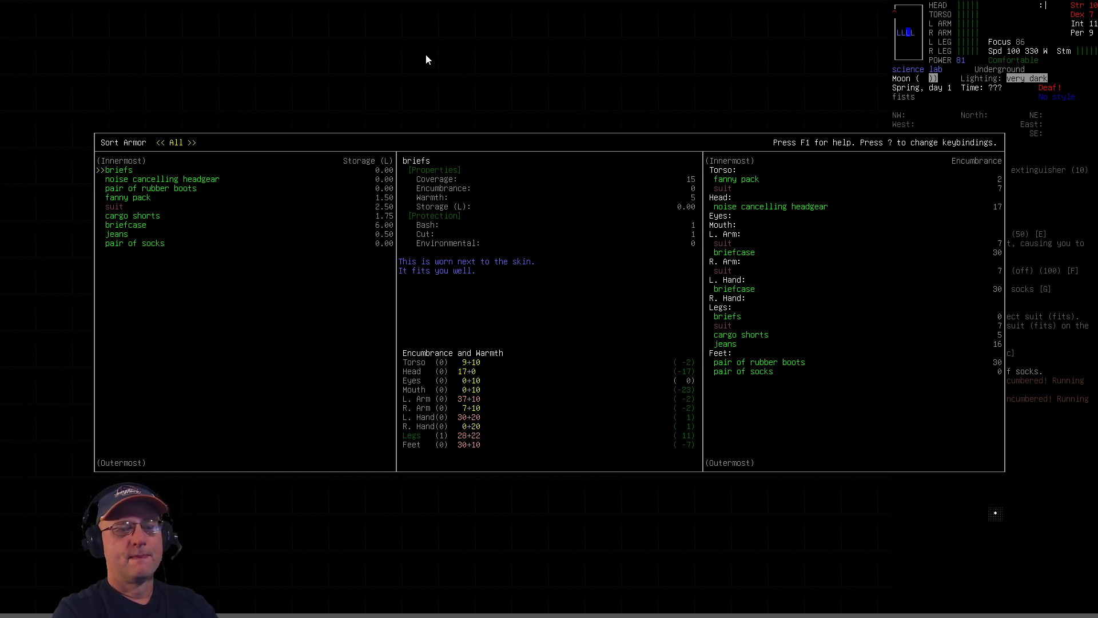
pyautogui.press('Tab')
pyautogui.press('Tab')
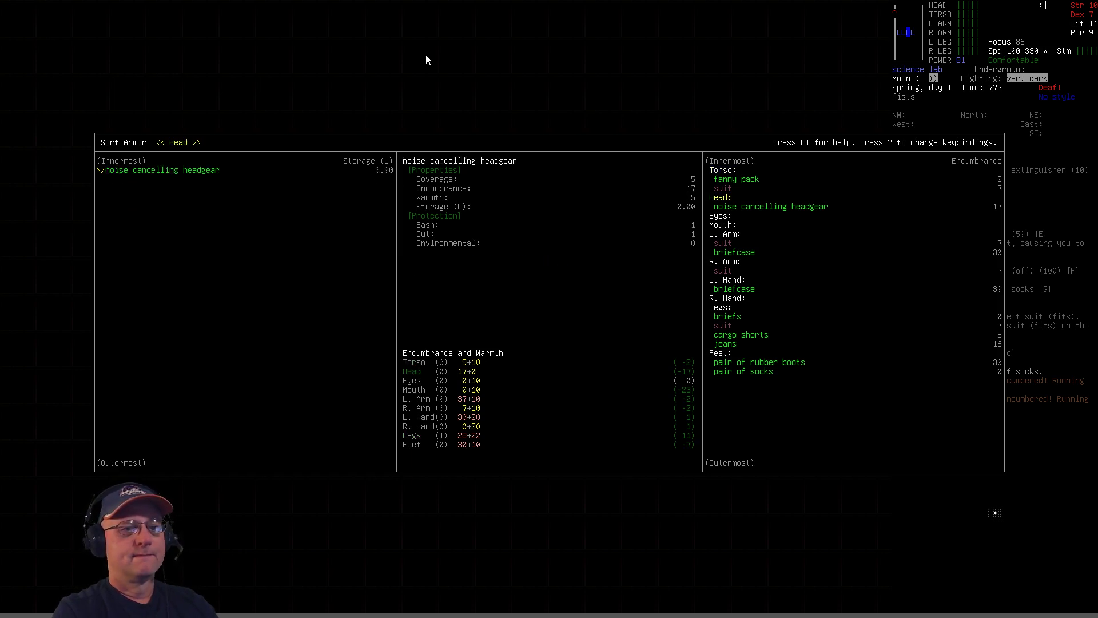
pyautogui.press('Tab')
pyautogui.press('Tab')
pyautogui.press('Tab')
pyautogui.press('Tab')
pyautogui.press('Tab')
pyautogui.press('Tab')
pyautogui.press('Tab')
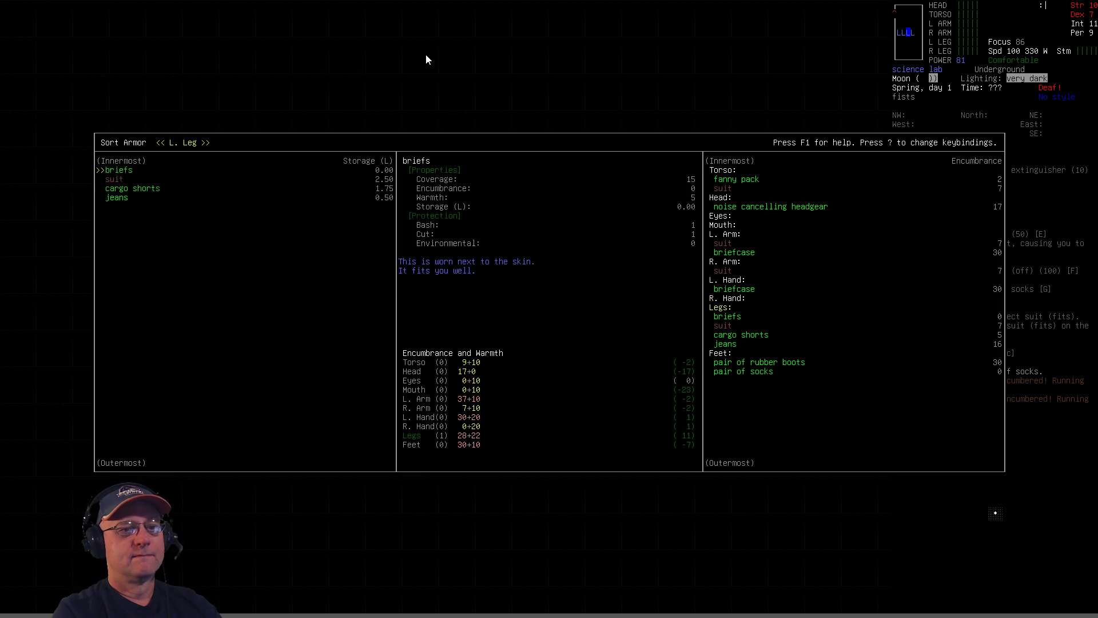
pyautogui.press('Down')
pyautogui.press('Down')
pyautogui.press('Up')
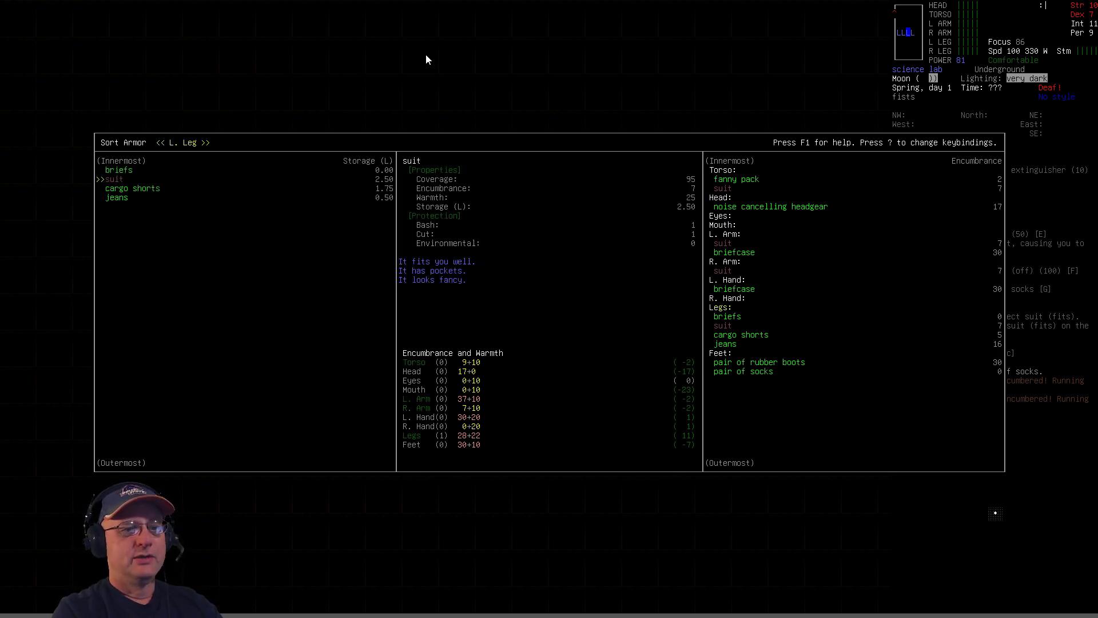
pyautogui.press('Down')
pyautogui.press('Down')
pyautogui.press('Up')
pyautogui.press('Up')
pyautogui.press('Down')
pyautogui.press('Down')
pyautogui.press('Up')
pyautogui.press('Up')
pyautogui.press('Down')
pyautogui.press('Down')
pyautogui.press('Up')
pyautogui.press('Up')
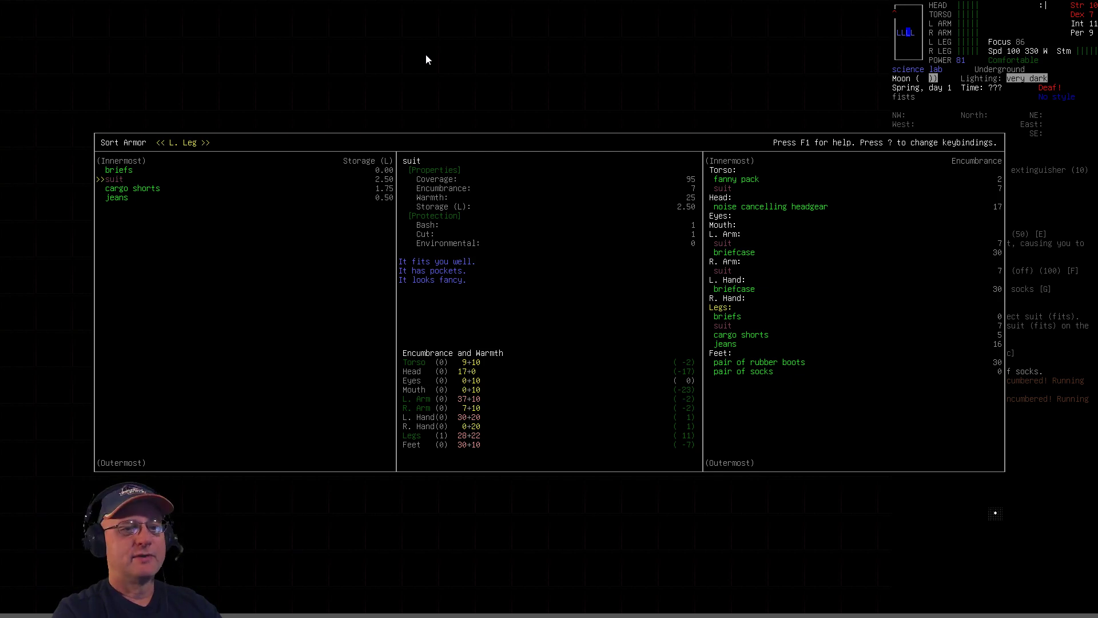
pyautogui.press('Down')
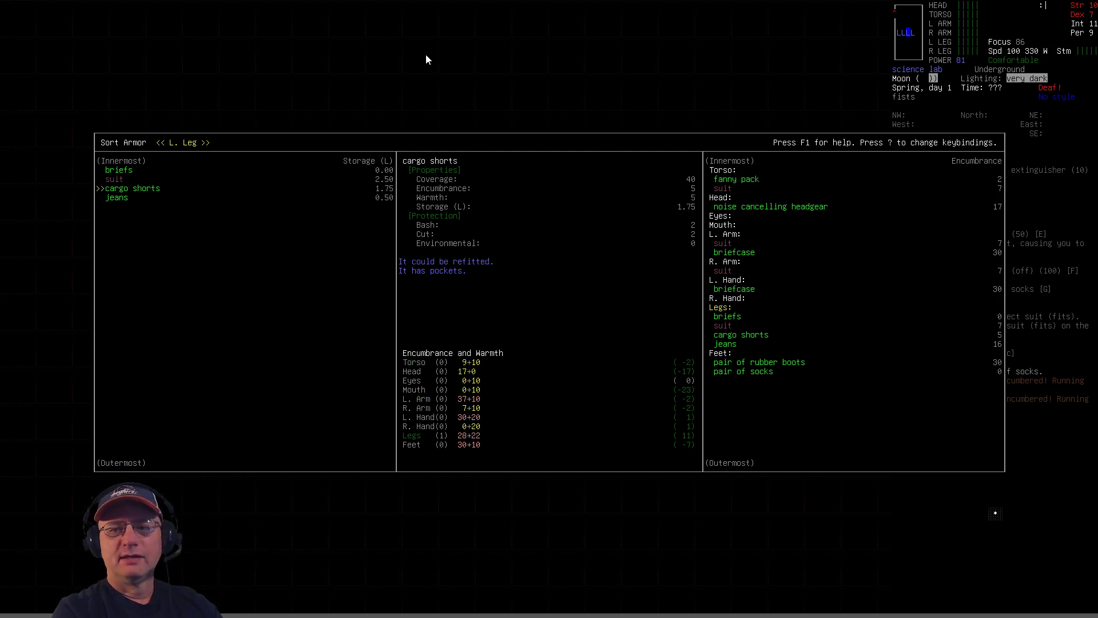
pyautogui.press('Down')
pyautogui.press('Up')
pyautogui.press('Up')
pyautogui.press('Down')
# - Check inventory and browse the worn items in multidrop without dropping anything
pyautogui.press('Escape')
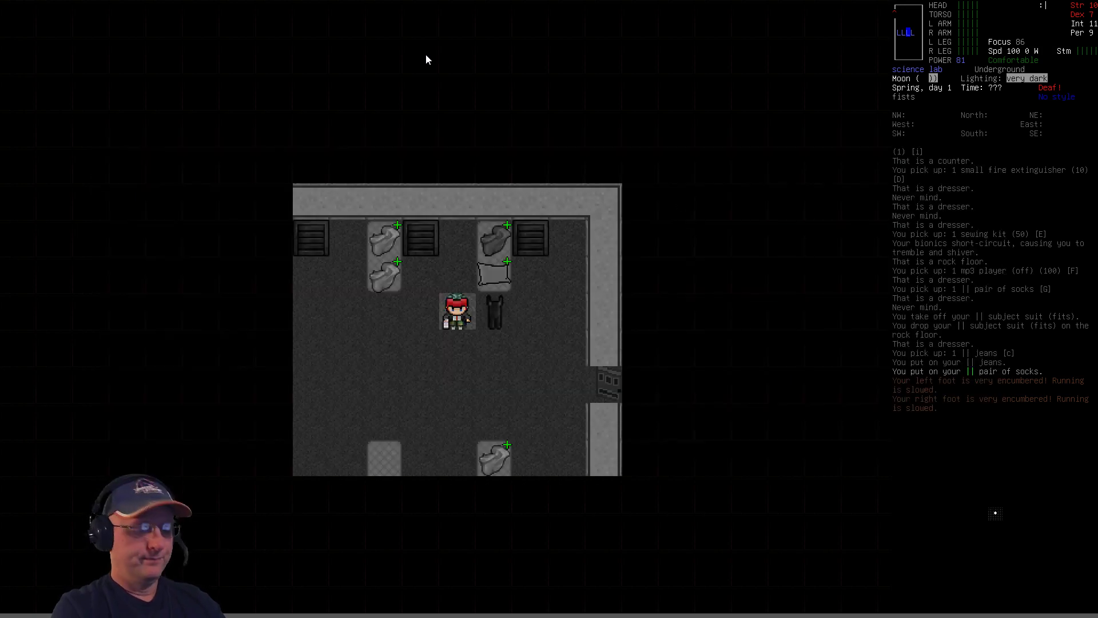
pyautogui.press('i')
pyautogui.press('Escape')
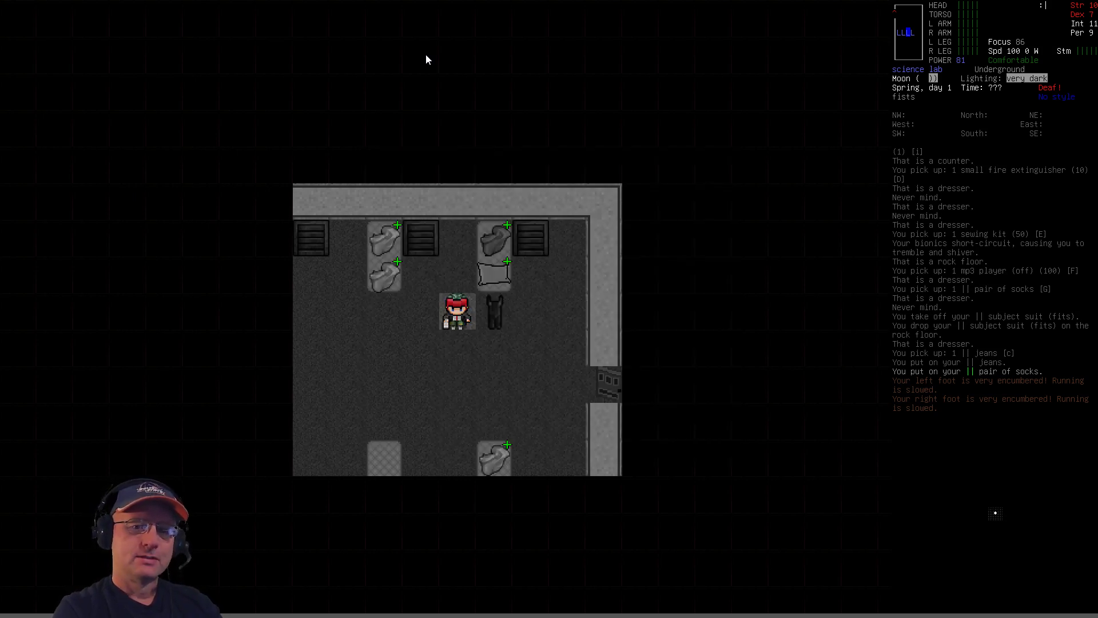
pyautogui.press('D')
pyautogui.press('.')
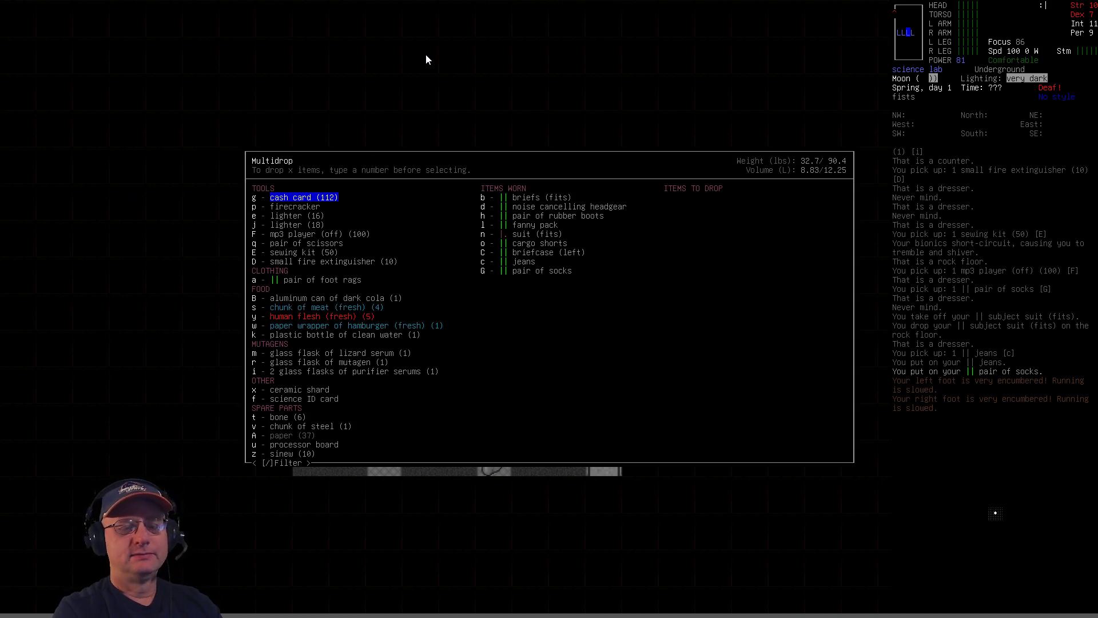
pyautogui.press('Right')
pyautogui.press('Up')
pyautogui.press('Up')
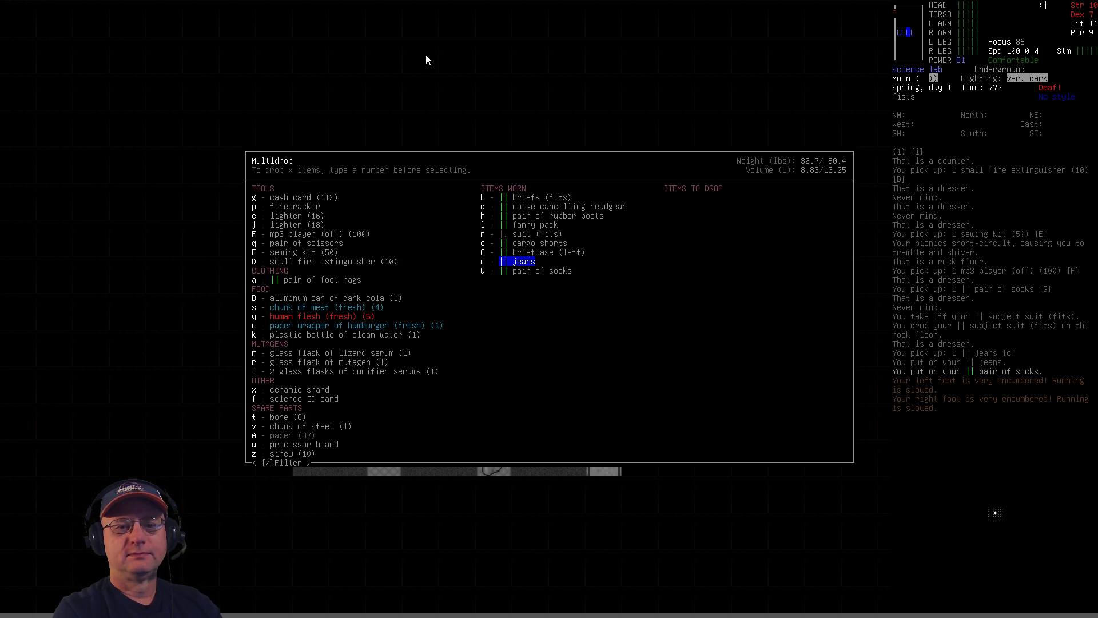
pyautogui.press('Up')
pyautogui.press('Up')
pyautogui.press('Up')
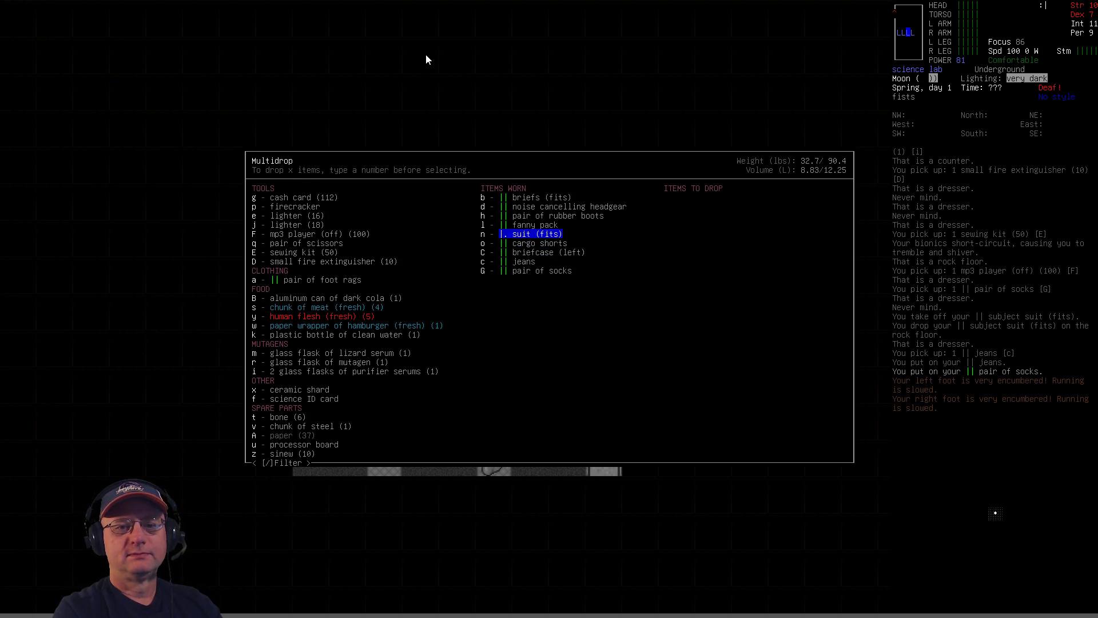
pyautogui.press('Down')
pyautogui.press('Down')
pyautogui.press('Down')
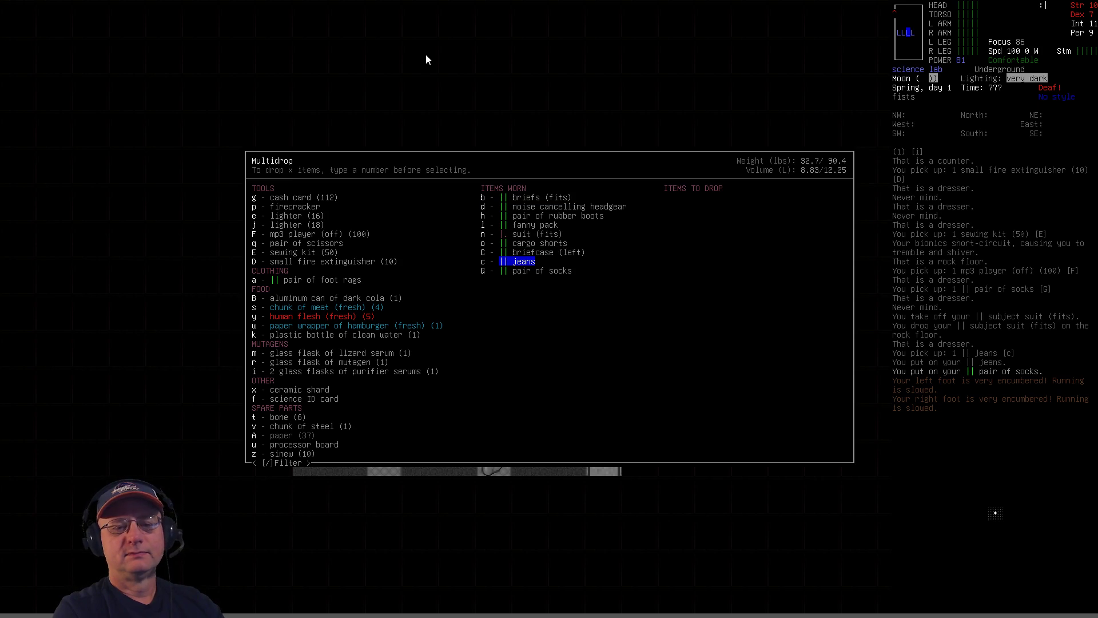
pyautogui.press('Escape')
# - Take off the jeans and bring up the Sort Armor overview
pyautogui.press('T')
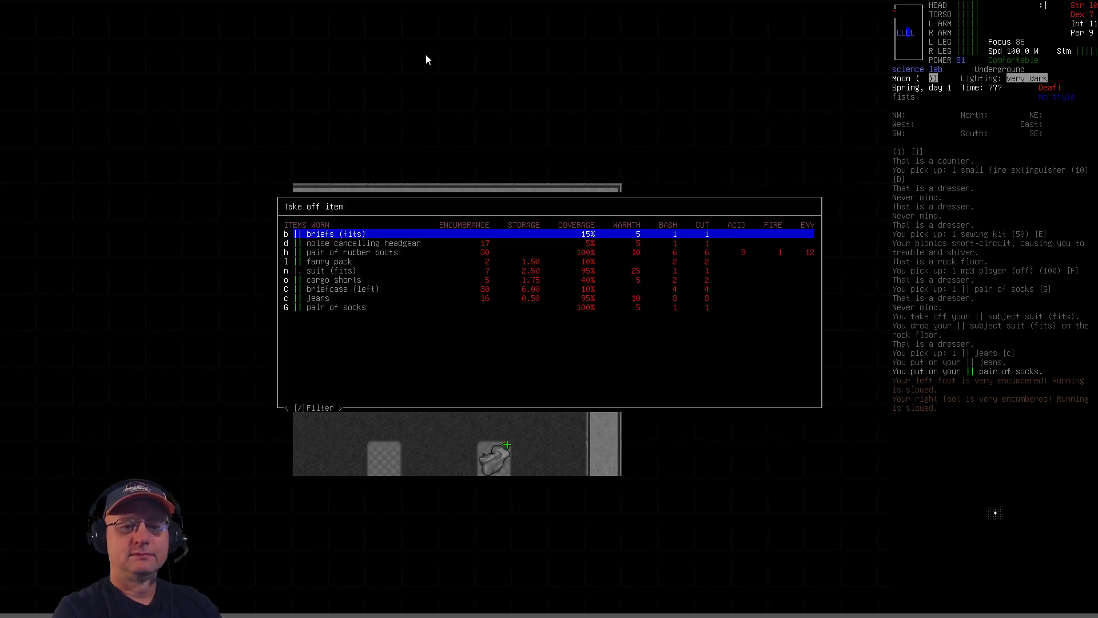
pyautogui.press('Up')
pyautogui.press('Up')
pyautogui.press('Return')
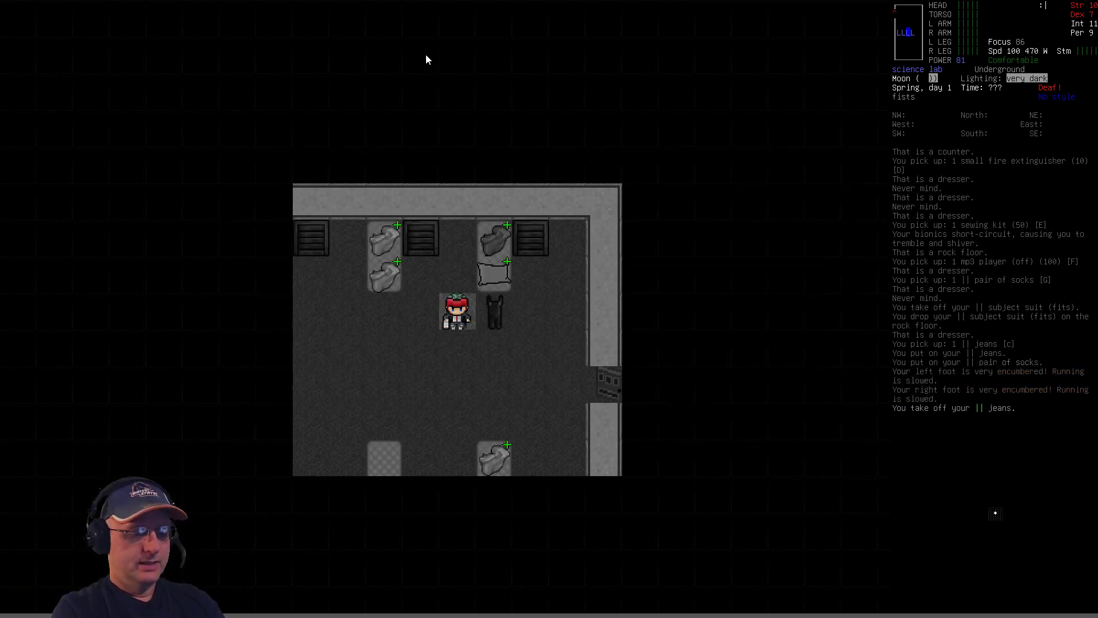
pyautogui.press('+')
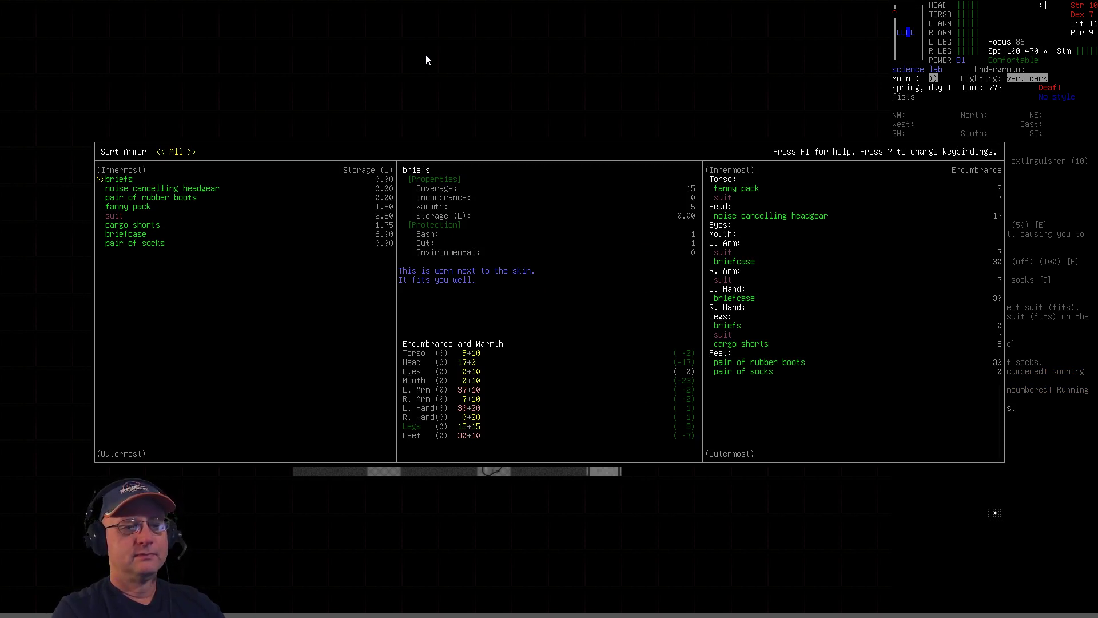
# - Inspect the socks and rubber boots on the right-foot layer tab
pyautogui.press('Tab')
pyautogui.hotkey('shift', 'Tab')
pyautogui.hotkey('shift', 'Tab')
pyautogui.press('Down')
pyautogui.press('Up')
pyautogui.press('Down')
pyautogui.press('Up')
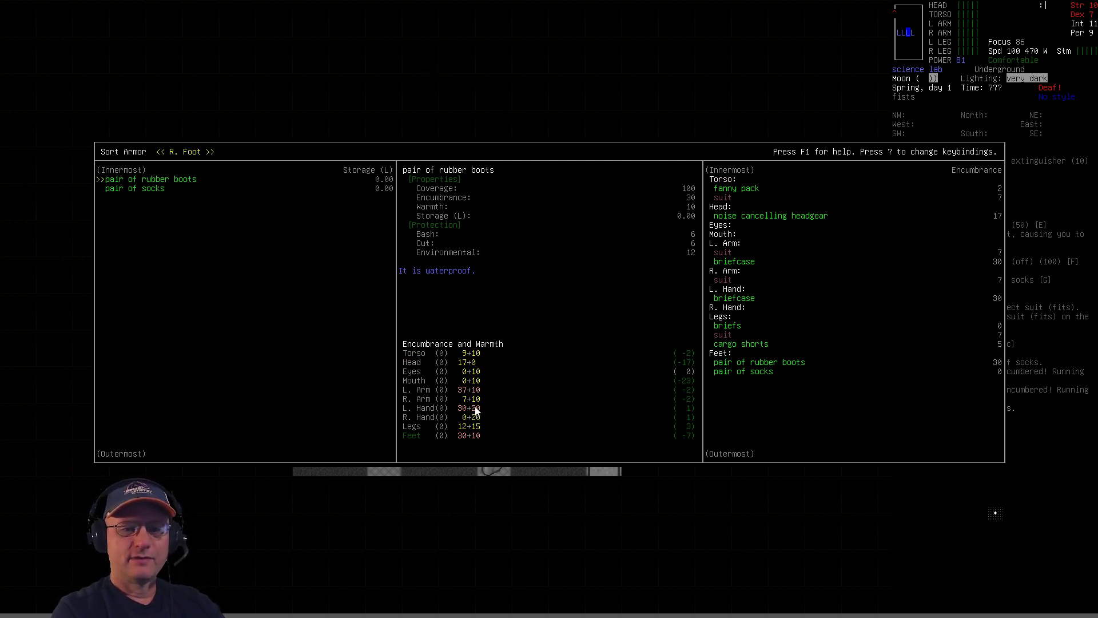
pyautogui.press('Escape')
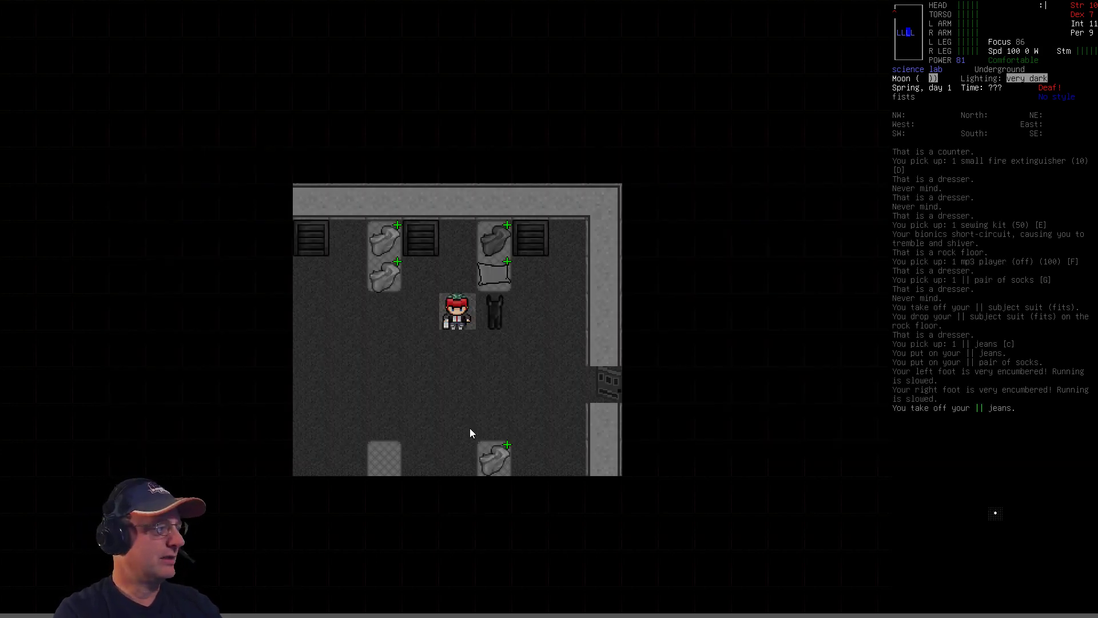
# - Compare the subject suit on the floor with the old suit worn on the torso
pyautogui.press('.')
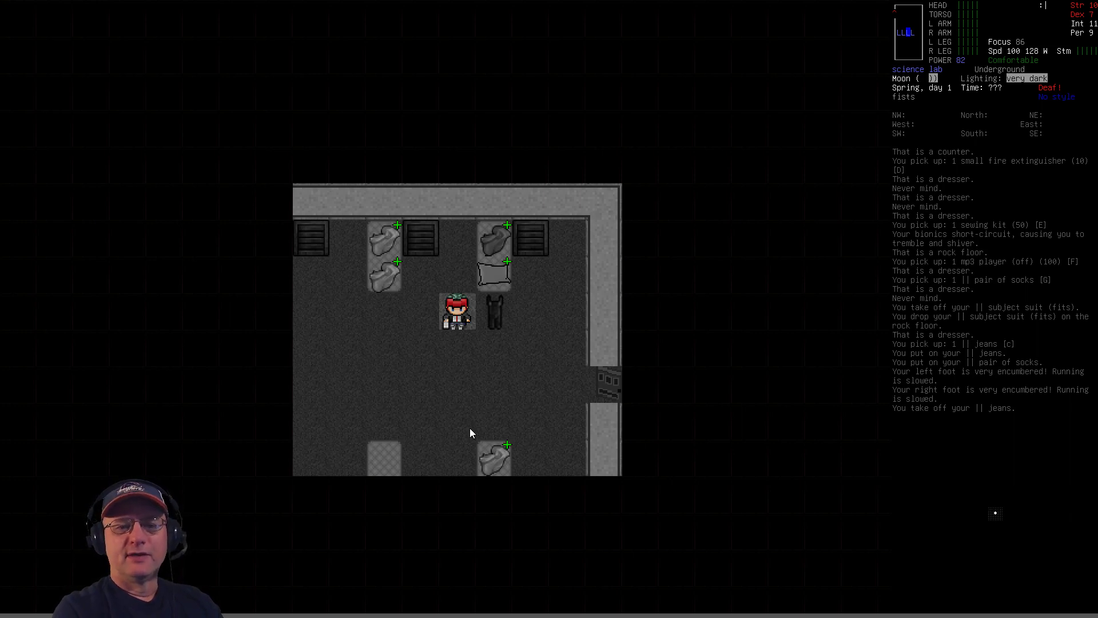
pyautogui.press('e')
pyautogui.press('Right')
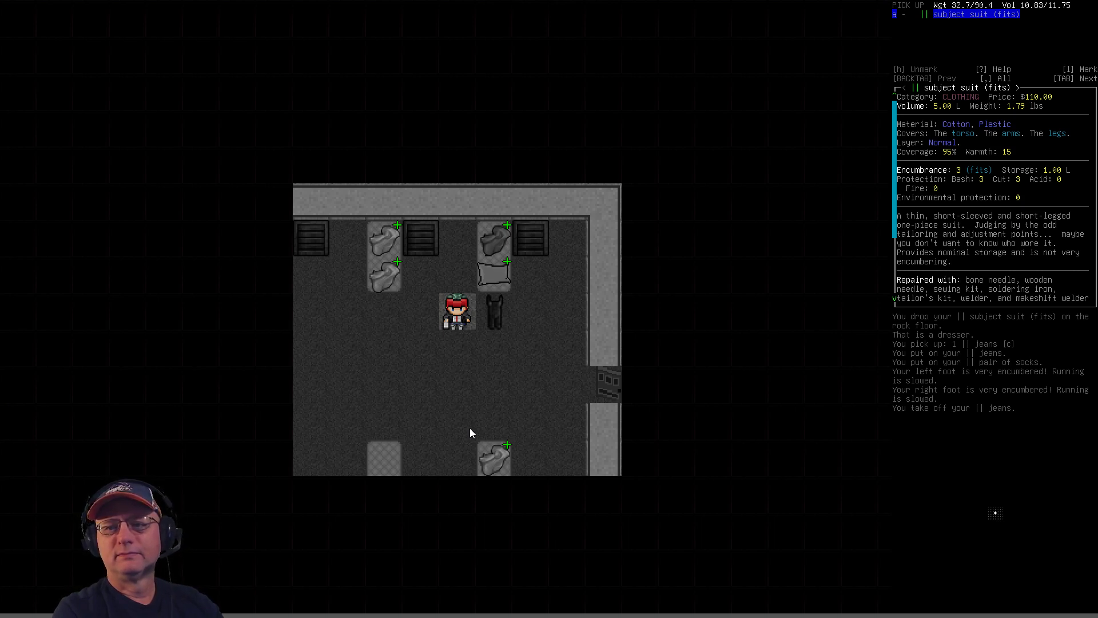
pyautogui.press('Escape')
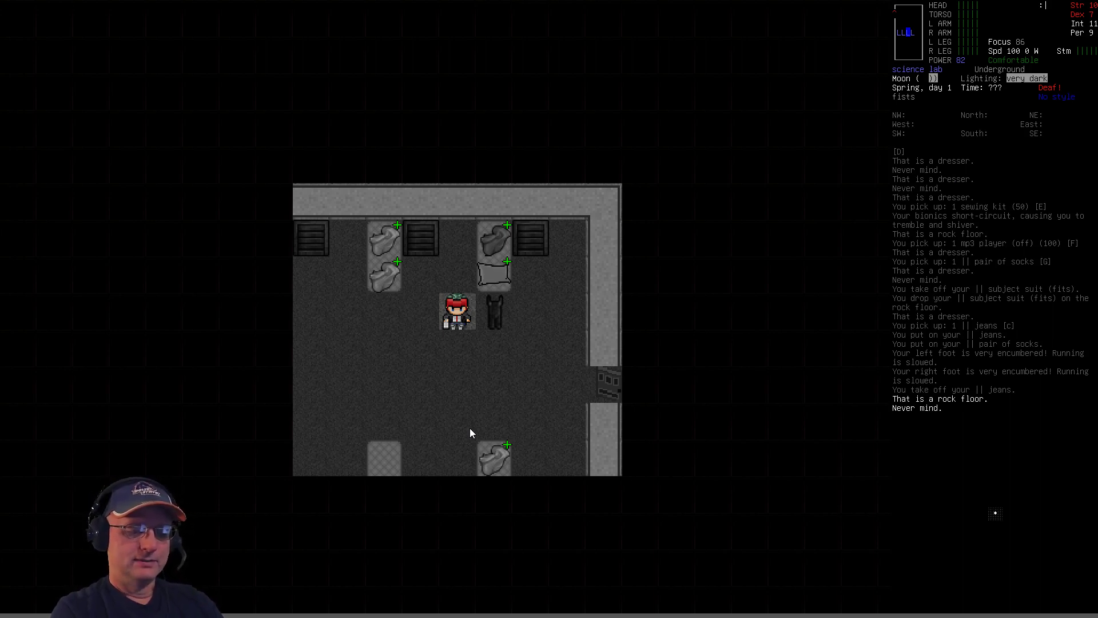
pyautogui.press('+')
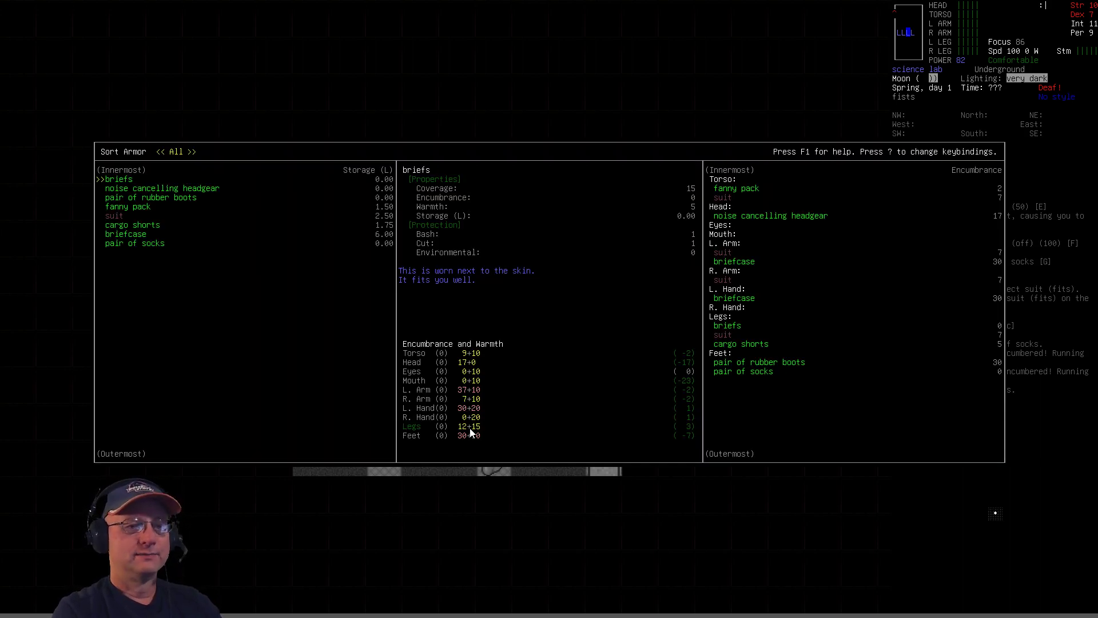
pyautogui.press('Tab')
pyautogui.press('Down')
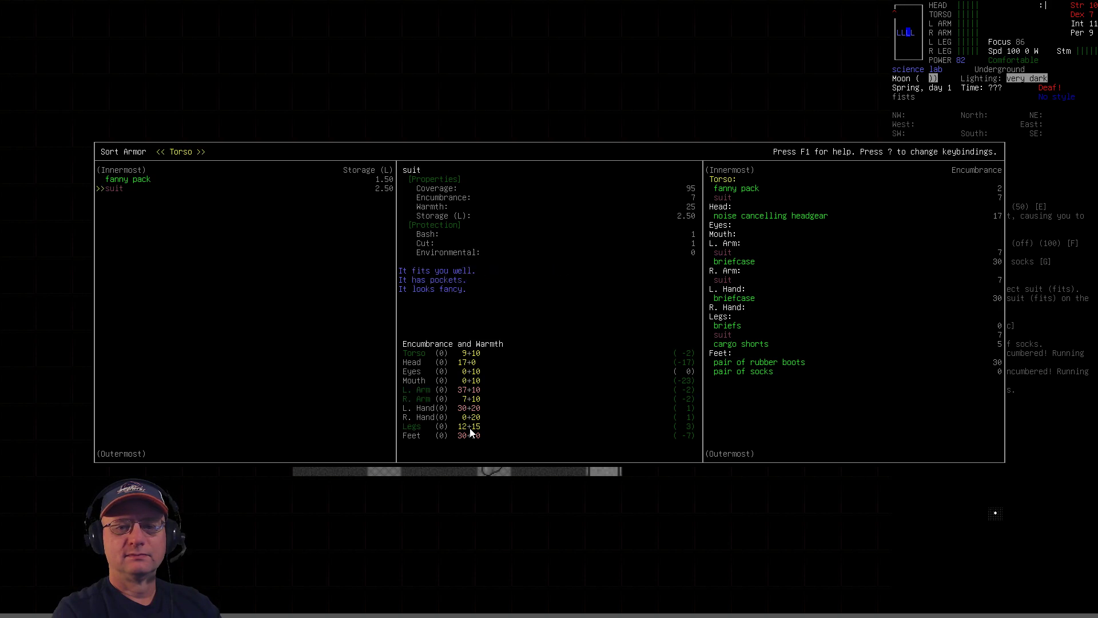
pyautogui.press('Escape')
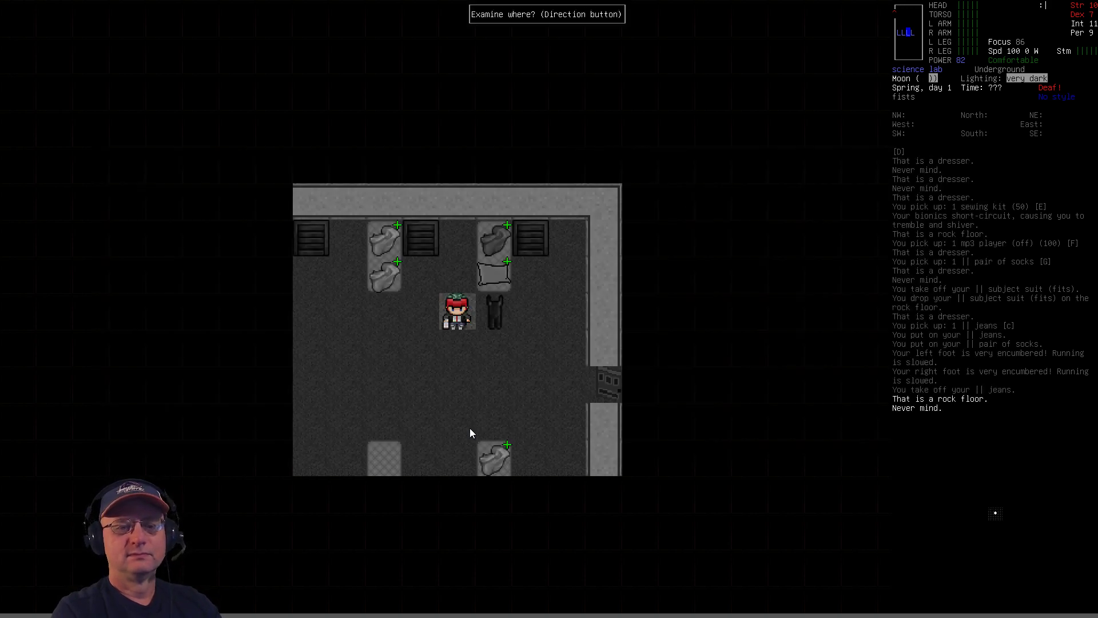
# - Pick up the subject suit from the floor and wear it
pyautogui.press('g')
pyautogui.press('Return')
pyautogui.press('Down')
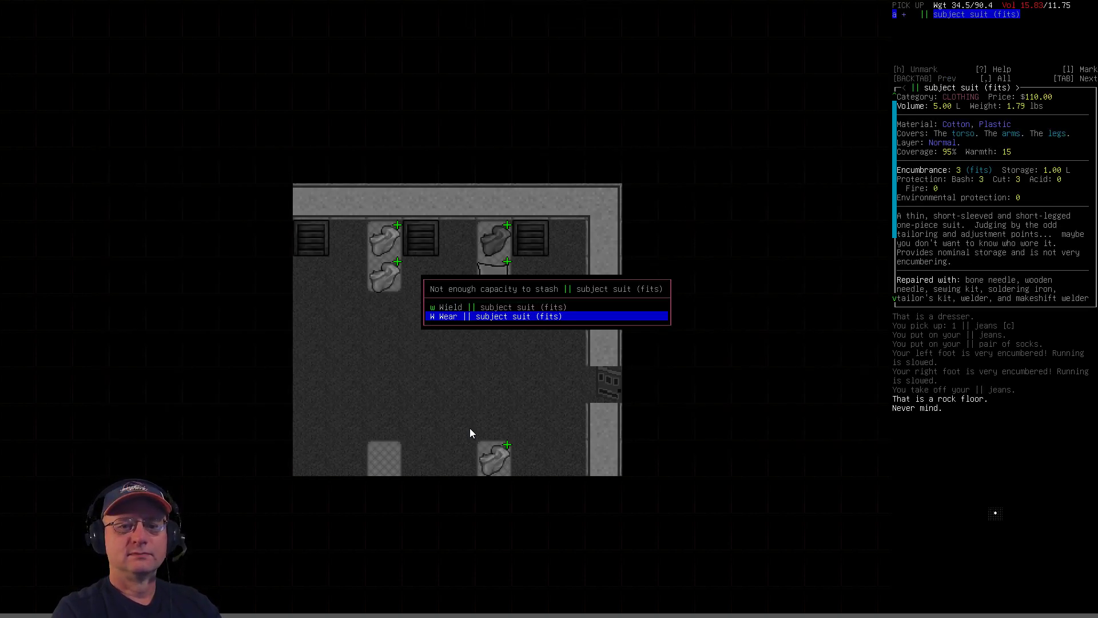
pyautogui.press('Return')
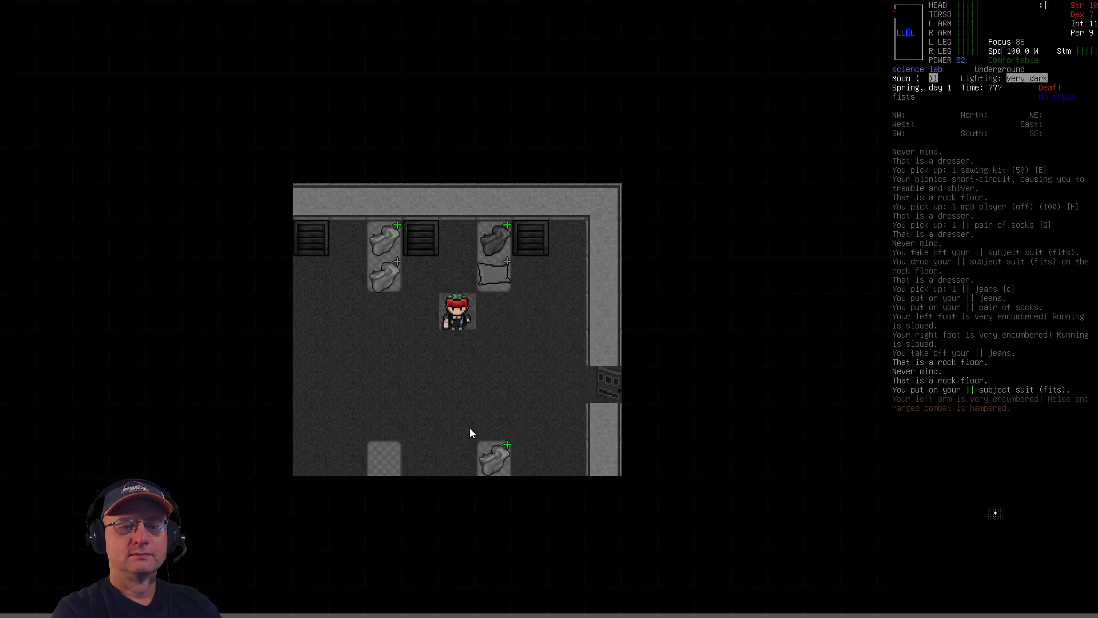
# - Multidrop the old suit onto the survivor's own tile
pyautogui.press('D')
pyautogui.press('.')
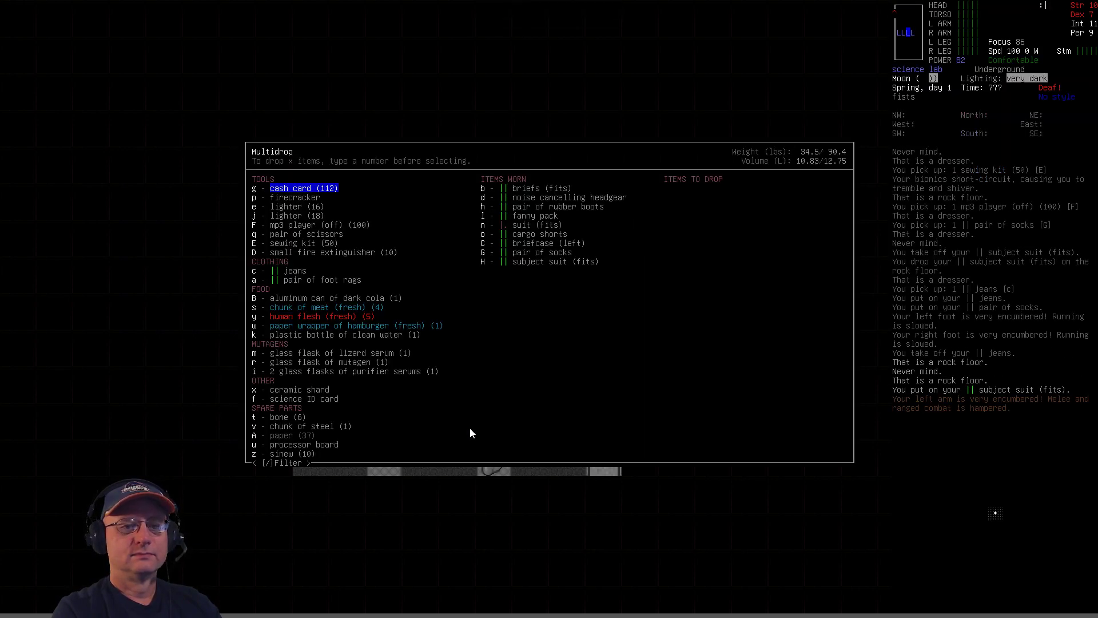
pyautogui.press('Up')
pyautogui.press('Up')
pyautogui.press('Up')
pyautogui.press('Up')
pyautogui.press('Up')
pyautogui.press('Up')
pyautogui.press('Up')
pyautogui.press('Up')
pyautogui.press('Up')
pyautogui.press('Up')
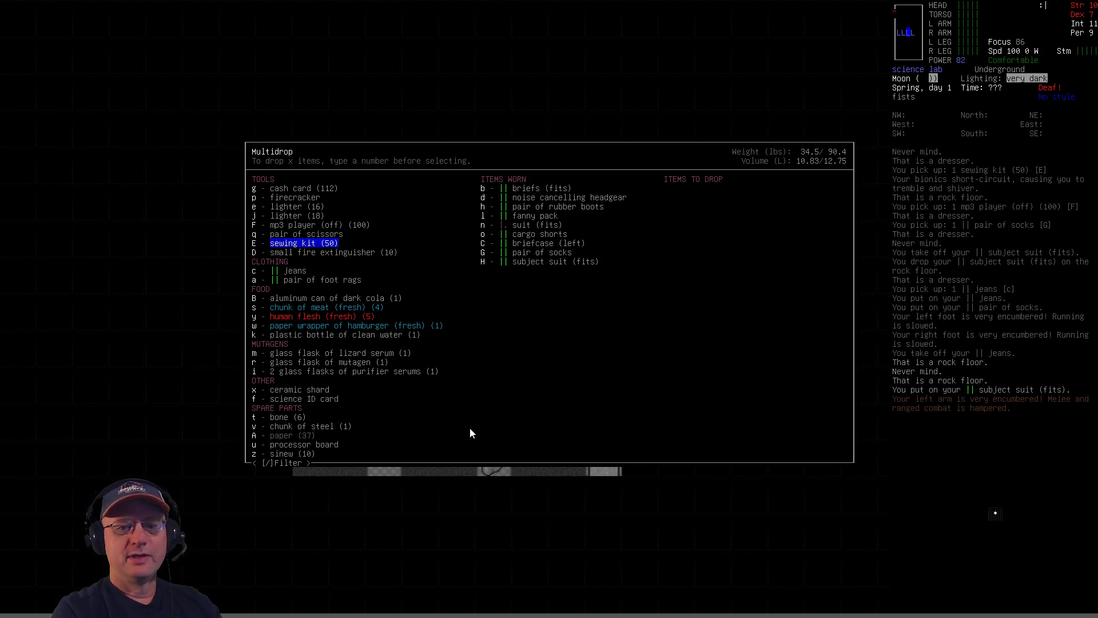
pyautogui.press('Right')
pyautogui.press('Down')
pyautogui.press('Down')
pyautogui.press('Down')
pyautogui.press('space')
pyautogui.press('Return')
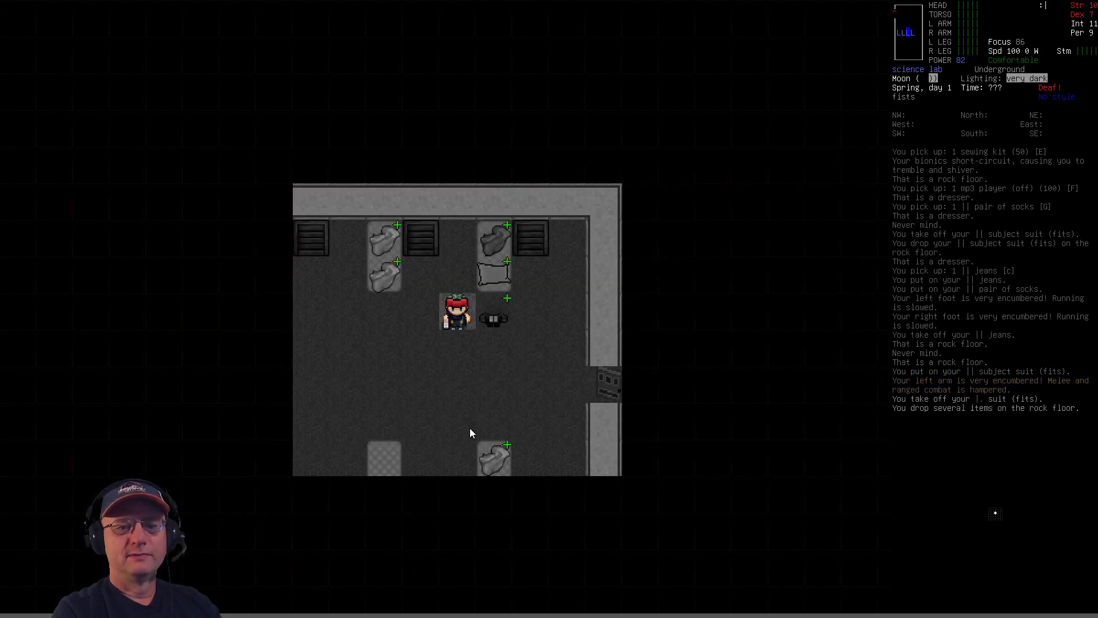
# - Check the subject suit's encumbrance on the torso tab of Sort Armor
pyautogui.press('+')
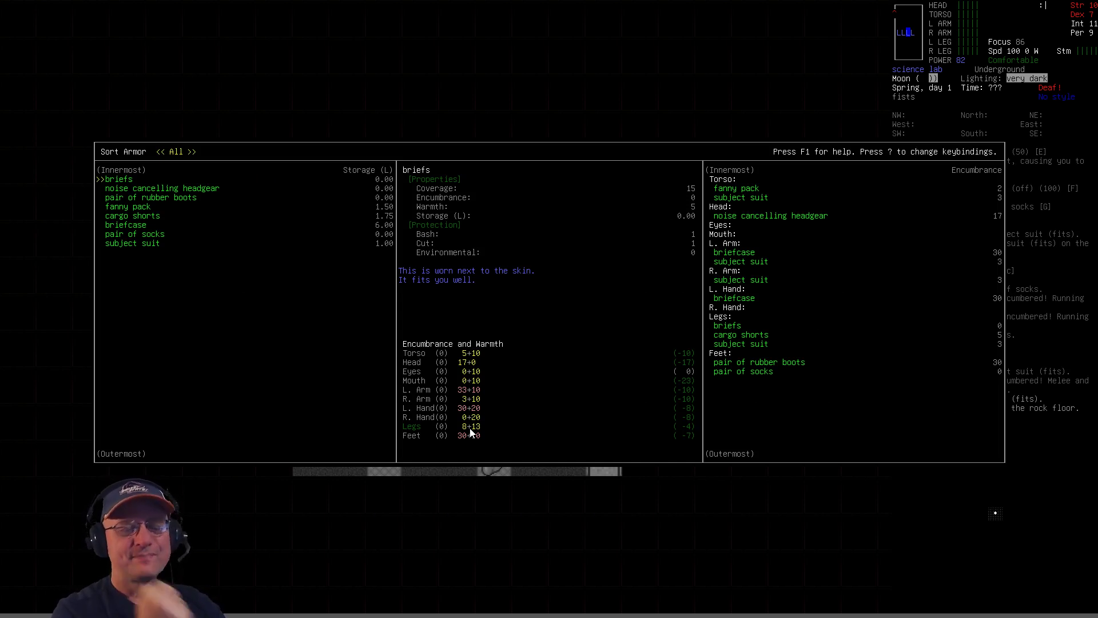
pyautogui.press('Tab')
pyautogui.press('Down')
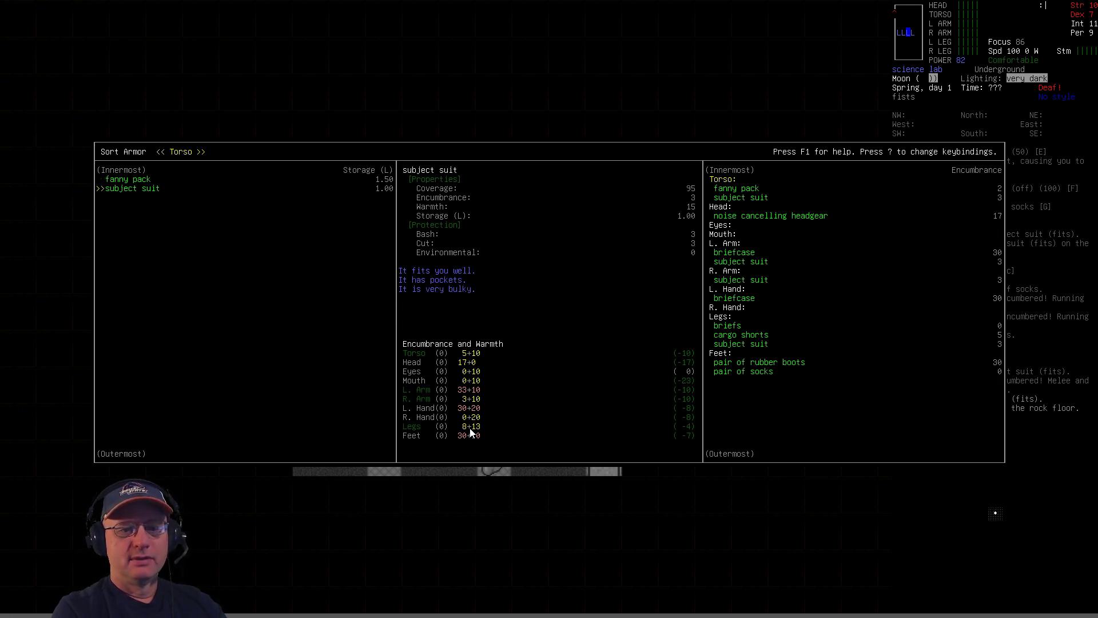
pyautogui.press('Escape')
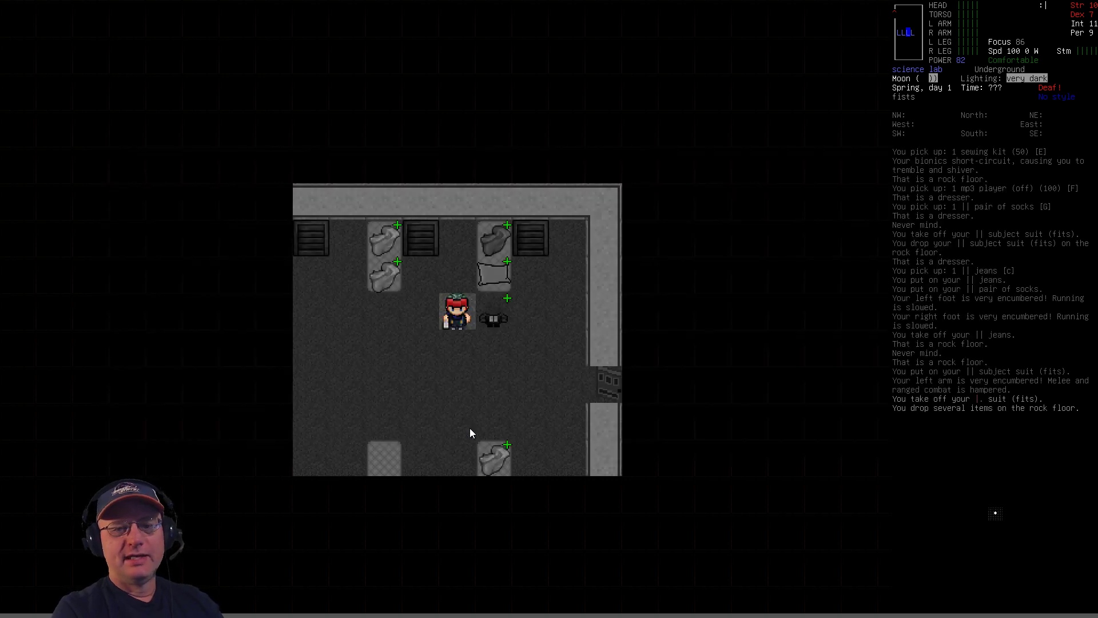
# - Walk through the lab past the sinks and out the east doorway into the corridor
pyautogui.press('Down')
pyautogui.press('Down')
pyautogui.press('n')
pyautogui.press('n')
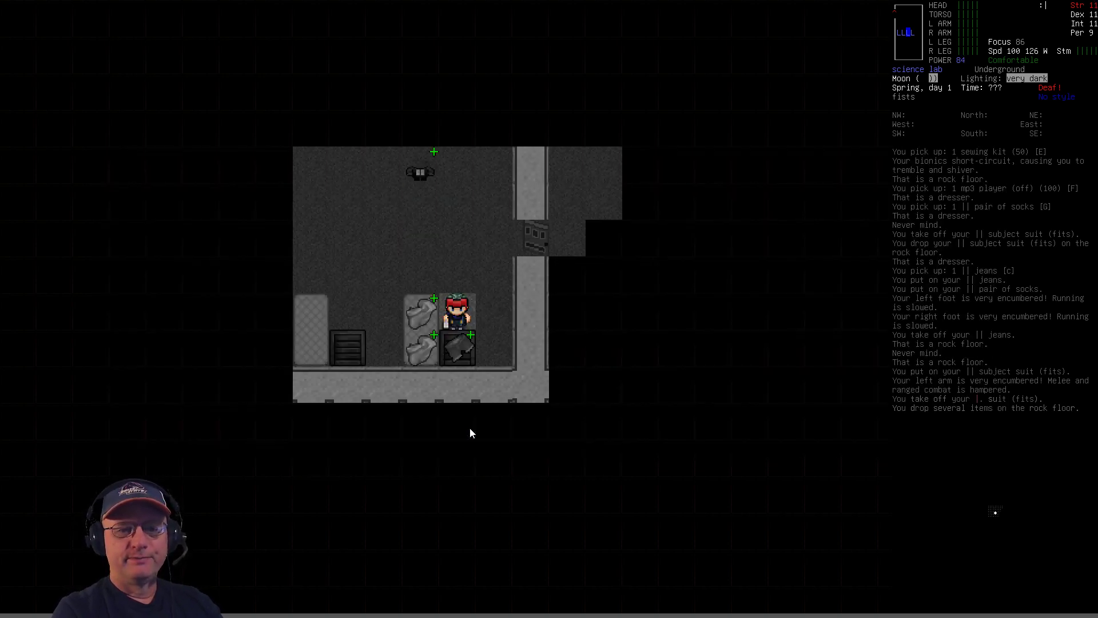
pyautogui.press('k')
pyautogui.press('k')
pyautogui.press('l')
pyautogui.press('l')
pyautogui.press('y')
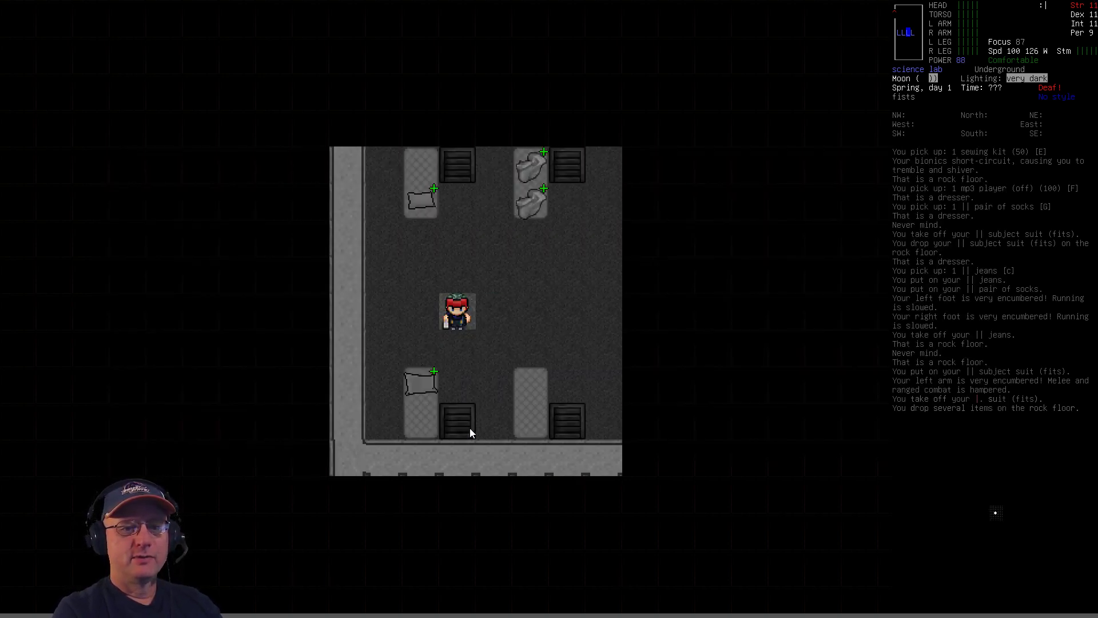
pyautogui.press('y')
pyautogui.press('j')
pyautogui.press('j')
pyautogui.press('j')
pyautogui.press('l')
pyautogui.press('l')
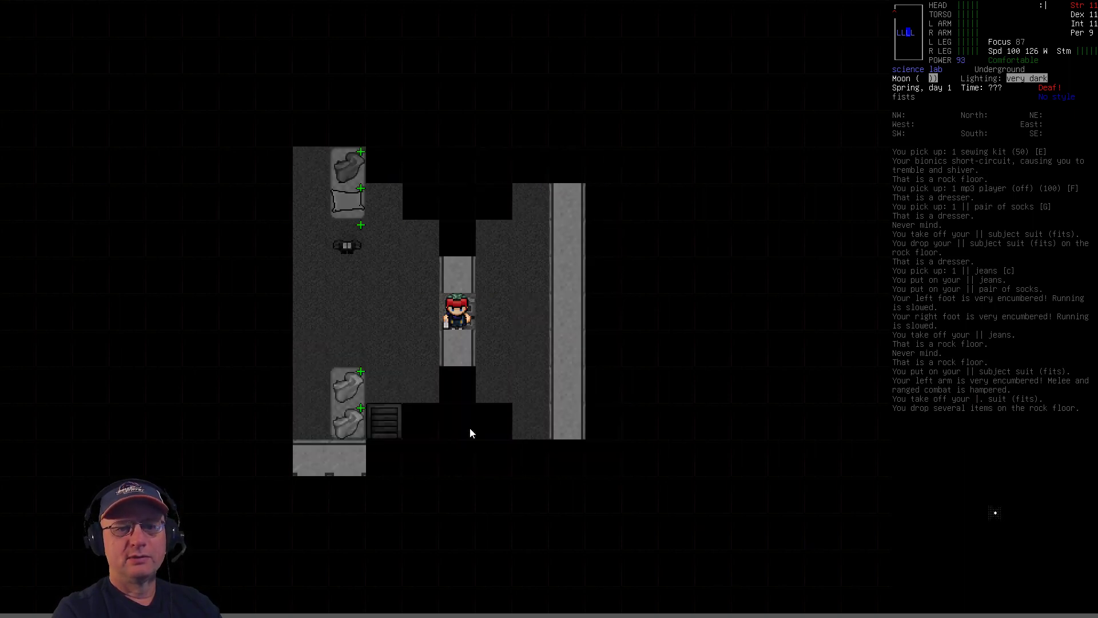
pyautogui.press('n')
pyautogui.press('k')
pyautogui.press('k')
pyautogui.press('k')
pyautogui.press('k')
pyautogui.press('k')
pyautogui.press('k')
pyautogui.press('k')
pyautogui.press('k')
pyautogui.press('k')
pyautogui.press('k')
pyautogui.press('k')
pyautogui.press('k')
pyautogui.press('k')
pyautogui.press('k')
pyautogui.press('k')
pyautogui.press('k')
pyautogui.press('k')
pyautogui.press('k')
pyautogui.press('k')
pyautogui.press('k')
pyautogui.press('k')
pyautogui.press('k')
pyautogui.press('k')
# - Follow the corridors into a larger room and pass through the open doorway into the next room
pyautogui.press('l')
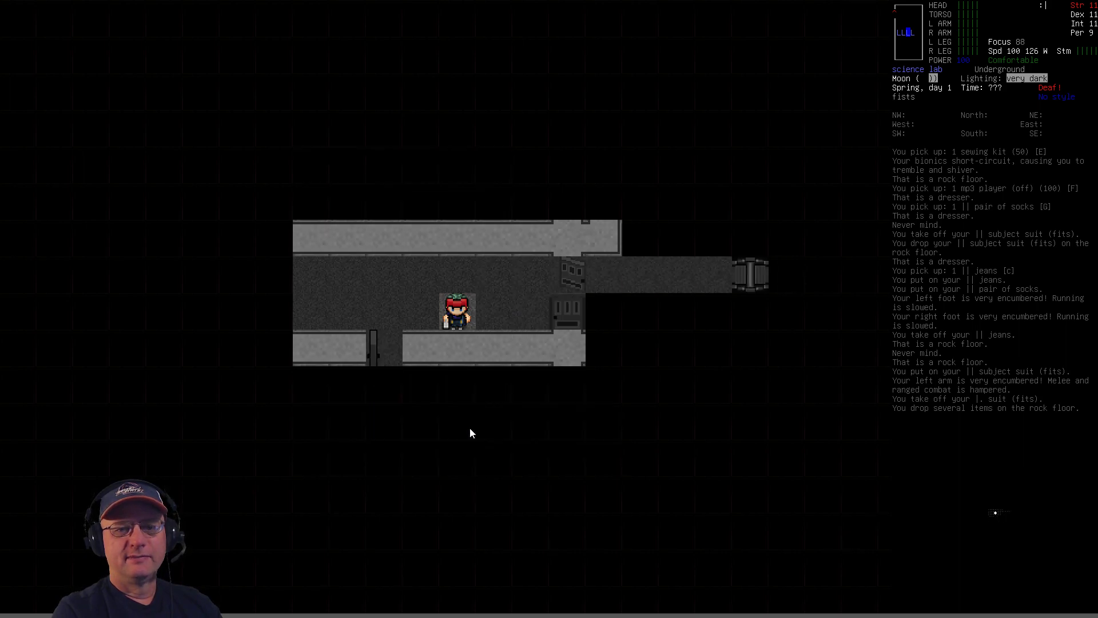
pyautogui.press('l')
pyautogui.press('l')
pyautogui.press('l')
pyautogui.press('l')
pyautogui.press('l')
pyautogui.press('l')
pyautogui.press('l')
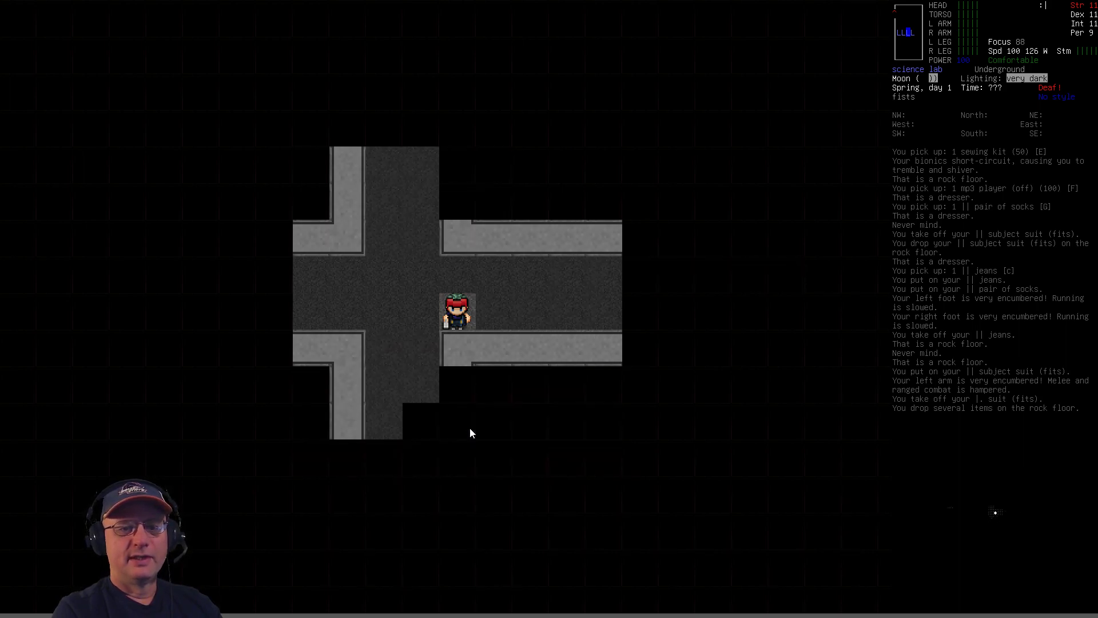
pyautogui.press('l')
pyautogui.press('l')
pyautogui.press('h')
pyautogui.press('h')
pyautogui.press('h')
pyautogui.press('h')
pyautogui.press('h')
pyautogui.press('k')
pyautogui.press('k')
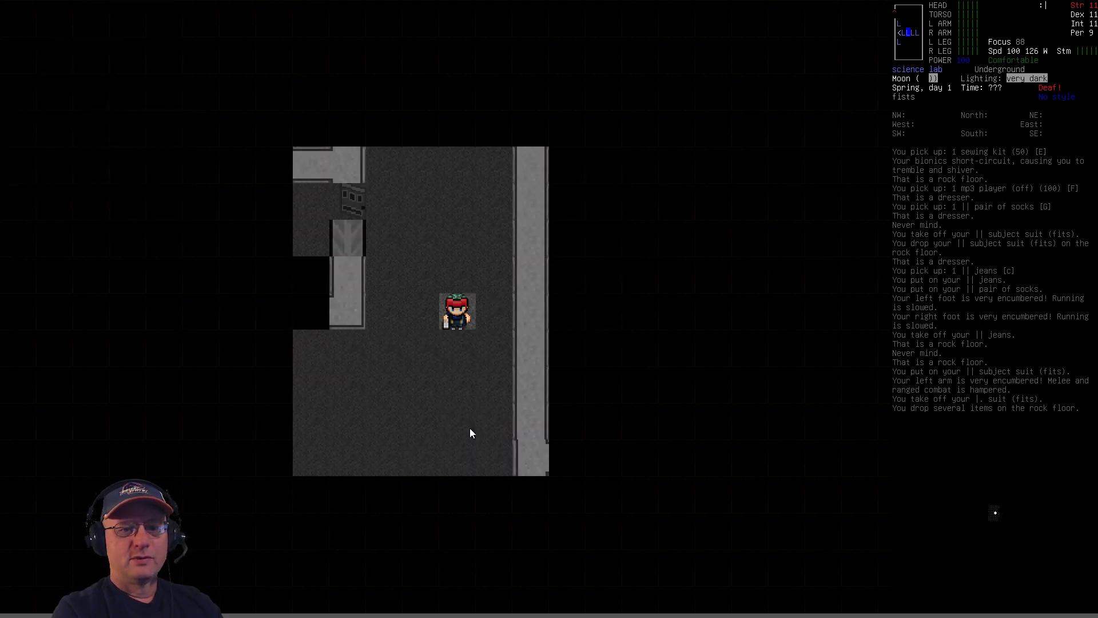
pyautogui.press('k')
pyautogui.press('b')
pyautogui.press('b')
pyautogui.press('h')
pyautogui.press('h')
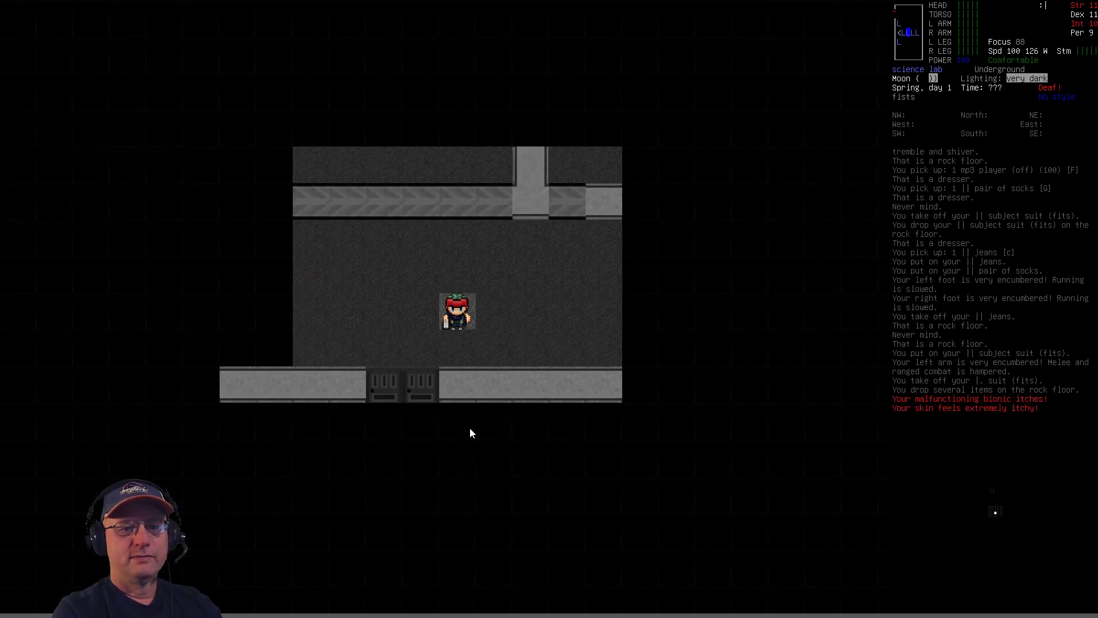
pyautogui.press('j')
pyautogui.press('b')
pyautogui.press('j')
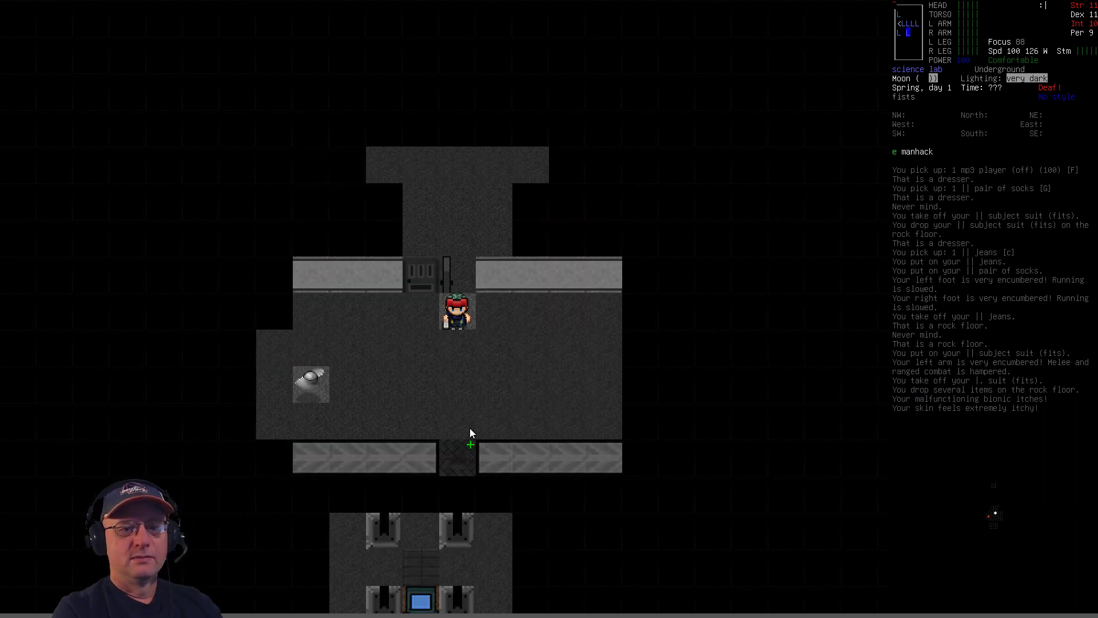
pyautogui.press('n')
pyautogui.press('n')
pyautogui.press('l')
pyautogui.press('l')
pyautogui.press('l')
# - Walk south to the broken manhack and pick up the lump of steel beside it
pyautogui.press('n')
pyautogui.press('j')
pyautogui.press('j')
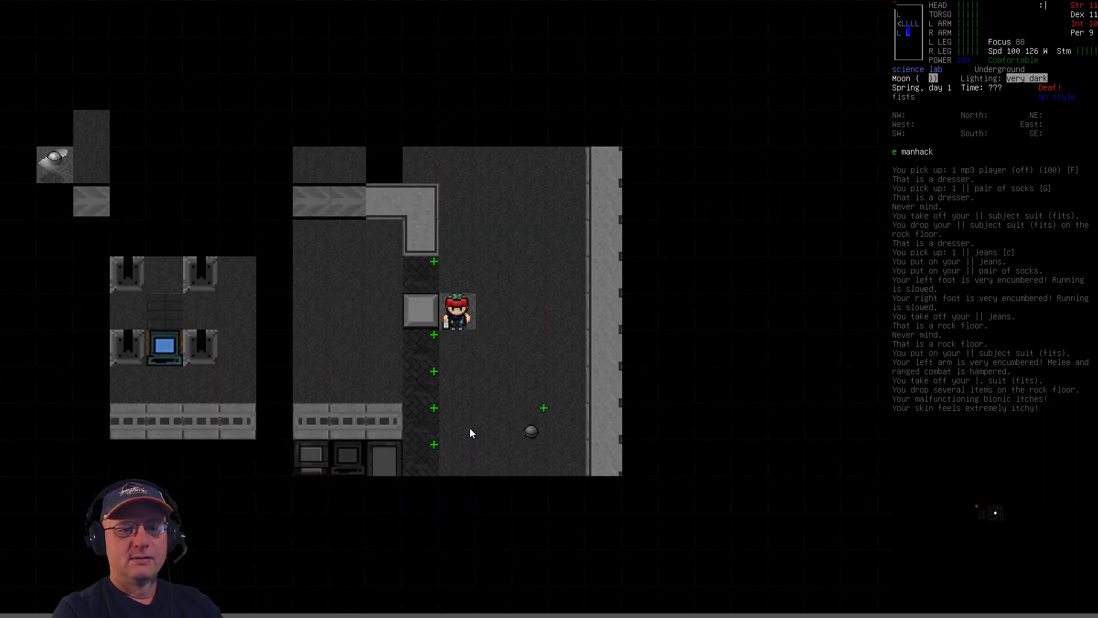
pyautogui.press('j')
pyautogui.press('n')
pyautogui.press('j')
pyautogui.press('g')
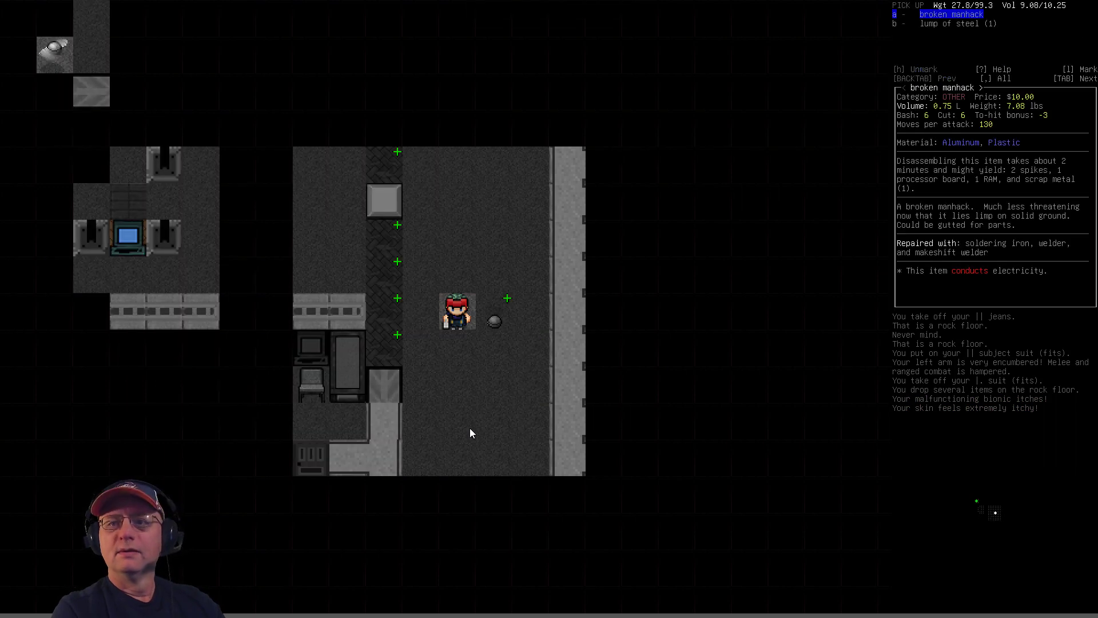
pyautogui.press('Down')
pyautogui.press('Return')
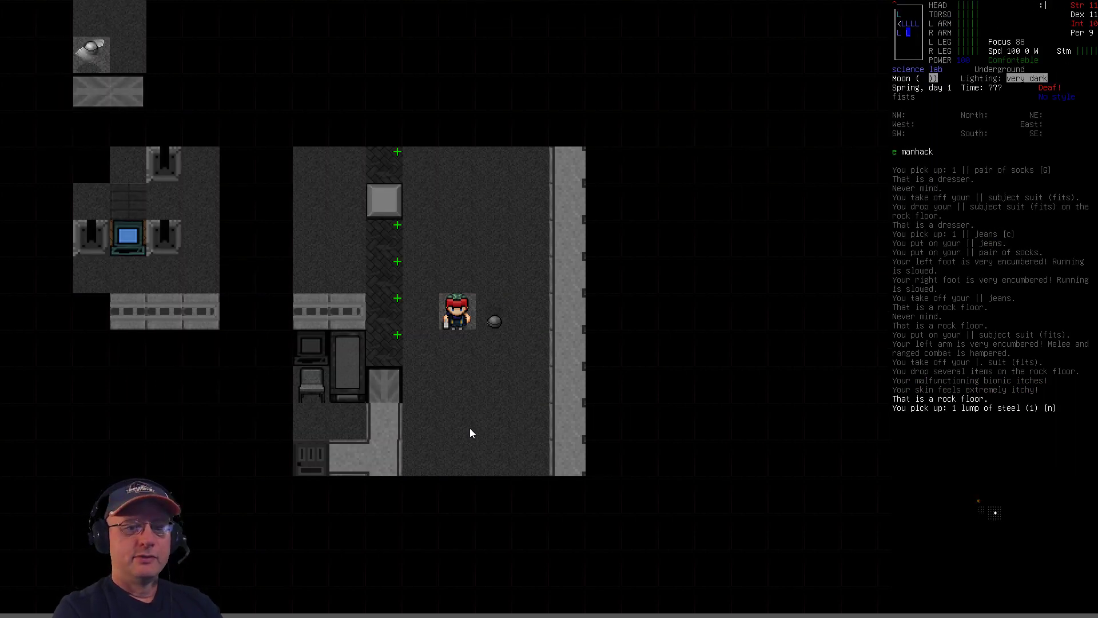
pyautogui.press('b')
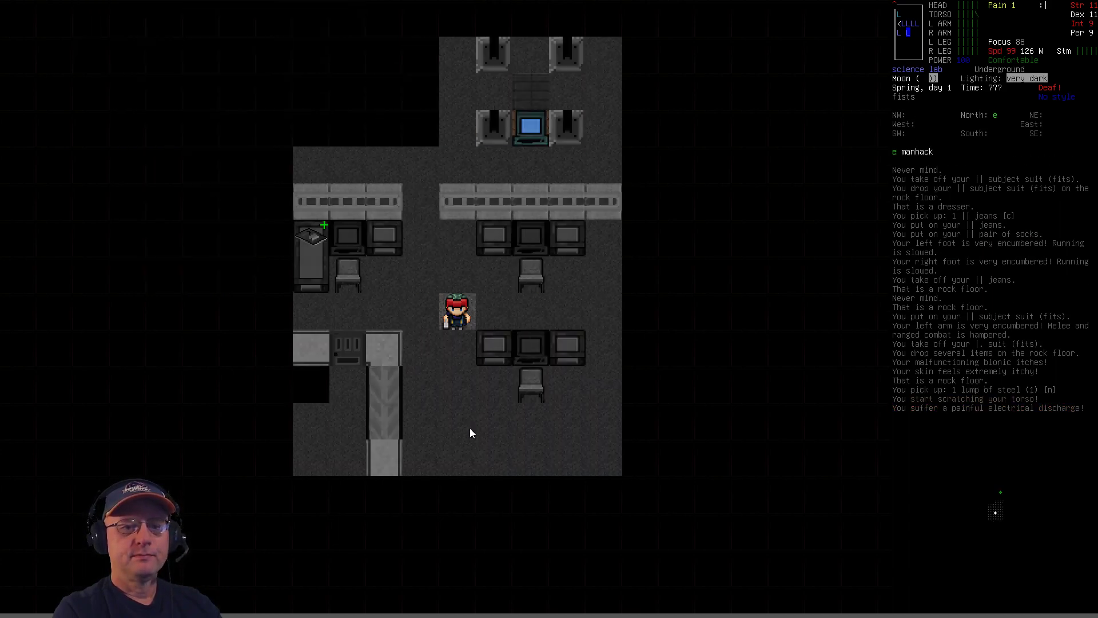
# - Take Crafty Crafter's Quarterly from the counter via the chair, then head southeast toward the corridor
pyautogui.press('h')
pyautogui.press('h')
pyautogui.press('y')
pyautogui.press('e')
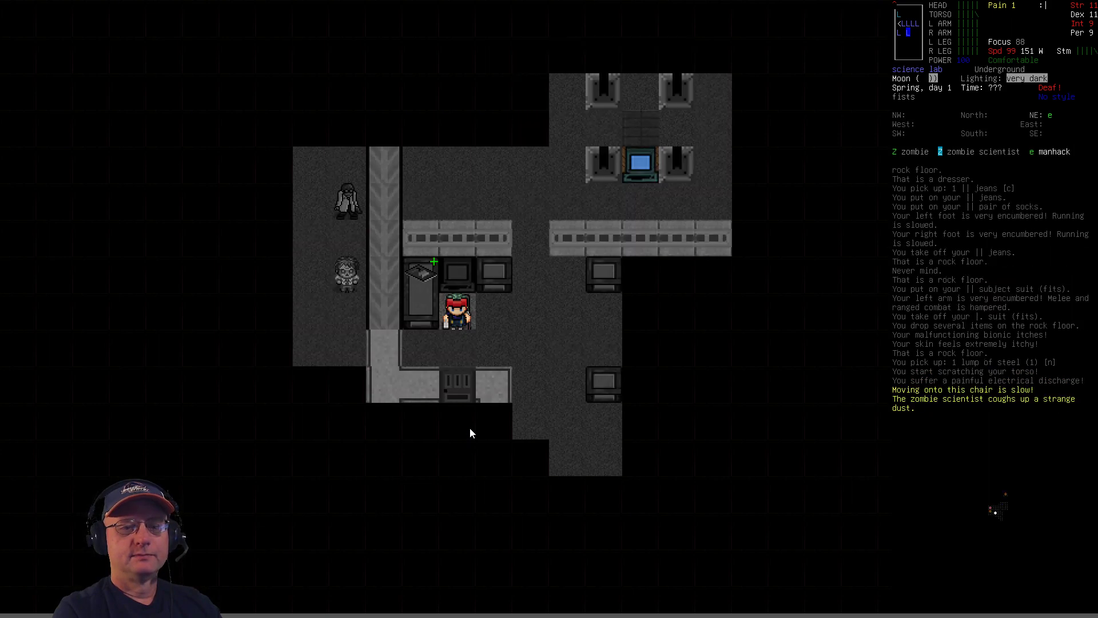
pyautogui.press('.')
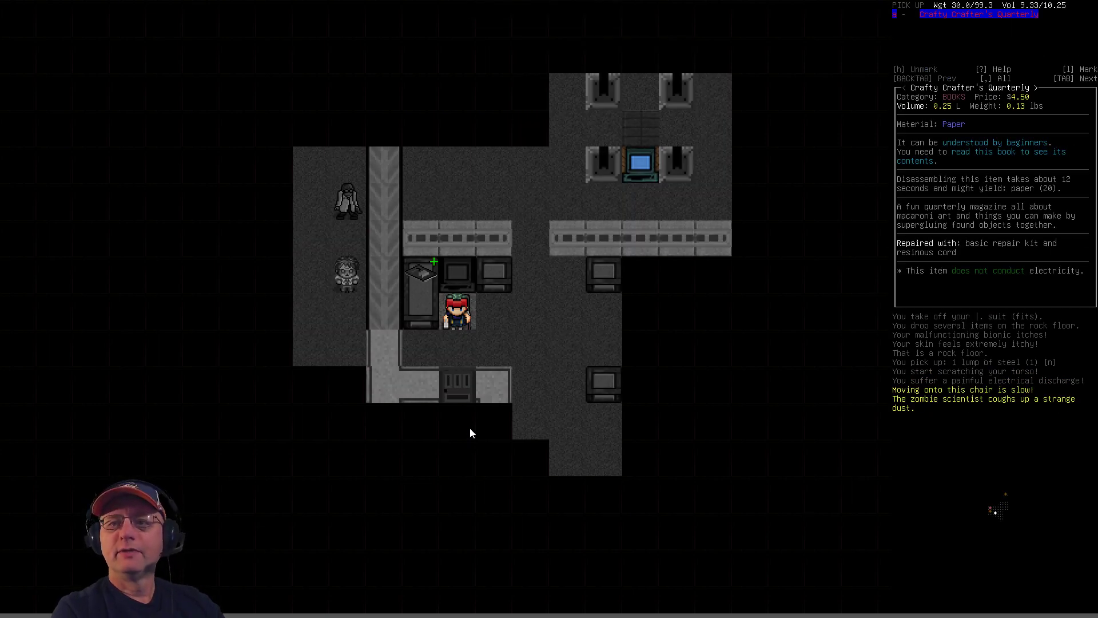
pyautogui.press('Return')
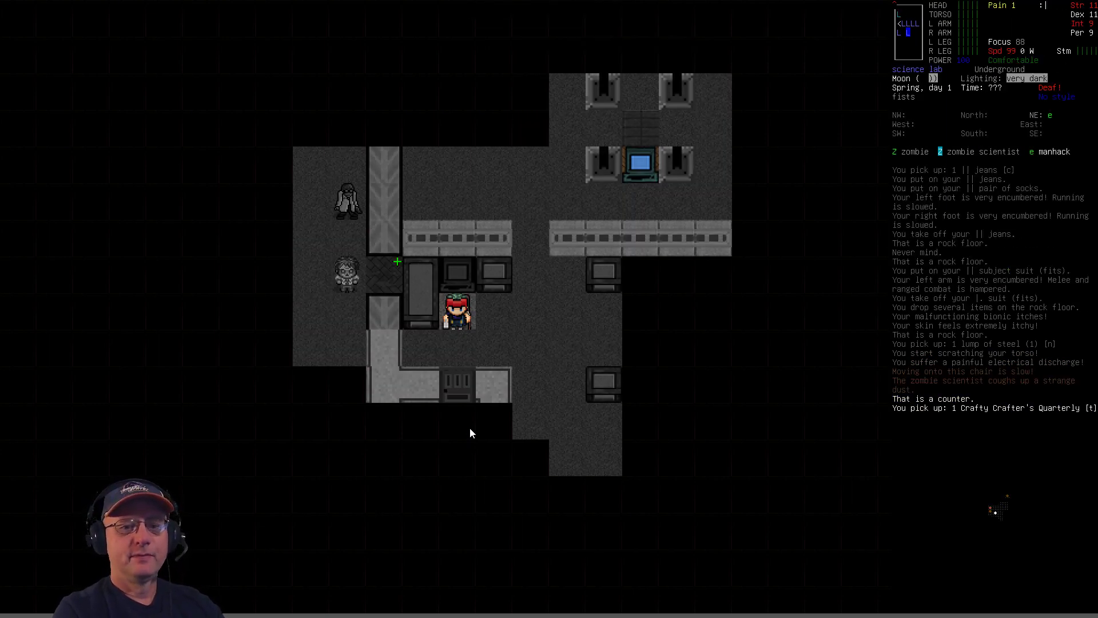
pyautogui.press('n')
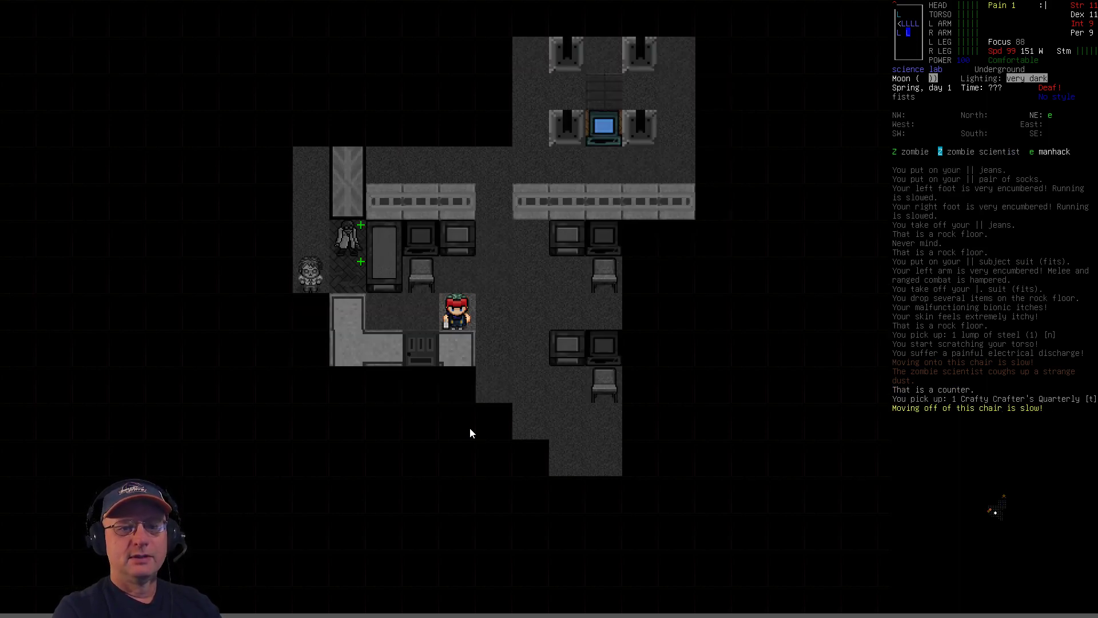
pyautogui.press('n')
pyautogui.press('n')
pyautogui.press('n')
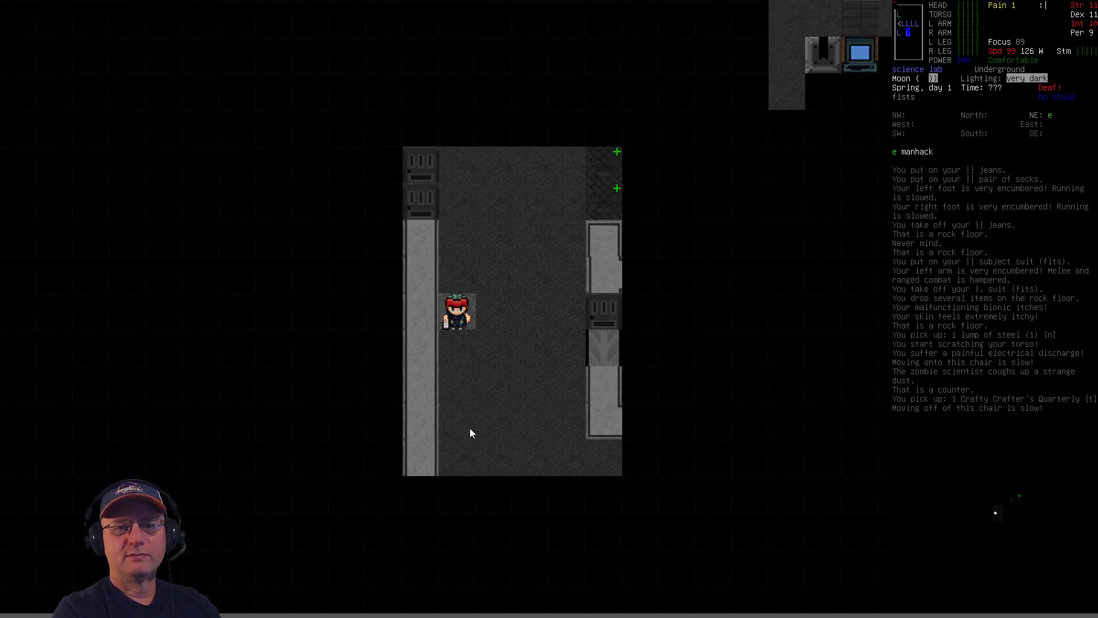
# - Destroy the manhack, fail to take its remains for lack of capacity, and step past them
pyautogui.press('Up')
pyautogui.press('Up')
pyautogui.press('Up')
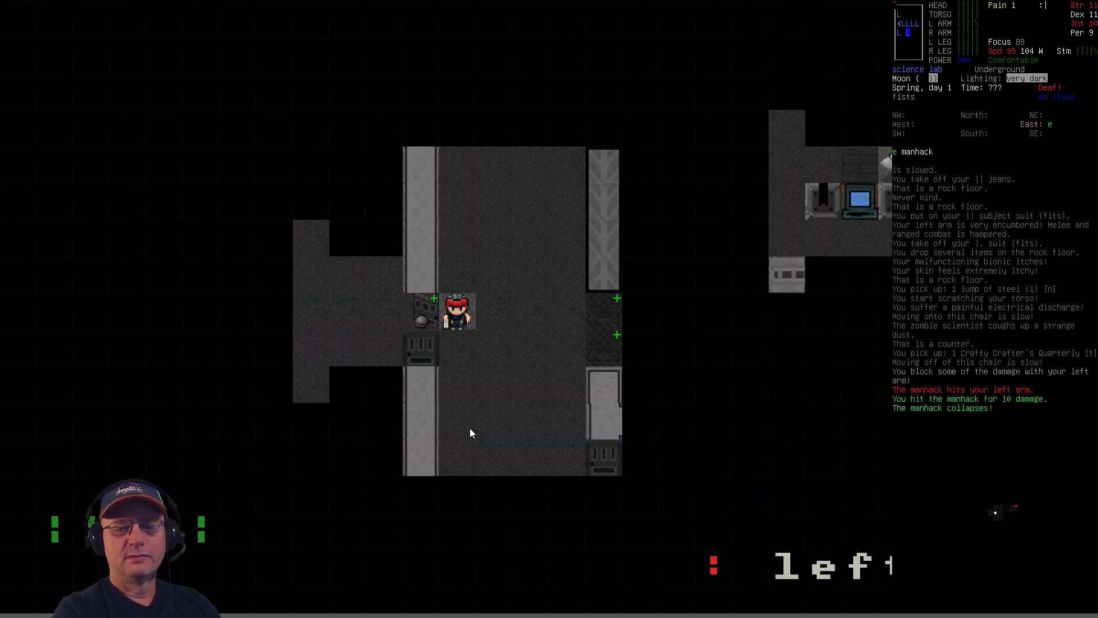
pyautogui.press('g')
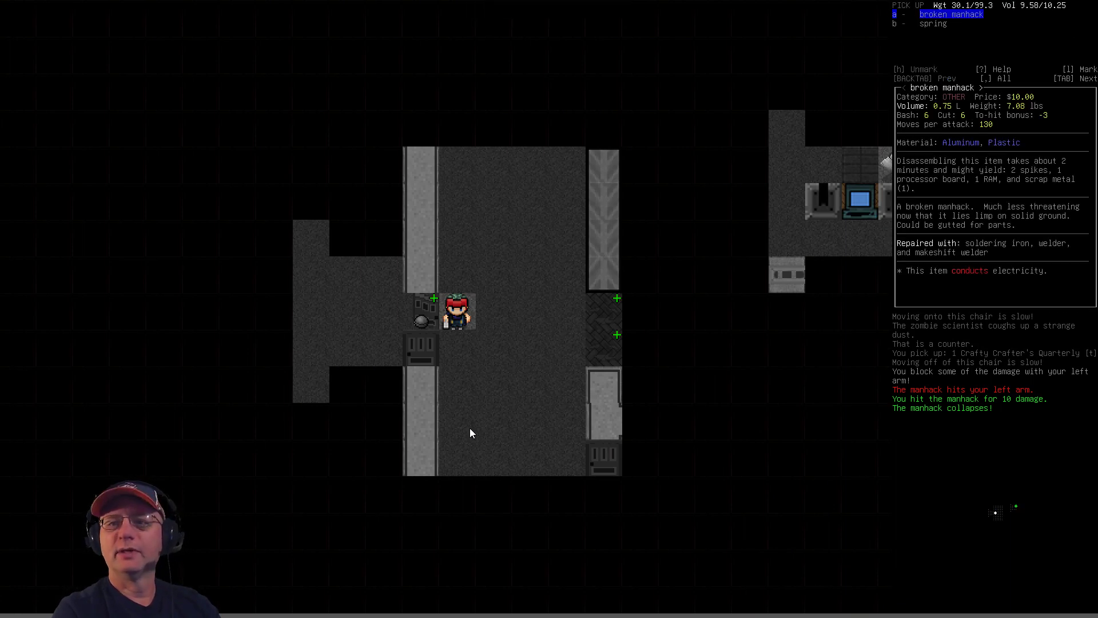
pyautogui.press('Down')
pyautogui.press('Return')
pyautogui.press('Escape')
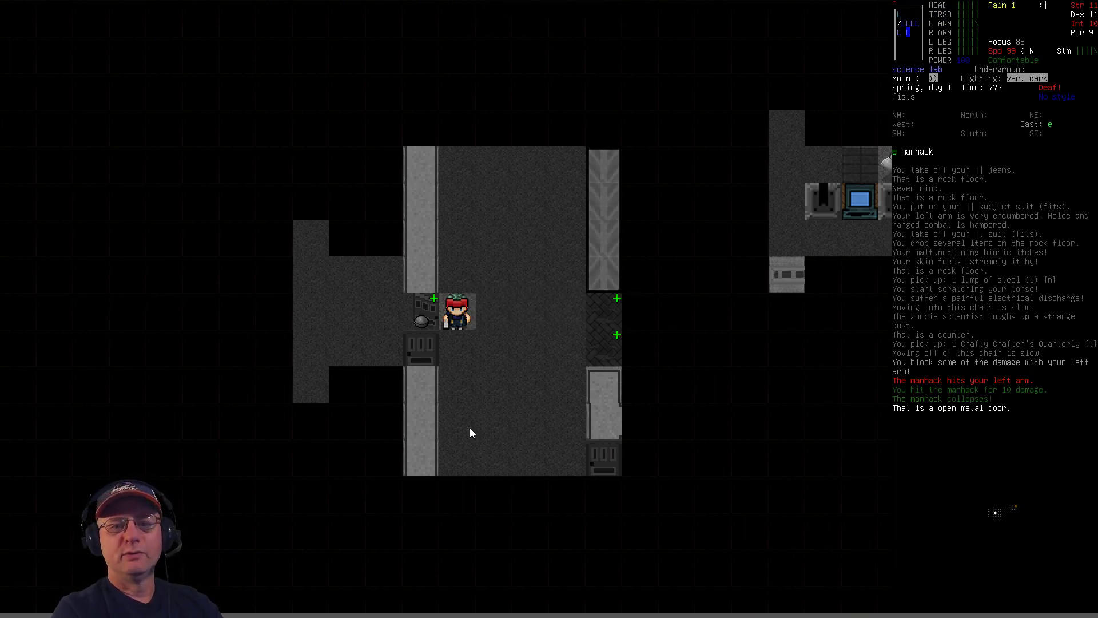
pyautogui.press('Left')
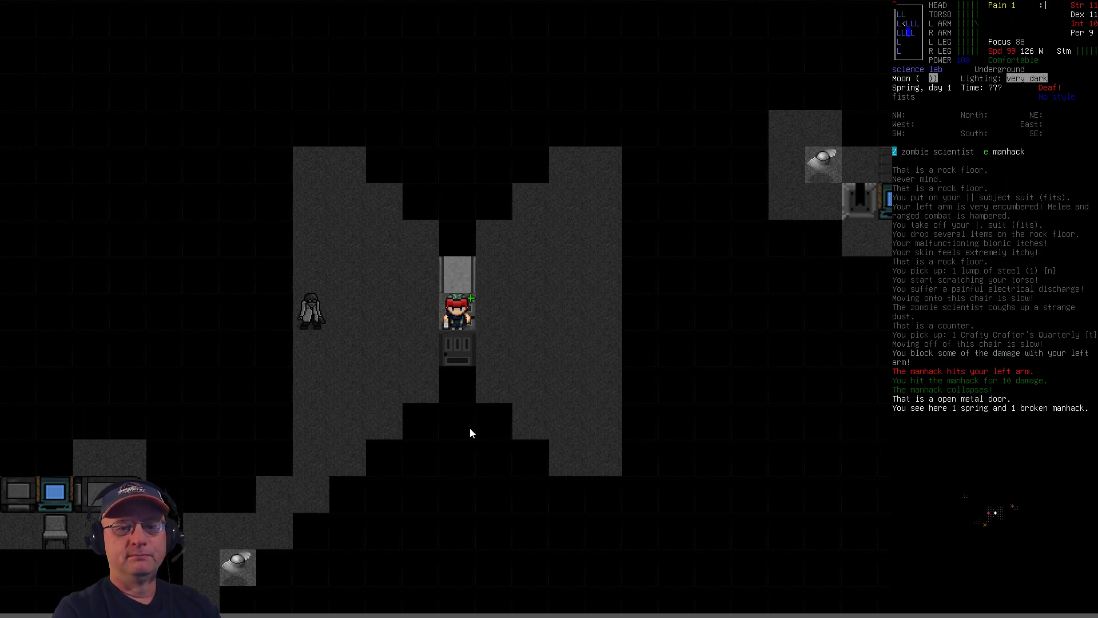
pyautogui.press('y')
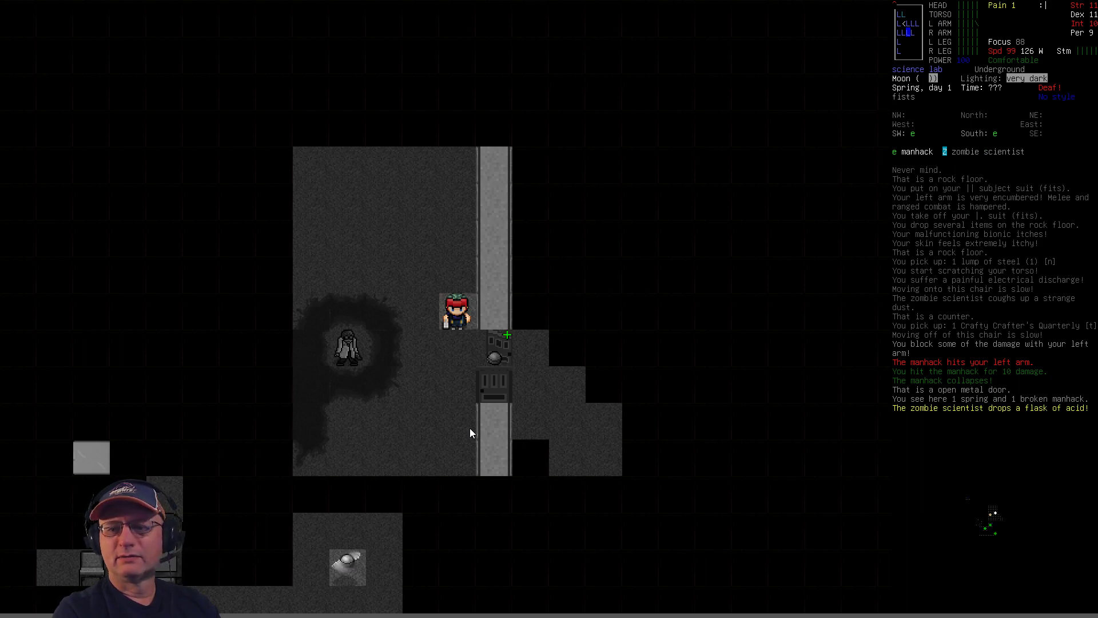
# - Walk north through the lab, then start running west after spotting the dissector
pyautogui.press('k')
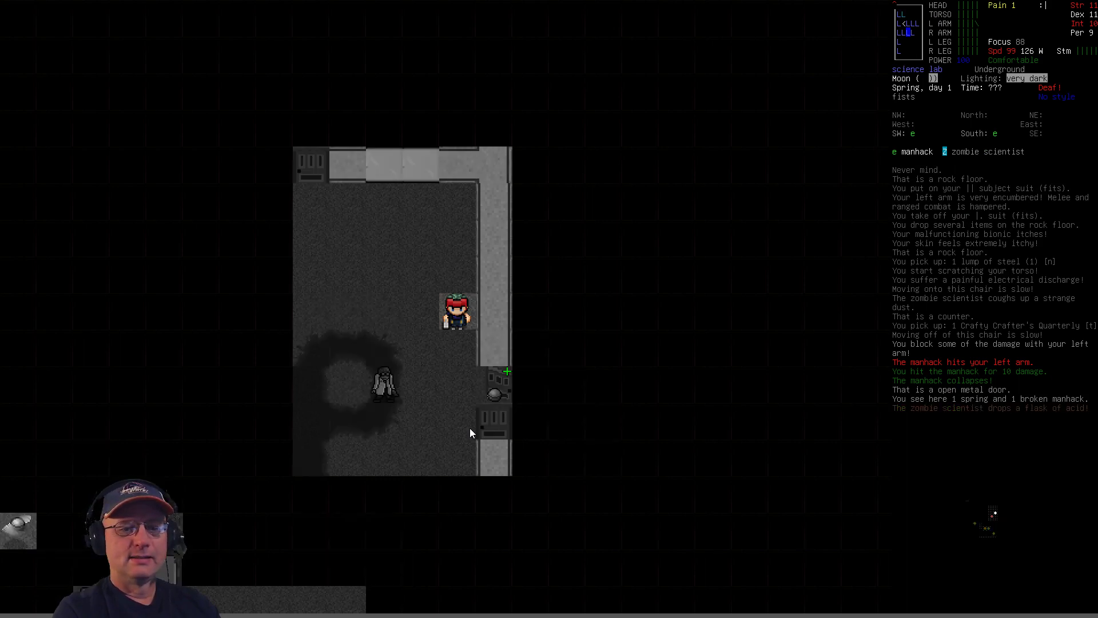
pyautogui.press('k')
pyautogui.press('y')
pyautogui.press('y')
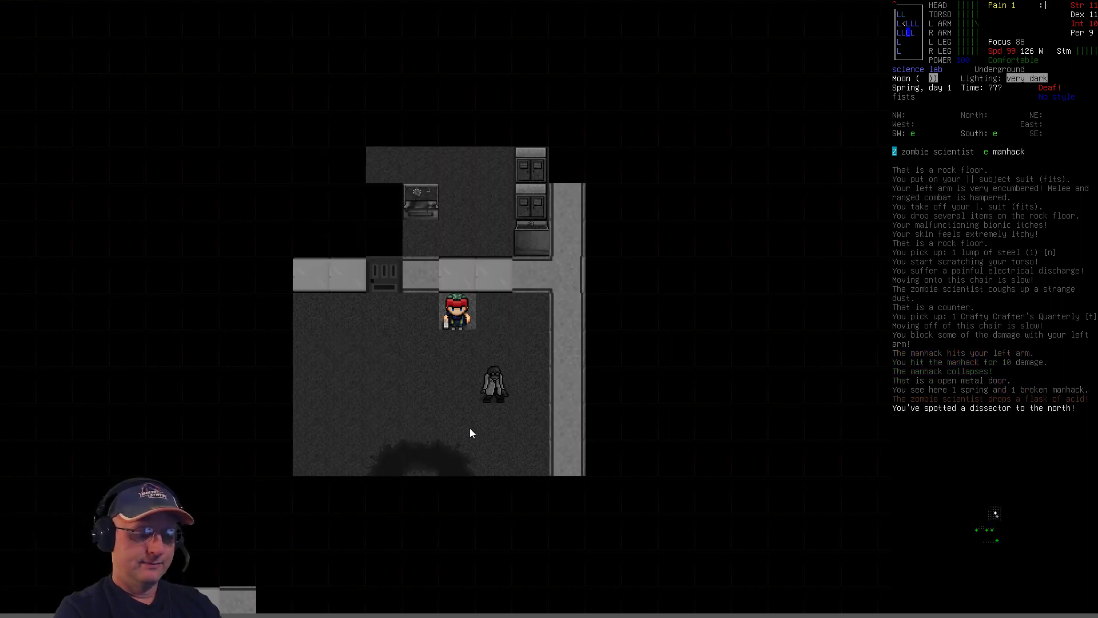
pyautogui.press('"')
pyautogui.press('h')
pyautogui.press('h')
pyautogui.press('h')
pyautogui.press('b')
pyautogui.press('b')
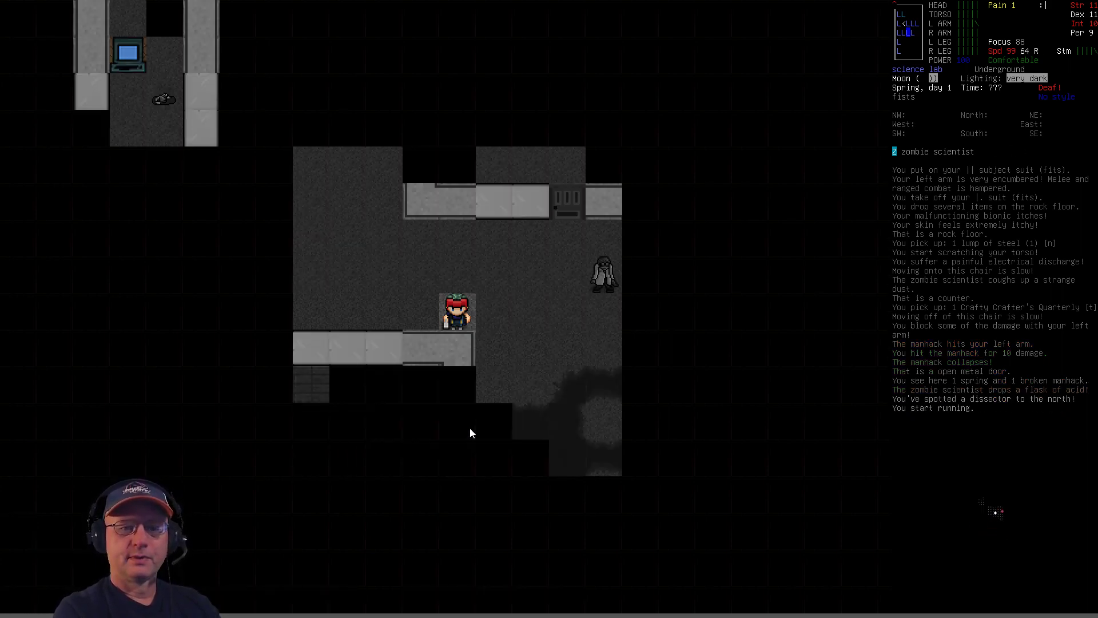
# - Walk onward through the lab rooms toward the zombie scientists
pyautogui.press('n')
pyautogui.press('j')
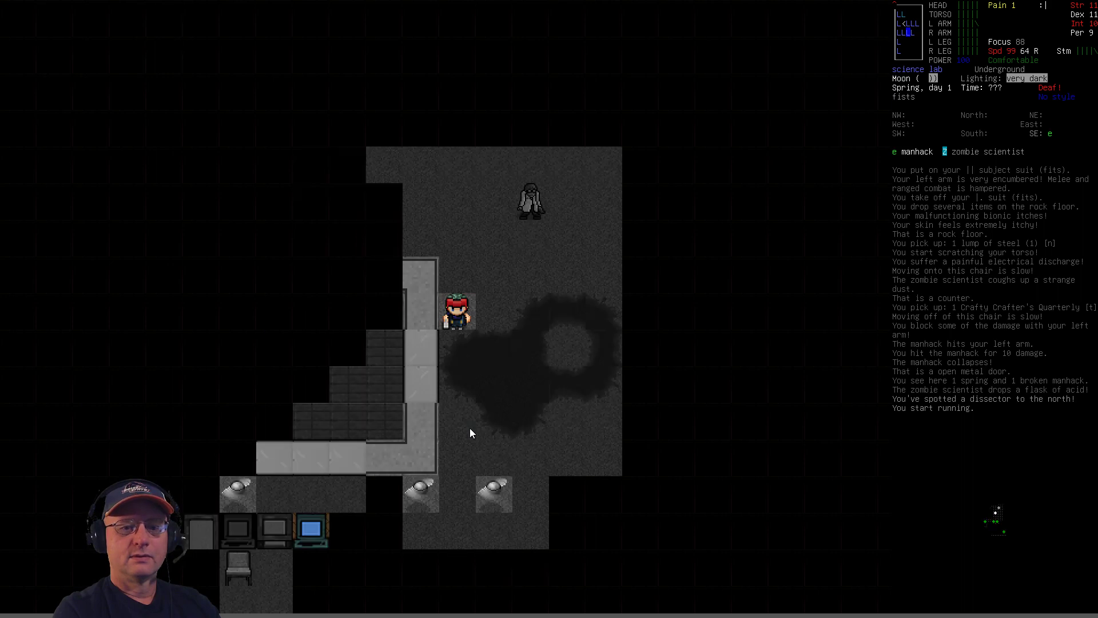
pyautogui.press('h')
pyautogui.press('y')
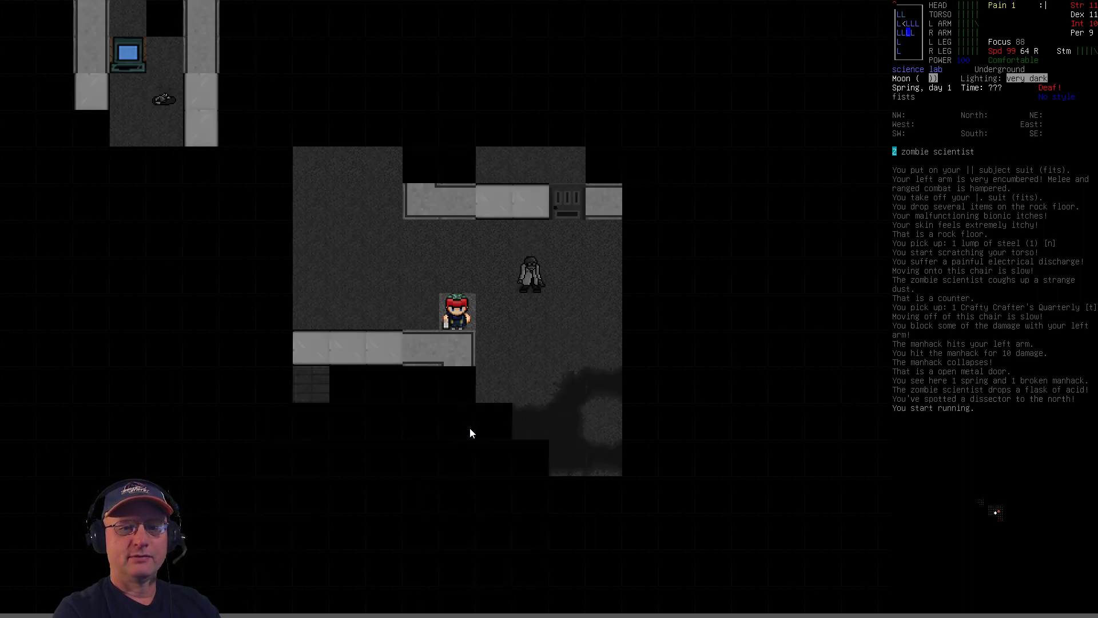
pyautogui.press('h')
pyautogui.press('h')
pyautogui.press('h')
pyautogui.press('y')
pyautogui.press('j')
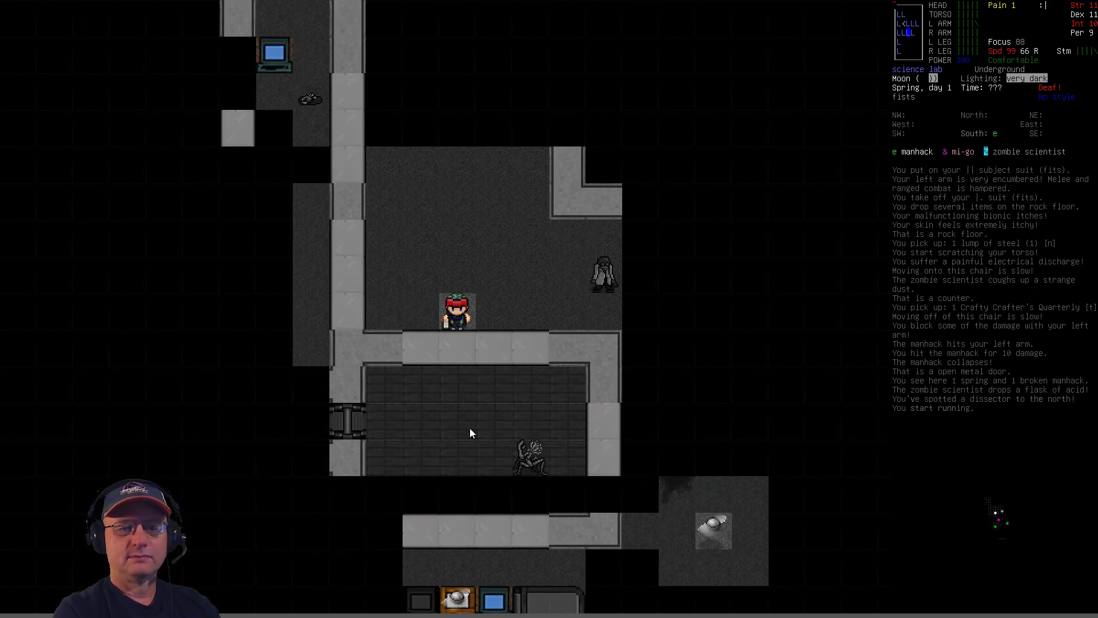
pyautogui.press('y')
pyautogui.press('k')
pyautogui.press('k')
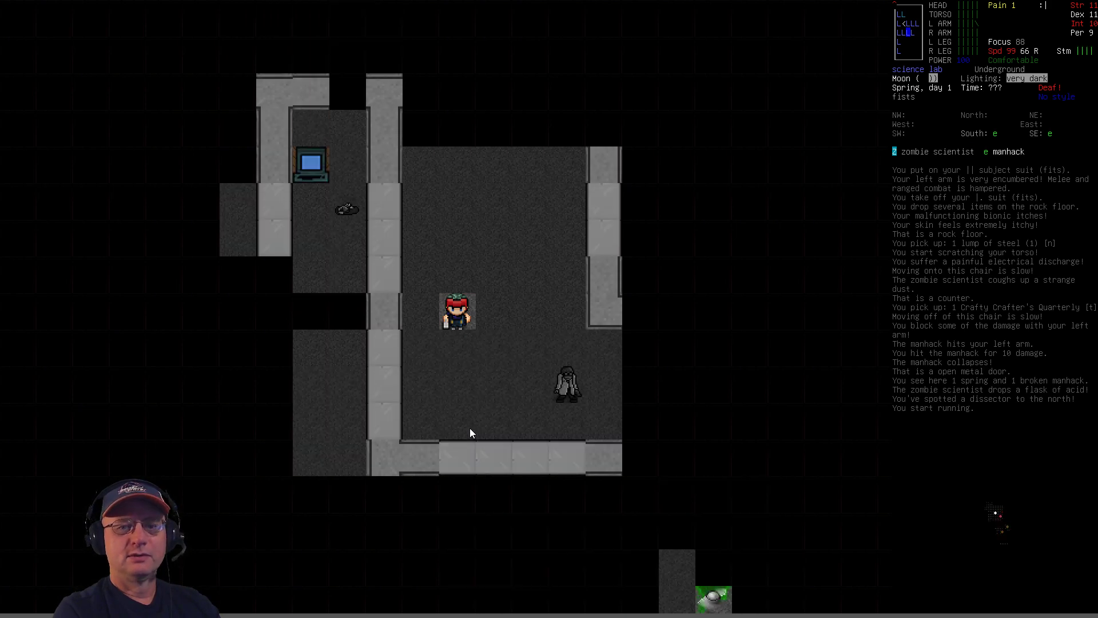
pyautogui.press('k')
pyautogui.press('k')
# - Close in on the first zombie scientist, kill it, and glance over its corpse's items
pyautogui.press('n')
pyautogui.press('n')
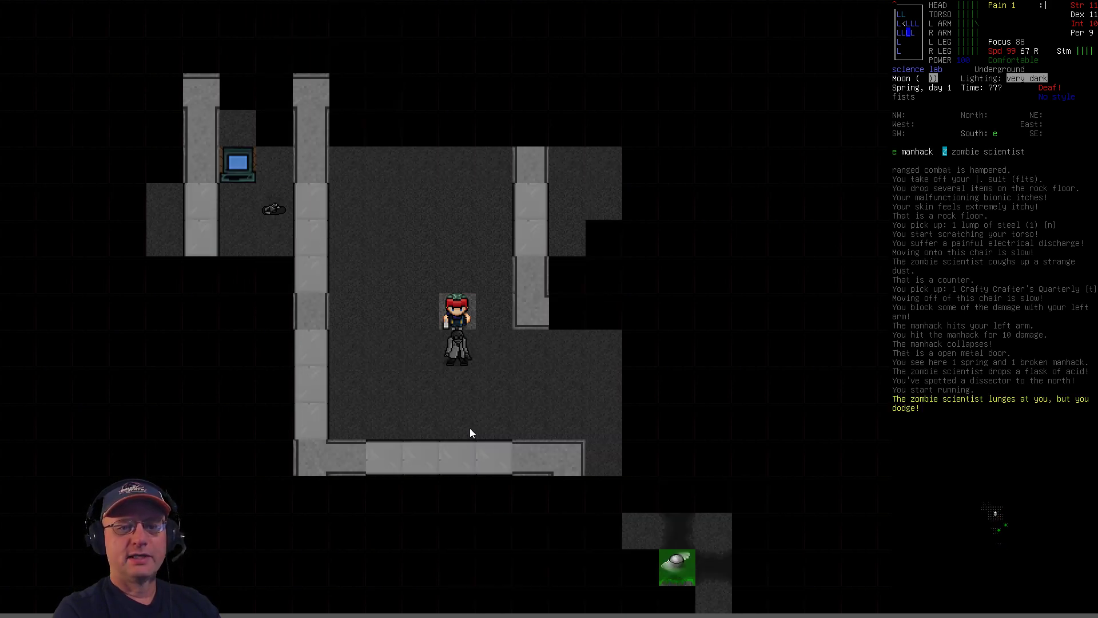
pyautogui.press('j')
pyautogui.press('j')
pyautogui.press('j')
pyautogui.press('j')
pyautogui.press('j')
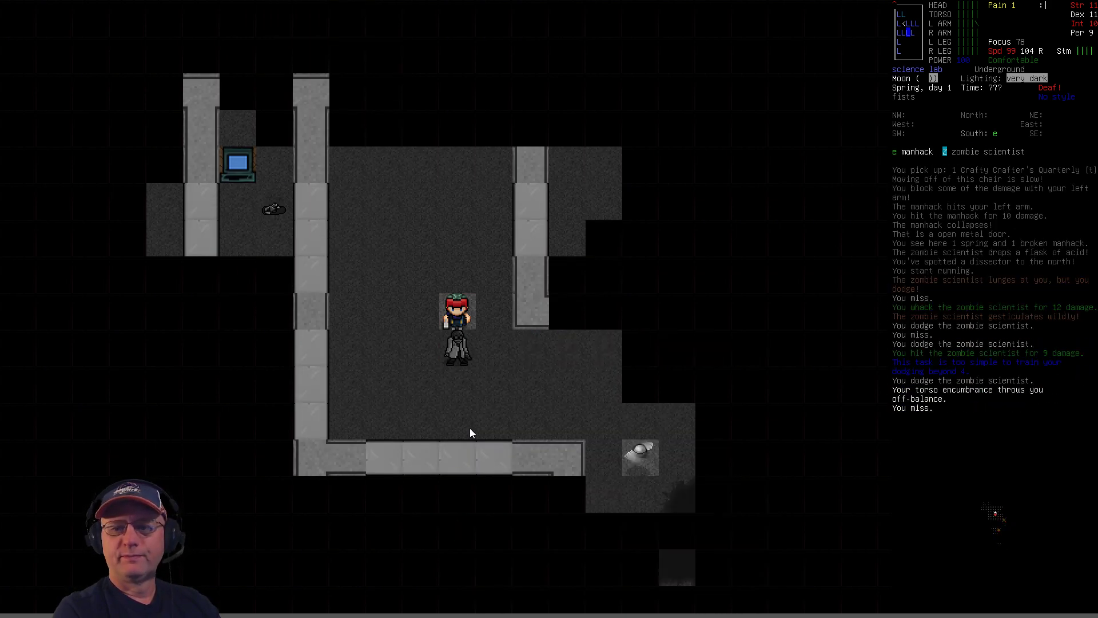
pyautogui.press('j')
pyautogui.press('j')
pyautogui.press('j')
pyautogui.press('j')
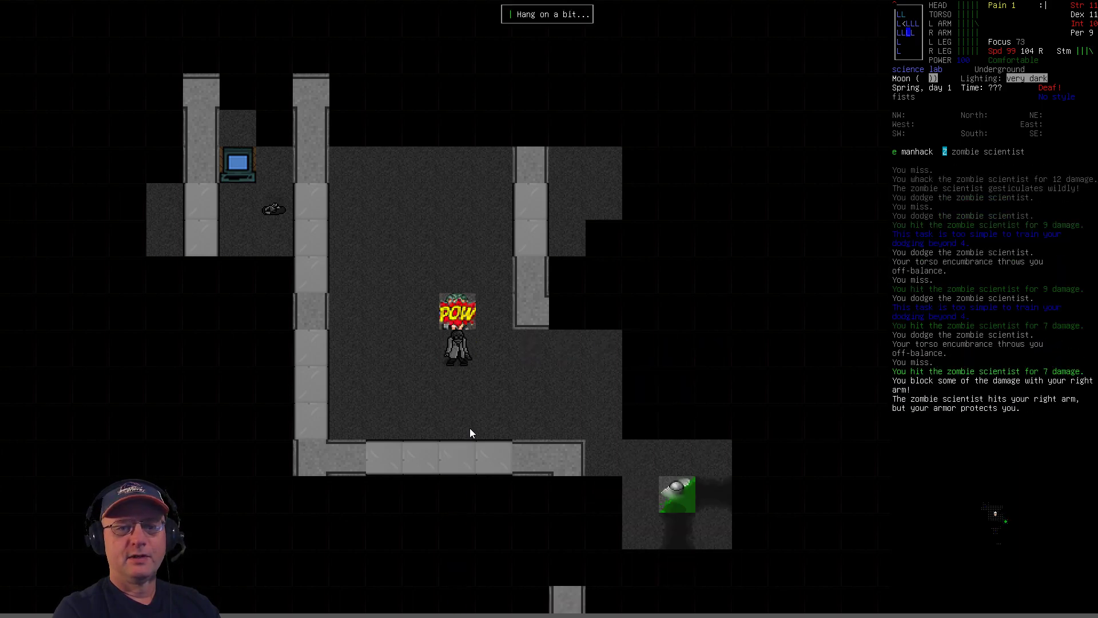
pyautogui.press('j')
pyautogui.press('j')
pyautogui.press('j')
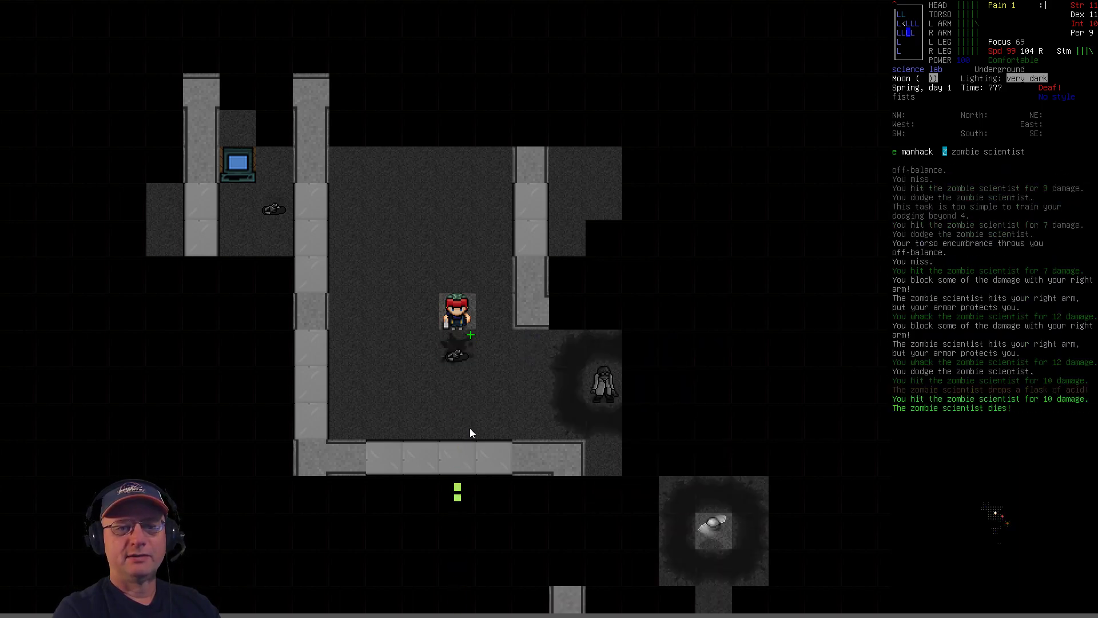
pyautogui.press('g')
pyautogui.press('j')
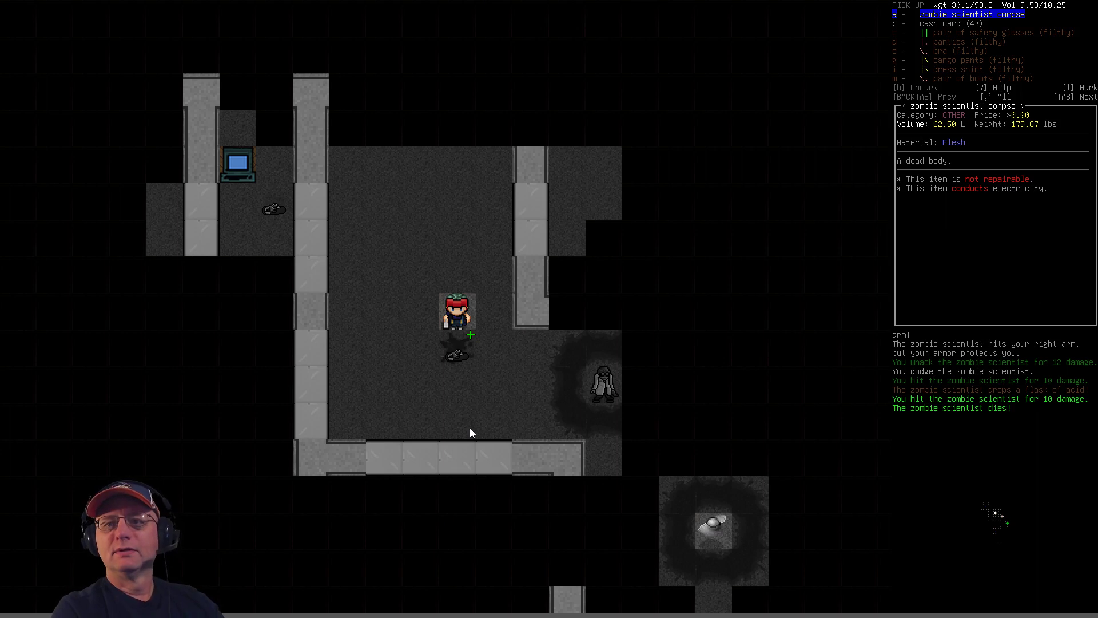
pyautogui.press('Escape')
# - Kill the second zombie scientist and look over its corpse's belongings
pyautogui.press('k')
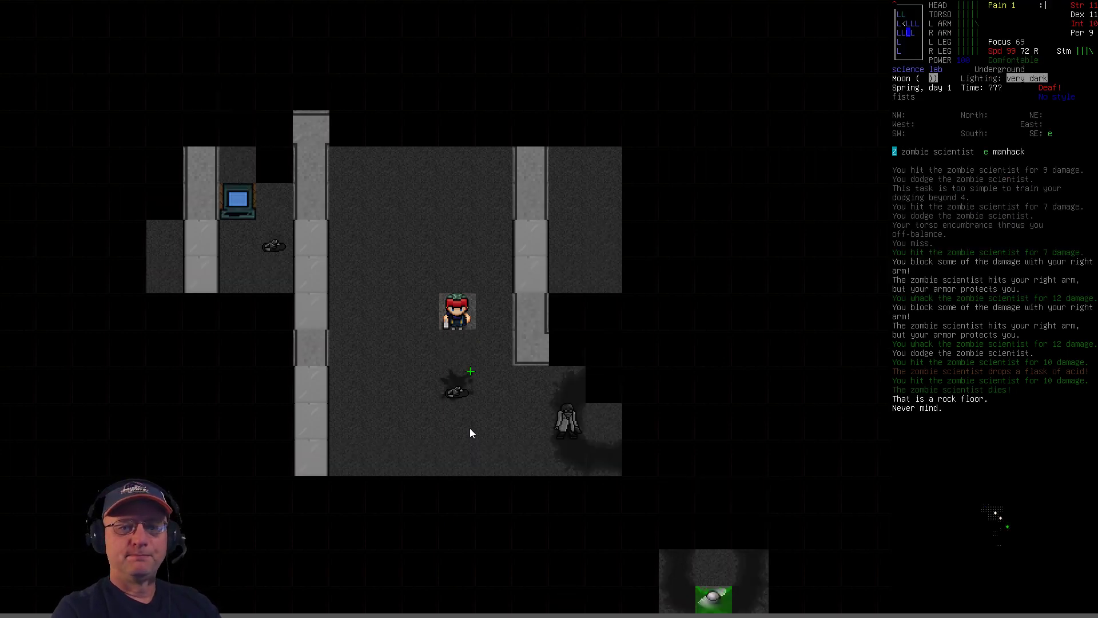
pyautogui.press('l')
pyautogui.press('j')
pyautogui.press('j')
pyautogui.press('j')
pyautogui.press('j')
pyautogui.press('j')
pyautogui.press('g')
pyautogui.press('j')
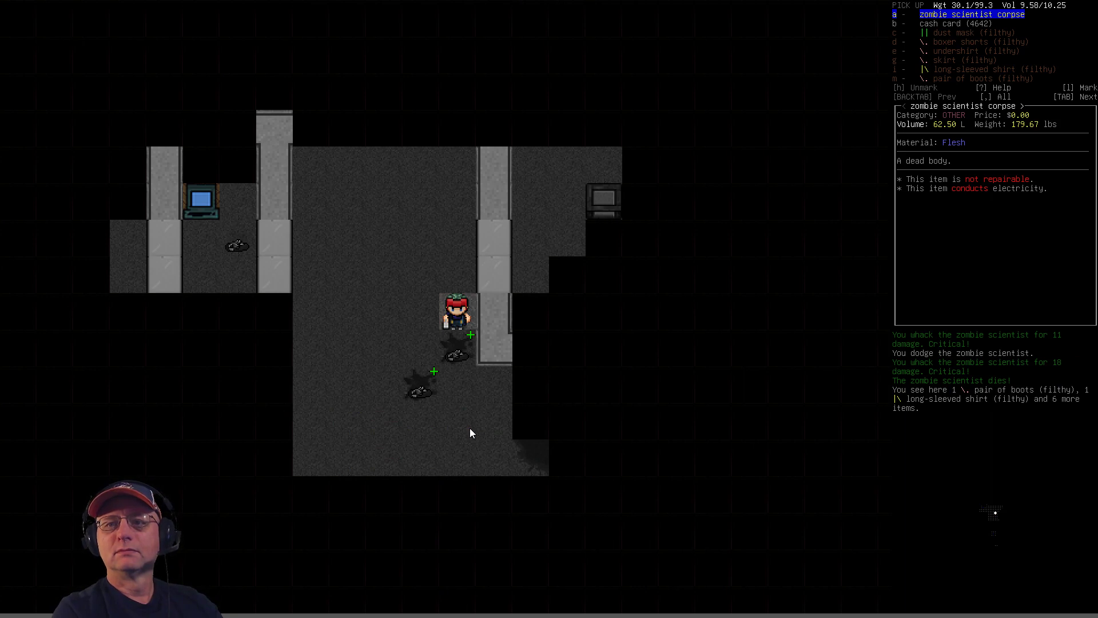
pyautogui.press('Escape')
# - Smash the corpse until it is pulped, stopping as the manhack approaches
pyautogui.press('s')
pyautogui.press('j')
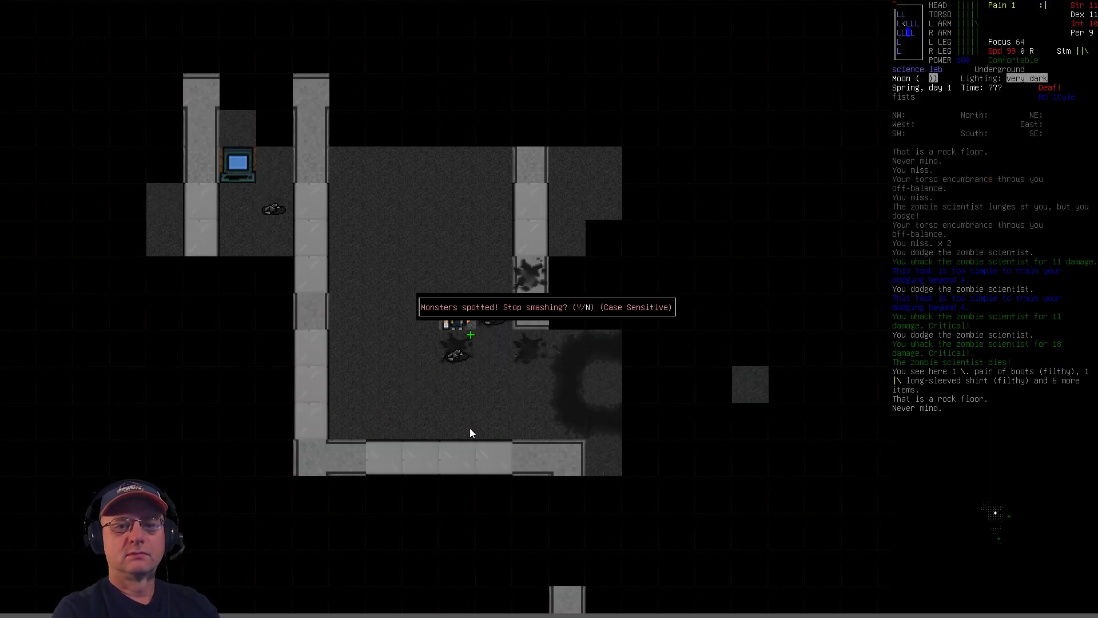
pyautogui.press('N')
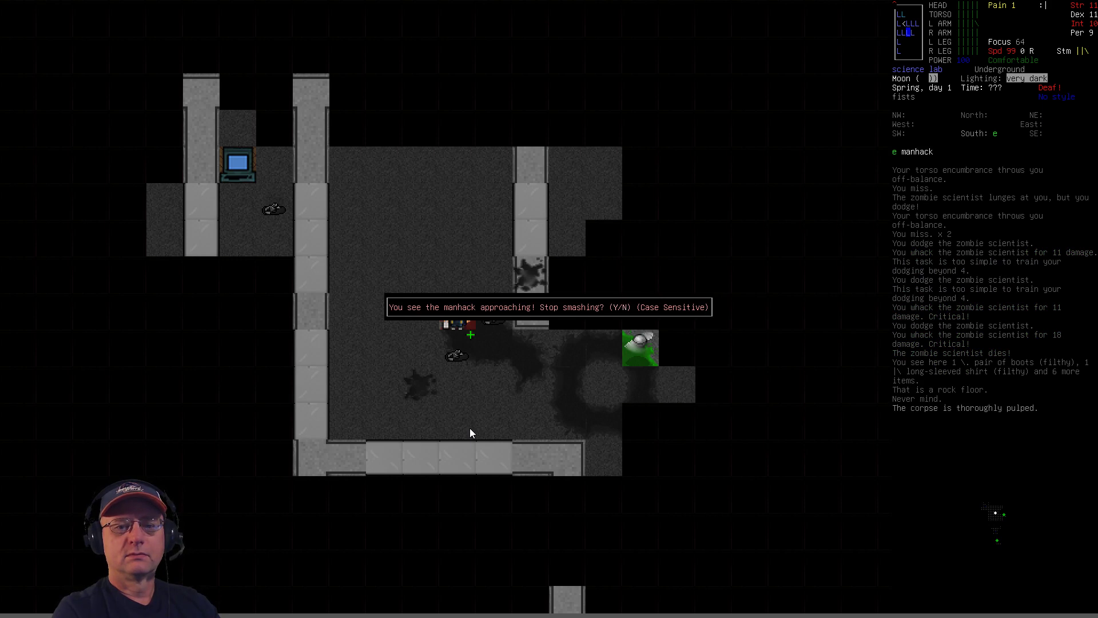
pyautogui.press('Y')
# - Shuffle around the dropped items, attempting a smash on empty ground
pyautogui.press('k')
pyautogui.press('k')
pyautogui.press('j')
pyautogui.press('j')
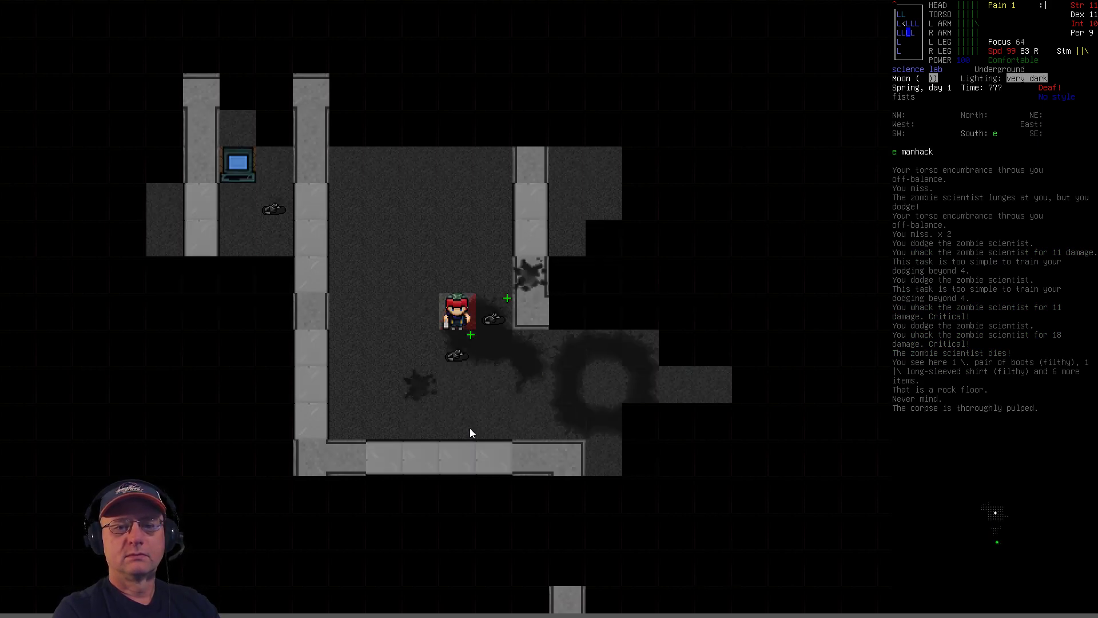
pyautogui.press('s')
pyautogui.press('s')
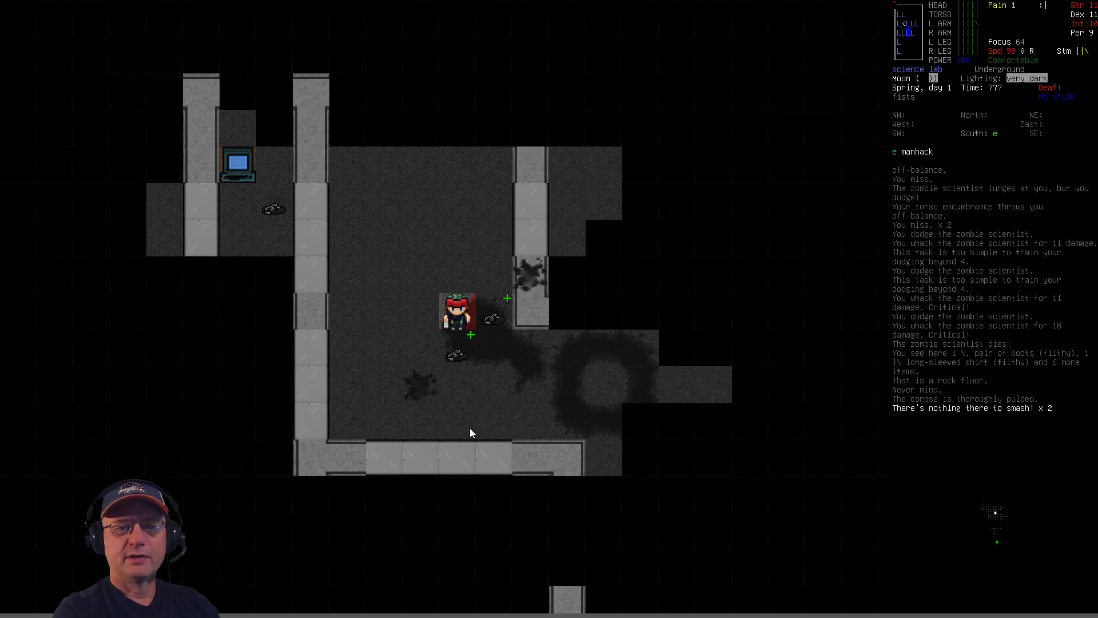
pyautogui.press('k')
pyautogui.press('k')
pyautogui.press('j')
pyautogui.press('j')
pyautogui.press('j')
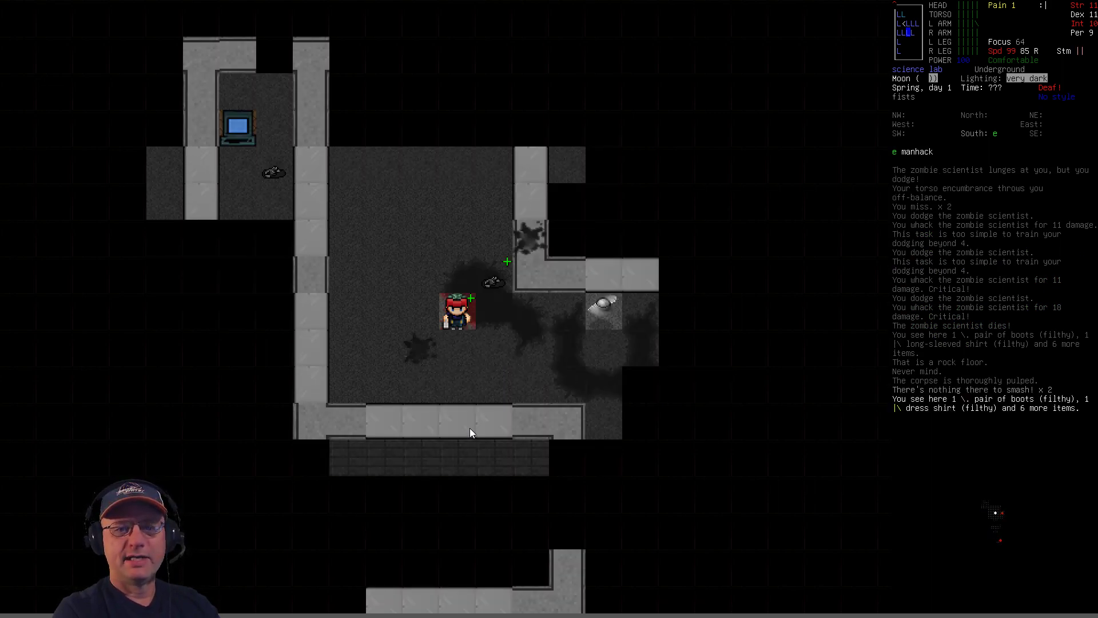
# - Move east, refuse to step into the acid splatter, and swing at the nearby manhack
pyautogui.press('l')
pyautogui.press('n')
pyautogui.press('l')
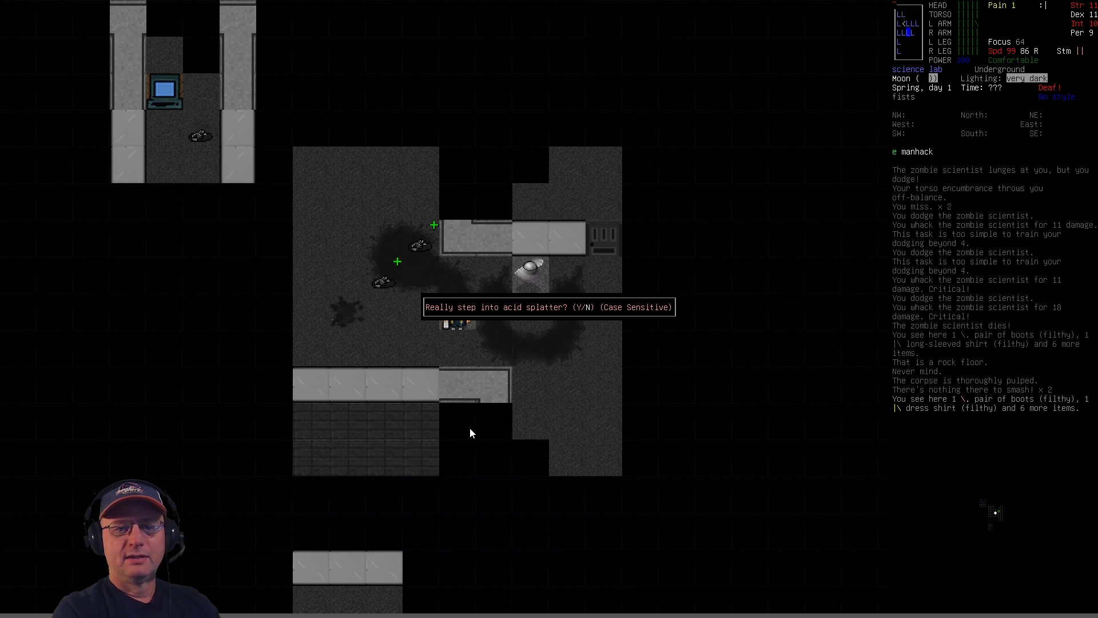
pyautogui.press('n')
pyautogui.press('h')
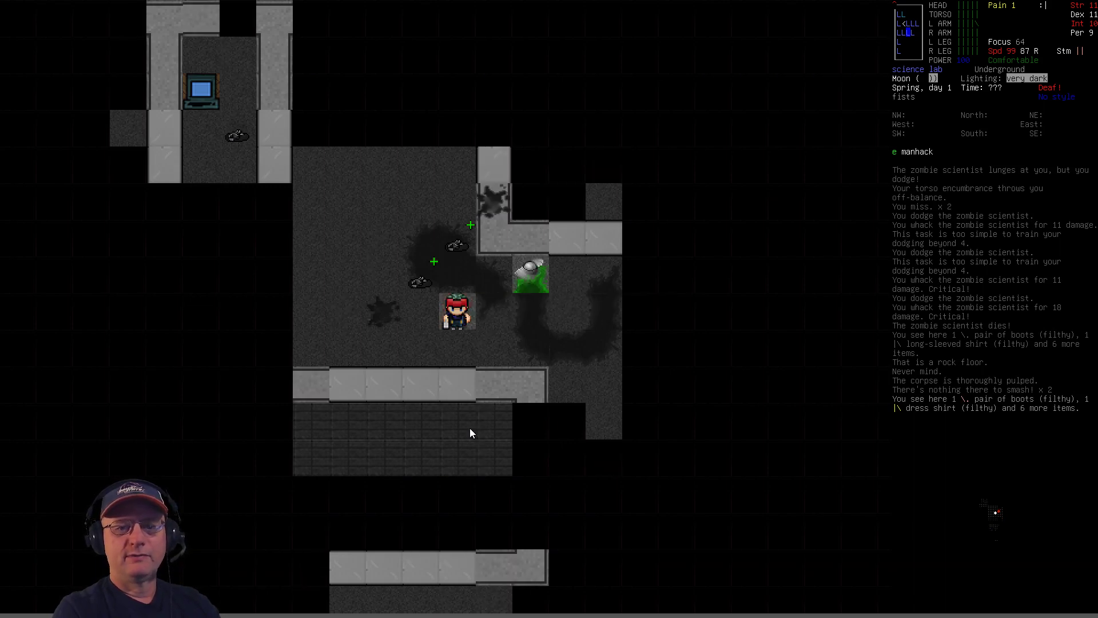
pyautogui.press('u')
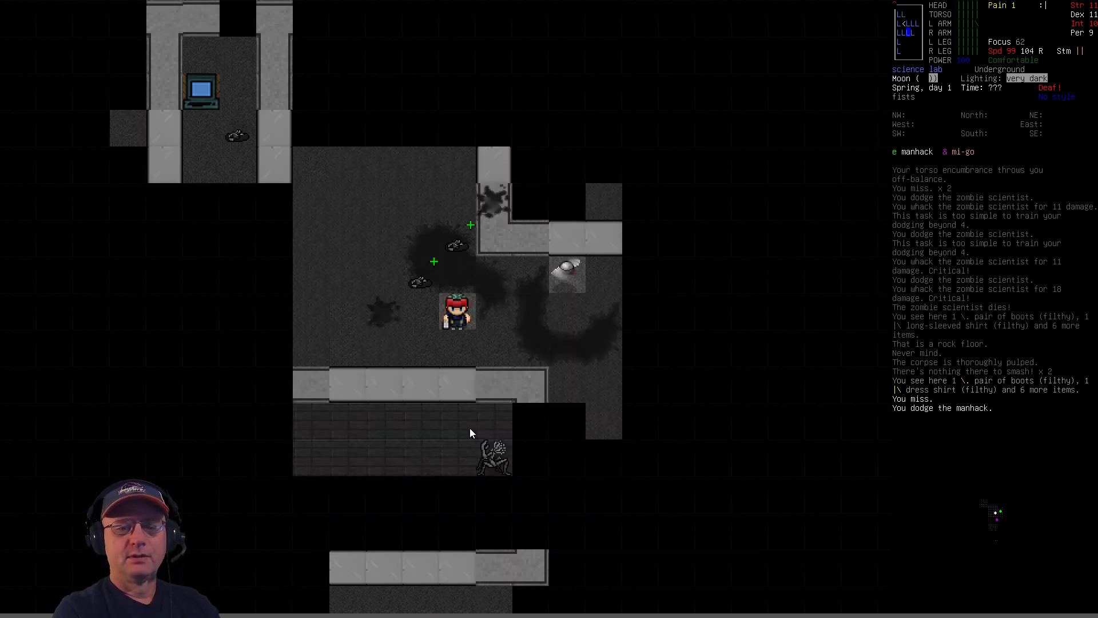
# - Walk east along the corridor and north through the door into the monitor room
pyautogui.press('u')
pyautogui.press('l')
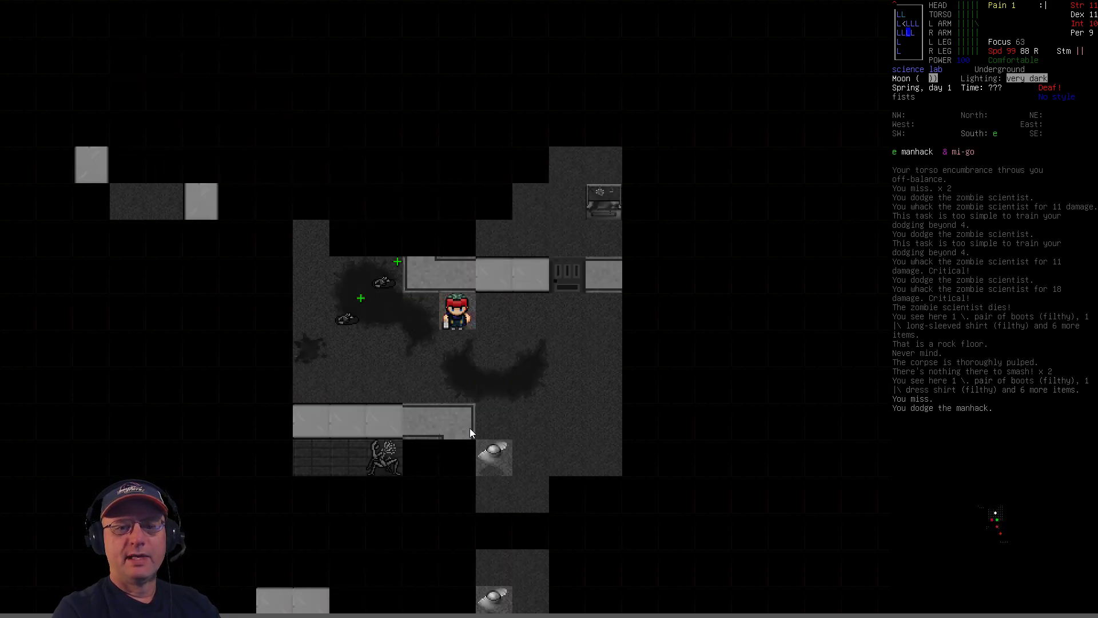
pyautogui.press('l')
pyautogui.press('l')
pyautogui.press('l')
pyautogui.press('k')
pyautogui.press('k')
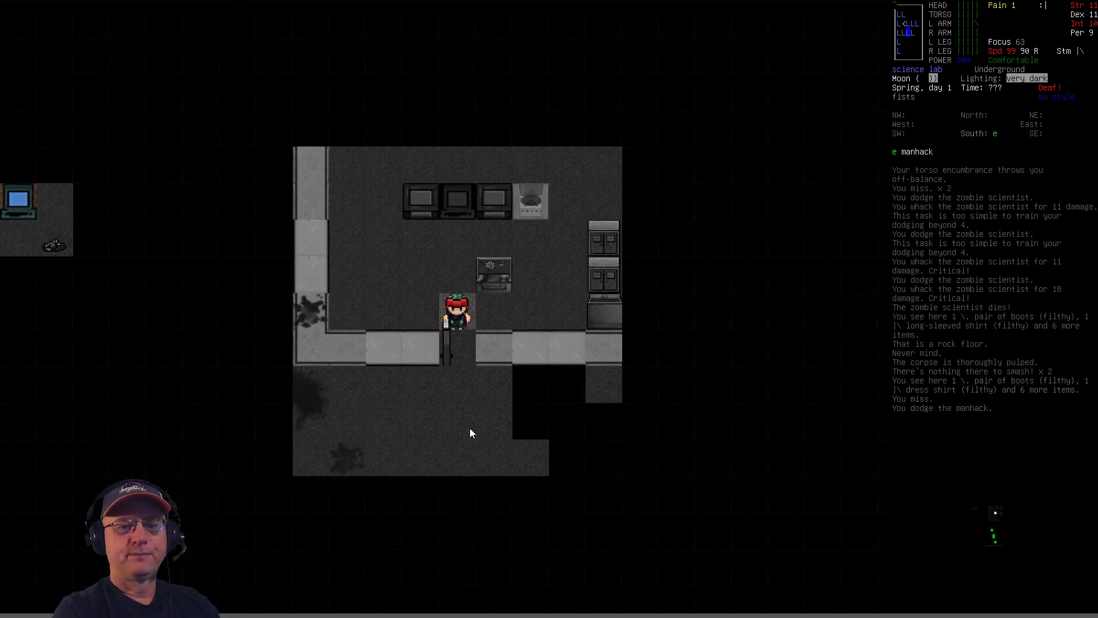
pyautogui.press('k')
pyautogui.press('k')
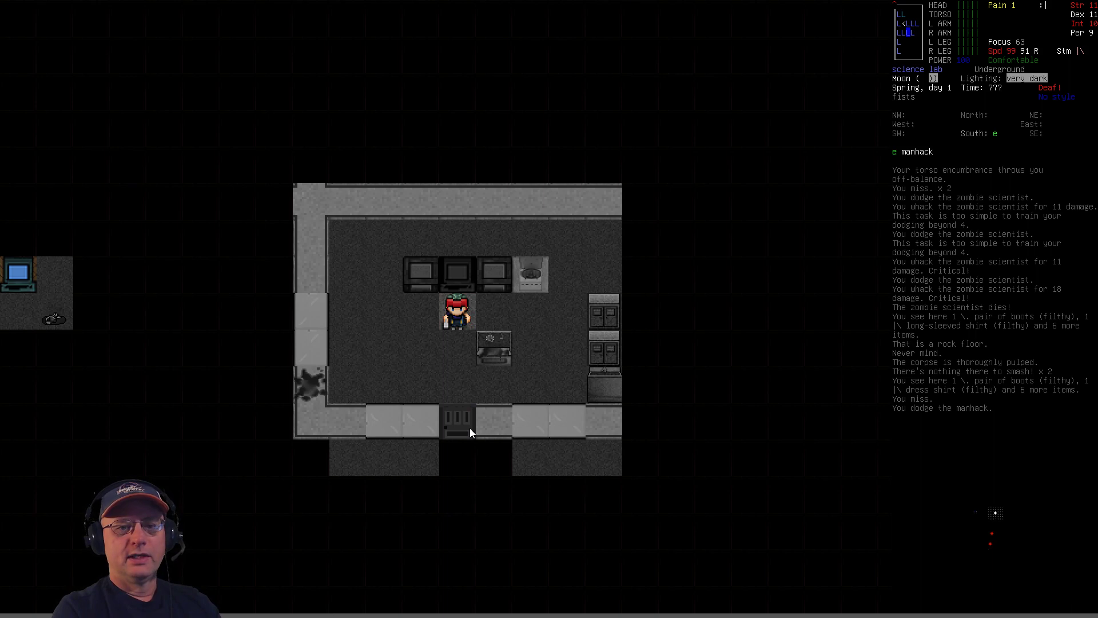
# - Check the counter's items and the locker, fail a smash on the counter, and return beside it
pyautogui.press('l')
pyautogui.press('l')
pyautogui.press('l')
pyautogui.press('j')
pyautogui.press('g')
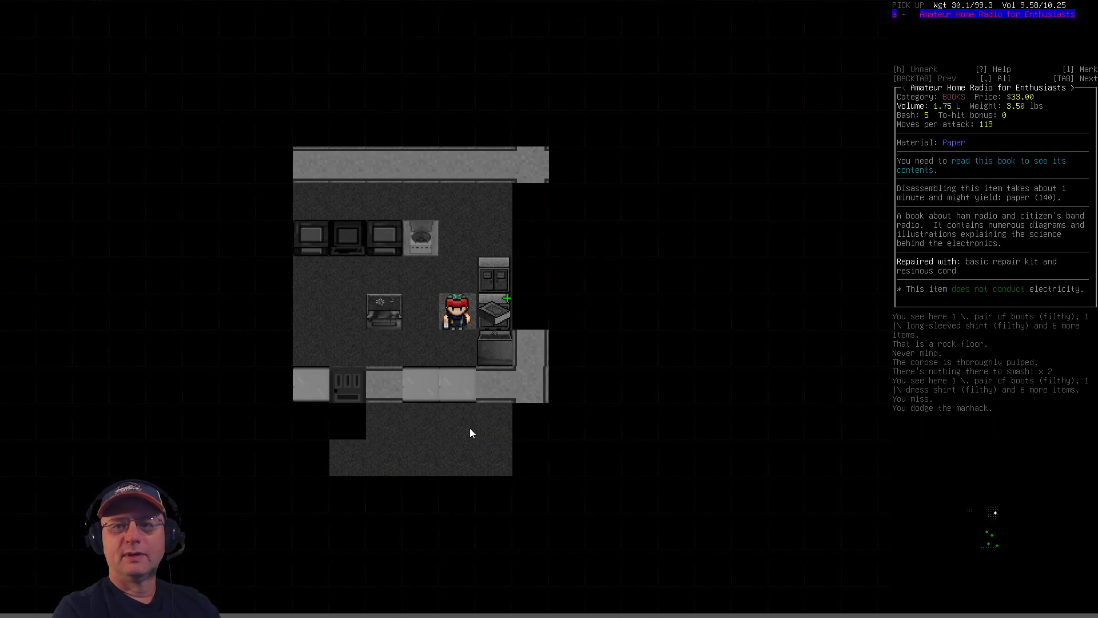
pyautogui.press('Escape')
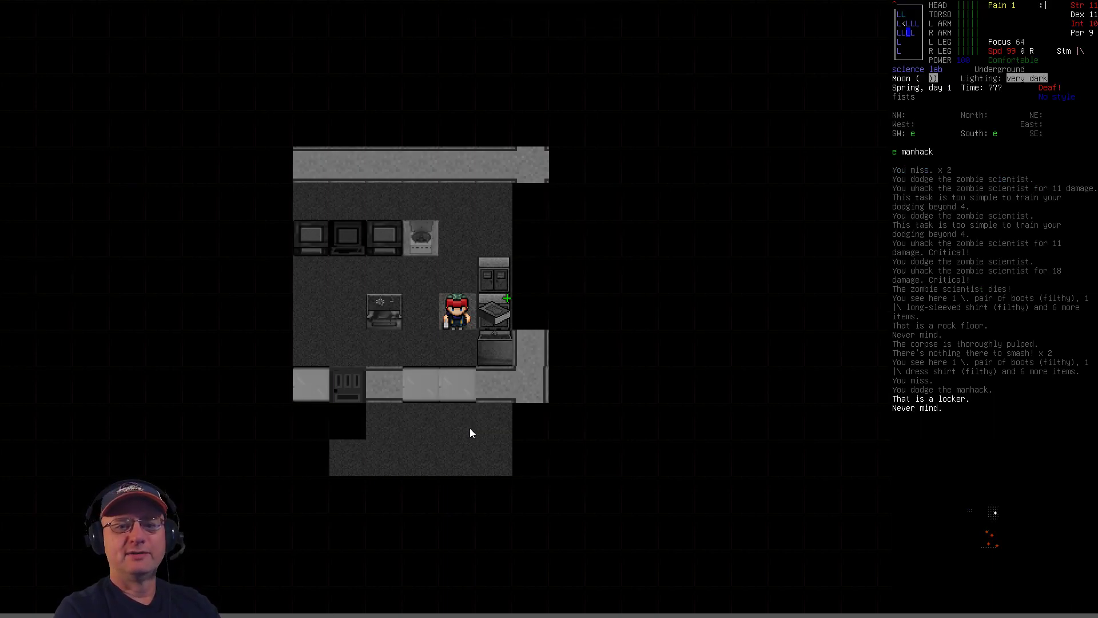
pyautogui.press('k')
pyautogui.press('h')
pyautogui.press('h')
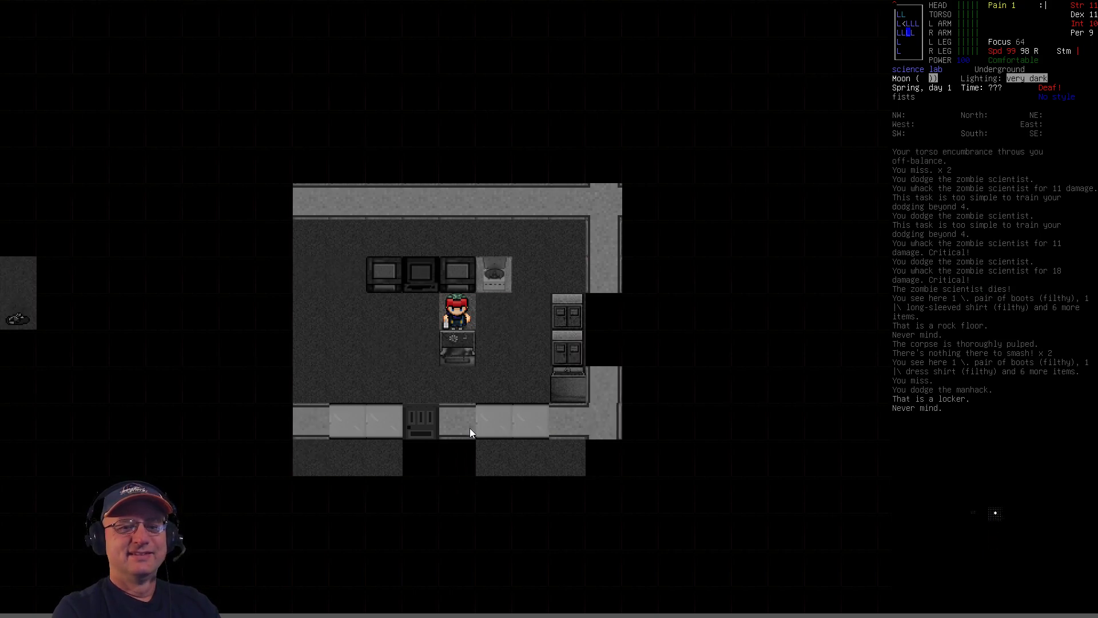
pyautogui.press('s')
pyautogui.press('j')
pyautogui.press('l')
pyautogui.press('n')
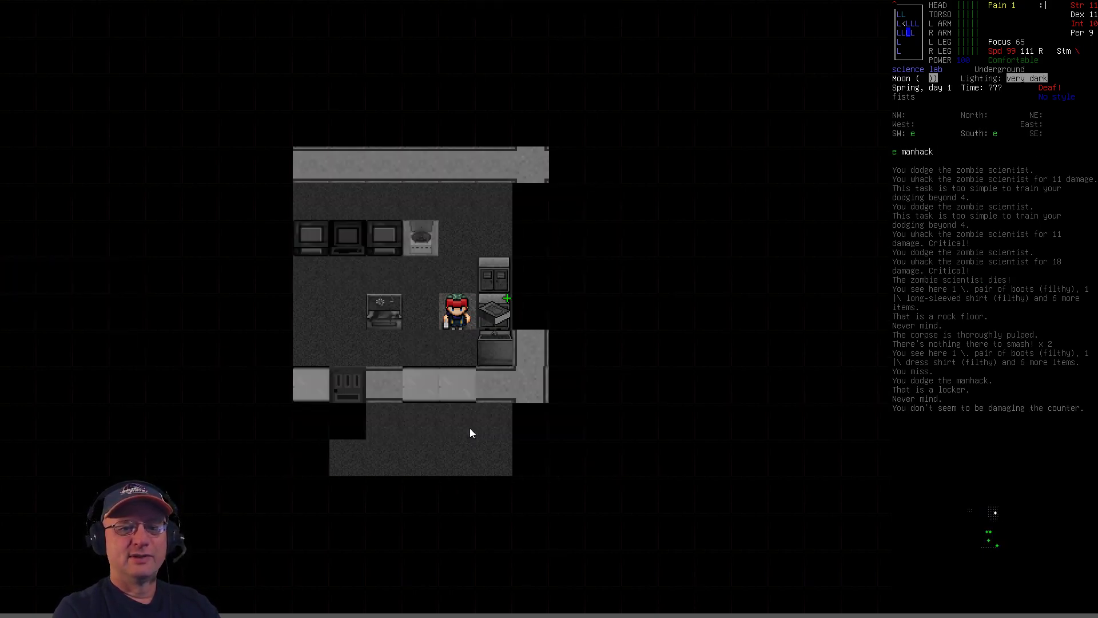
# - Browse the wield list looking for the steel piece and attempt to wield an item
pyautogui.press('w')
pyautogui.press('Down')
pyautogui.press('Down')
pyautogui.press('Down')
pyautogui.press('Down')
pyautogui.press('Down')
pyautogui.press('Down')
pyautogui.press('Down')
pyautogui.press('Down')
pyautogui.press('Down')
pyautogui.press('Down')
pyautogui.press('Down')
pyautogui.press('Down')
pyautogui.press('Down')
pyautogui.press('Down')
pyautogui.press('Down')
pyautogui.press('Down')
pyautogui.press('Down')
pyautogui.press('Down')
pyautogui.press('Down')
pyautogui.press('Down')
pyautogui.press('Down')
pyautogui.press('Up')
pyautogui.press('e')
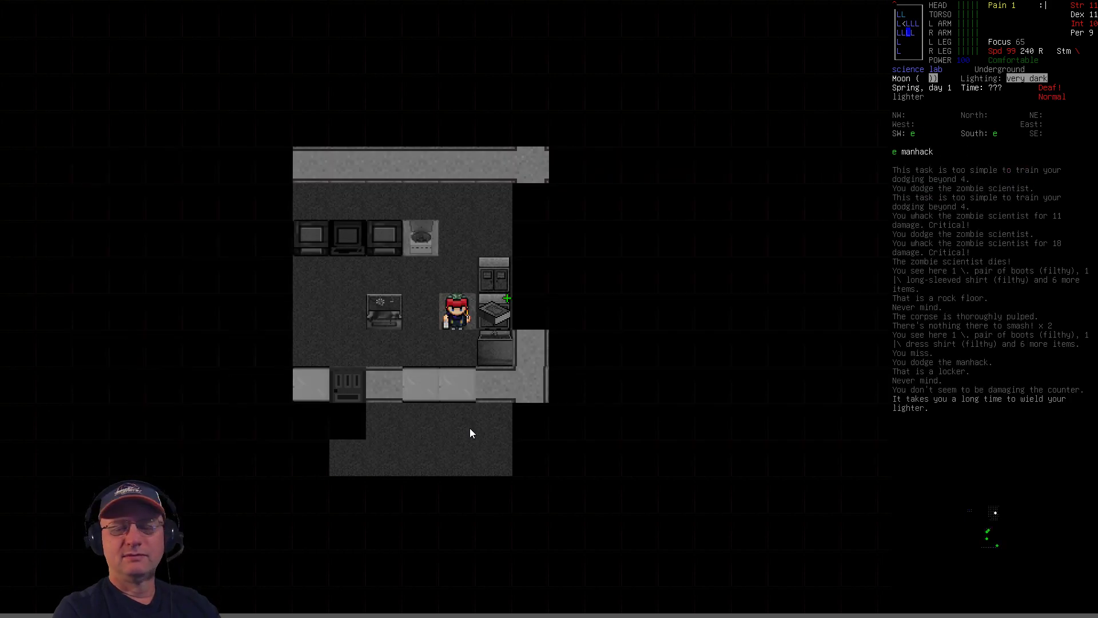
# - Review the carried inventory, inspecting the small fire extinguisher and the lump of steel
pyautogui.press('/')
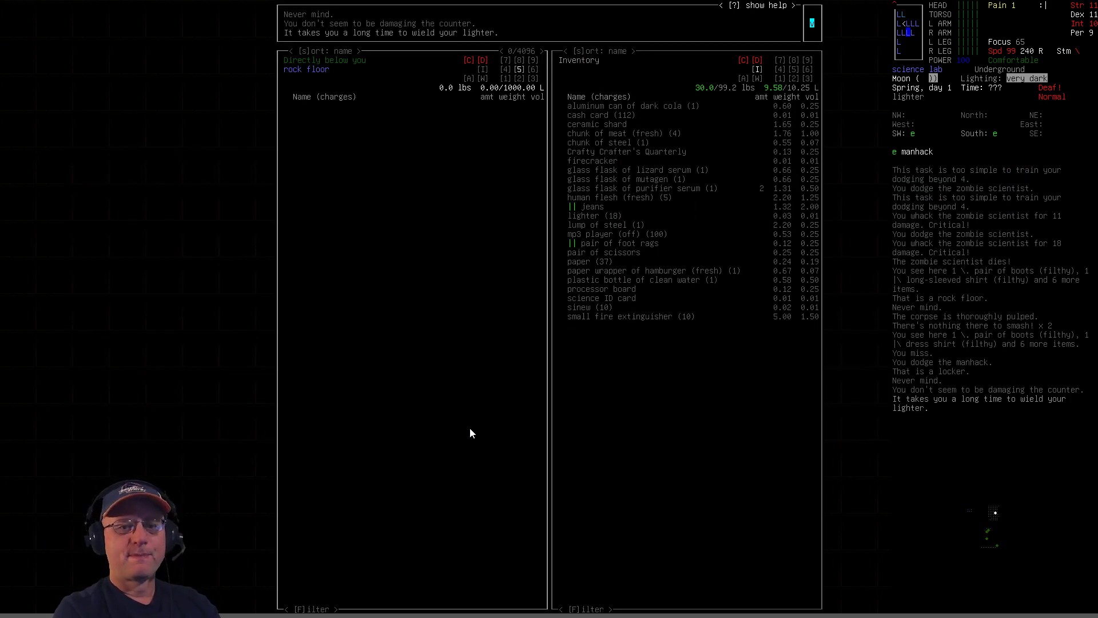
pyautogui.press('Tab')
pyautogui.press('Down')
pyautogui.press('Down')
pyautogui.press('Down')
pyautogui.press('Down')
pyautogui.press('Down')
pyautogui.press('Down')
pyautogui.press('Down')
pyautogui.press('Down')
pyautogui.press('Return')
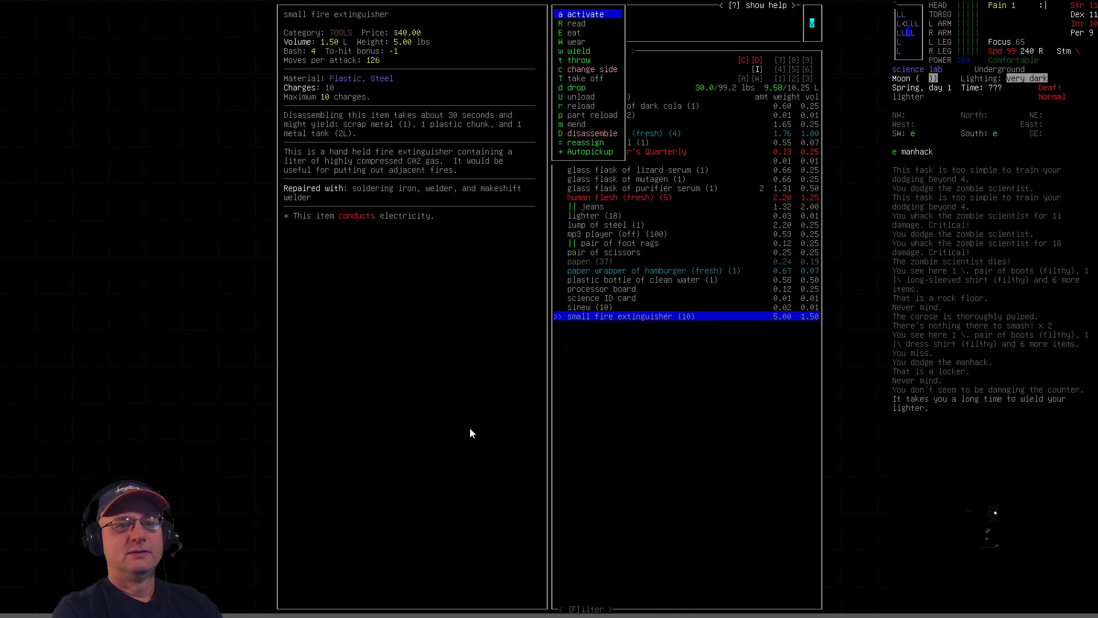
pyautogui.press('Escape')
pyautogui.press('Up')
pyautogui.press('Up')
pyautogui.press('Up')
pyautogui.press('Up')
pyautogui.press('Up')
pyautogui.press('Up')
pyautogui.press('Up')
pyautogui.press('Up')
pyautogui.press('Up')
pyautogui.press('Up')
pyautogui.press('Return')
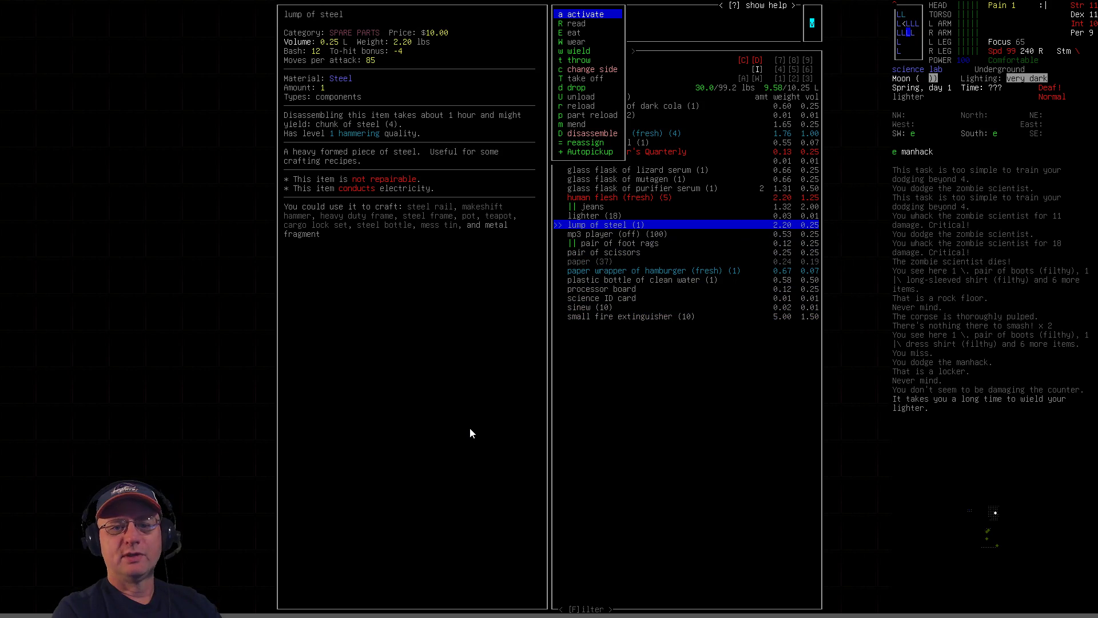
pyautogui.press('Escape')
pyautogui.press('Escape')
# - Wield the lump of steel, storing the lighter back in the inventory
pyautogui.press('w')
pyautogui.press('Down')
pyautogui.press('Down')
pyautogui.press('Down')
pyautogui.press('Down')
pyautogui.press('Down')
pyautogui.press('Down')
pyautogui.press('Down')
pyautogui.press('Down')
pyautogui.press('Down')
pyautogui.press('Down')
pyautogui.press('Down')
pyautogui.press('Down')
pyautogui.press('Down')
pyautogui.press('Return')
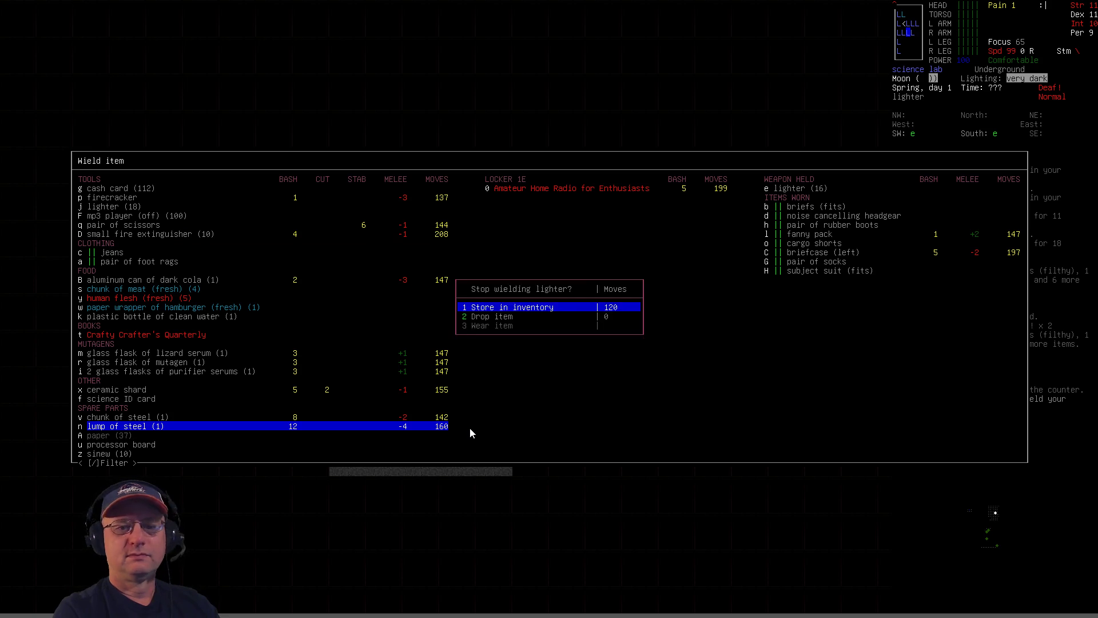
pyautogui.press('Return')
# - Move the Amateur Home Radio book from the counter onto the survivor's floor tile via advanced inventory
pyautogui.press('Up')
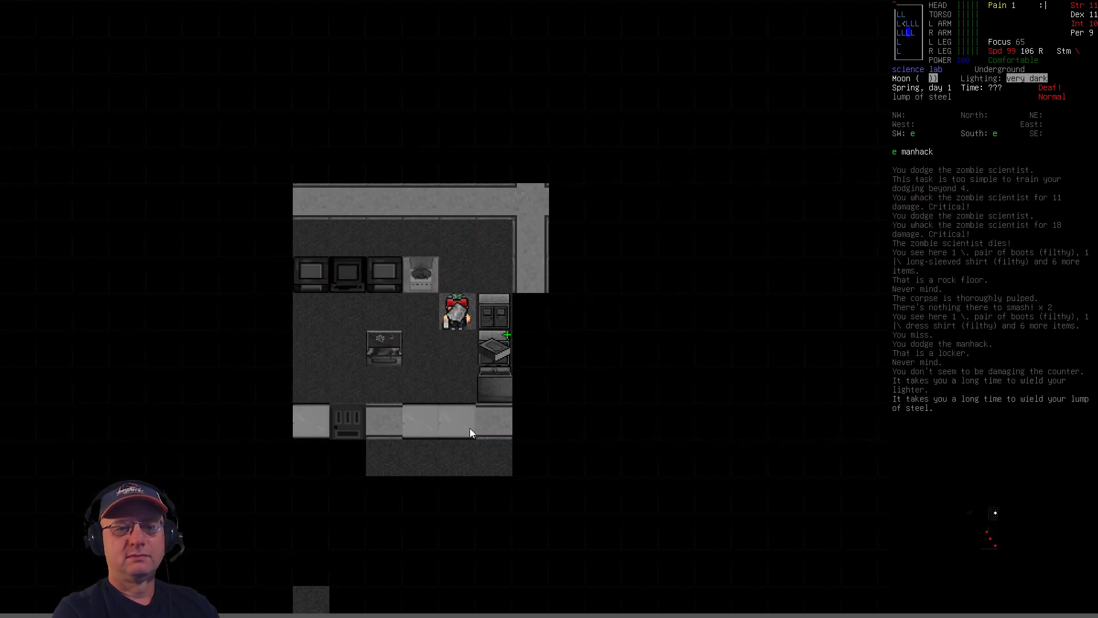
pyautogui.press('Down')
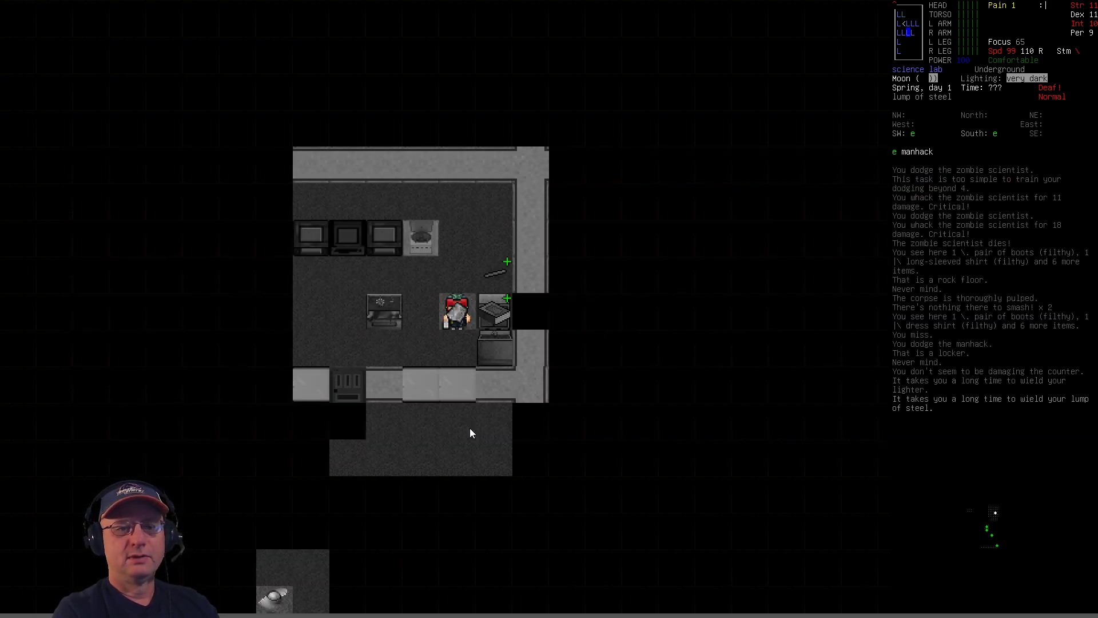
pyautogui.press('/')
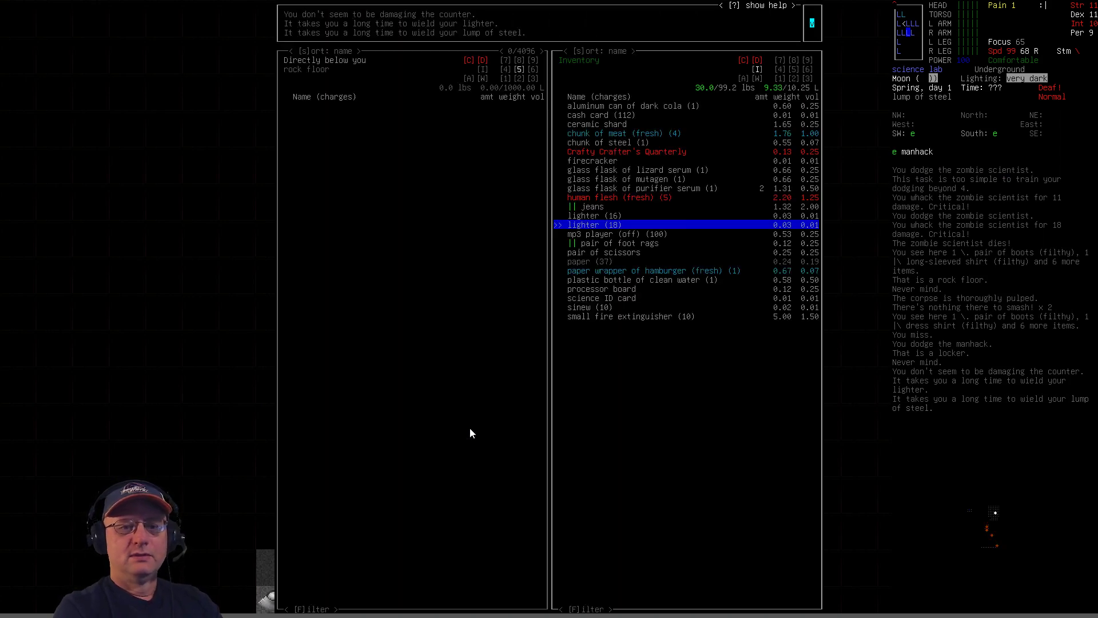
pyautogui.press('Tab')
pyautogui.press('6')
pyautogui.press('Tab')
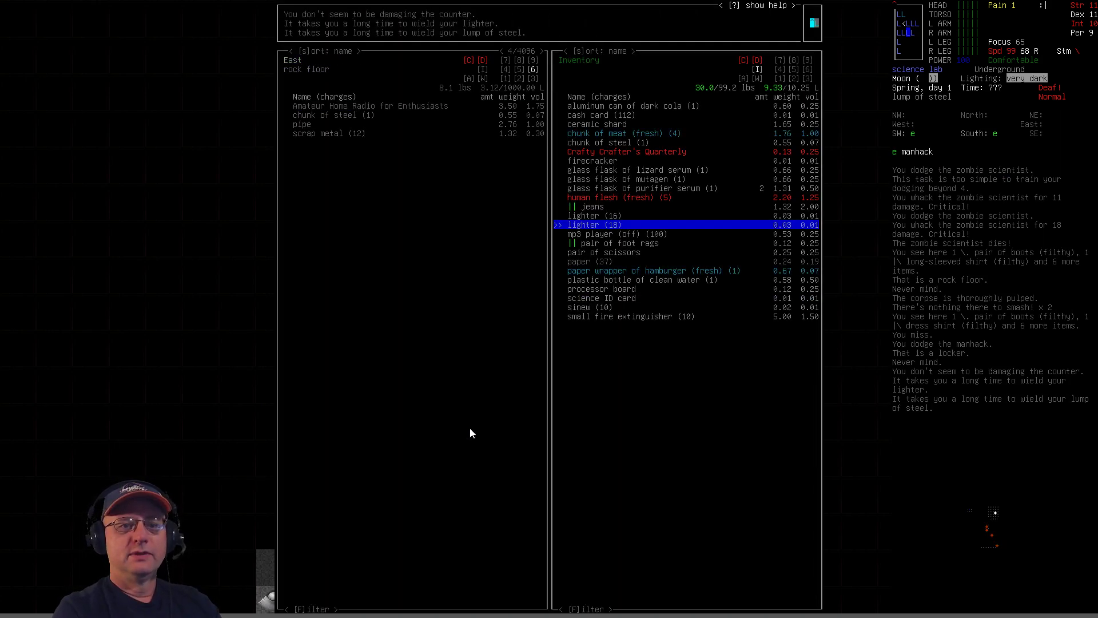
pyautogui.press('Tab')
pyautogui.press('Tab')
pyautogui.press('5')
pyautogui.press('Tab')
pyautogui.press('Return')
pyautogui.press('Escape')
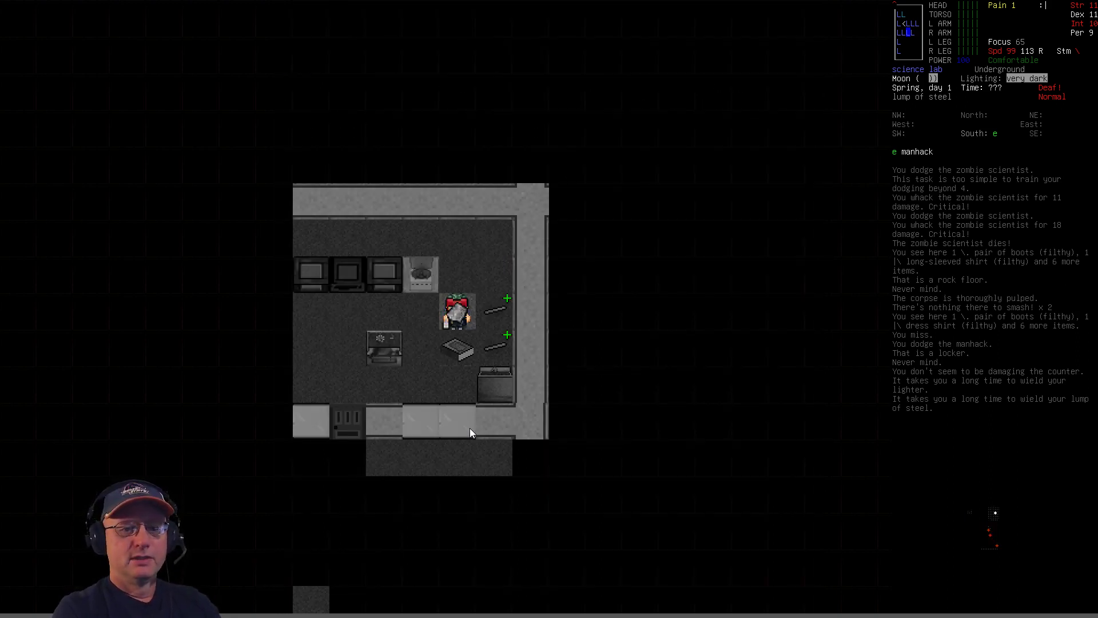
# - Smash the northwest monitor into debris and check the pipes left on the floor
pyautogui.press('Left')
pyautogui.press('Left')
pyautogui.press('Left')
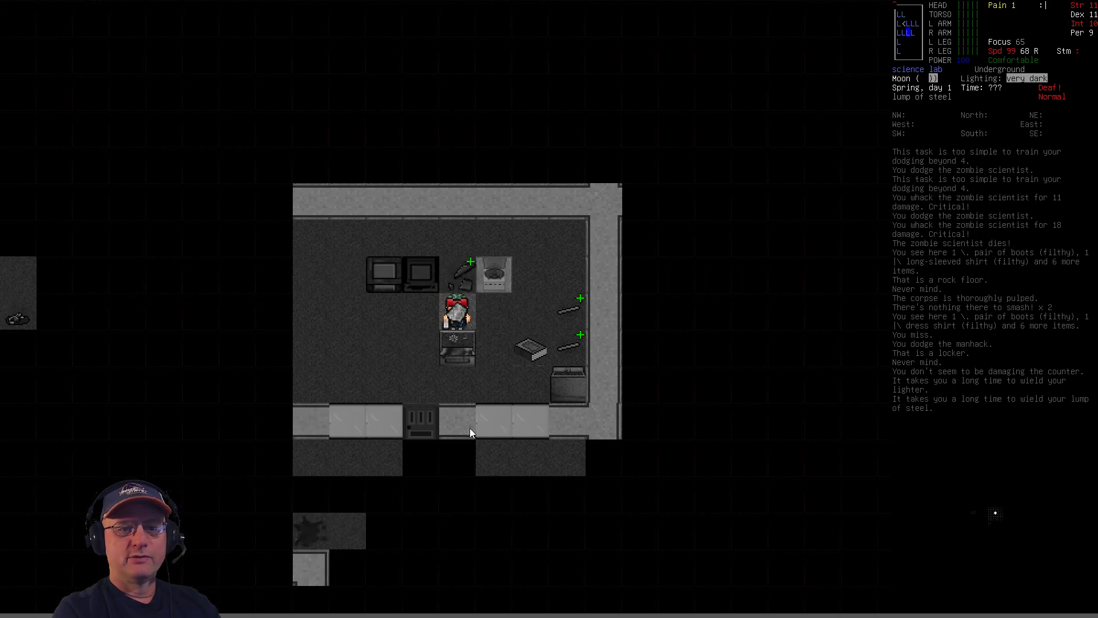
pyautogui.press('s')
pyautogui.press('y')
pyautogui.press('s')
pyautogui.press('y')
pyautogui.press('.')
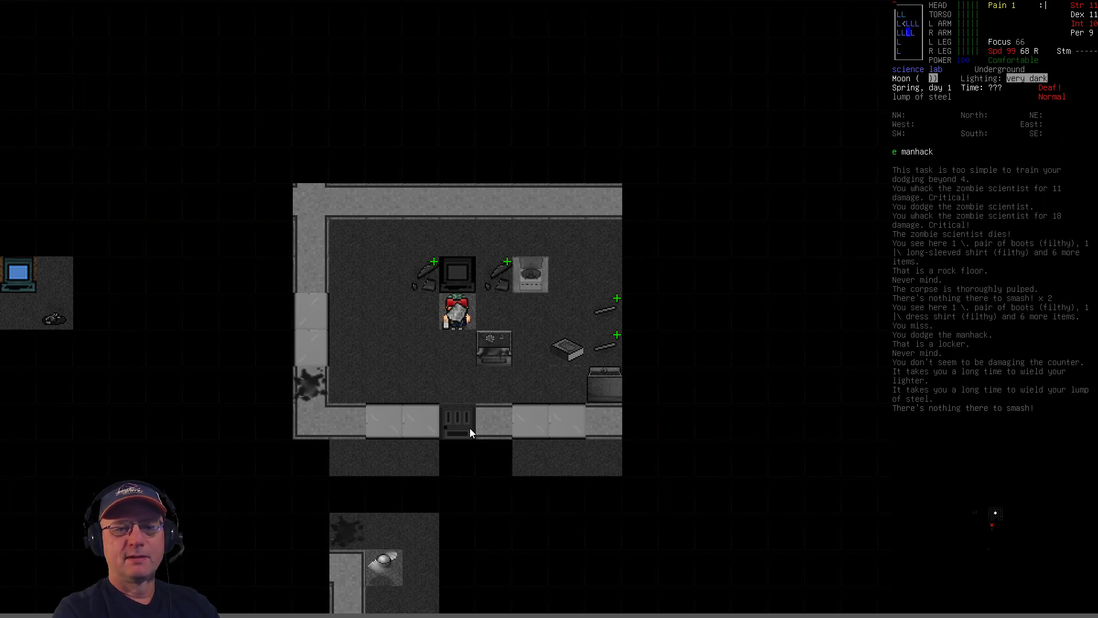
pyautogui.press('.')
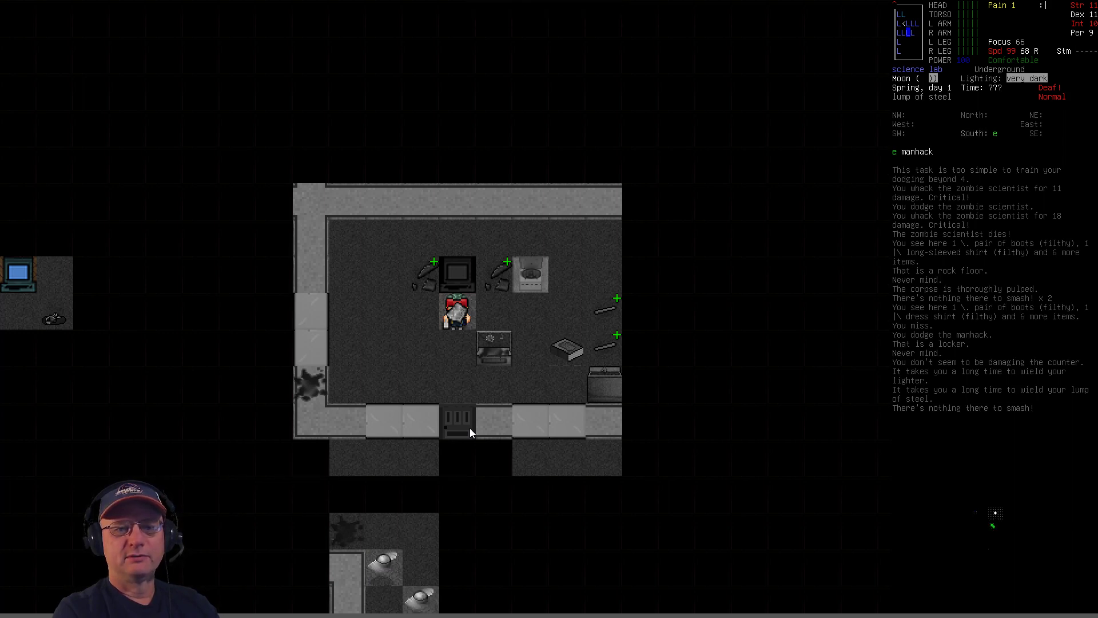
pyautogui.press('Right')
pyautogui.press('Right')
pyautogui.press('Right')
pyautogui.press('g')
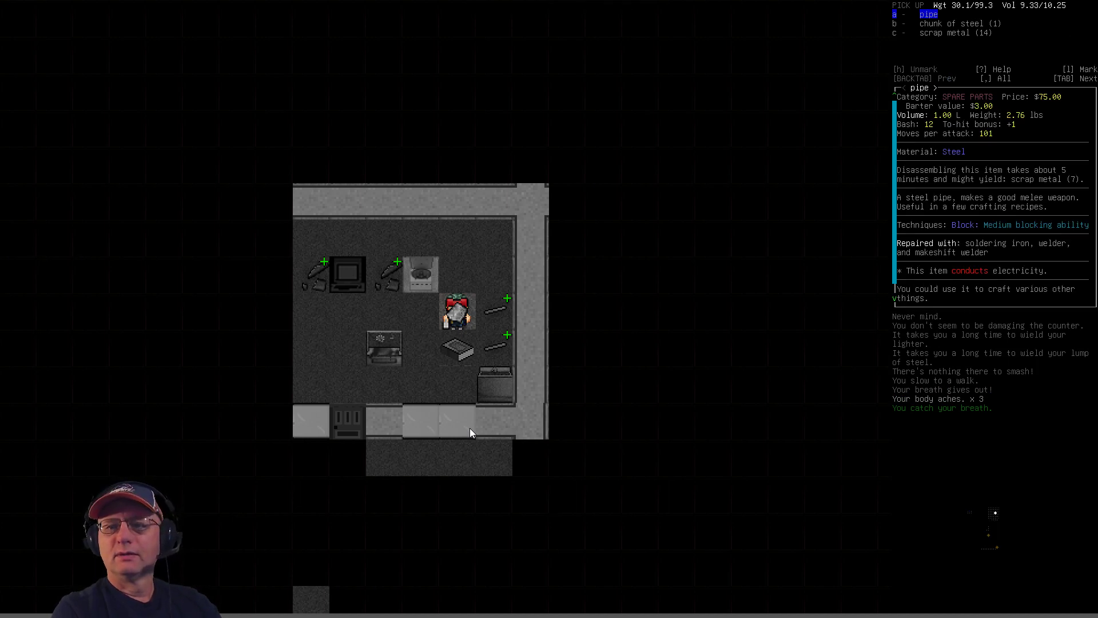
pyautogui.press('Escape')
# - Try smashing the next monitors, inspecting the debris and cancelling aborted smash attempts
pyautogui.press('Left')
pyautogui.press('Left')
pyautogui.press('Left')
pyautogui.press('Right')
pyautogui.press('Right')
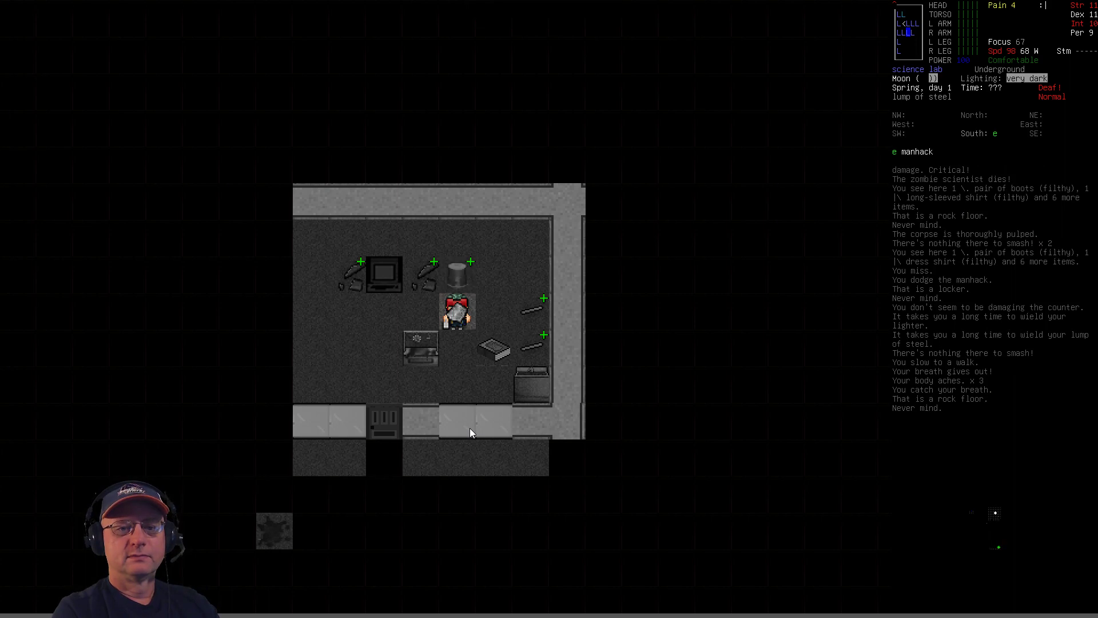
pyautogui.press('s')
pyautogui.press('g')
pyautogui.press('g')
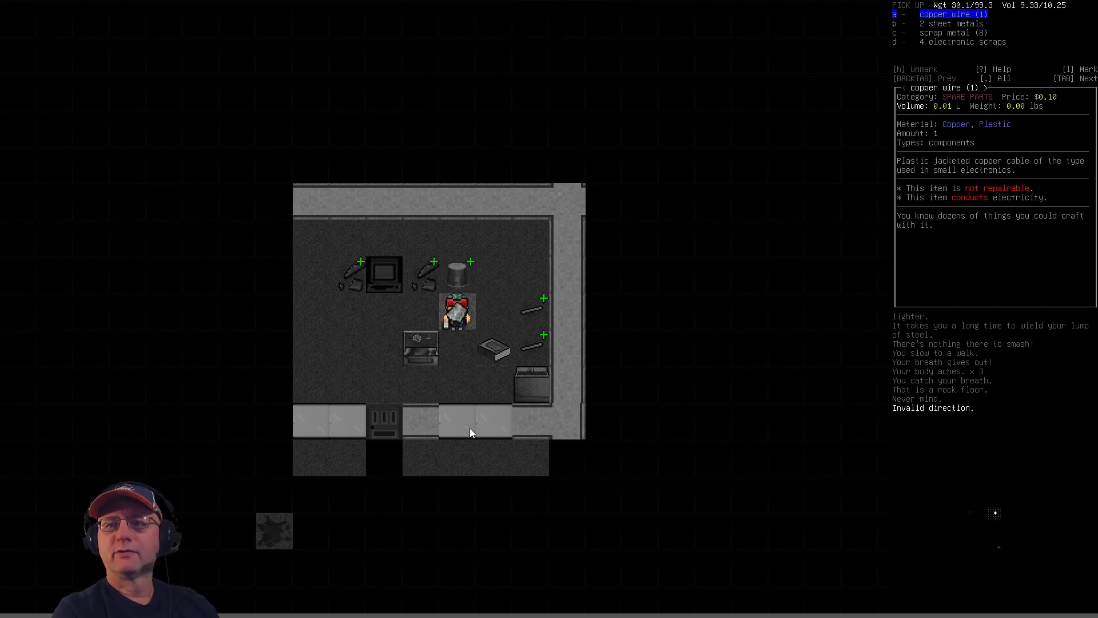
pyautogui.press('Escape')
pyautogui.press('Left')
pyautogui.press('Left')
pyautogui.press('s')
pyautogui.press('Escape')
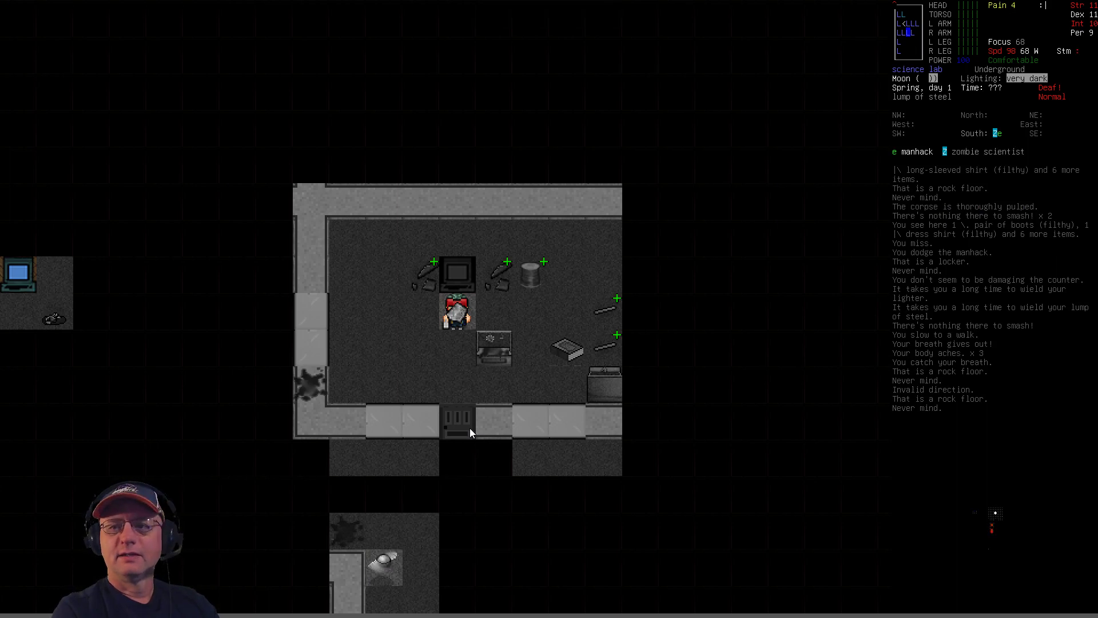
pyautogui.press('s')
pyautogui.press('Escape')
# - Wait a few turns, then smash the monitor to the north into debris and look at the tile
pyautogui.press('.')
pyautogui.press('.')
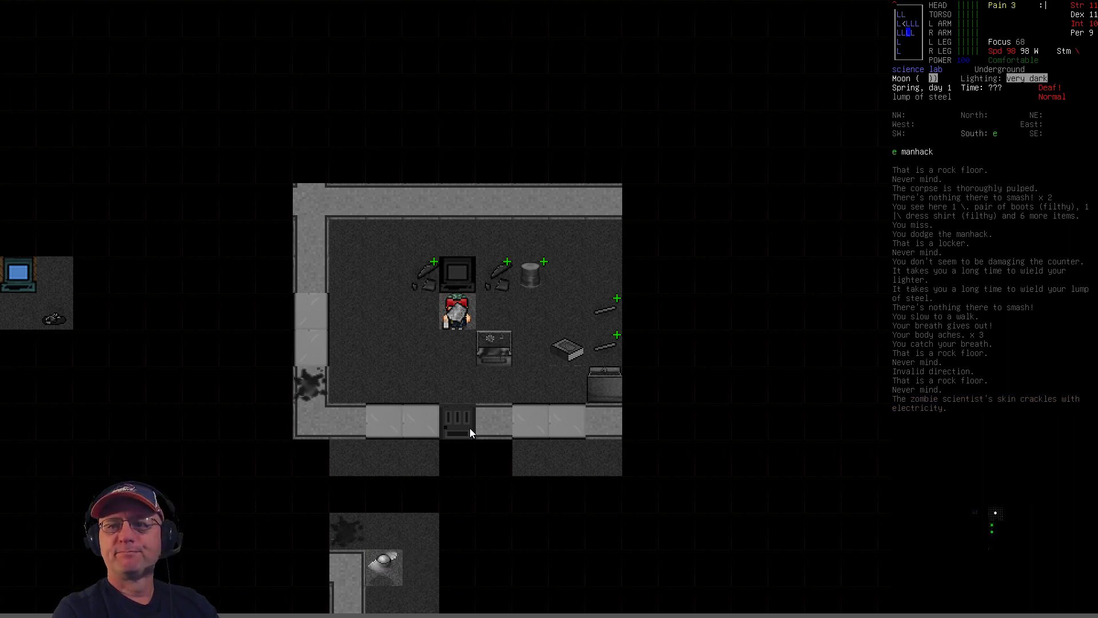
pyautogui.press('.')
pyautogui.press('.')
pyautogui.press('.')
pyautogui.press('.')
pyautogui.press('.')
pyautogui.press('.')
pyautogui.press('.')
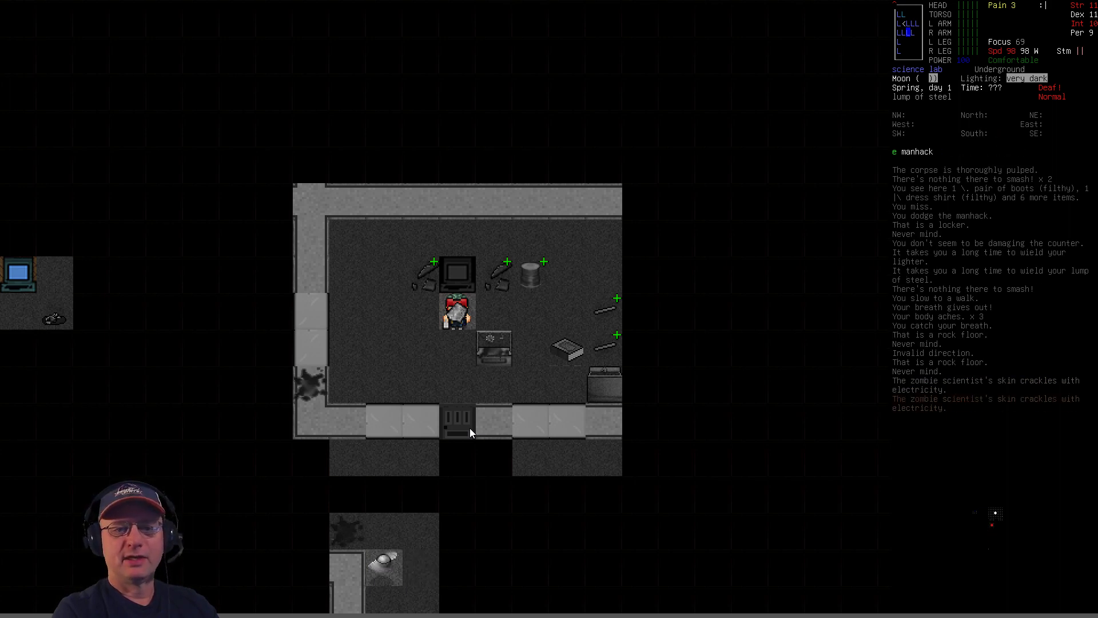
pyautogui.press('.')
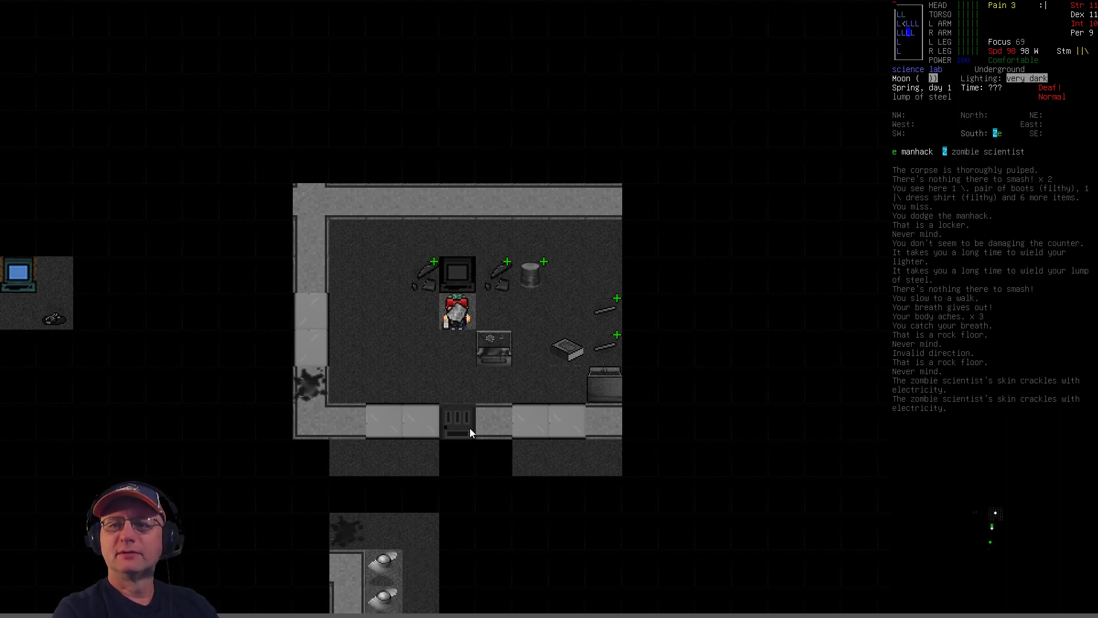
pyautogui.press('.')
pyautogui.press('s')
pyautogui.press('k')
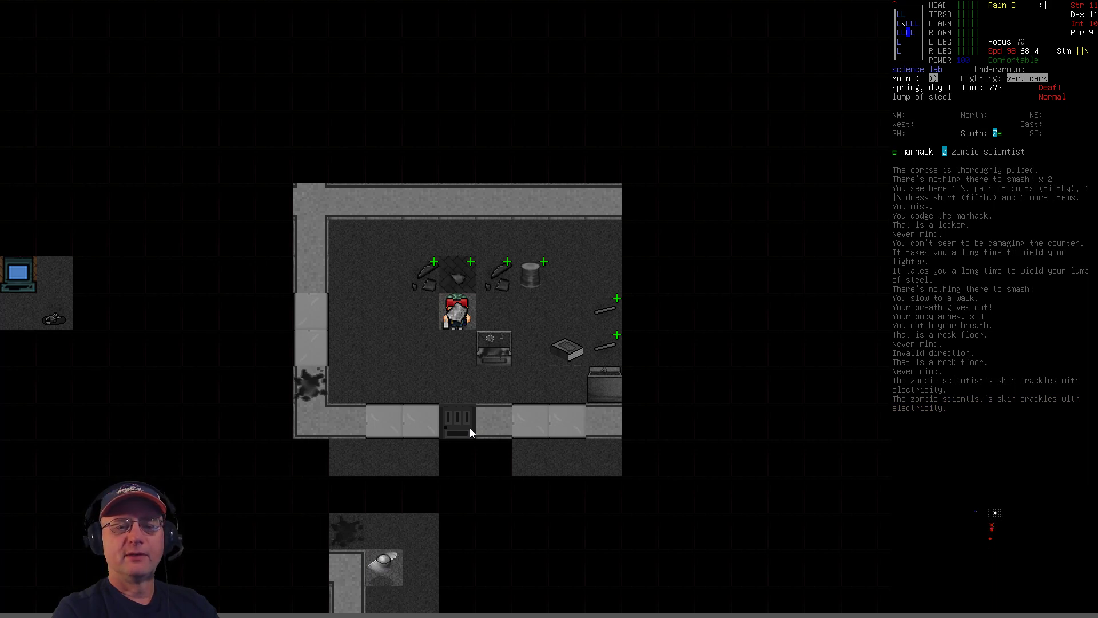
pyautogui.press('x')
# - Walk around the lab room past the doorway and back to the northeast corner
pyautogui.press('Escape')
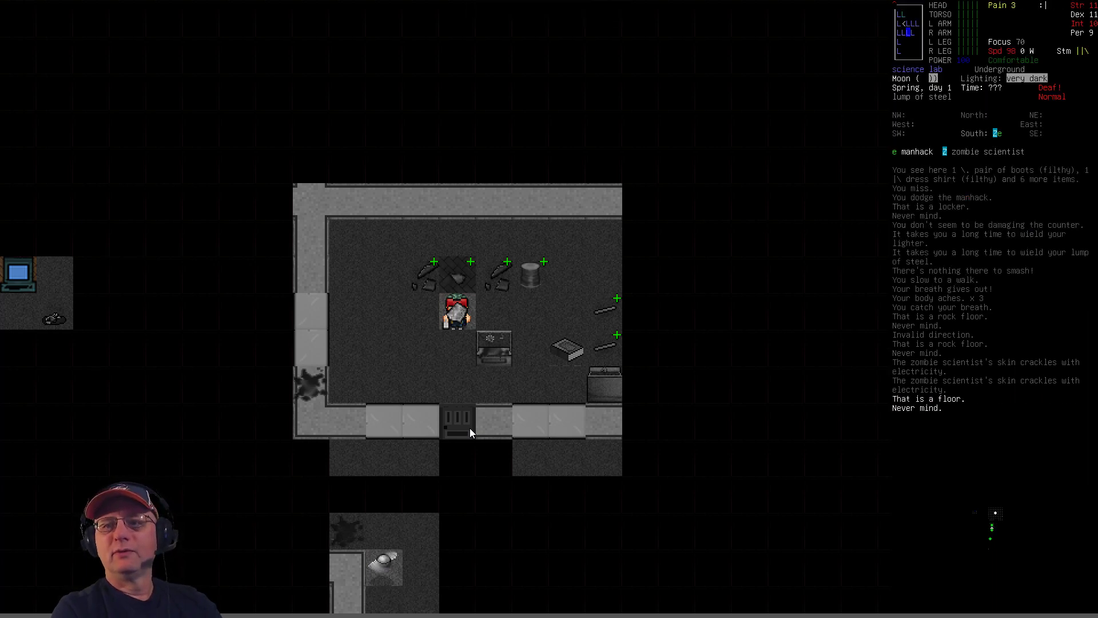
pyautogui.press('Right')
pyautogui.press('Right')
pyautogui.press('Left')
pyautogui.press('Left')
pyautogui.press('Down')
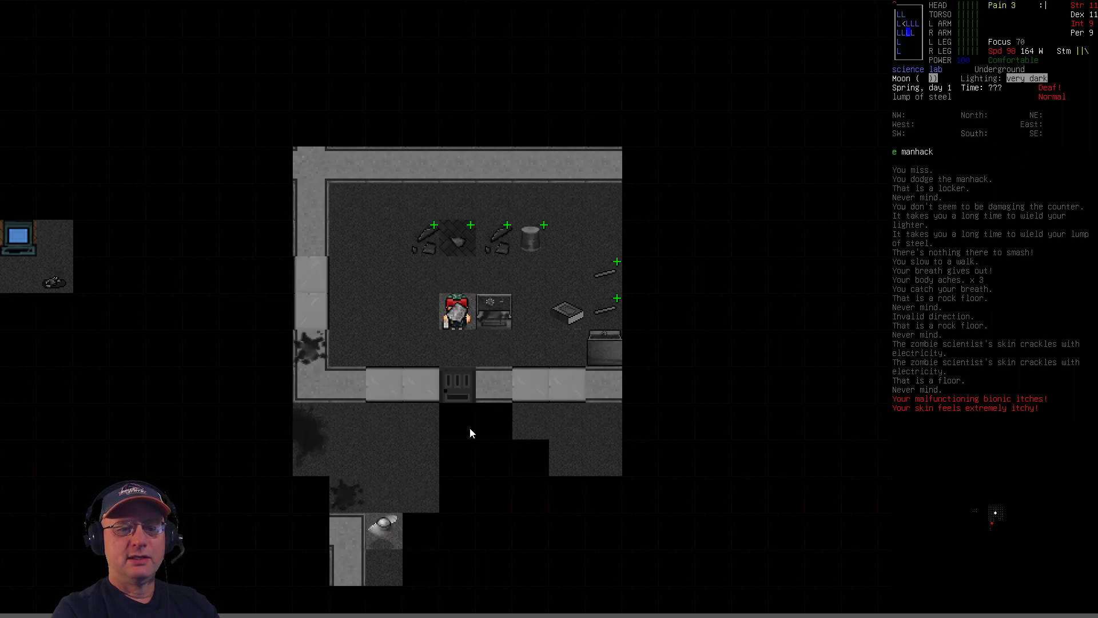
pyautogui.press('Left')
pyautogui.press('KP_3')
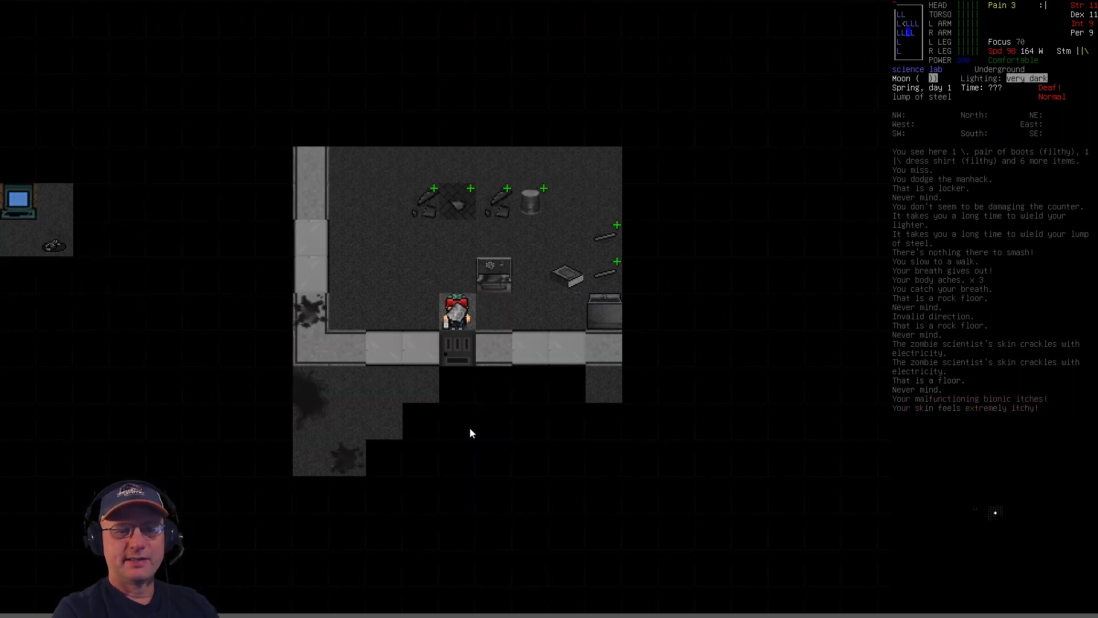
pyautogui.press('Right')
pyautogui.press('Right')
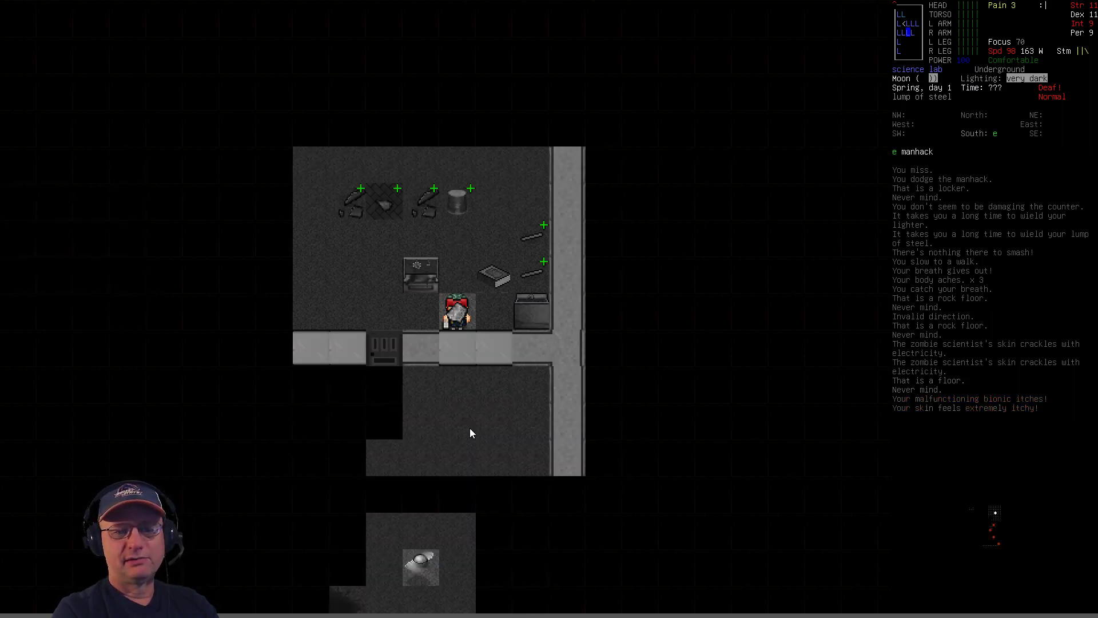
pyautogui.press('KP_9')
pyautogui.press('Up')
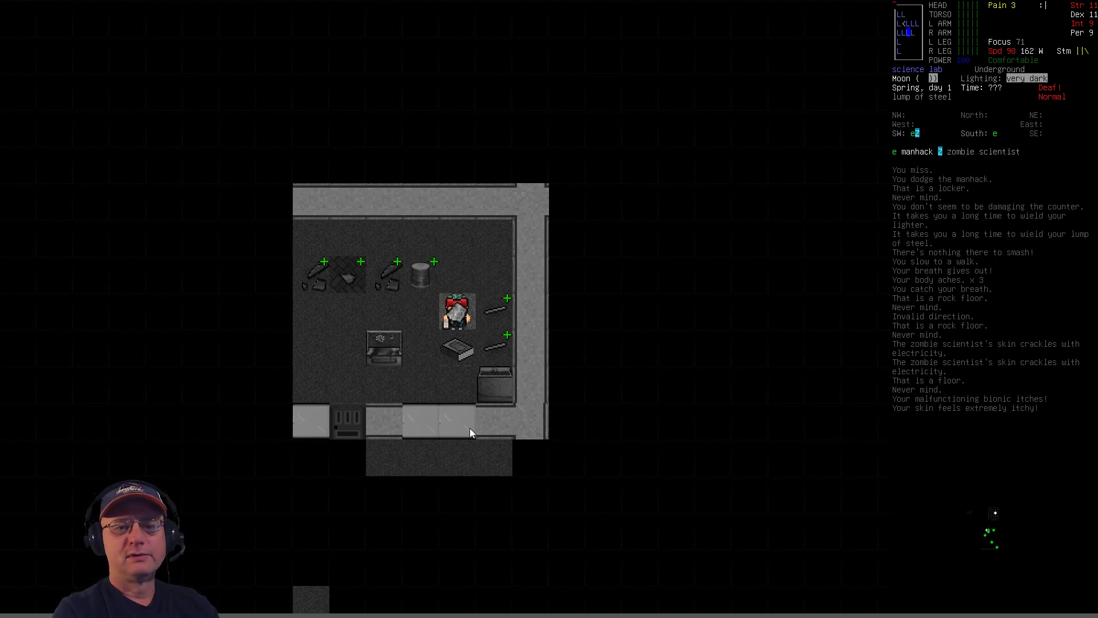
# - Stop wielding the lump of steel and store it in inventory to fight bare-fisted
pyautogui.press('w')
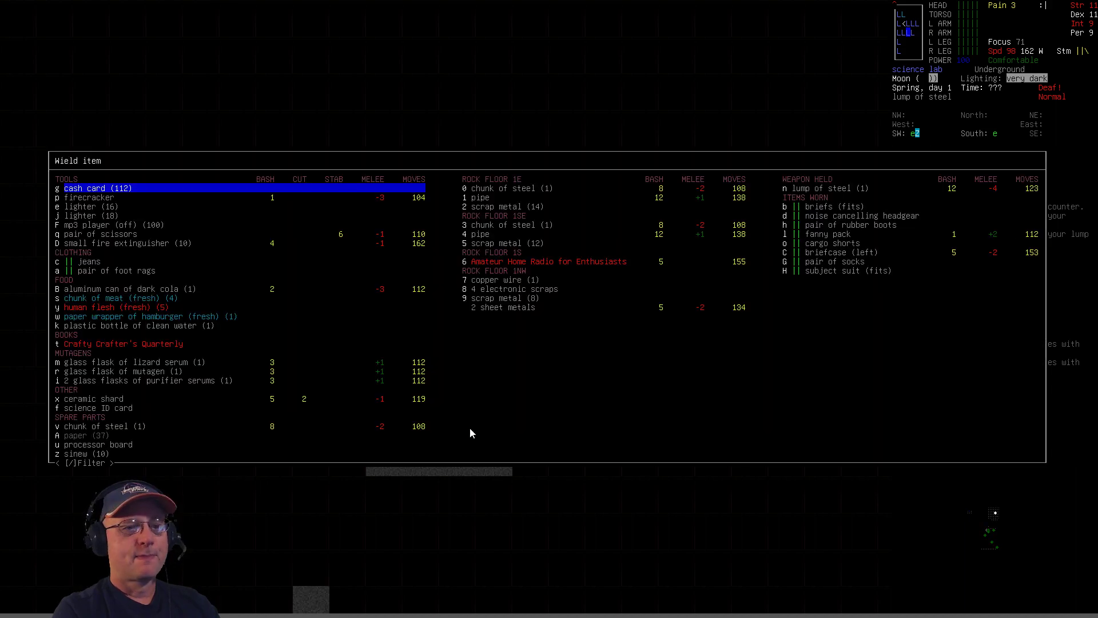
pyautogui.press('n')
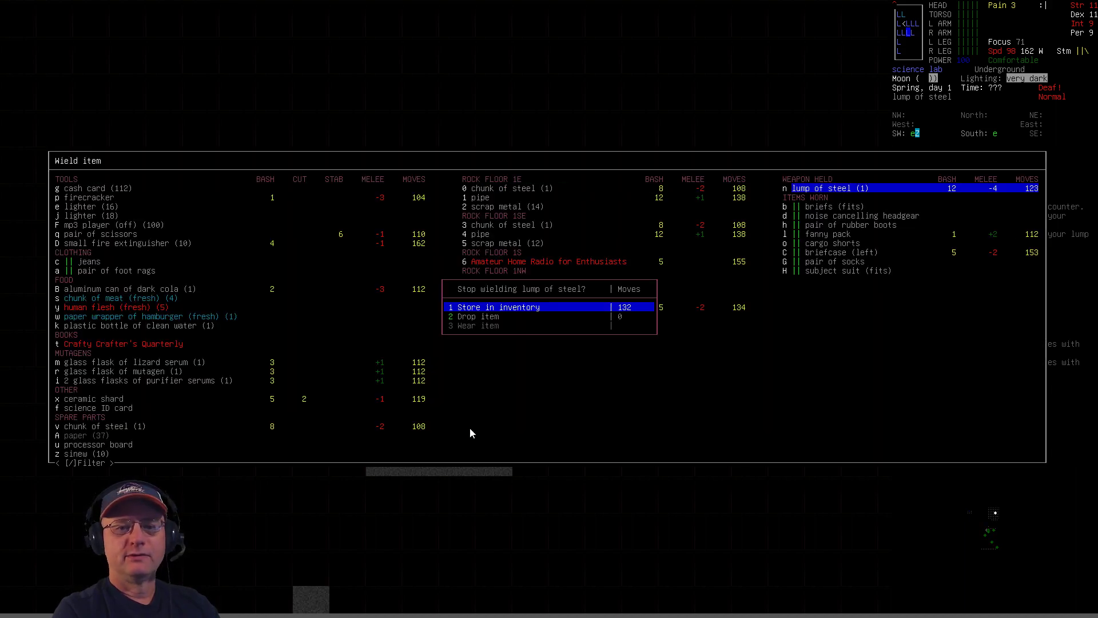
pyautogui.press('Return')
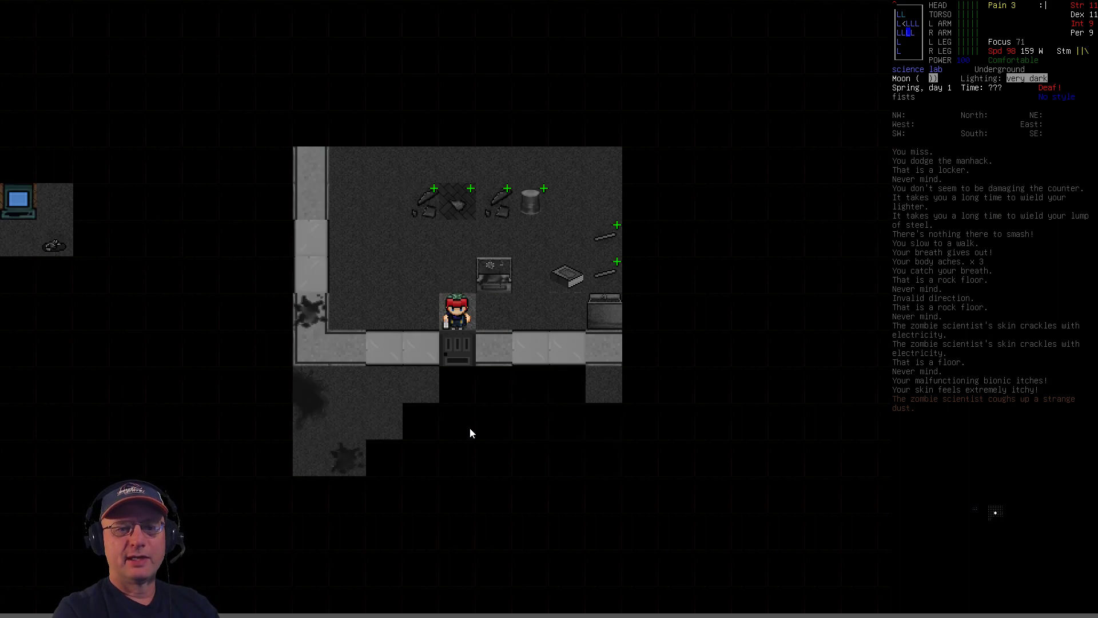
# - Hold at the doorway, waiting several turns as the zombie scientists approach
pyautogui.press('Down')
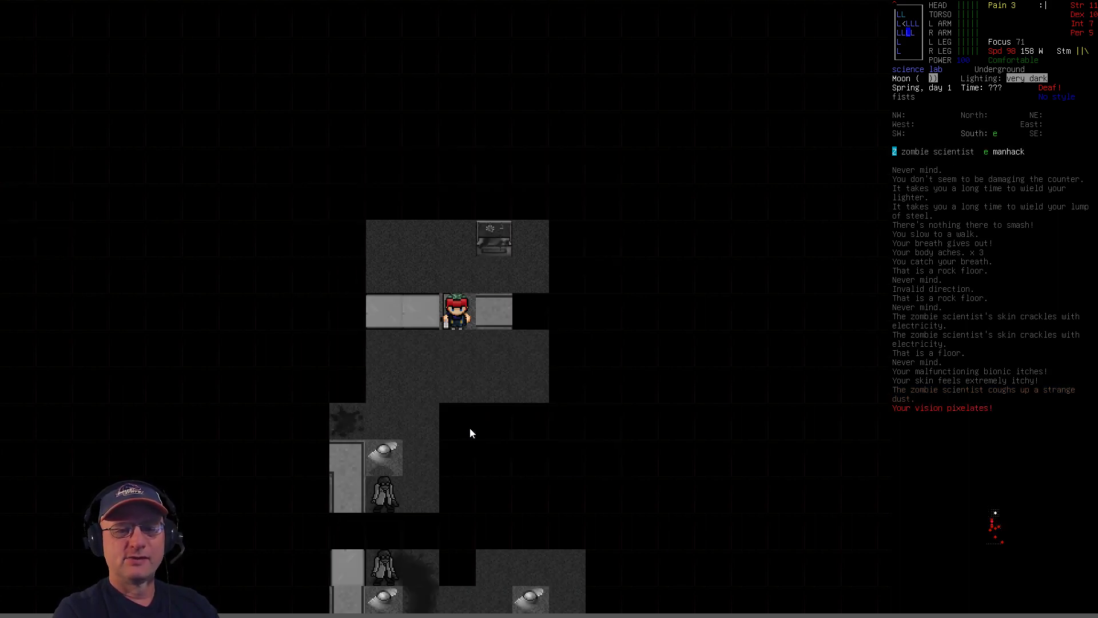
pyautogui.press('.')
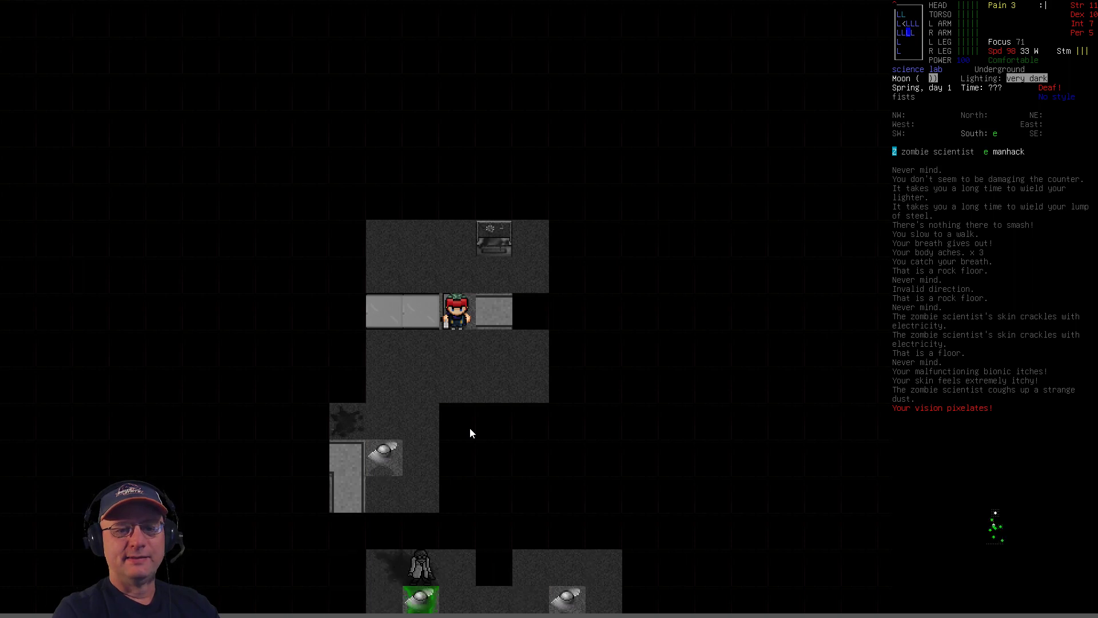
pyautogui.press('.')
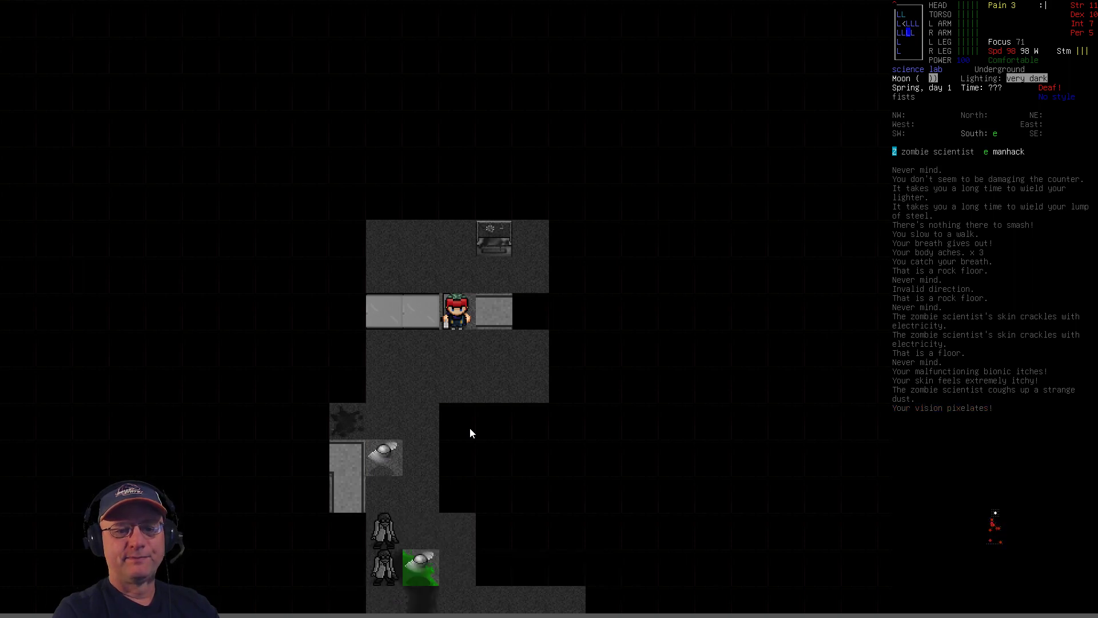
pyautogui.press('.')
pyautogui.press('.')
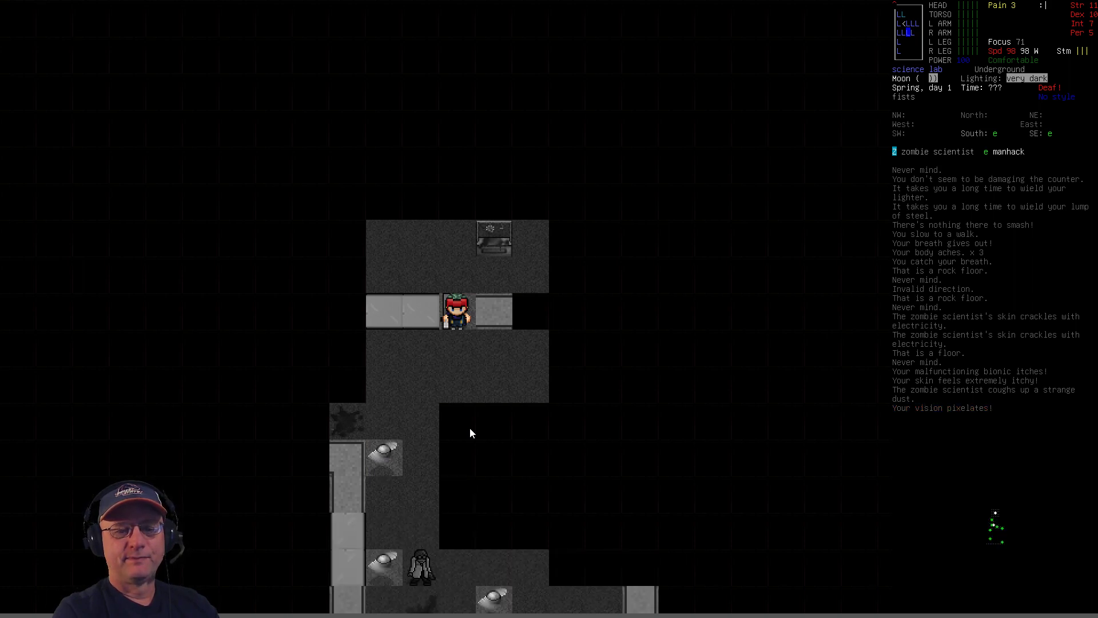
pyautogui.press('.')
pyautogui.press('.')
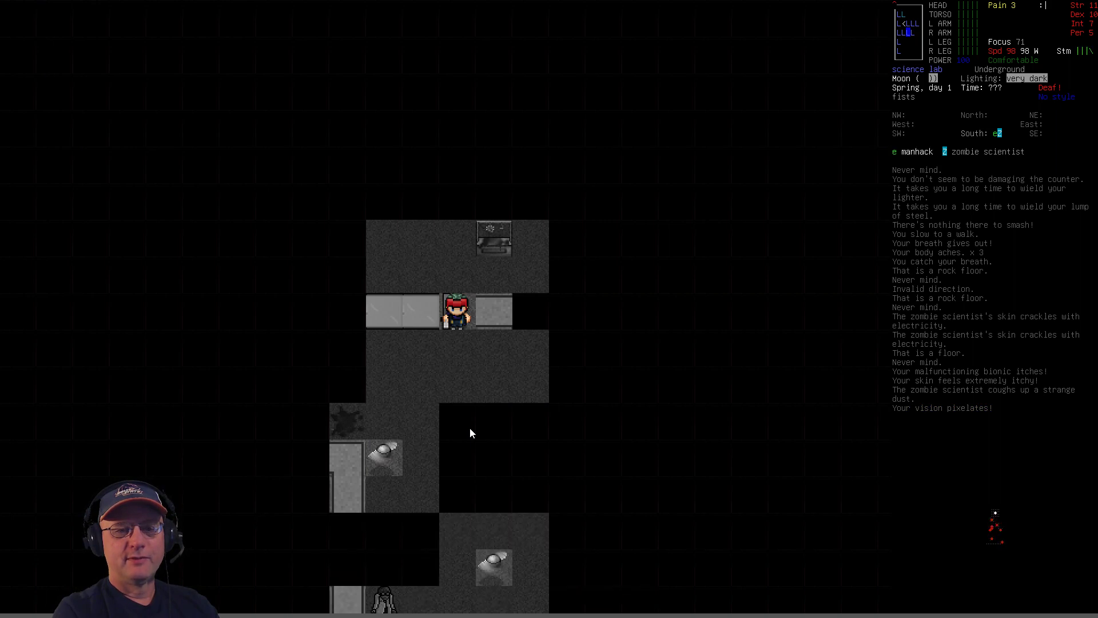
pyautogui.press('.')
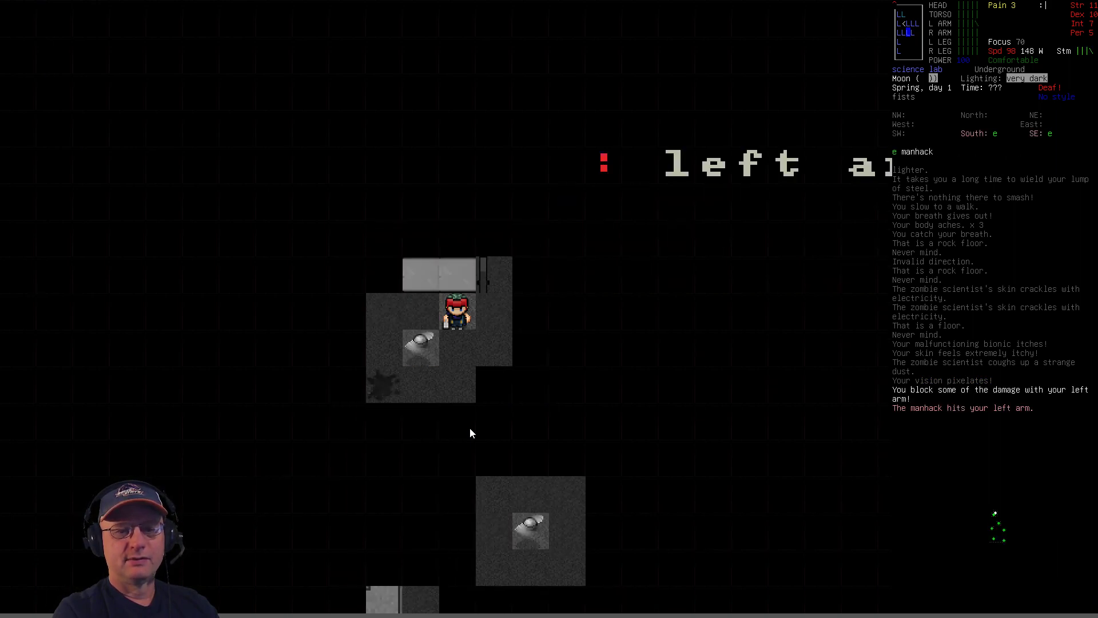
pyautogui.press('Up')
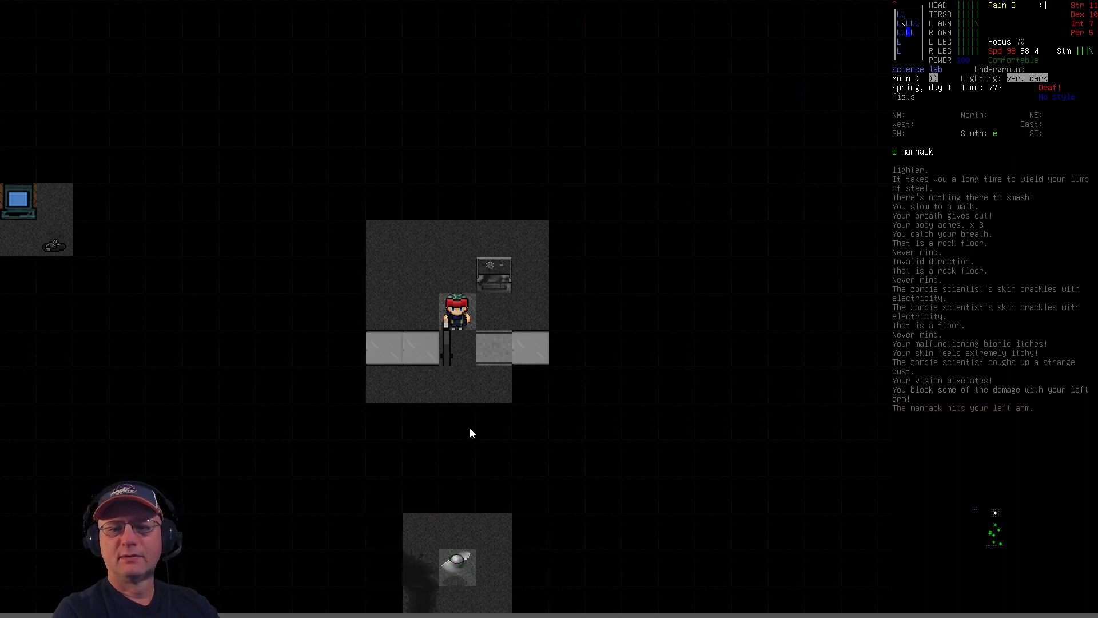
pyautogui.press('Down')
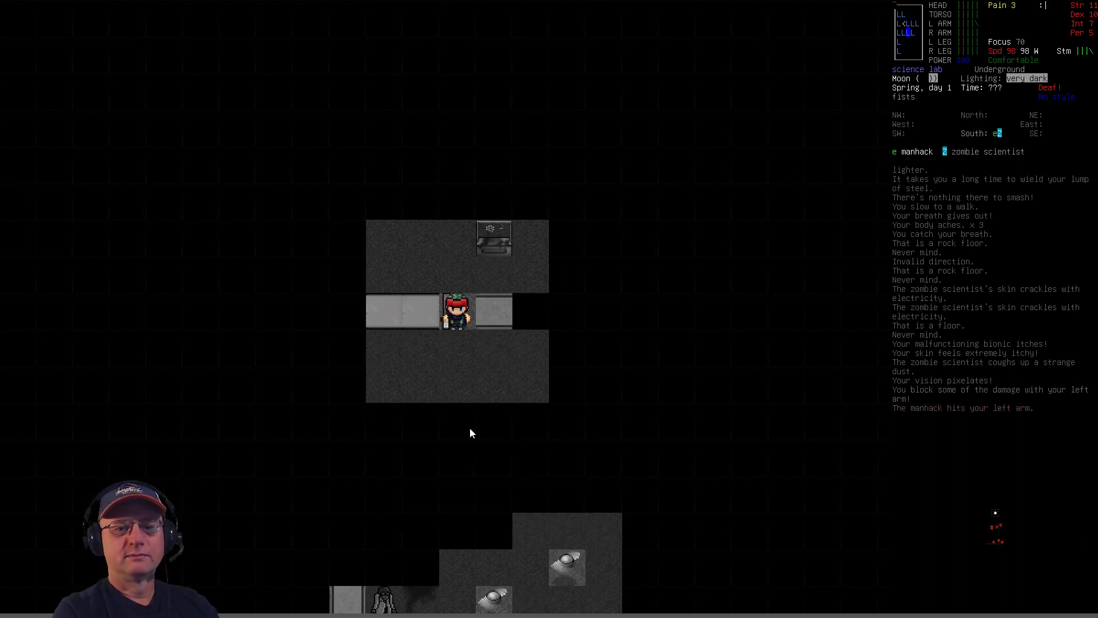
# - Advance south to strike the manhack, then retreat northwest away from the swarm
pyautogui.press('Down')
pyautogui.press('Down')
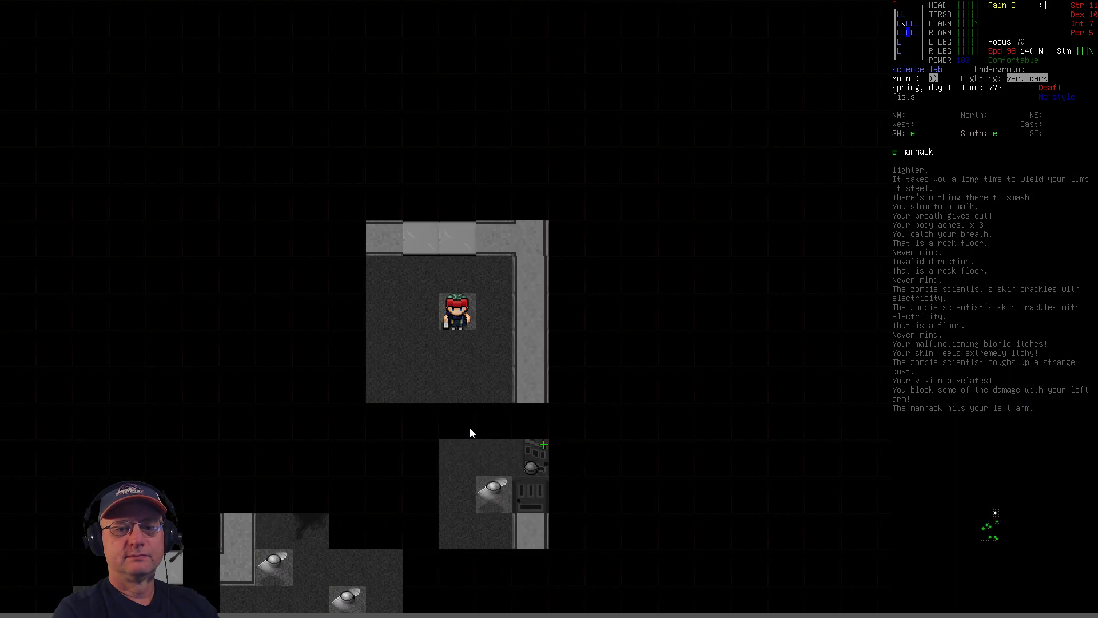
pyautogui.press('Down')
pyautogui.press('Down')
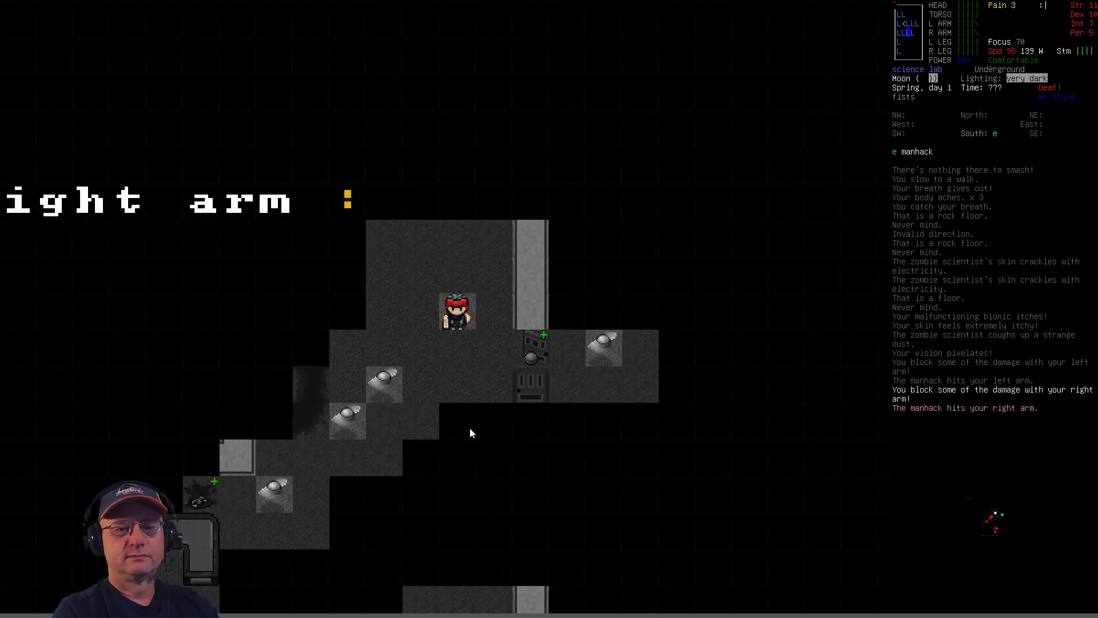
pyautogui.press('Down')
pyautogui.press('Right')
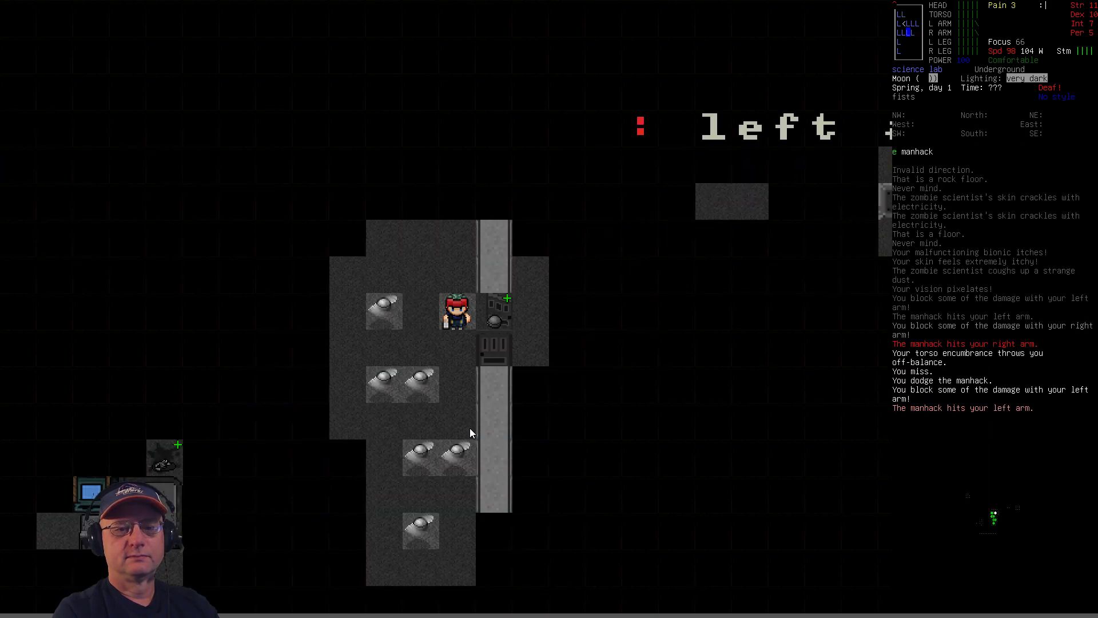
pyautogui.press('Down')
pyautogui.press('Down')
pyautogui.press('Up')
pyautogui.press('Up')
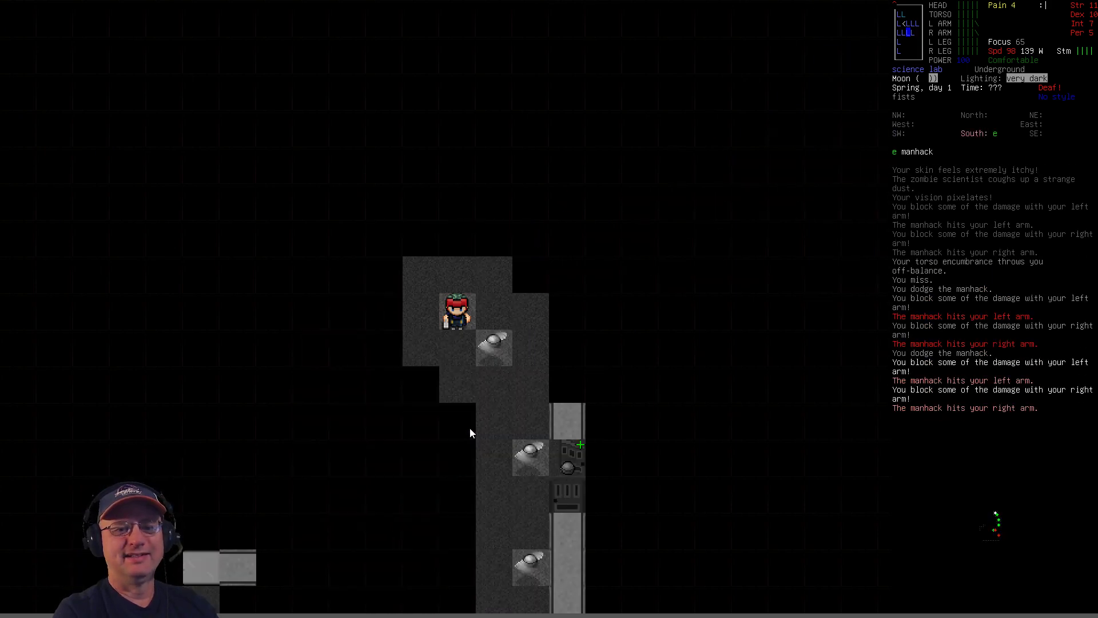
pyautogui.press('Up')
pyautogui.press('Up')
pyautogui.press('Up')
pyautogui.press('Up')
# - Hold position and swing repeatedly at the adjacent manhacks as they close in
pyautogui.press('.')
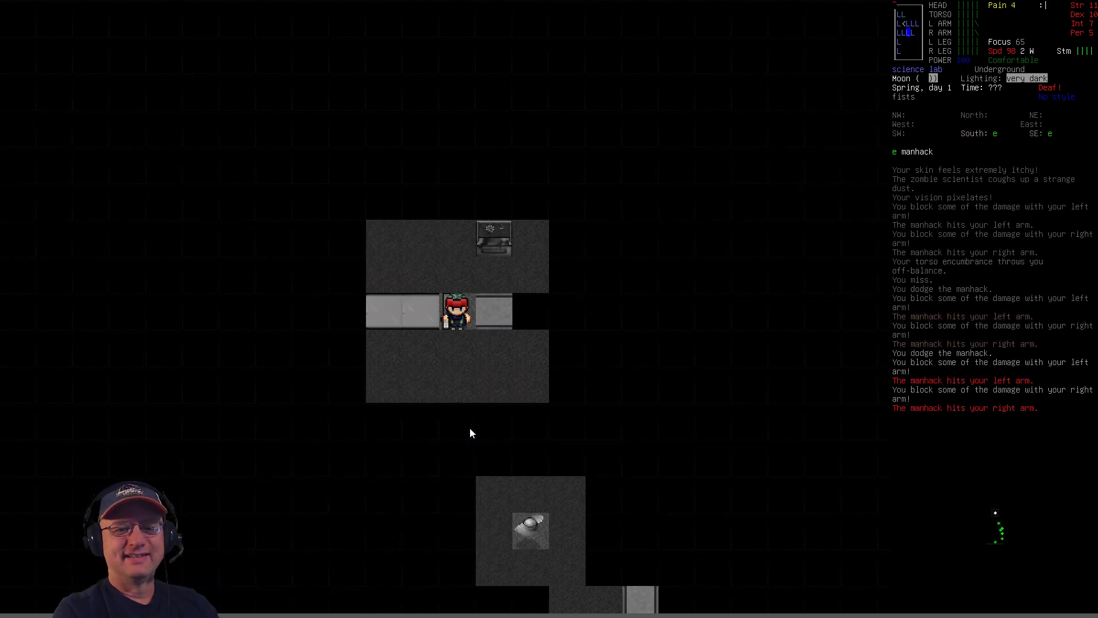
pyautogui.press('.')
pyautogui.press('.')
pyautogui.press('.')
pyautogui.press('n')
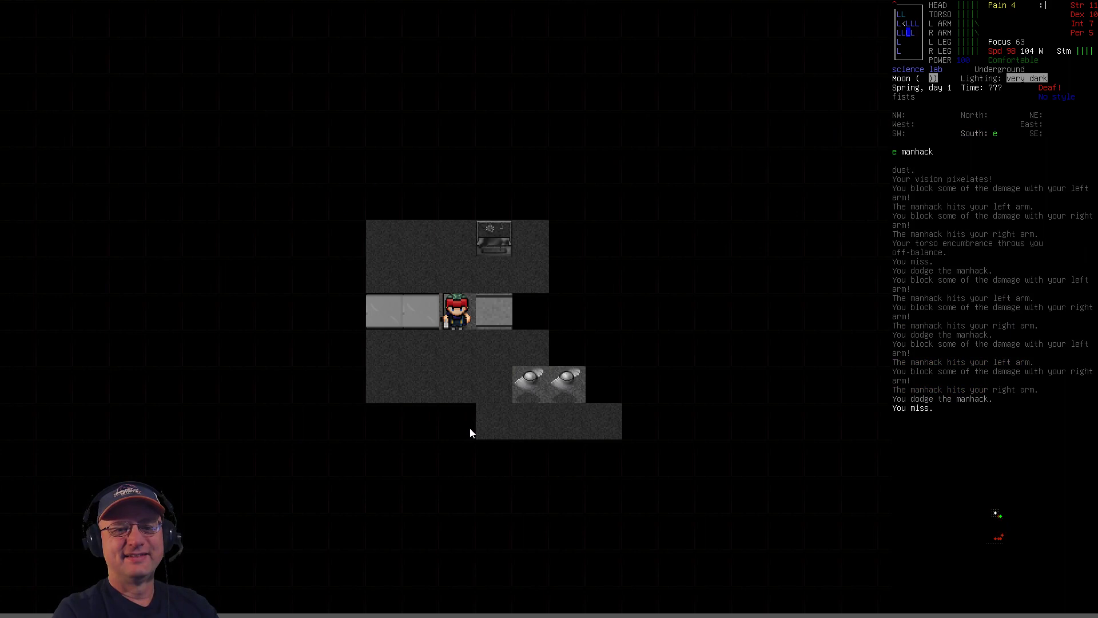
pyautogui.press('n')
pyautogui.press('n')
pyautogui.press('.')
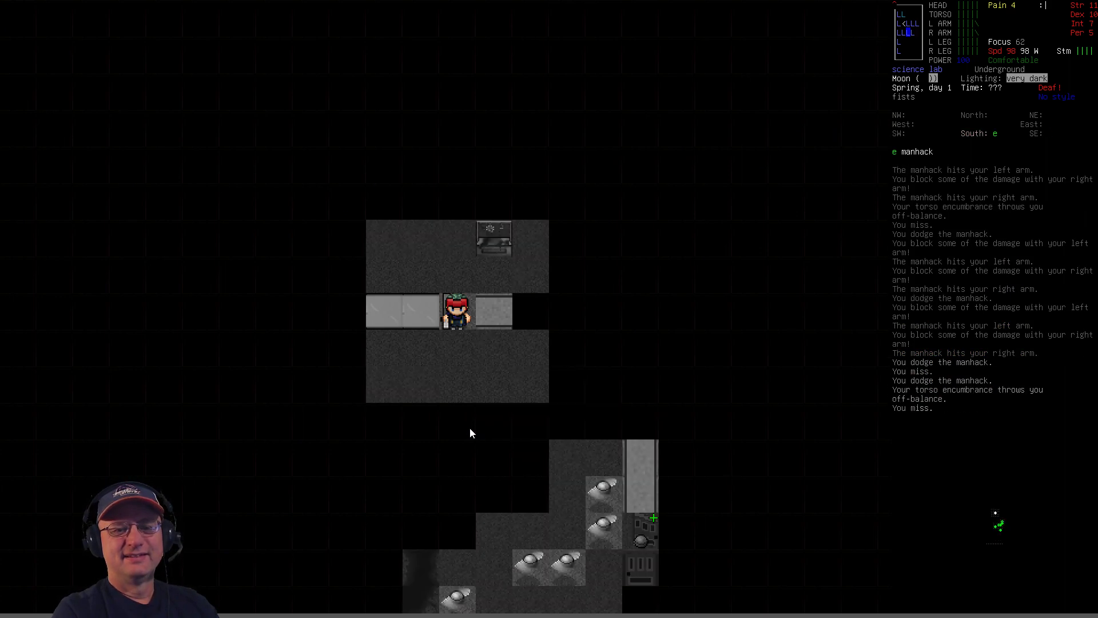
pyautogui.press('.')
pyautogui.press('.')
pyautogui.press('.')
pyautogui.press('n')
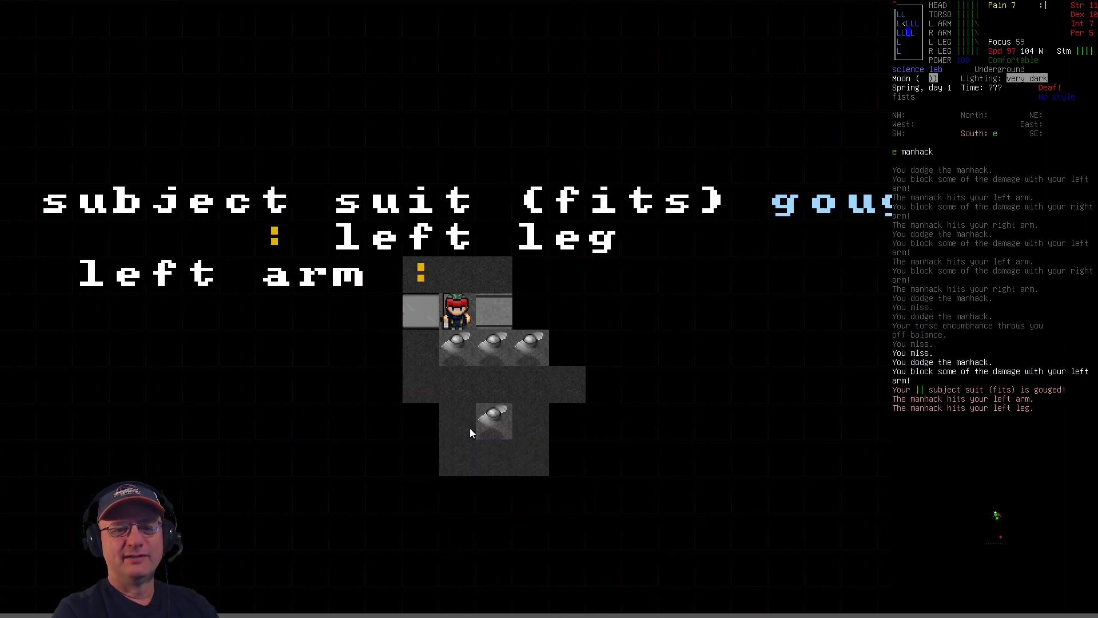
pyautogui.press('n')
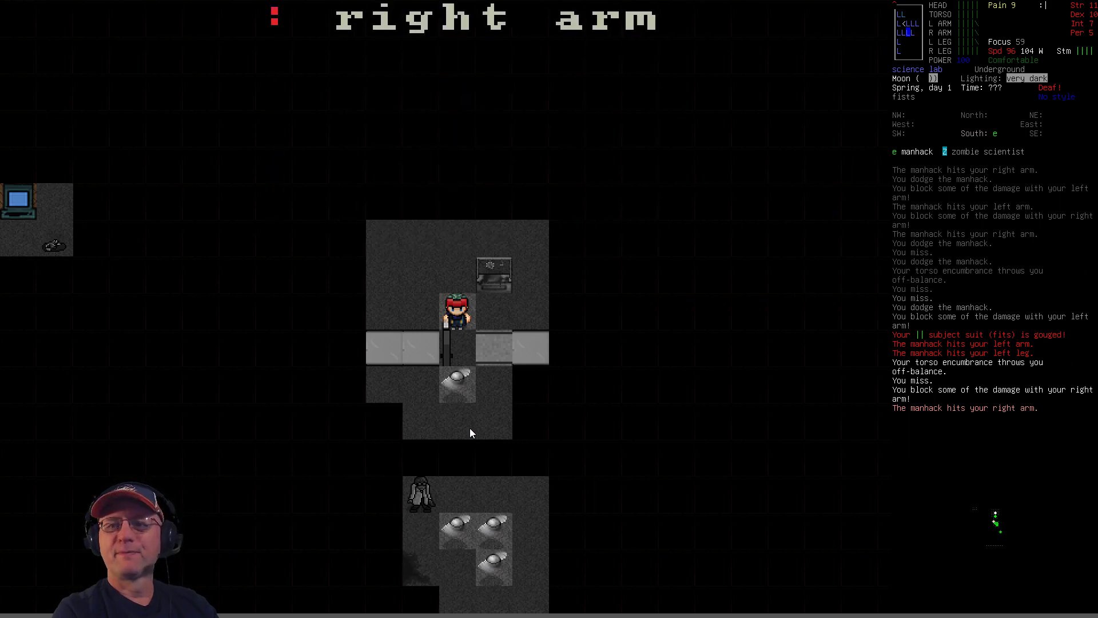
pyautogui.press('.')
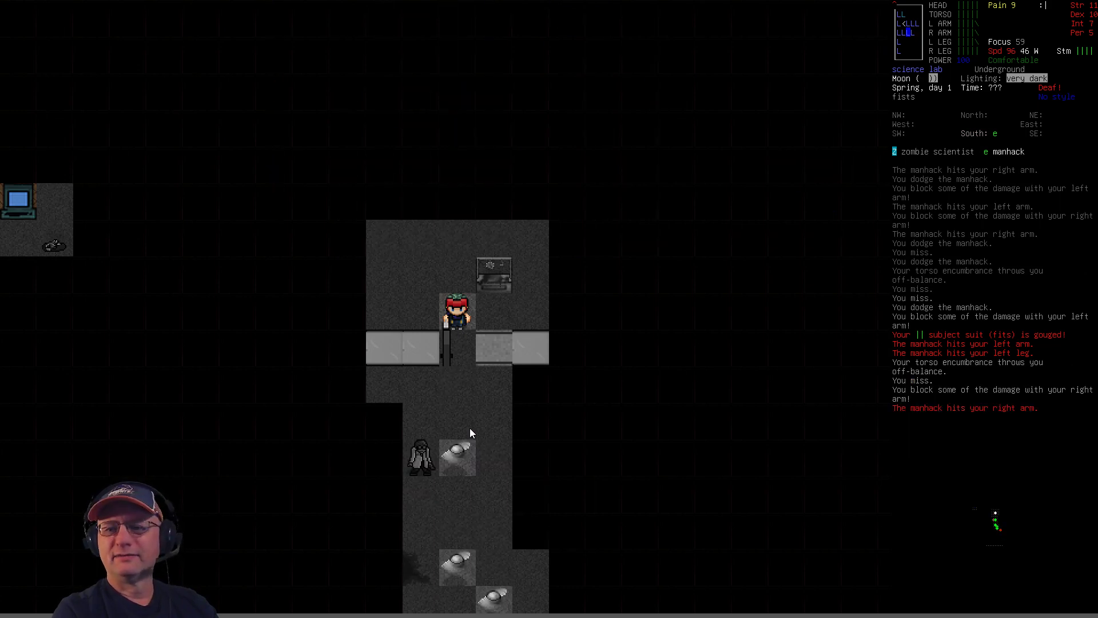
pyautogui.press('.')
pyautogui.press('.')
# - Punch the zombie scientist to the south until it dies, then hit the manhack
pyautogui.press('Down')
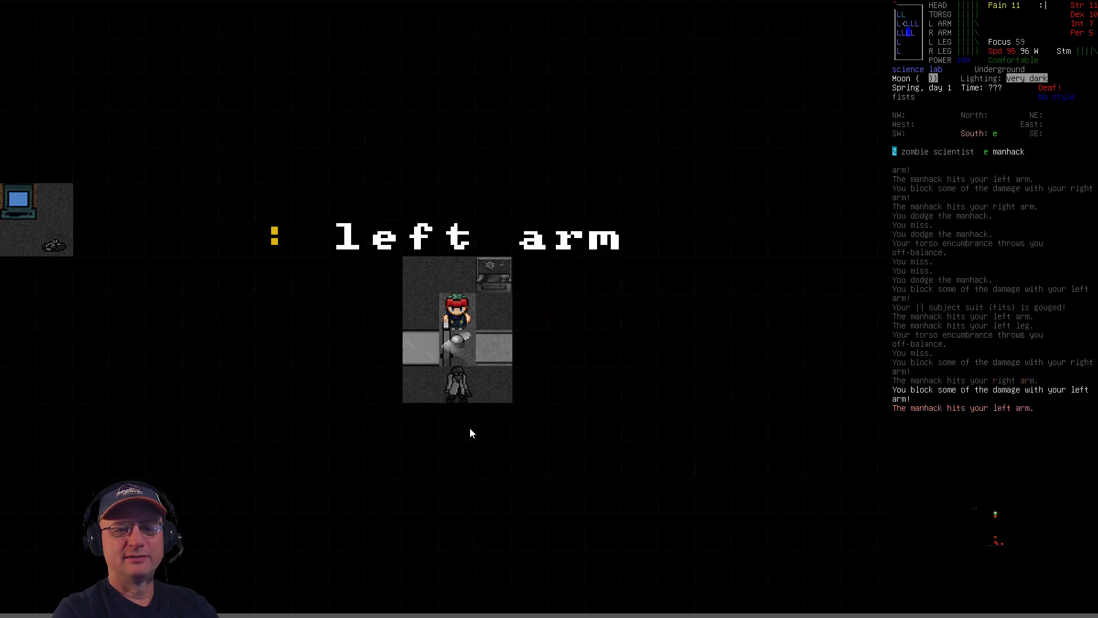
pyautogui.press('Down')
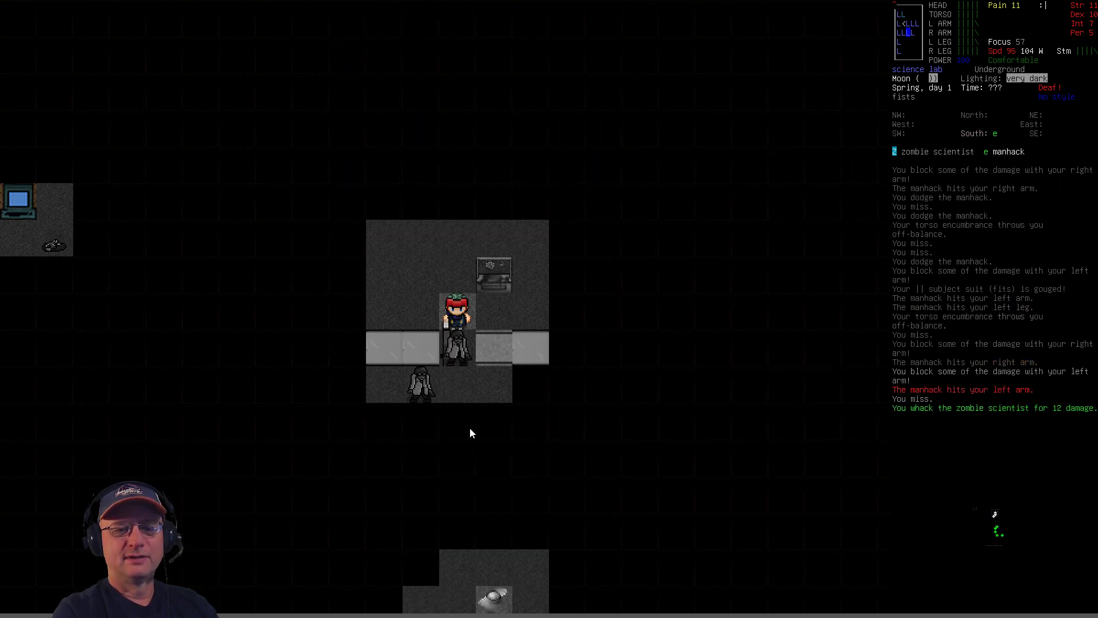
pyautogui.press('Down')
pyautogui.press('Down')
pyautogui.press('Down')
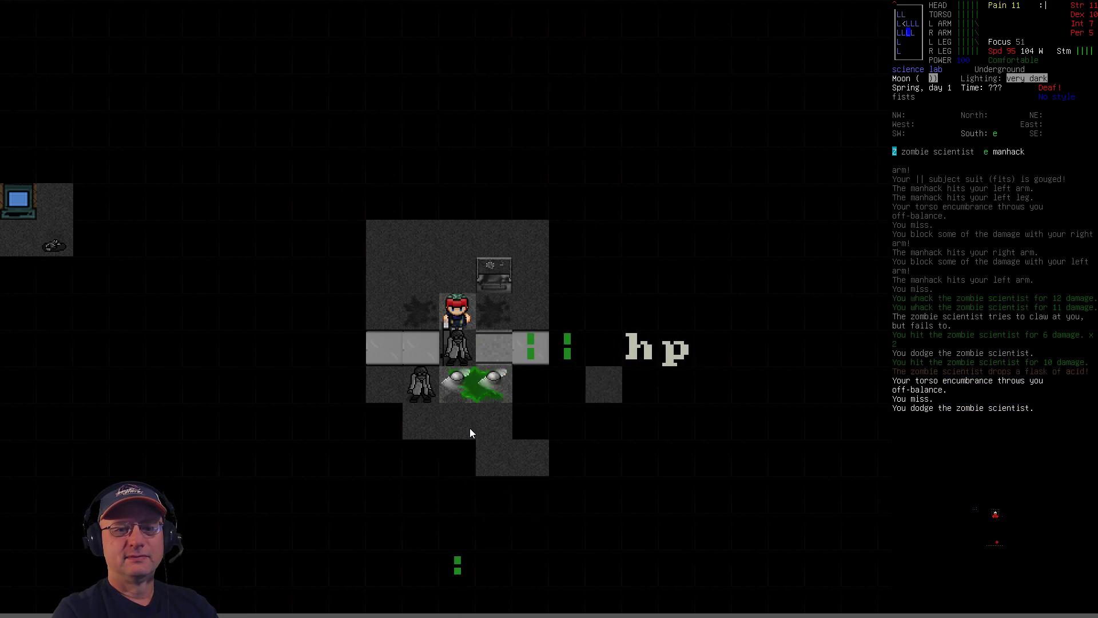
pyautogui.press('Down')
pyautogui.press('Down')
pyautogui.press('Down')
pyautogui.press('Down')
pyautogui.press('Down')
pyautogui.press('Down')
pyautogui.press('Down')
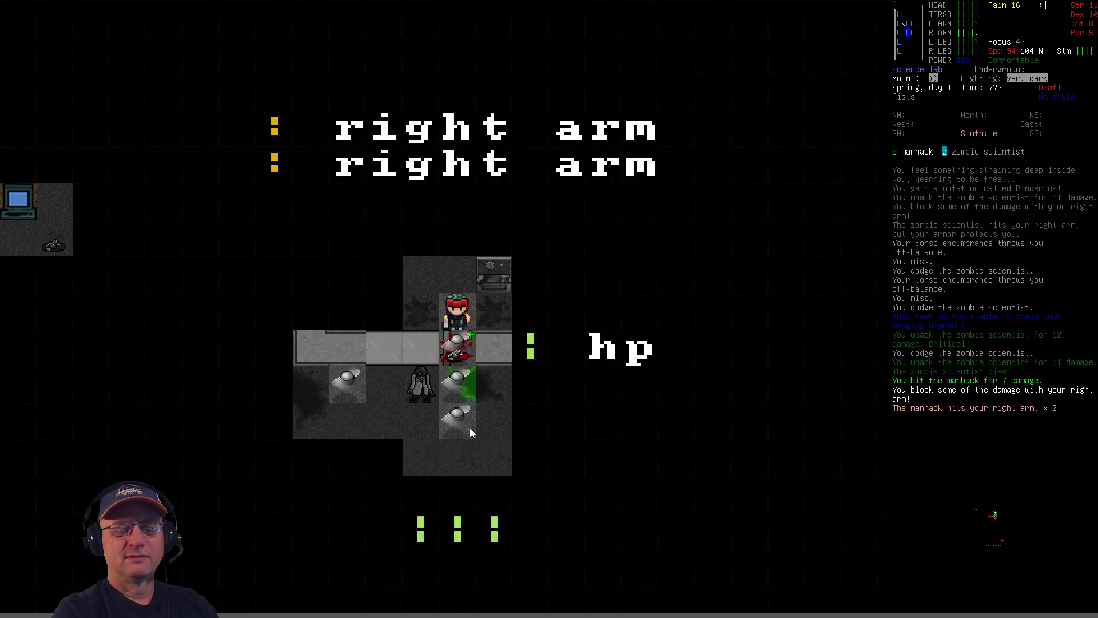
pyautogui.press('Down')
pyautogui.press('Down')
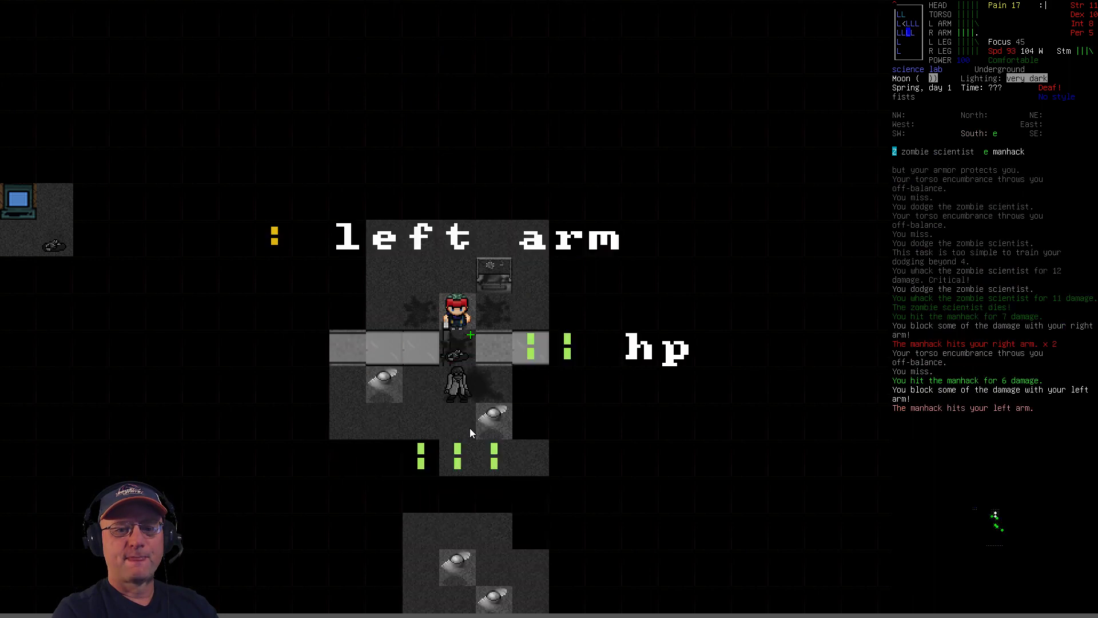
pyautogui.press('Down')
pyautogui.press('Down')
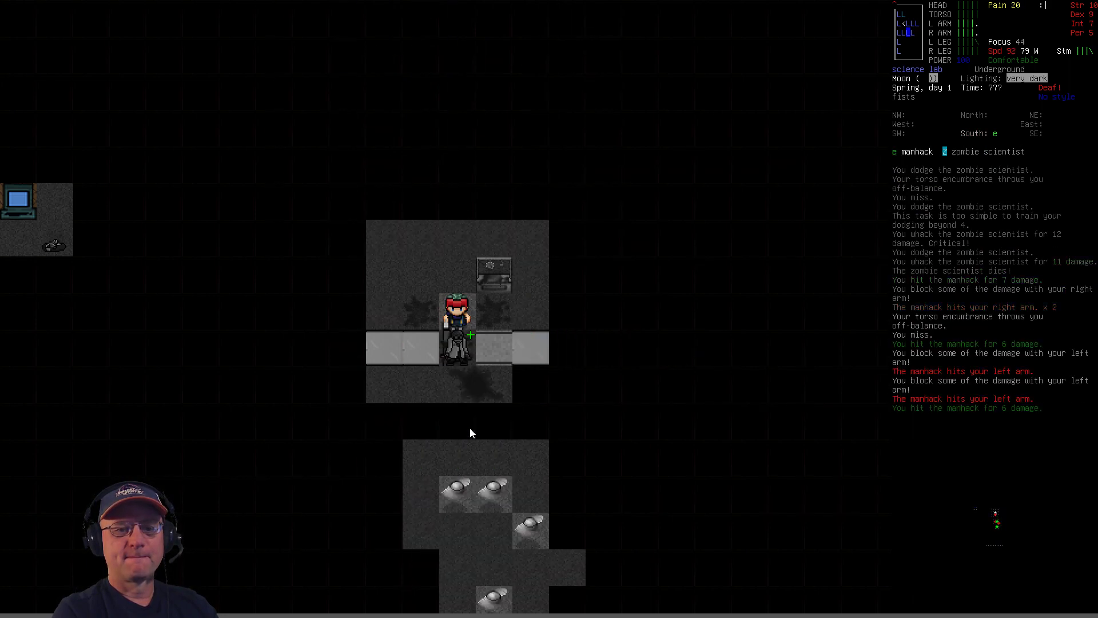
pyautogui.press('Down')
pyautogui.press('Down')
pyautogui.press('Down')
pyautogui.press('Down')
# - Keep striking south at the next zombie scientist and the manhack until it is destroyed
pyautogui.press('Down')
pyautogui.press('Down')
pyautogui.press('Down')
pyautogui.press('Down')
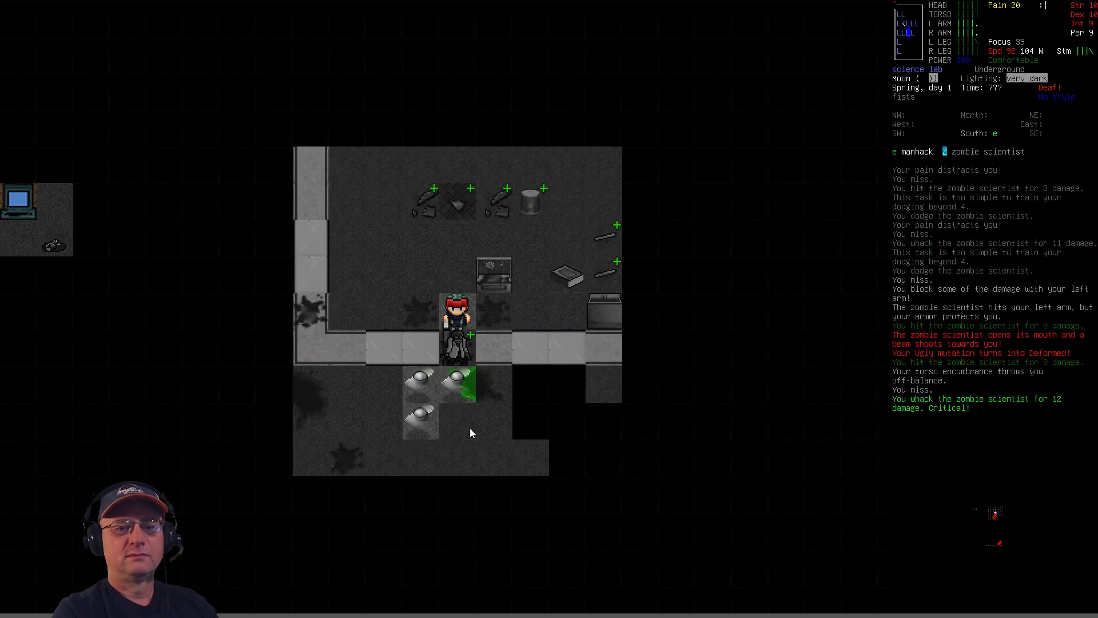
pyautogui.press('Down')
pyautogui.press('Down')
pyautogui.press('Down')
pyautogui.press('Down')
pyautogui.press('Down')
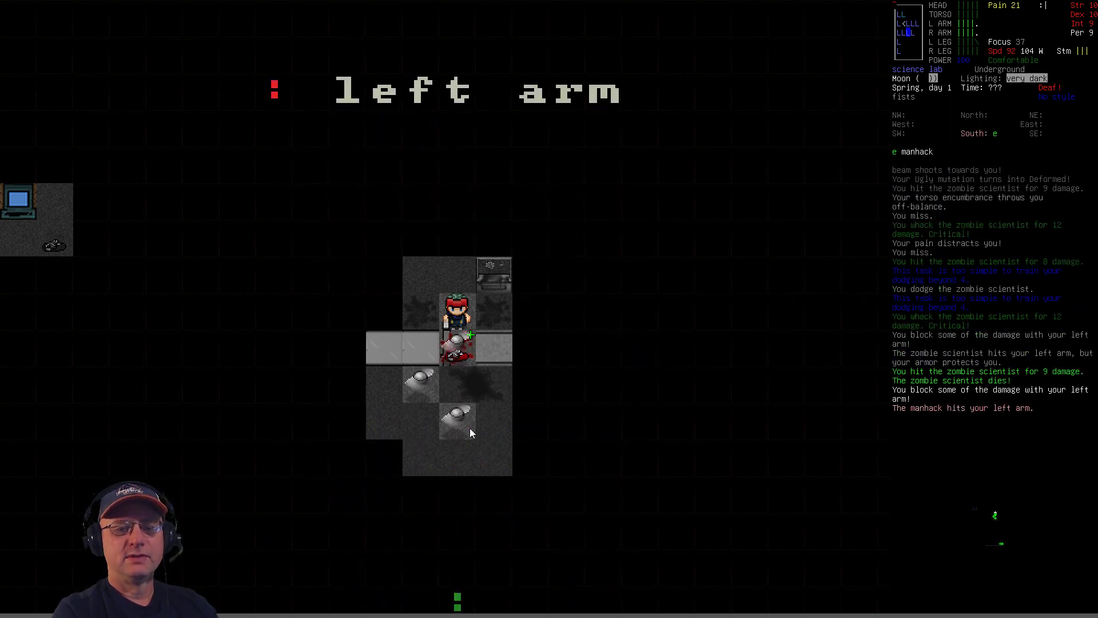
pyautogui.press('Down')
pyautogui.press('Down')
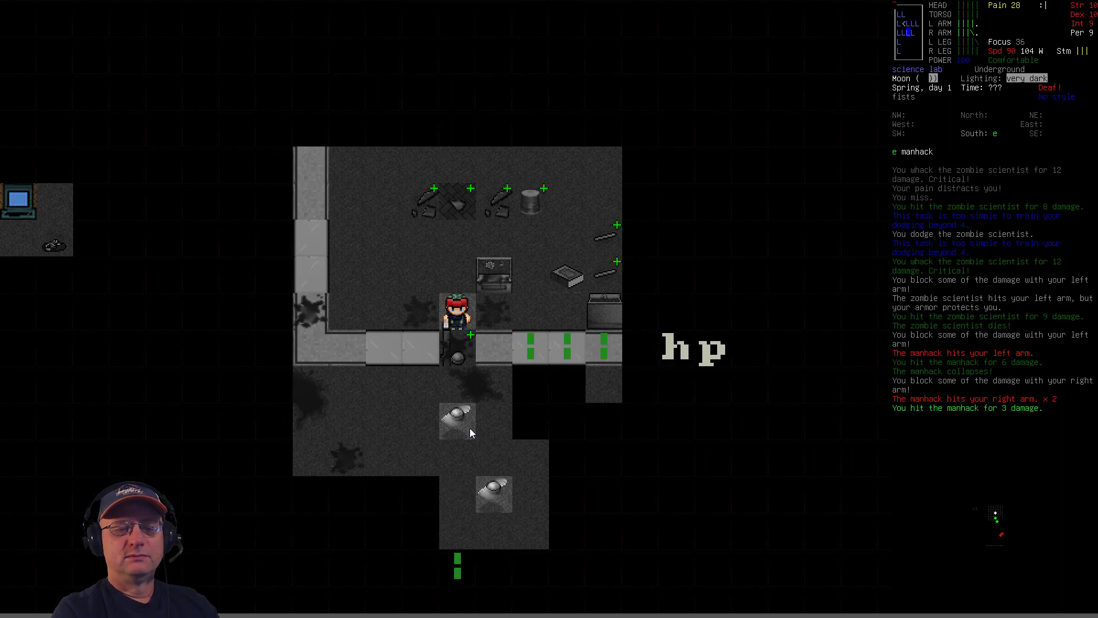
pyautogui.press('Down')
pyautogui.press('Down')
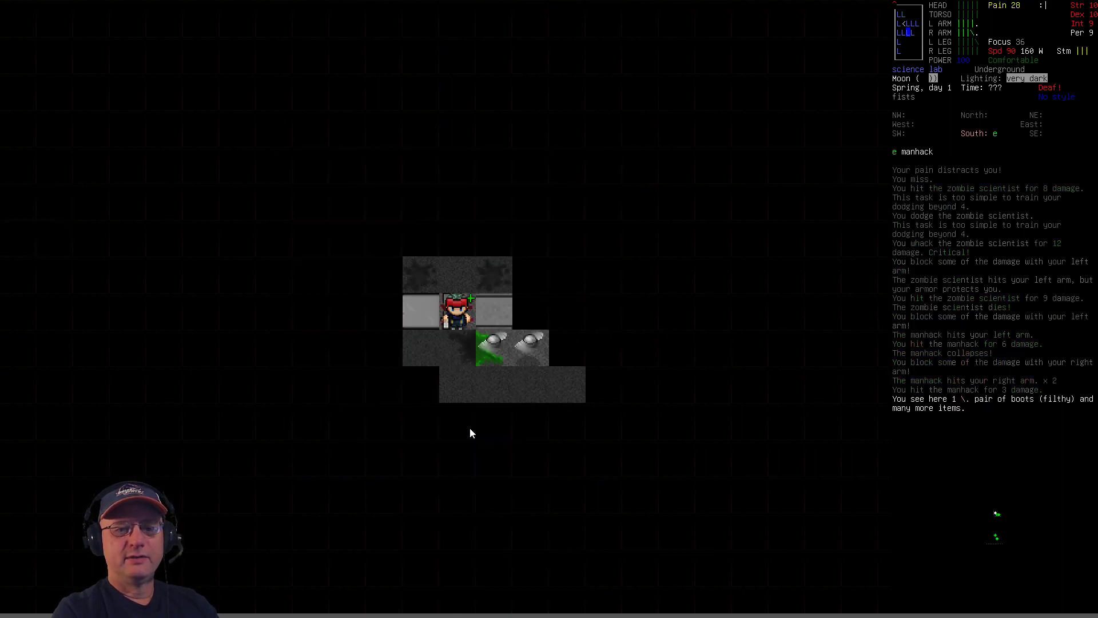
pyautogui.press('Down')
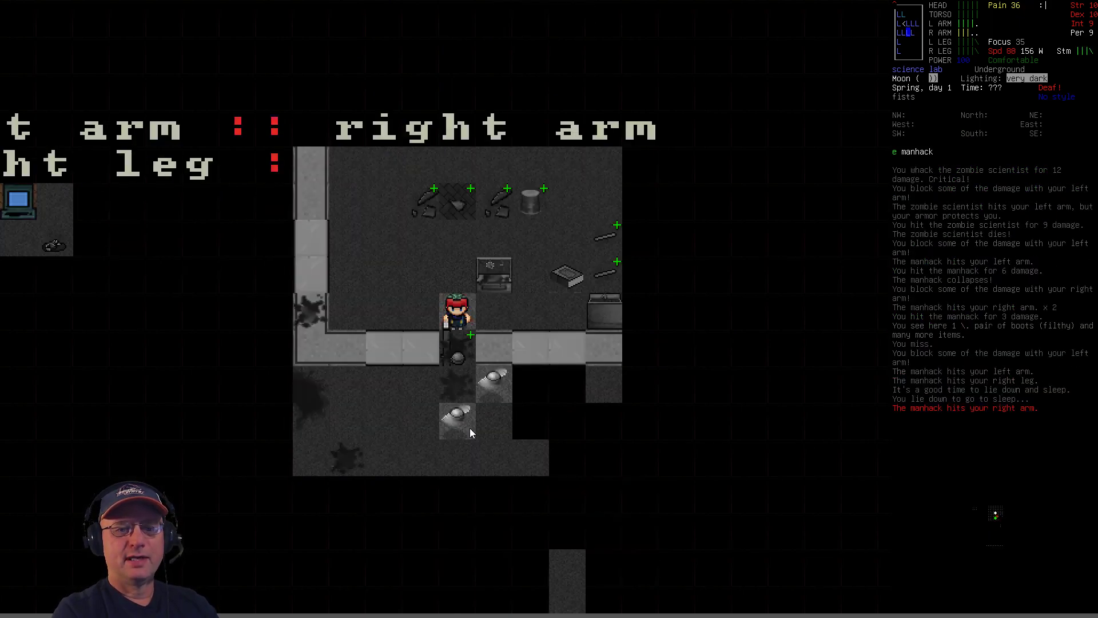
pyautogui.press('Down')
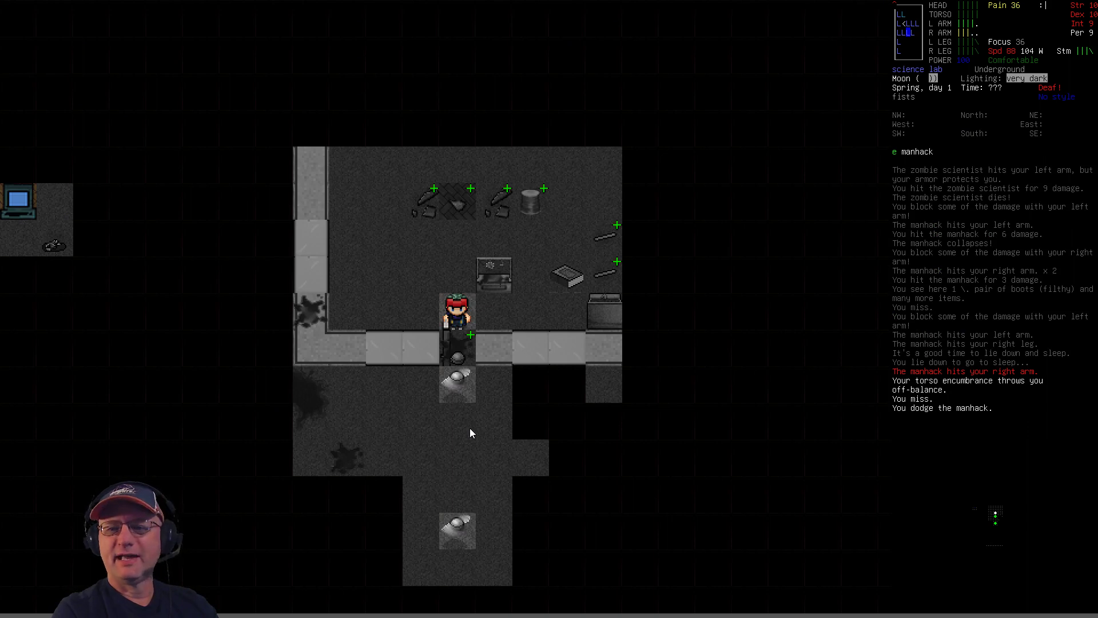
pyautogui.press('Down')
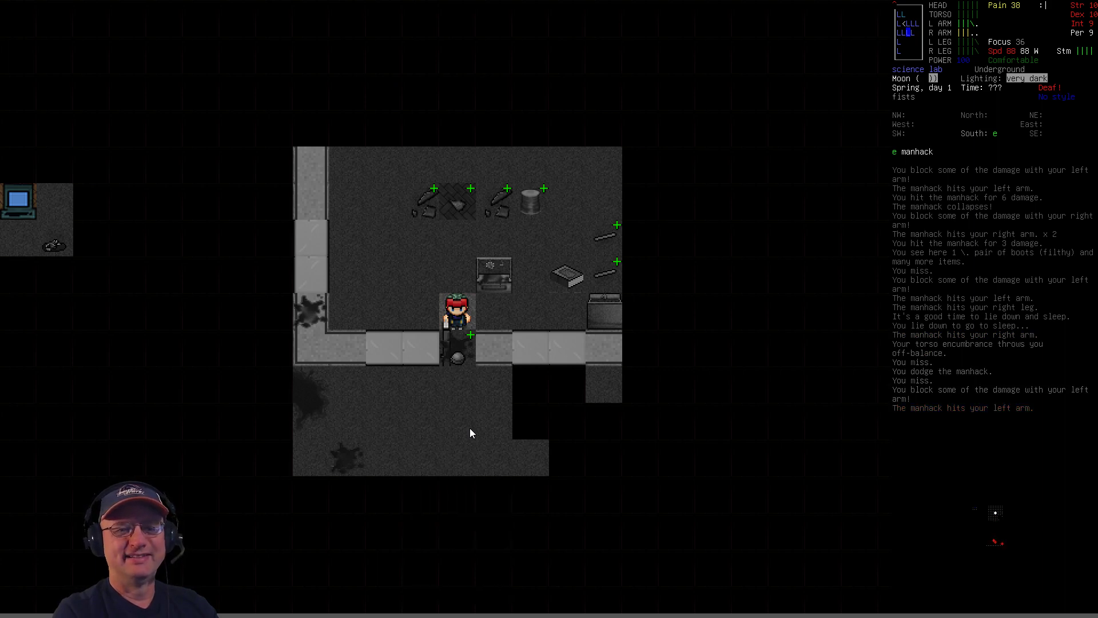
# - Browse the floor loot including the blade and zombie scientist corpses, mark the blade and close the list
pyautogui.press('g')
pyautogui.press('Down')
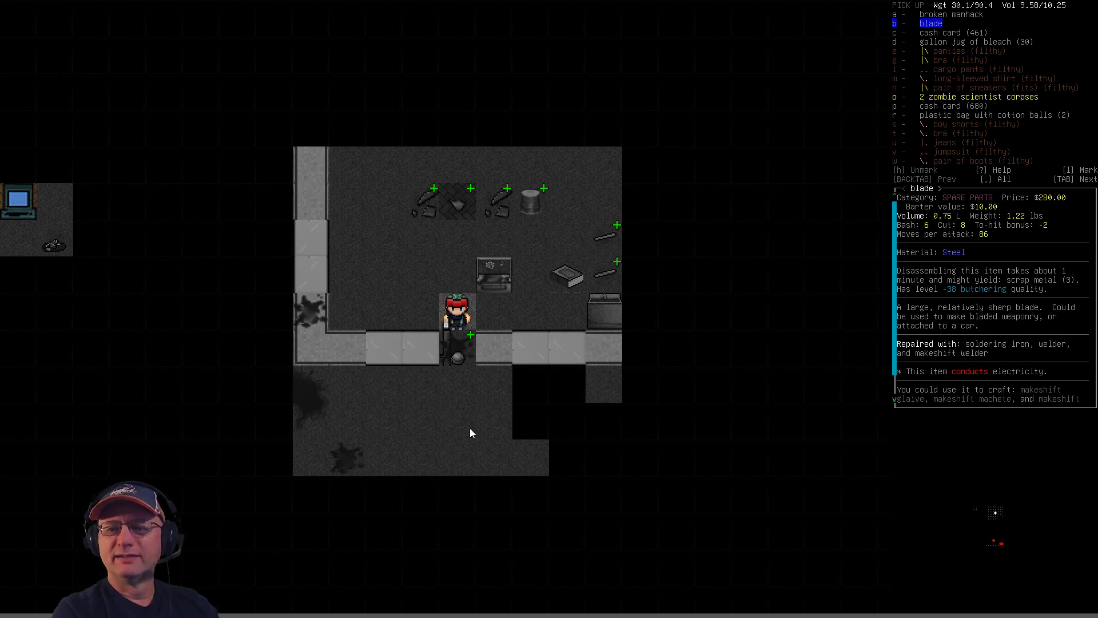
pyautogui.press('Down')
pyautogui.press('Down')
pyautogui.press('Down')
pyautogui.press('Down')
pyautogui.press('Down')
pyautogui.press('Down')
pyautogui.press('Down')
pyautogui.press('Down')
pyautogui.press('Down')
pyautogui.press('Down')
pyautogui.press('Down')
pyautogui.press('Down')
pyautogui.press('Down')
pyautogui.press('Up')
pyautogui.press('Up')
pyautogui.press('Up')
pyautogui.press('Up')
pyautogui.press('Up')
pyautogui.press('Up')
pyautogui.press('Up')
pyautogui.press('Up')
pyautogui.press('Up')
pyautogui.press('Up')
pyautogui.press('Up')
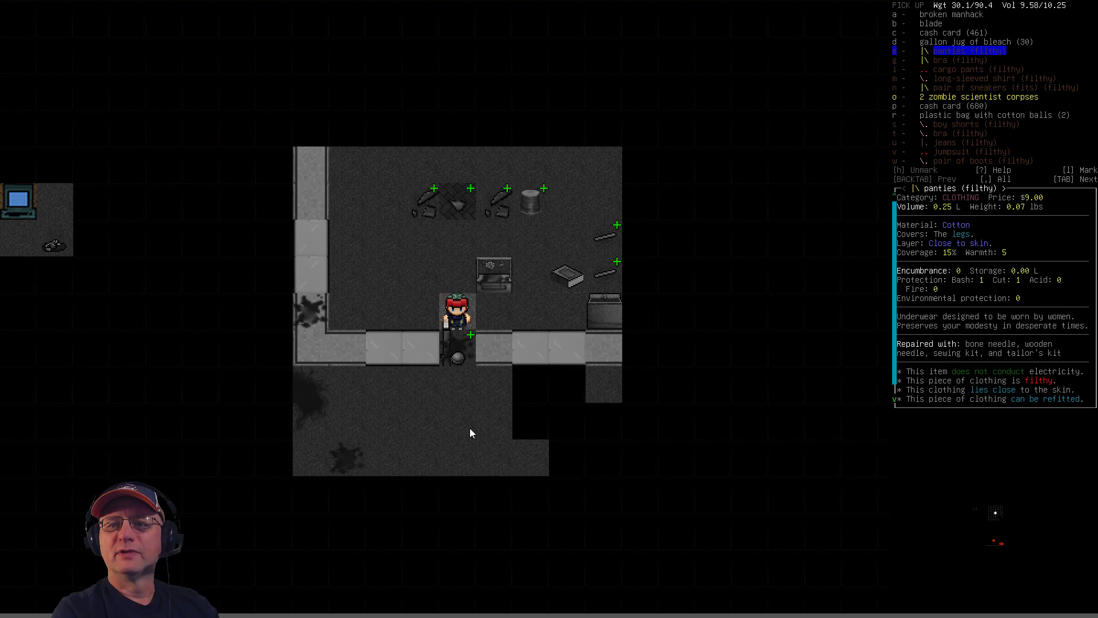
pyautogui.press('Up')
pyautogui.press('Up')
pyautogui.press('Up')
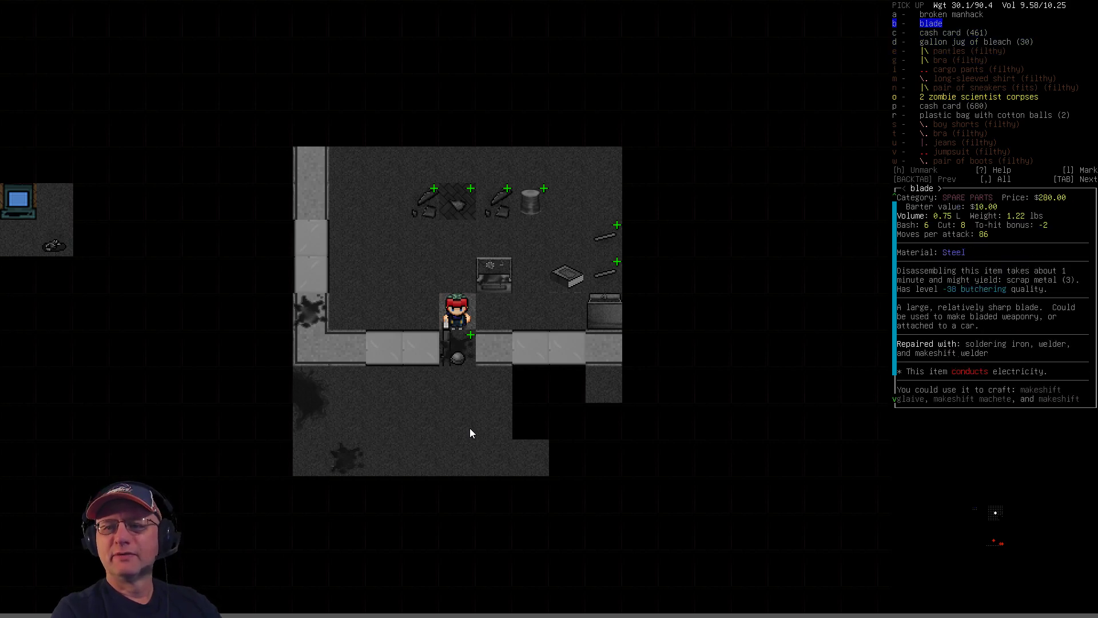
pyautogui.press('Right')
pyautogui.press('Return')
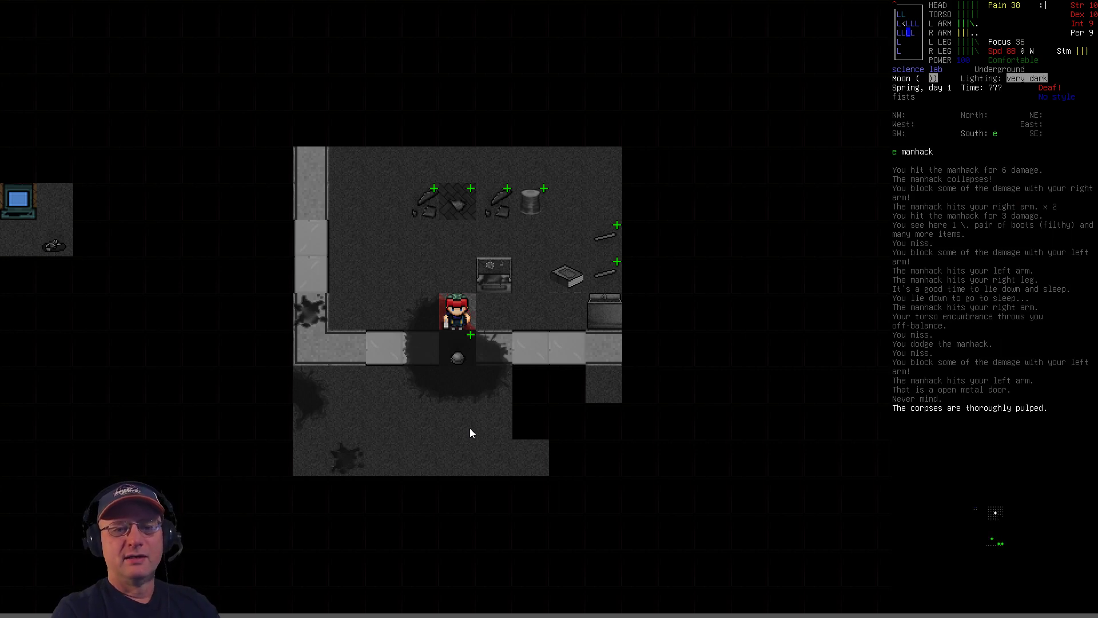
# - Drop the sinews from inventory onto the floor via Multidrop
pyautogui.press('D')
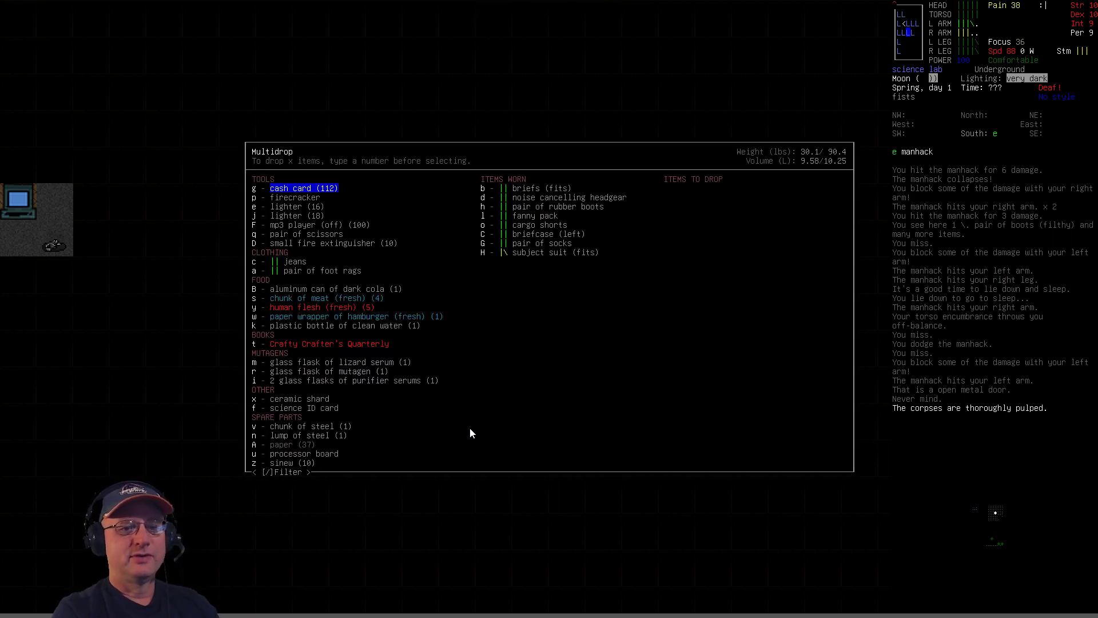
pyautogui.press('Down')
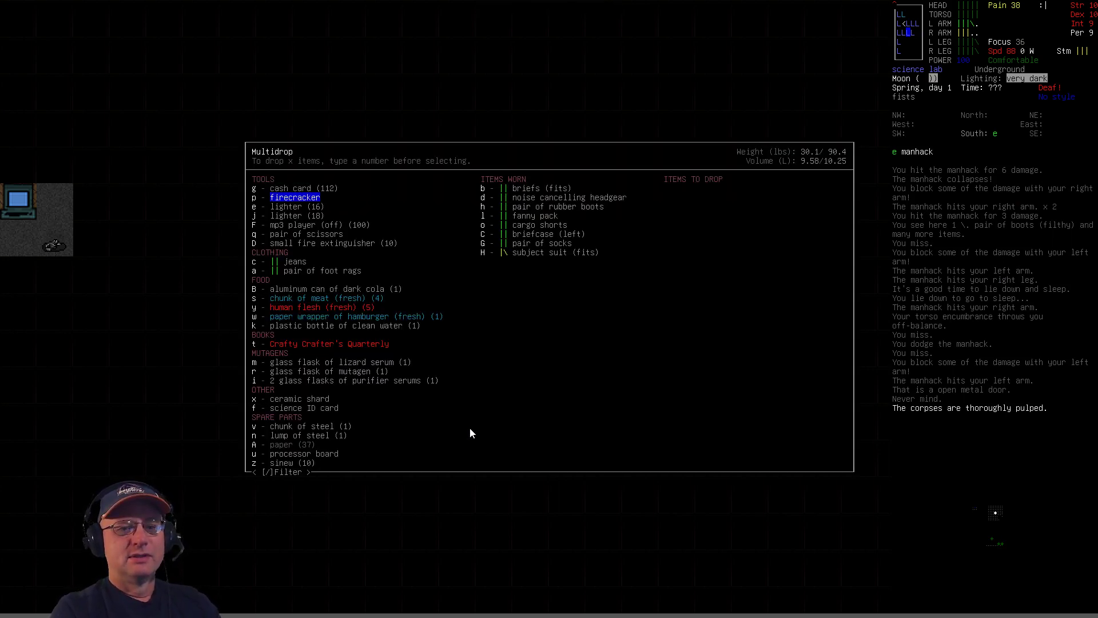
pyautogui.press('Down')
pyautogui.press('Down')
pyautogui.press('Down')
pyautogui.press('Down')
pyautogui.press('Down')
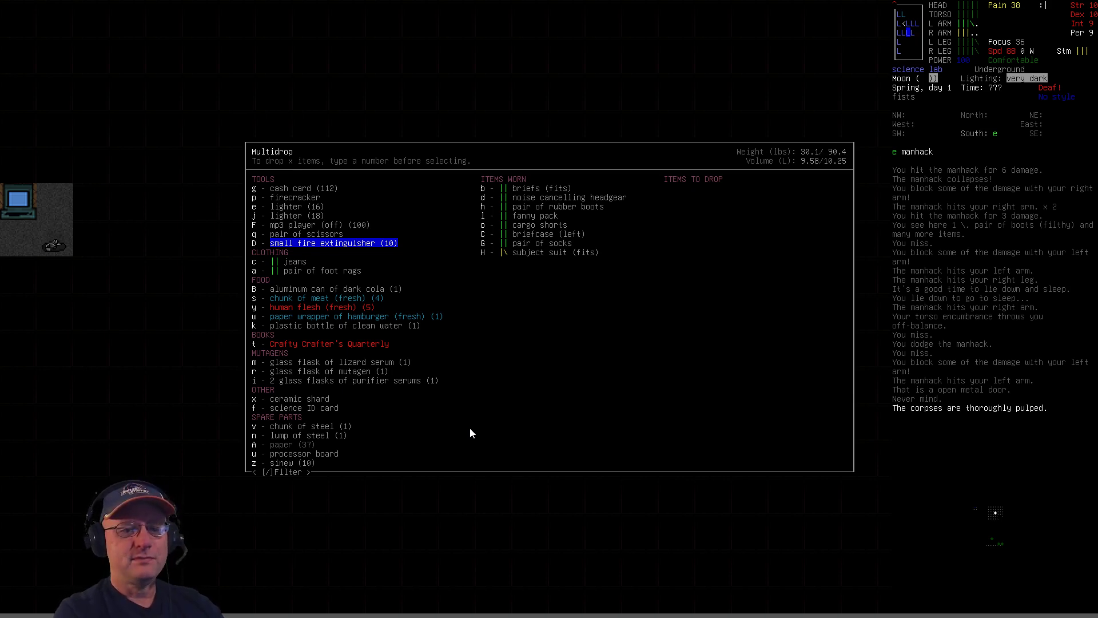
pyautogui.press('Up')
pyautogui.press('Up')
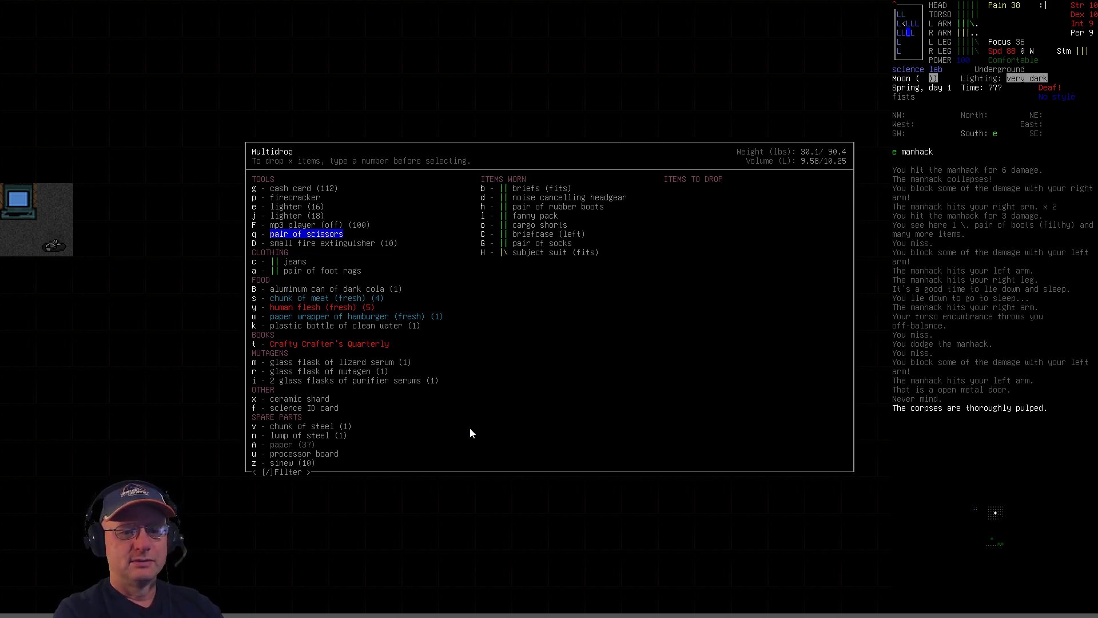
pyautogui.press('Up')
pyautogui.press('Up')
pyautogui.press('Up')
pyautogui.press('Up')
pyautogui.press('Up')
pyautogui.press('Return')
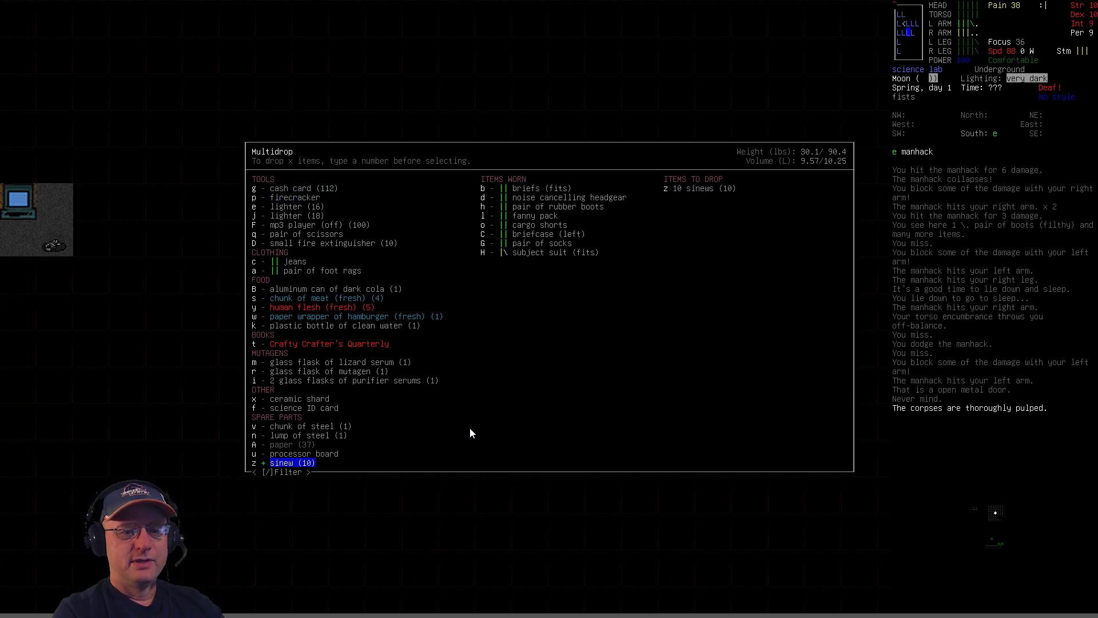
pyautogui.press('Return')
# - After glancing at the floor items, drop the Crafty Crafter's Quarterly underfoot
pyautogui.press('g')
pyautogui.press('Down')
pyautogui.press('Escape')
pyautogui.press('g')
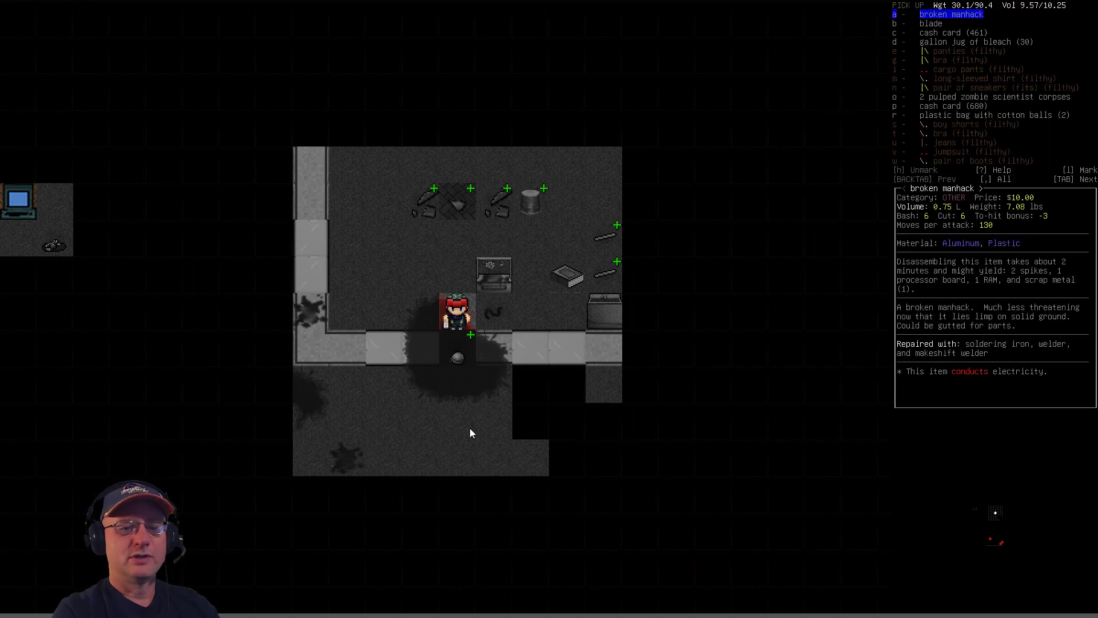
pyautogui.press('Escape')
pyautogui.press('D')
pyautogui.press('.')
pyautogui.press('Up')
pyautogui.press('Up')
pyautogui.press('Up')
pyautogui.press('Up')
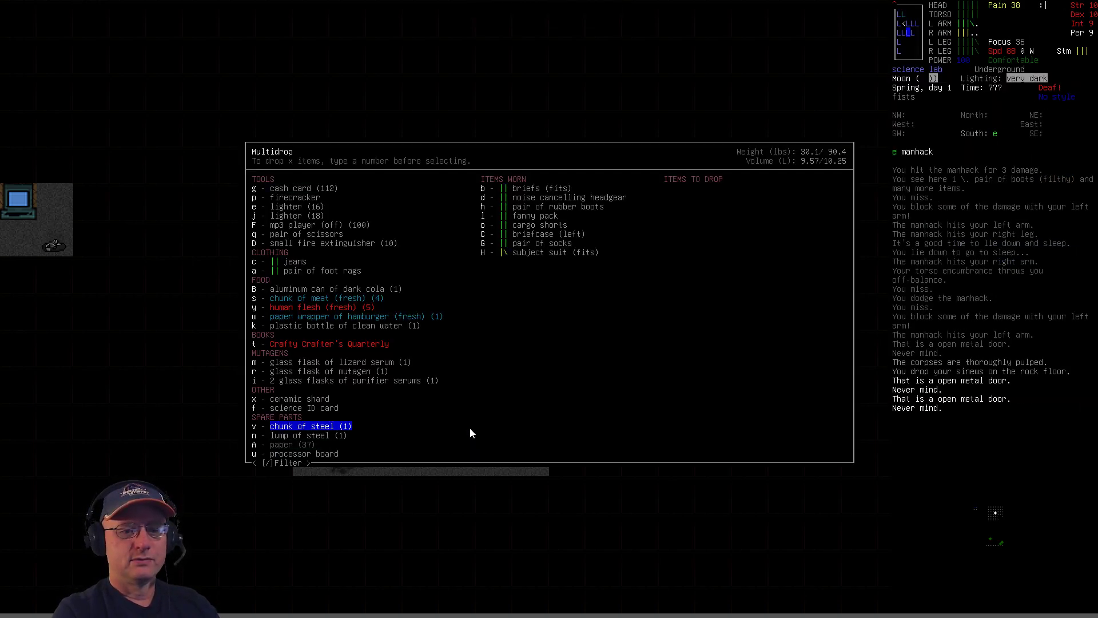
pyautogui.press('Down')
pyautogui.press('Down')
pyautogui.press('Up')
pyautogui.press('Up')
pyautogui.press('Up')
pyautogui.press('Up')
pyautogui.press('Up')
pyautogui.press('Up')
pyautogui.press('Up')
pyautogui.press('Up')
pyautogui.press('Return')
pyautogui.press('Return')
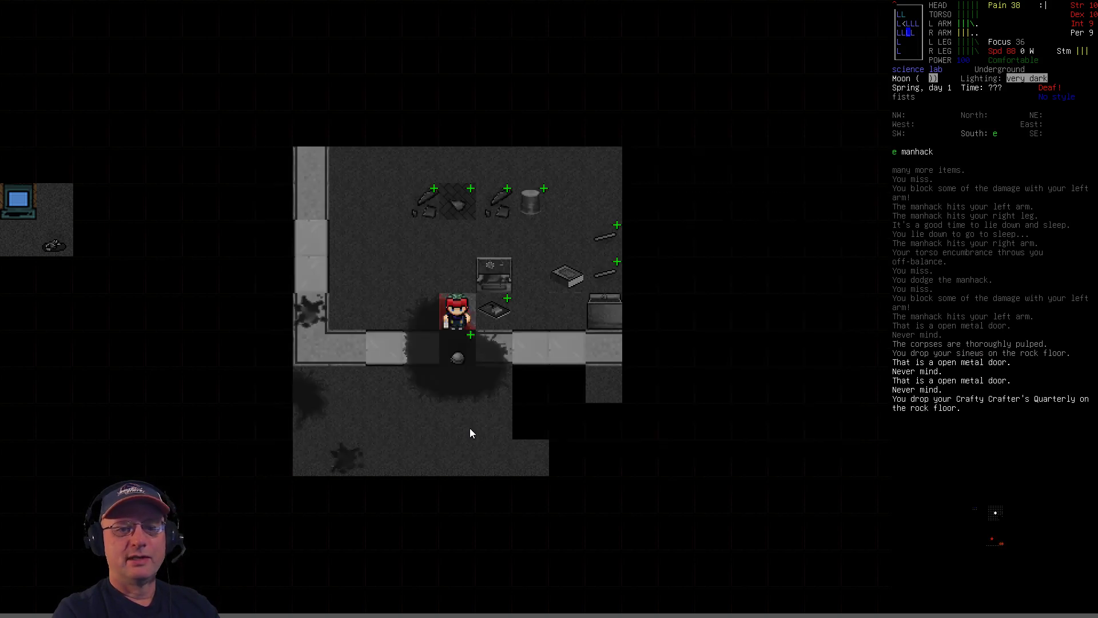
# - Pick up the blade from the pile and step south off it
pyautogui.press('g')
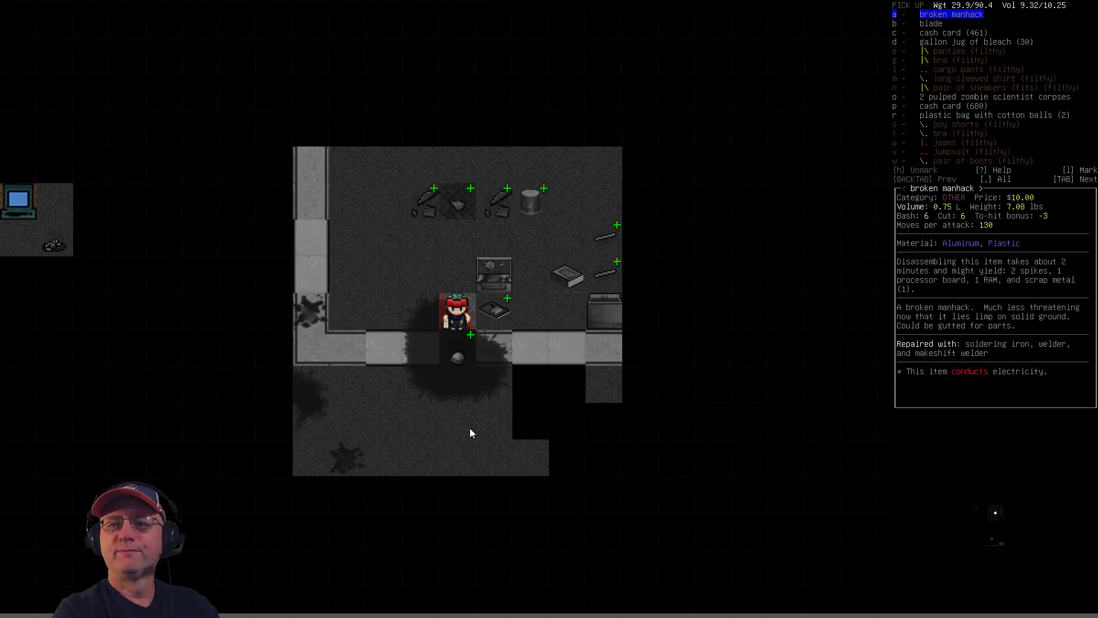
pyautogui.press('Down')
pyautogui.press('Return')
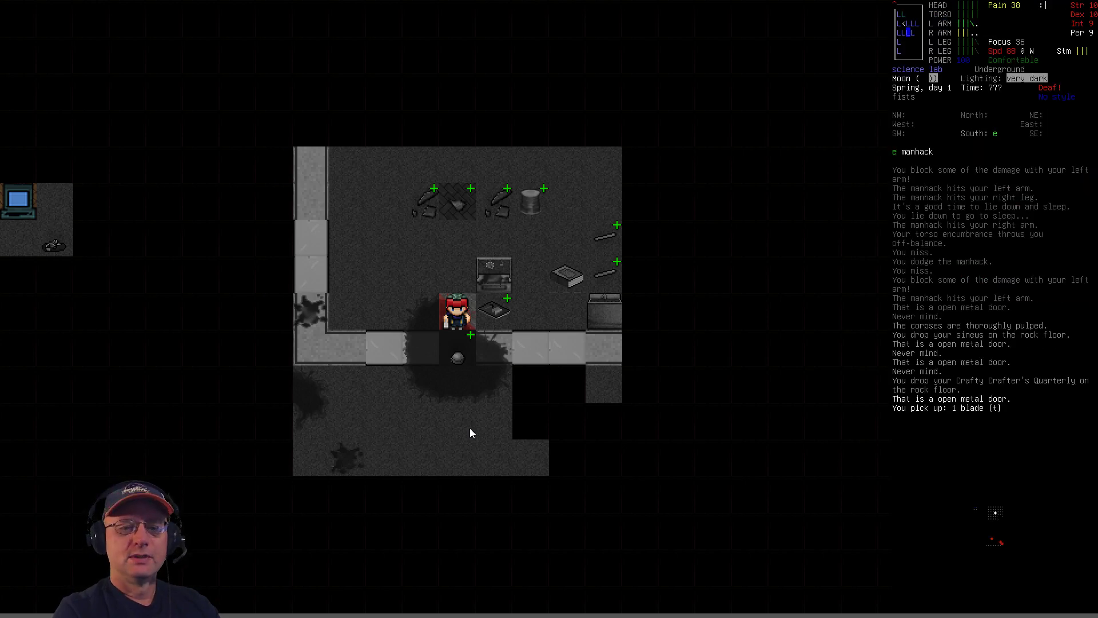
pyautogui.press('Down')
# - Walk northwest toward the terminal room, then southeast and southwest through the lab
pyautogui.press('b')
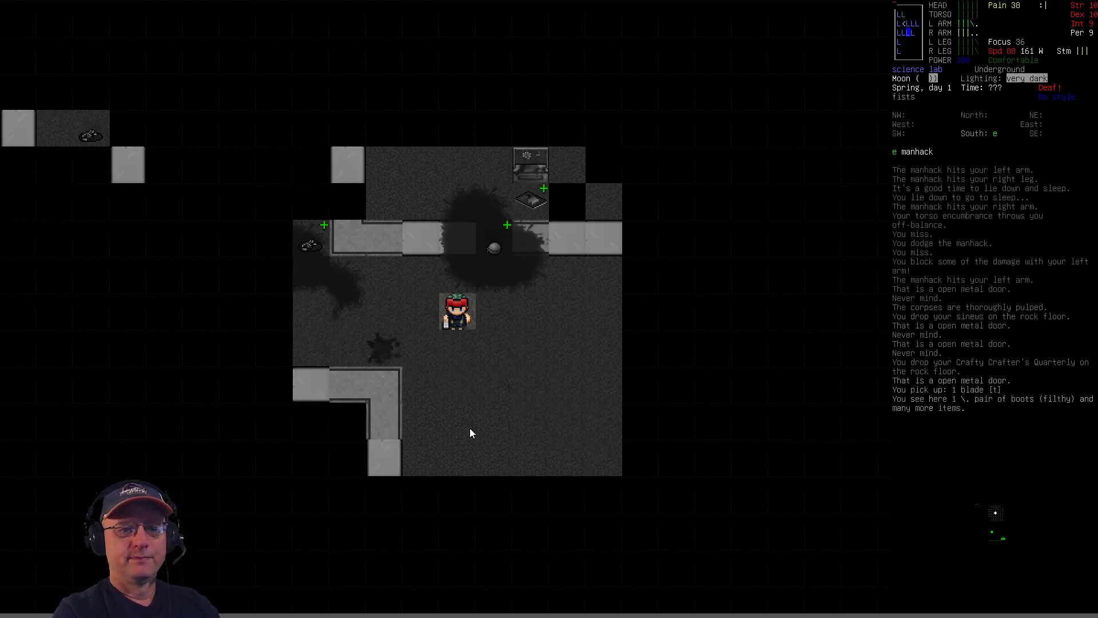
pyautogui.press('y')
pyautogui.press('h')
pyautogui.press('h')
pyautogui.press('y')
pyautogui.press('k')
pyautogui.press('k')
pyautogui.press('k')
pyautogui.press('n')
pyautogui.press('n')
pyautogui.press('j')
pyautogui.press('n')
pyautogui.press('j')
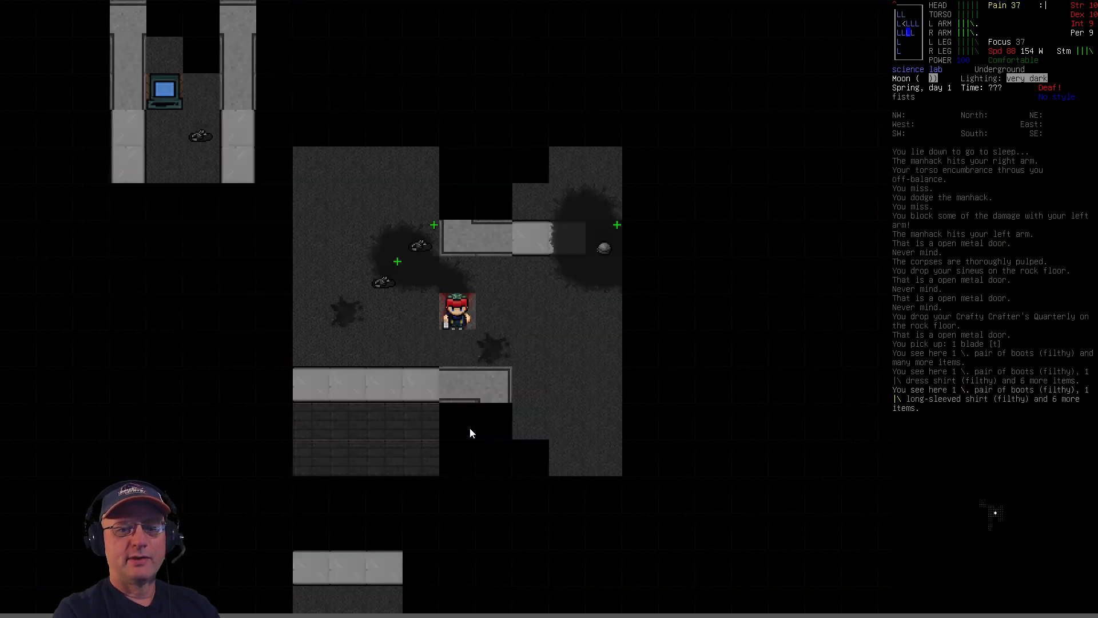
pyautogui.press('n')
pyautogui.press('n')
pyautogui.press('j')
pyautogui.press('n')
pyautogui.press('n')
pyautogui.press('n')
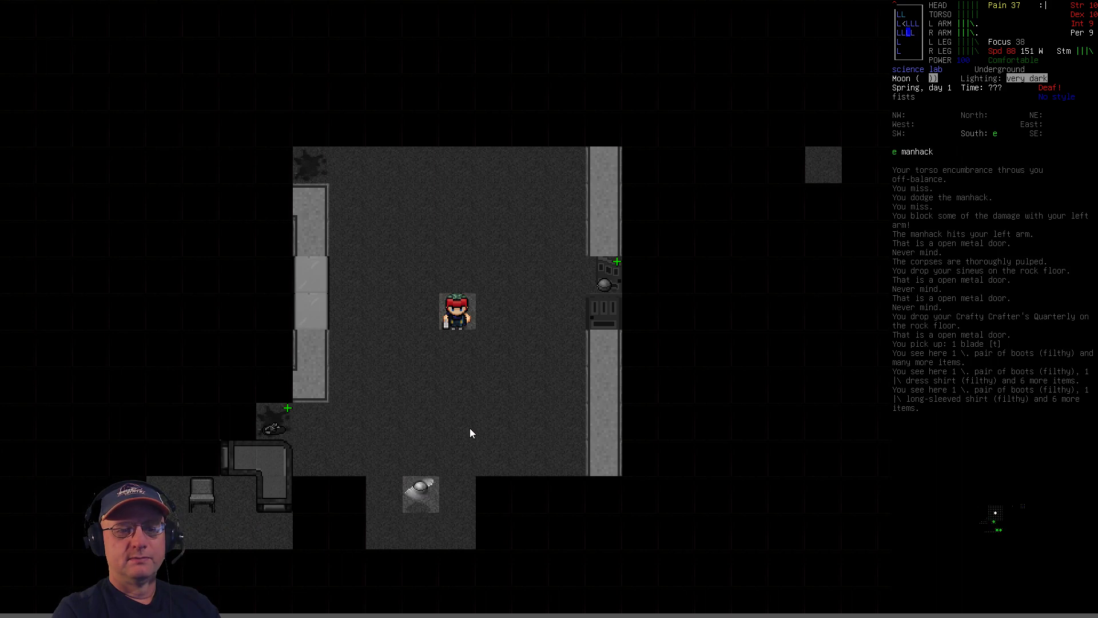
pyautogui.press('b')
pyautogui.press('b')
pyautogui.press('b')
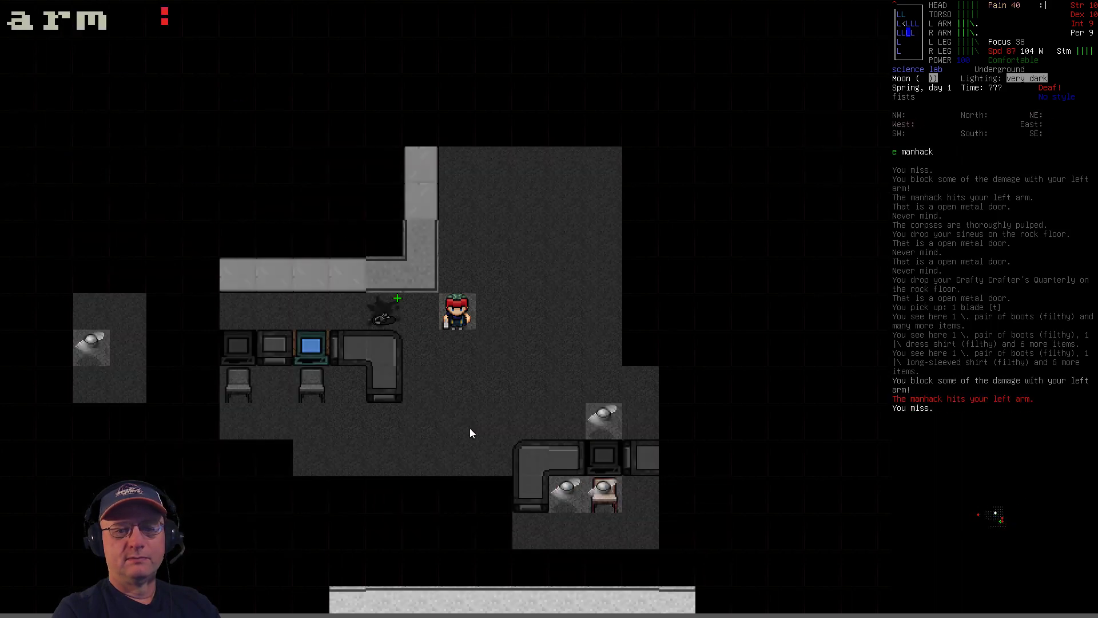
pyautogui.press('b')
# - Check the items on the tile, then attack and smash at the manhack by the terminals
pyautogui.press('g')
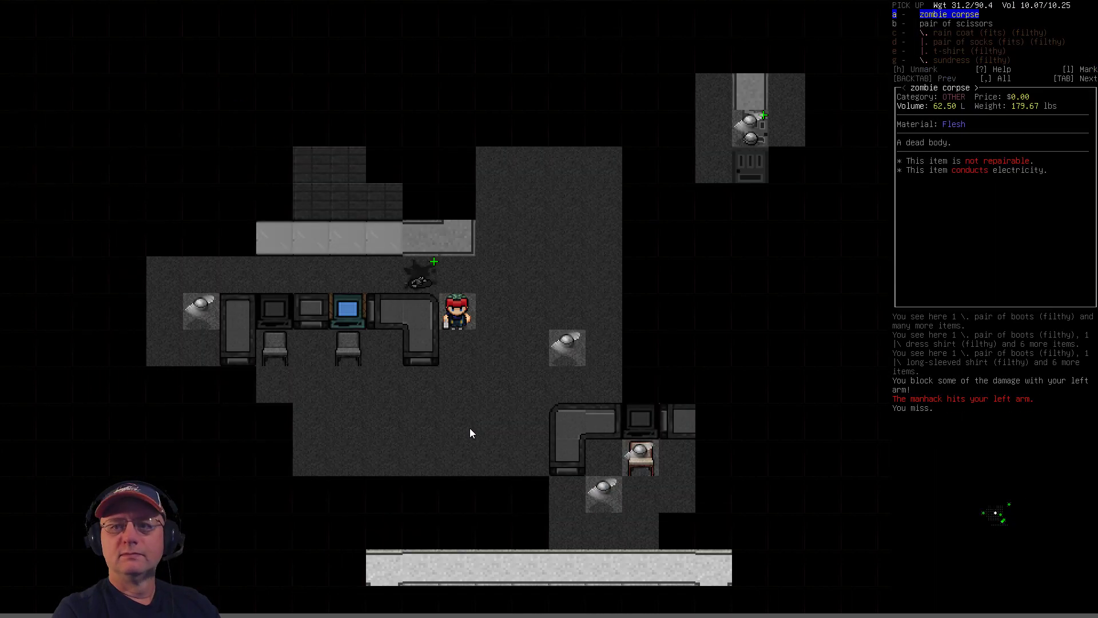
pyautogui.press('Escape')
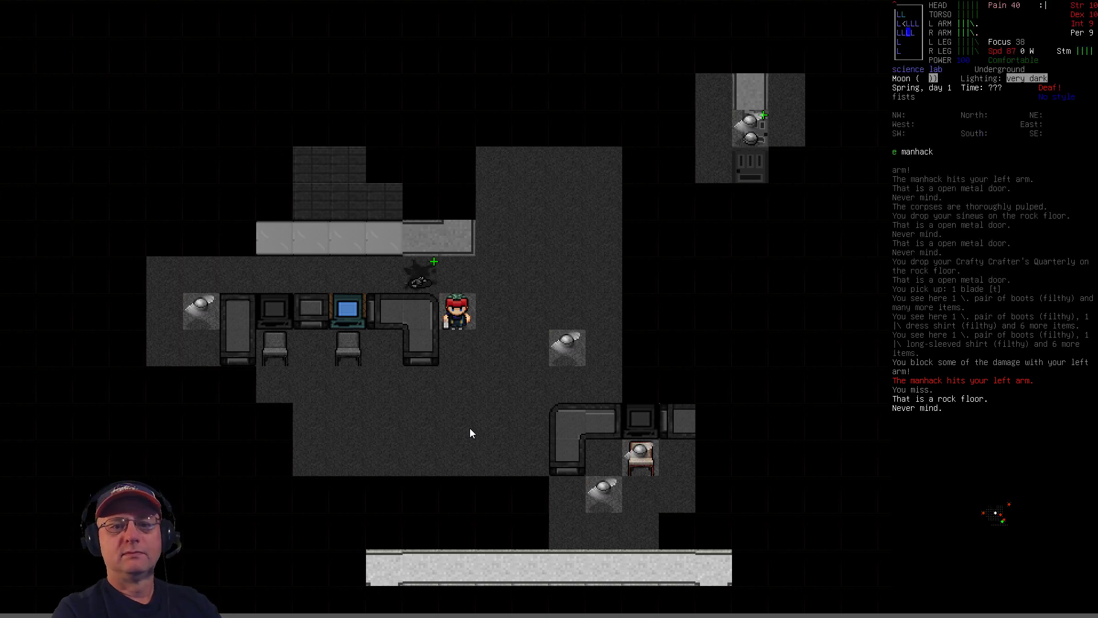
pyautogui.press('y')
pyautogui.press('h')
pyautogui.press('l')
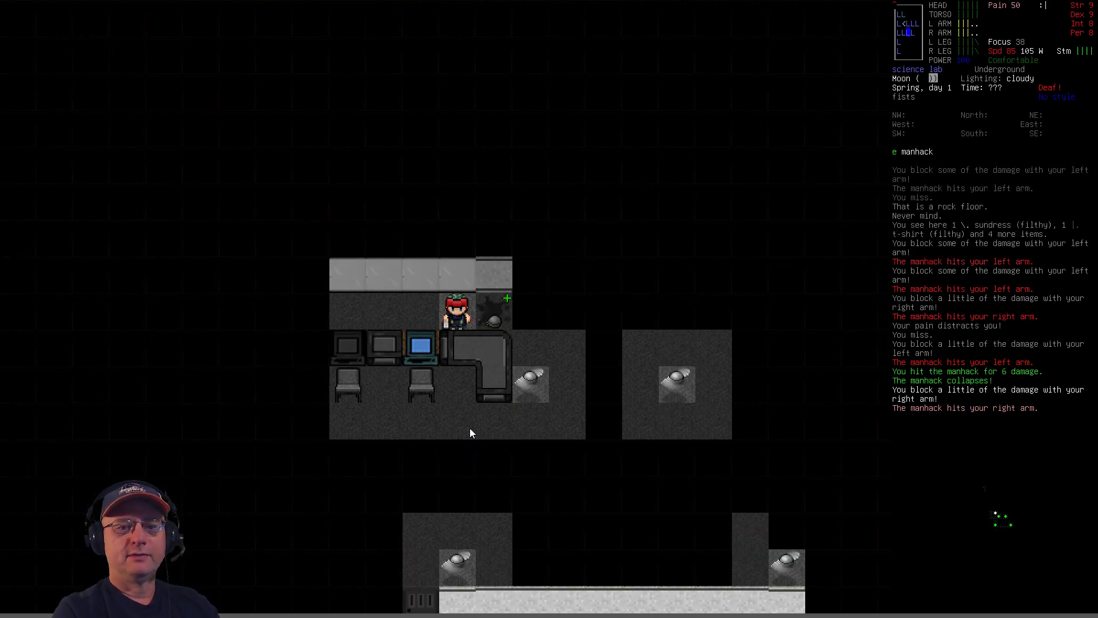
pyautogui.press('s')
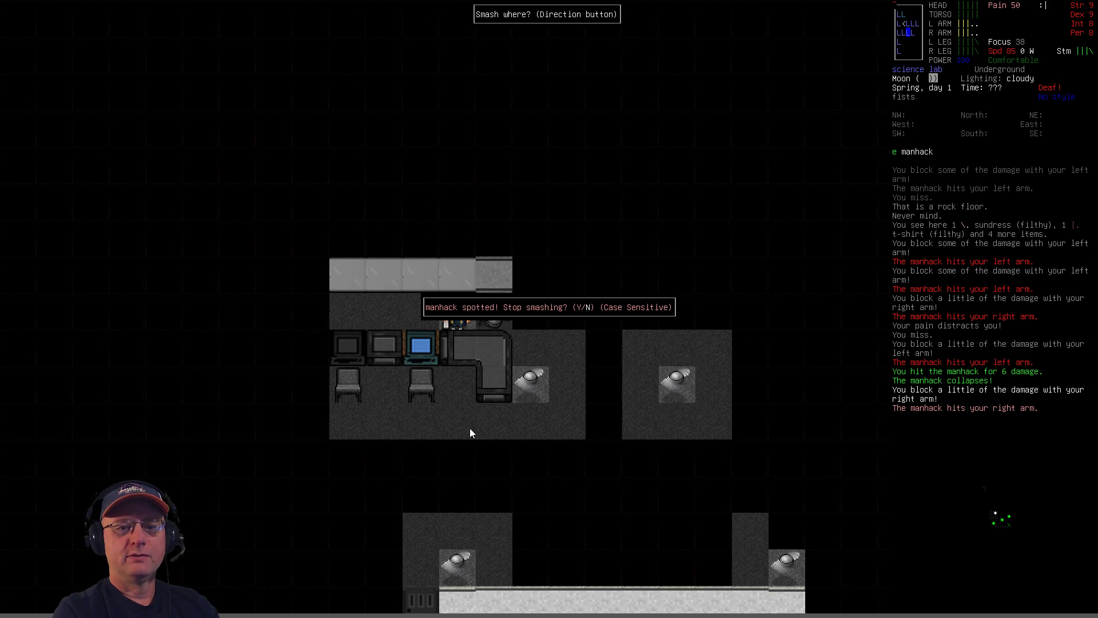
pyautogui.hotkey('shift', 'n')
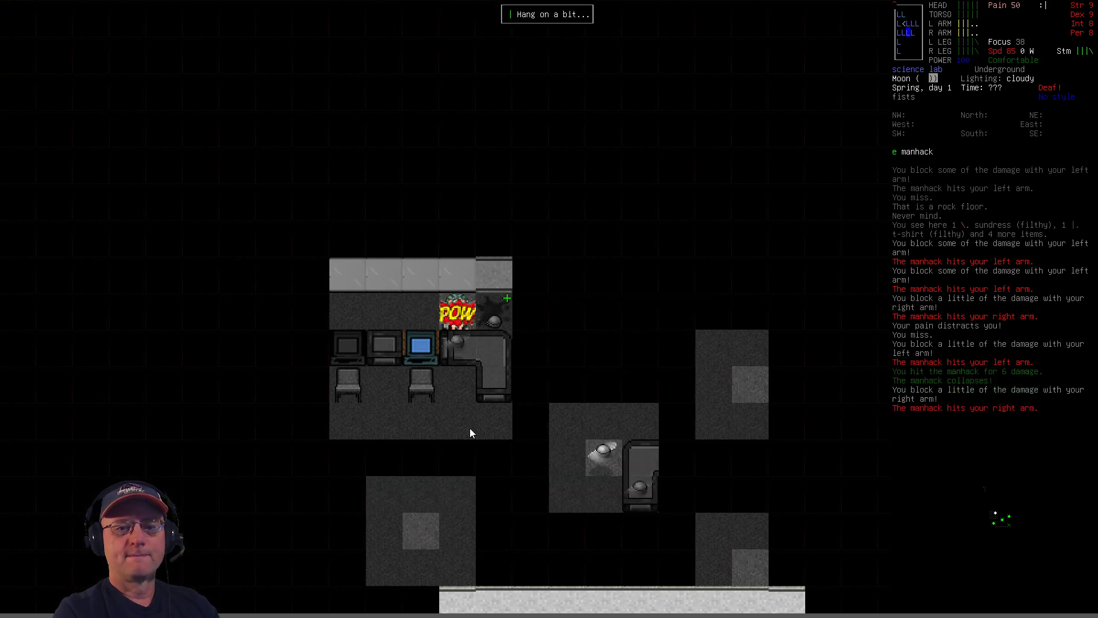
pyautogui.hotkey('shift', 'n')
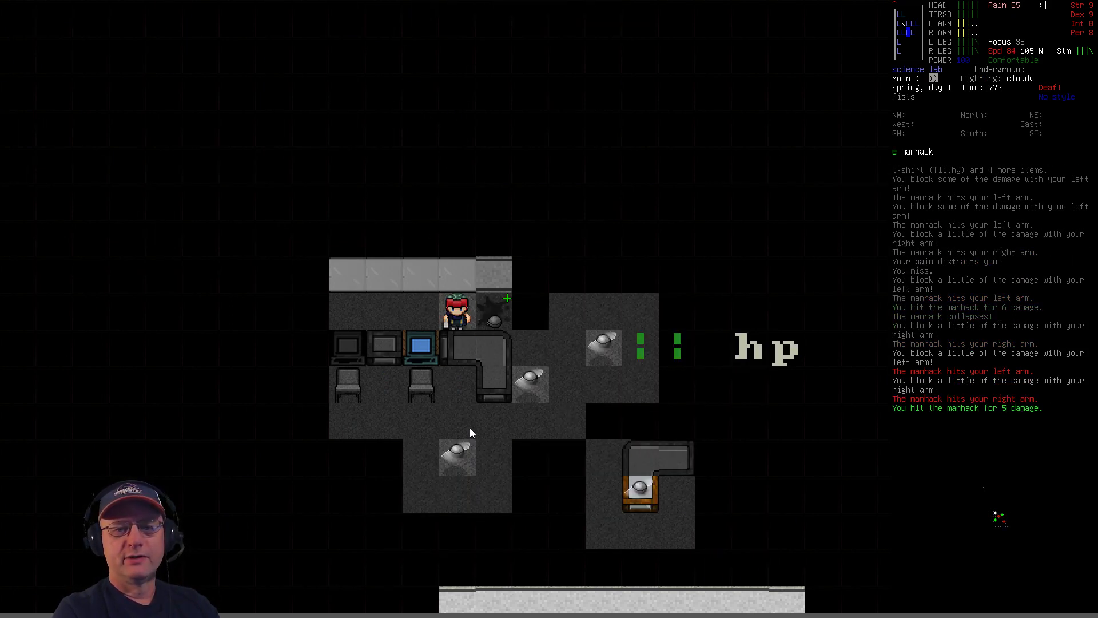
# - Walk west along the terminals, strike the manhack, and decline the aluminum can on the counter
pyautogui.press('Left')
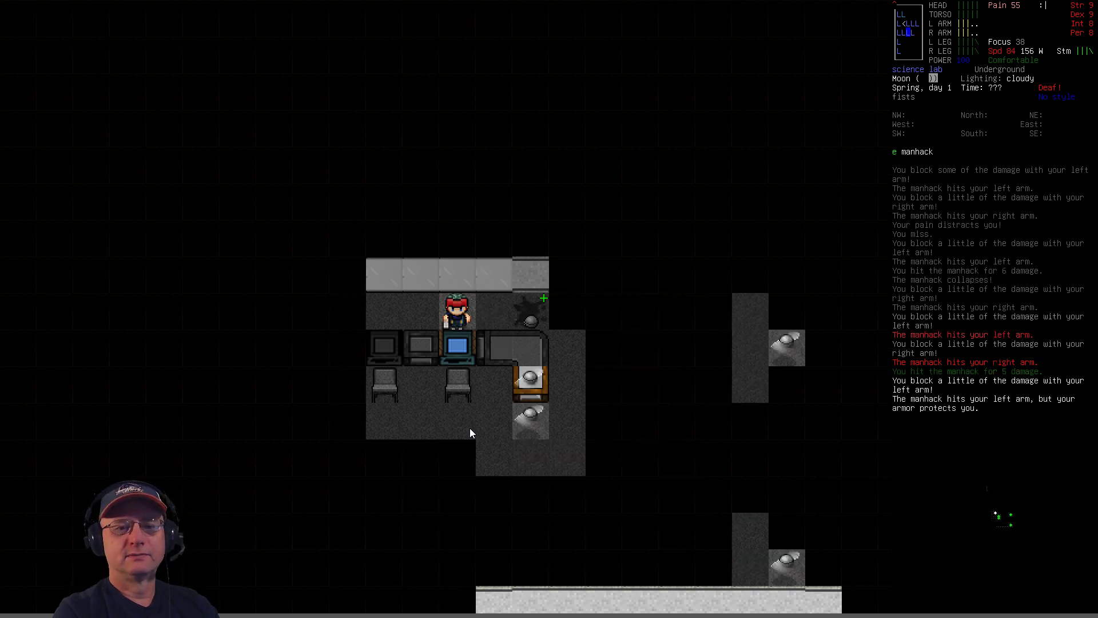
pyautogui.press('Left')
pyautogui.press('Left')
pyautogui.press('n')
pyautogui.press('n')
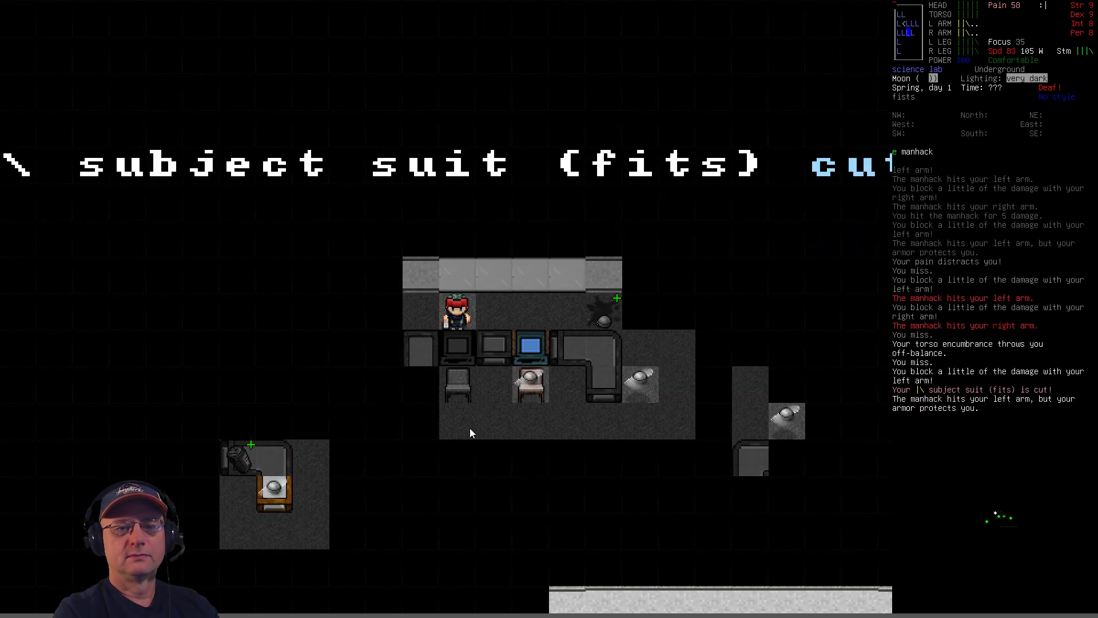
pyautogui.press('Left')
pyautogui.press('Left')
pyautogui.press('Left')
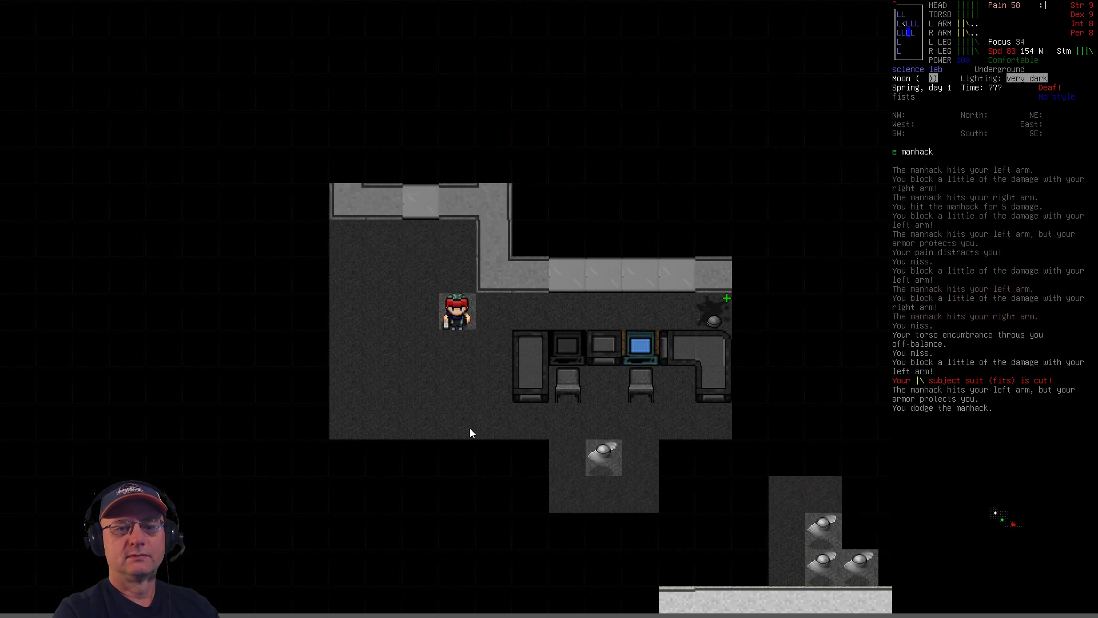
pyautogui.press('b')
pyautogui.press('b')
pyautogui.press('b')
pyautogui.press('e')
pyautogui.press('j')
pyautogui.press('Escape')
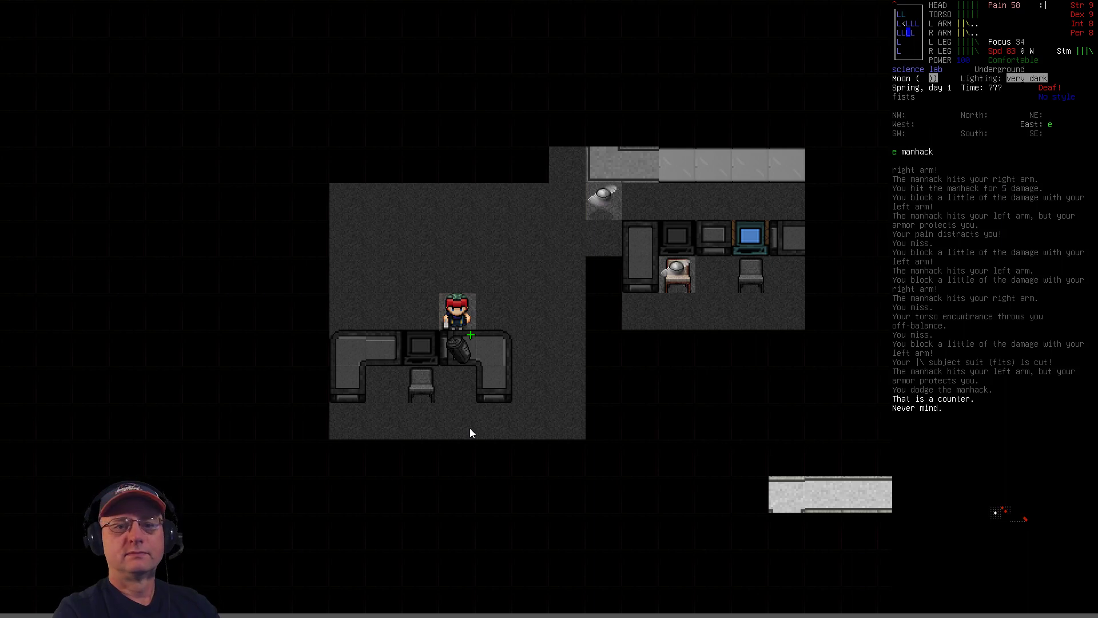
# - Drink the dark cola from the consume list
pyautogui.press('E')
pyautogui.press('Right')
pyautogui.press('Return')
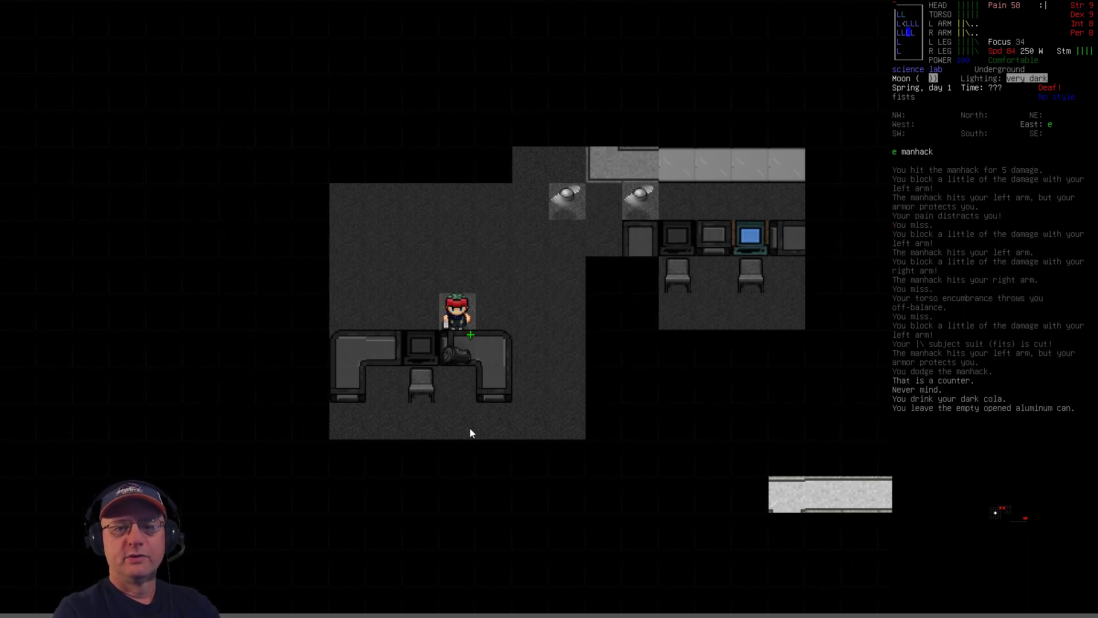
# - Retreat north into the narrow corridor away from the manhacks and shut the door beside the survivor
pyautogui.press('u')
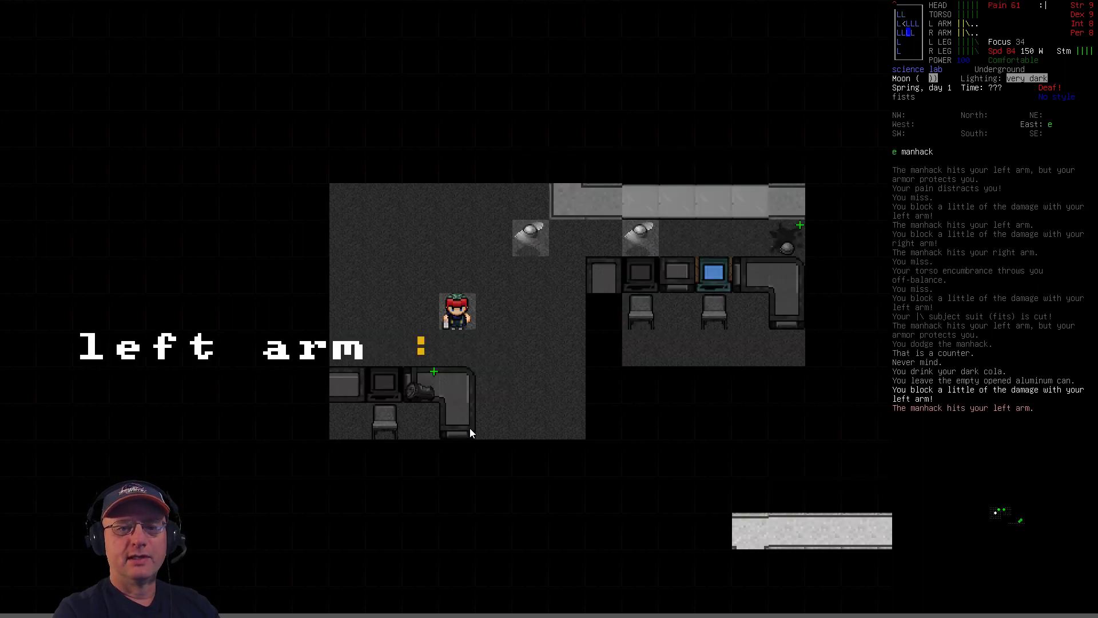
pyautogui.press('k')
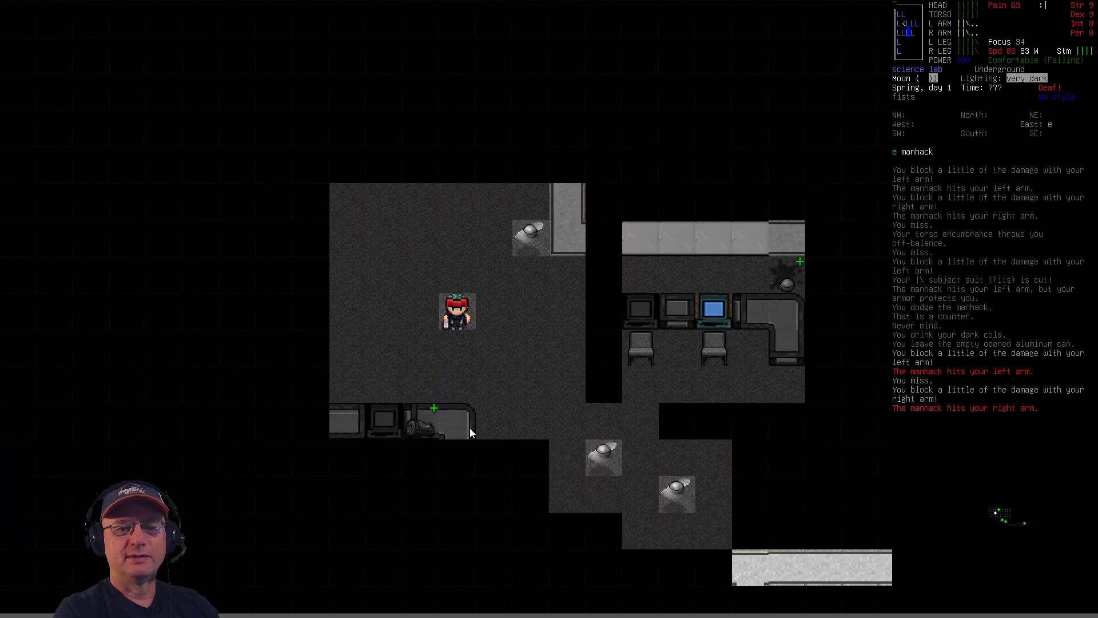
pyautogui.press('y')
pyautogui.press('k')
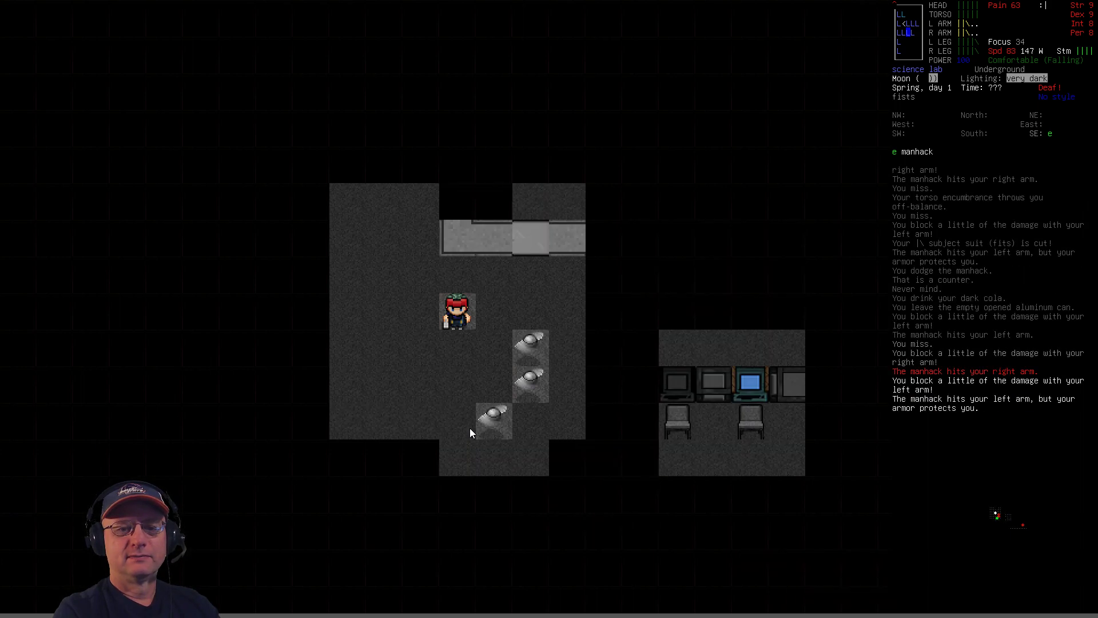
pyautogui.press('u')
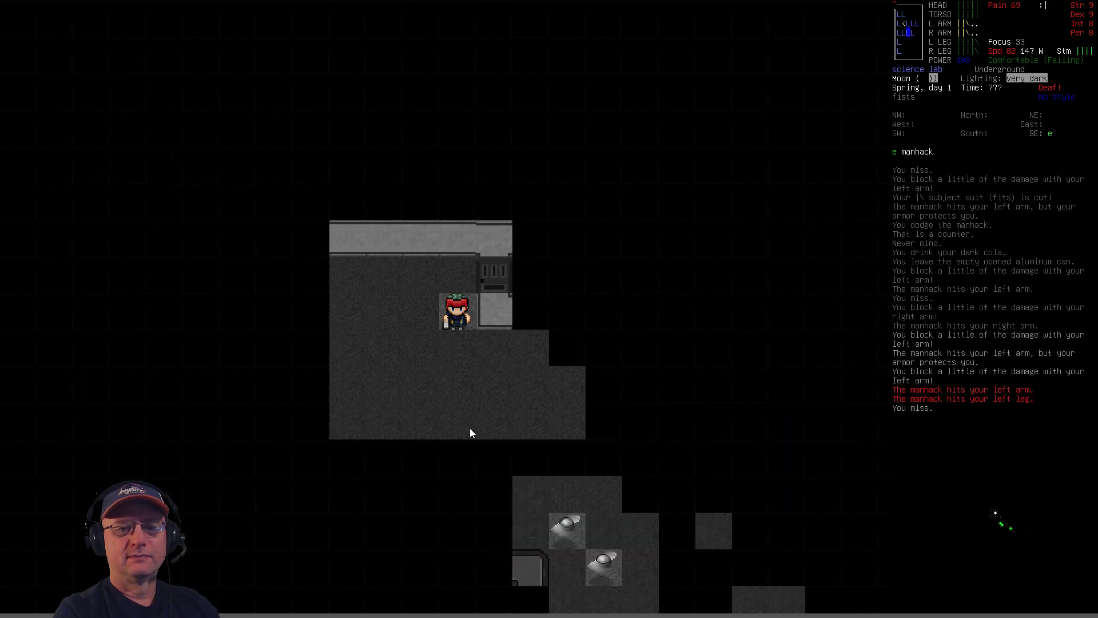
pyautogui.press('u')
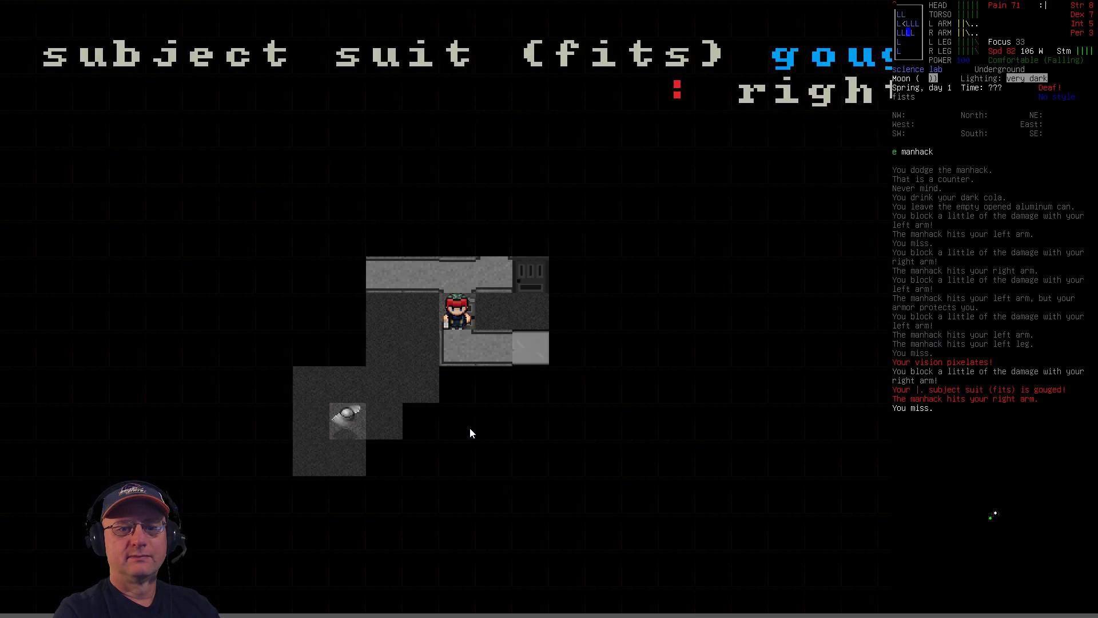
pyautogui.press('.')
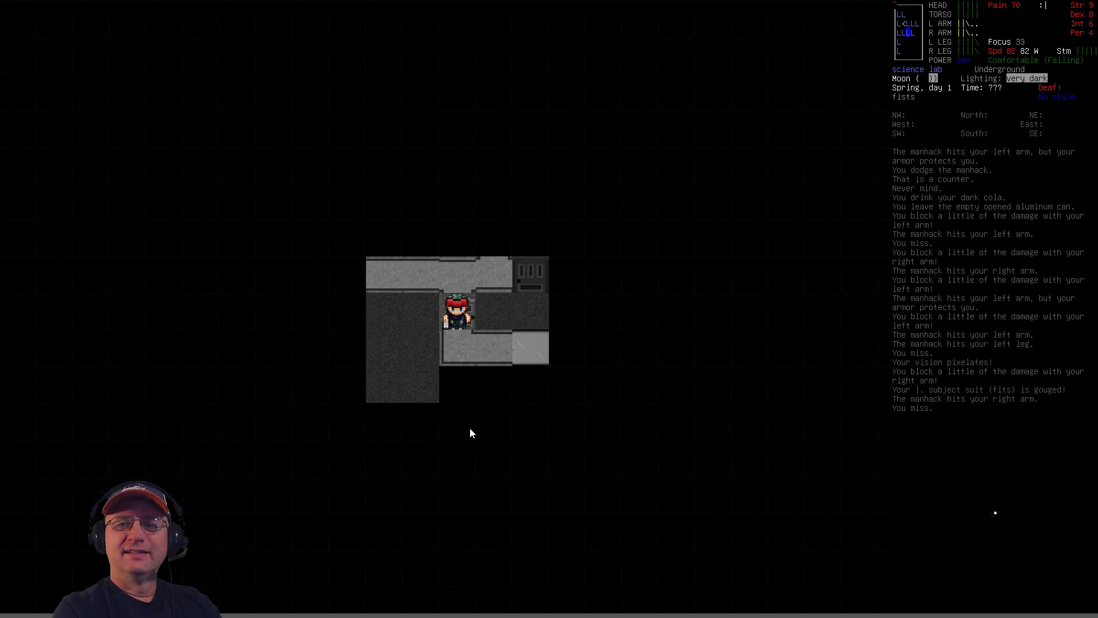
pyautogui.press('c')
pyautogui.press('Left')
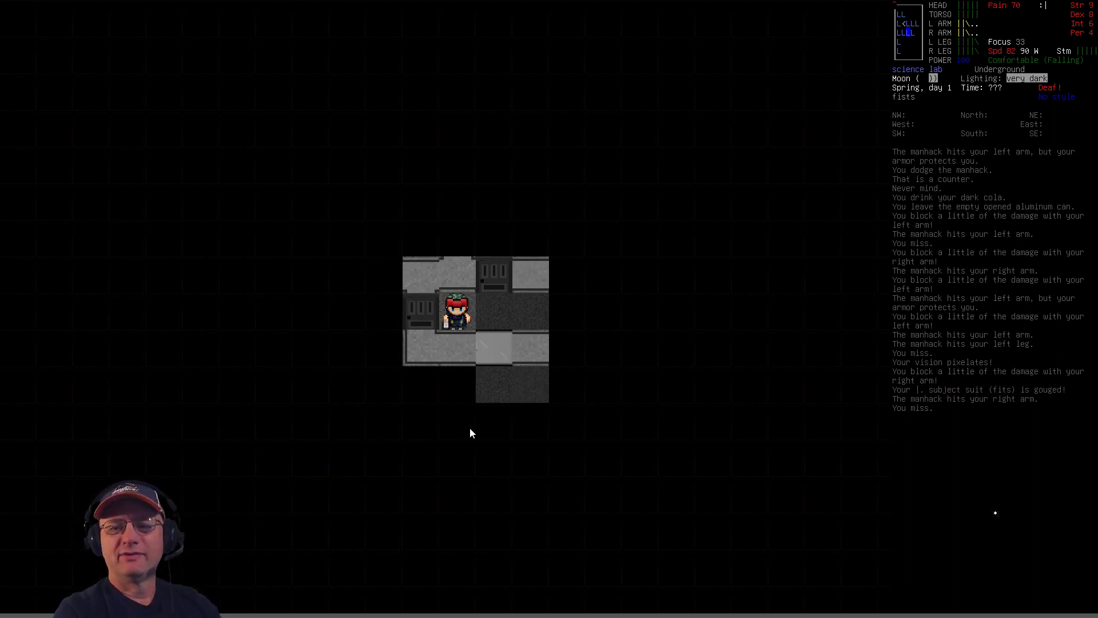
# - Eat the fresh hamburger from the consume list
pyautogui.press('E')
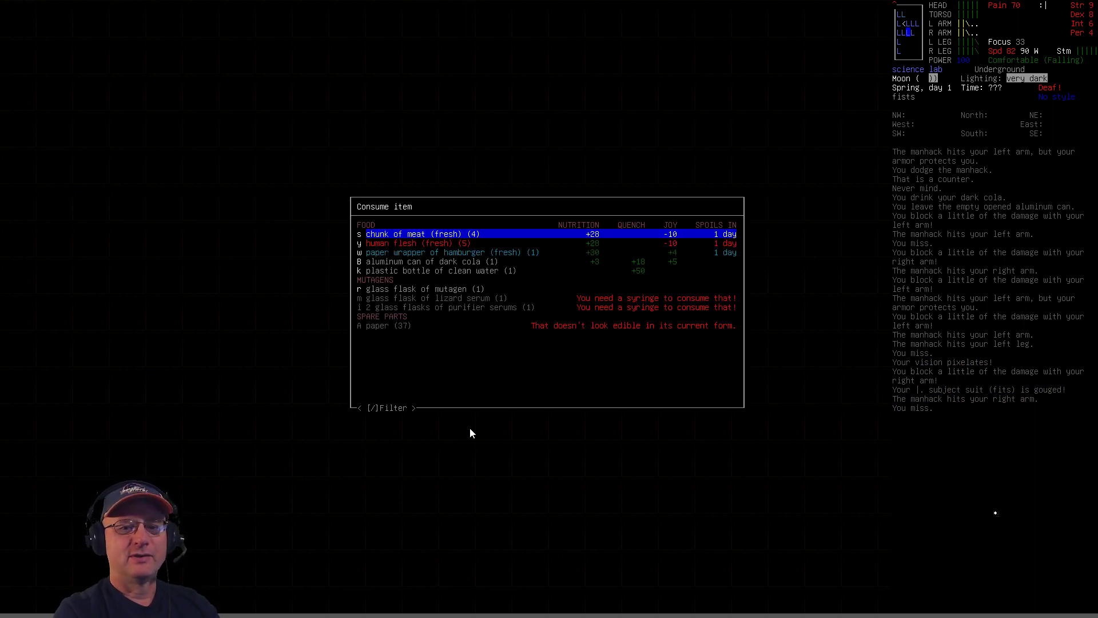
pyautogui.press('Down')
pyautogui.press('Down')
pyautogui.press('Down')
pyautogui.press('Down')
pyautogui.press('Down')
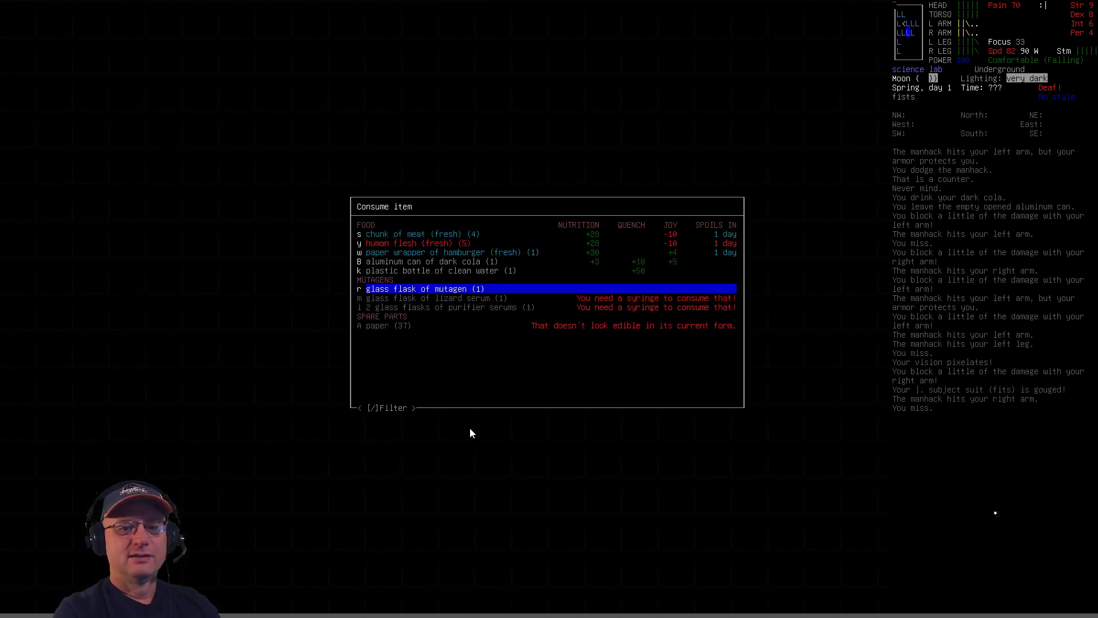
pyautogui.press('Up')
pyautogui.press('Up')
pyautogui.press('Up')
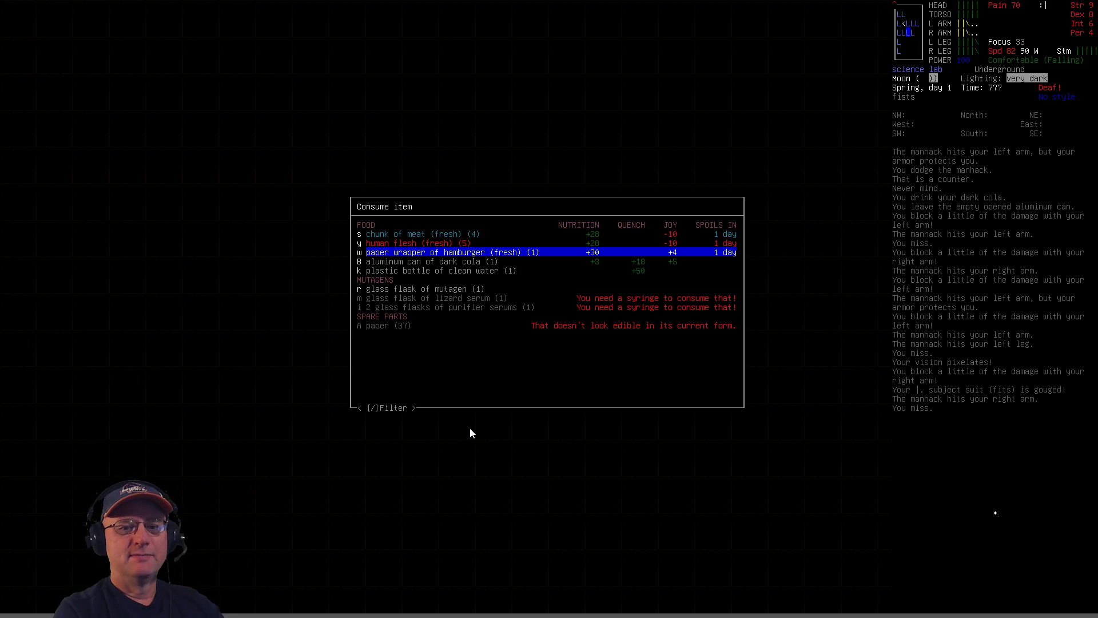
pyautogui.press('Escape')
pyautogui.press('E')
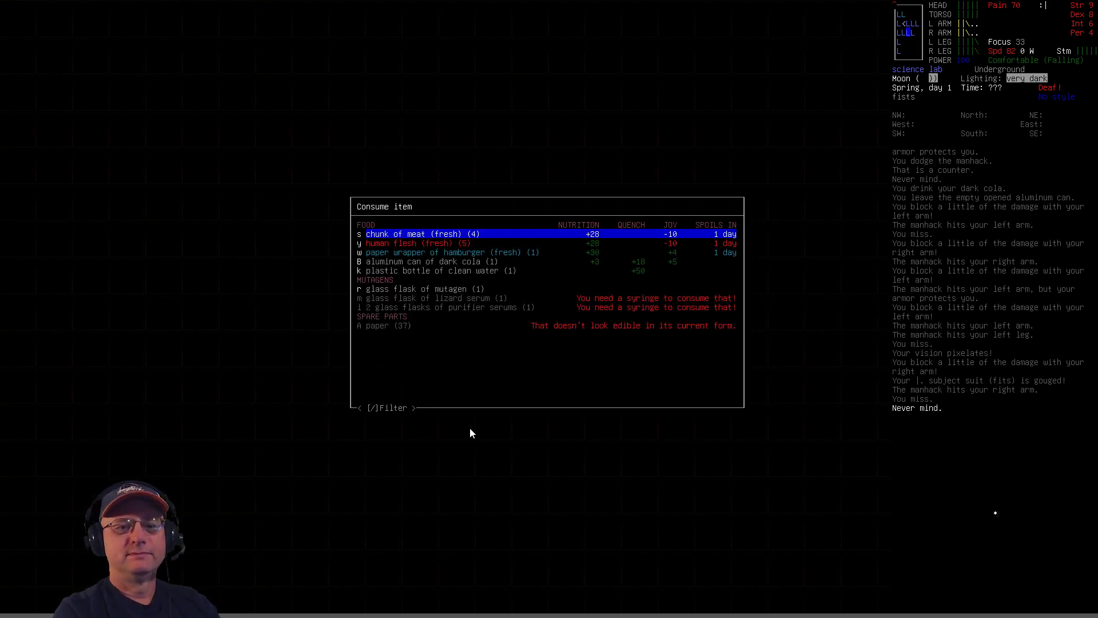
pyautogui.press('Down')
pyautogui.press('Down')
pyautogui.press('Down')
pyautogui.press('Up')
pyautogui.press('Return')
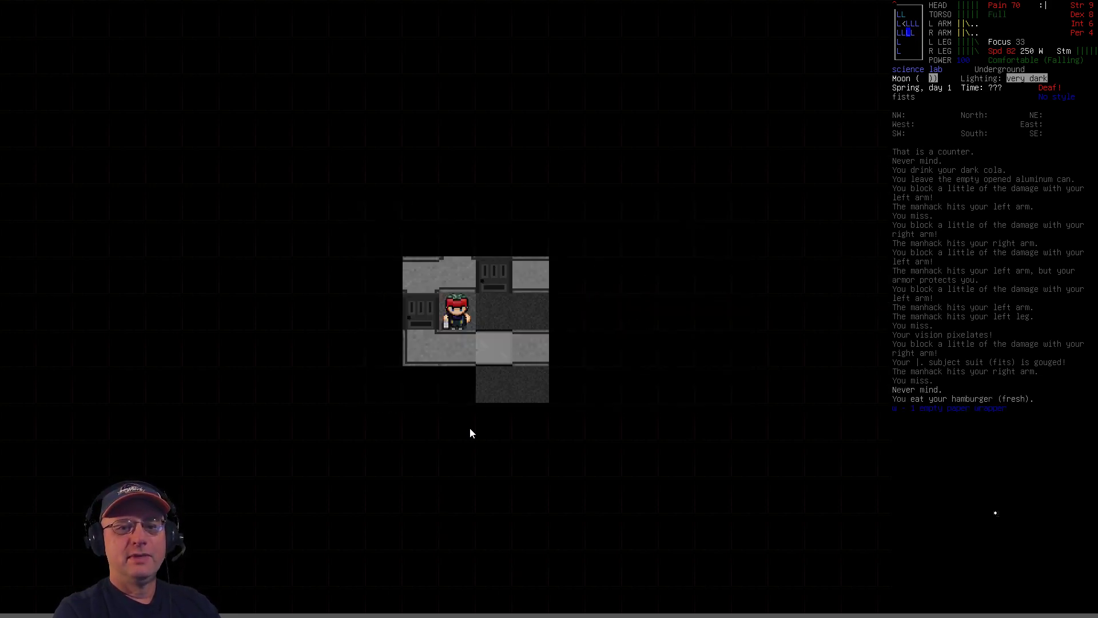
# - Drink the plastic bottle of clean water, confirming to drink anyway
pyautogui.press('E')
pyautogui.press('Down')
pyautogui.press('Down')
pyautogui.press('Down')
pyautogui.press('Return')
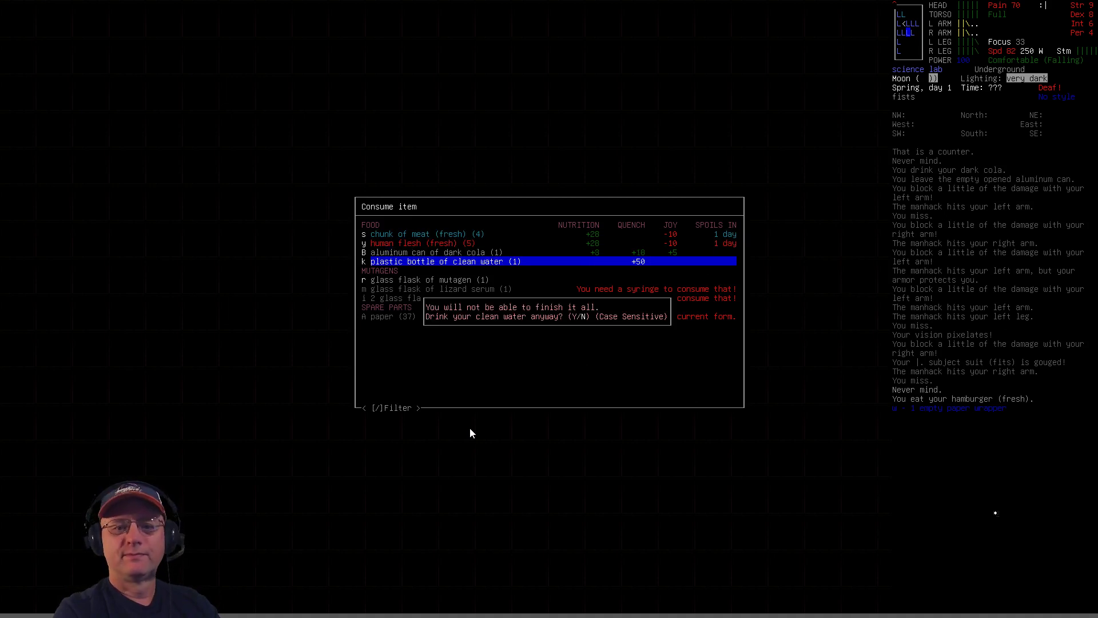
pyautogui.press('Y')
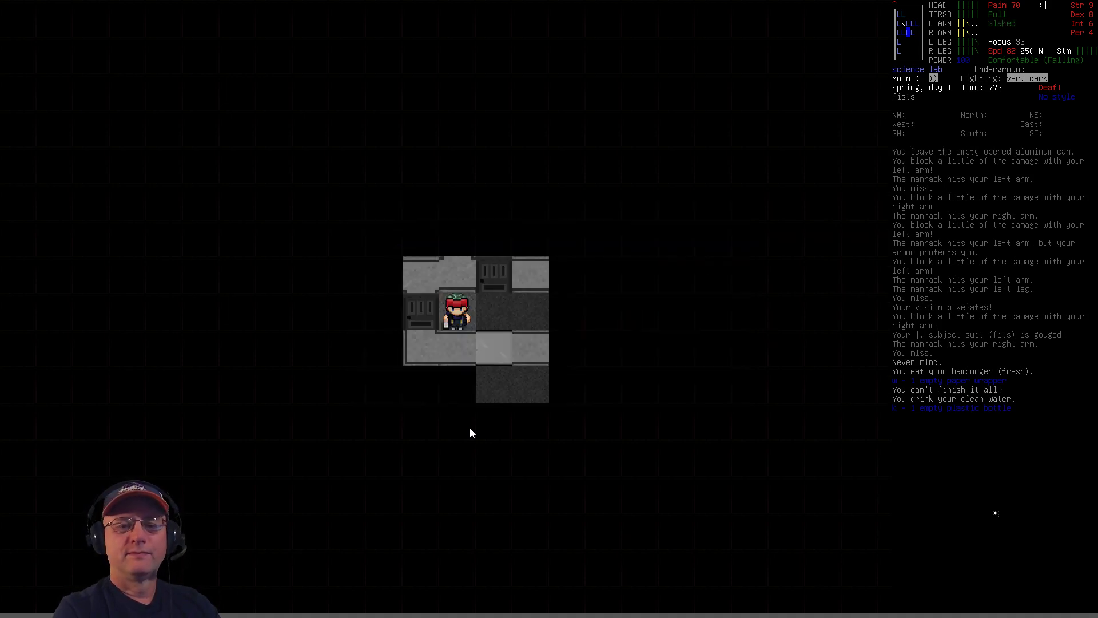
# - Walk north toward the computer corridor, then back south into a new room
pyautogui.press('Right')
pyautogui.press('Up')
pyautogui.press('Up')
pyautogui.press('Up')
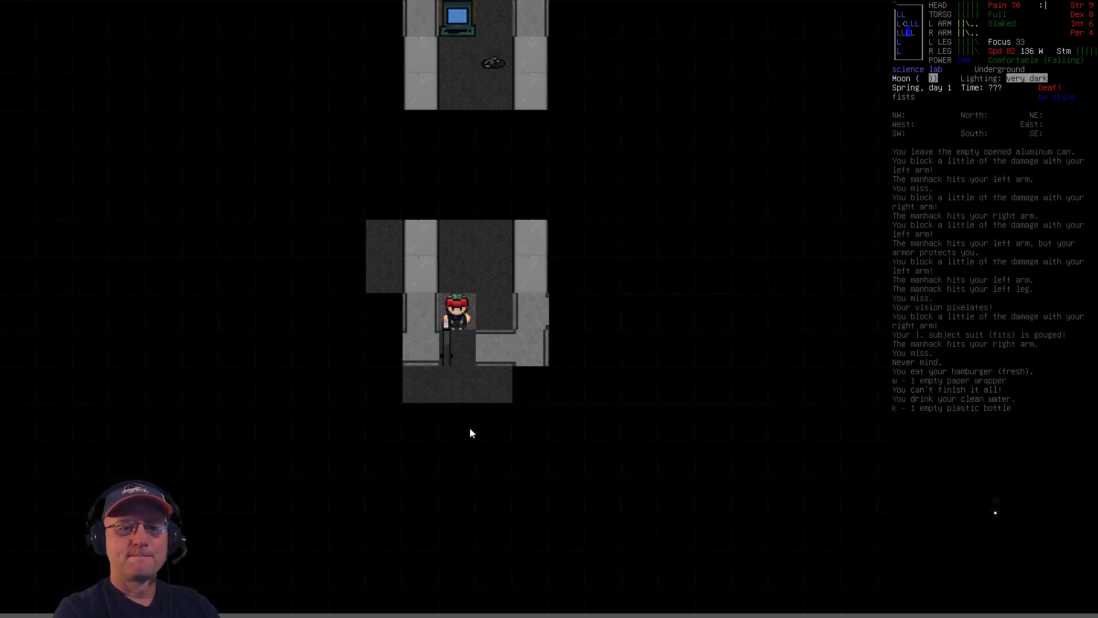
pyautogui.press('Up')
pyautogui.press('Up')
pyautogui.press('Up')
pyautogui.press('Up')
pyautogui.press('Up')
pyautogui.press('Up')
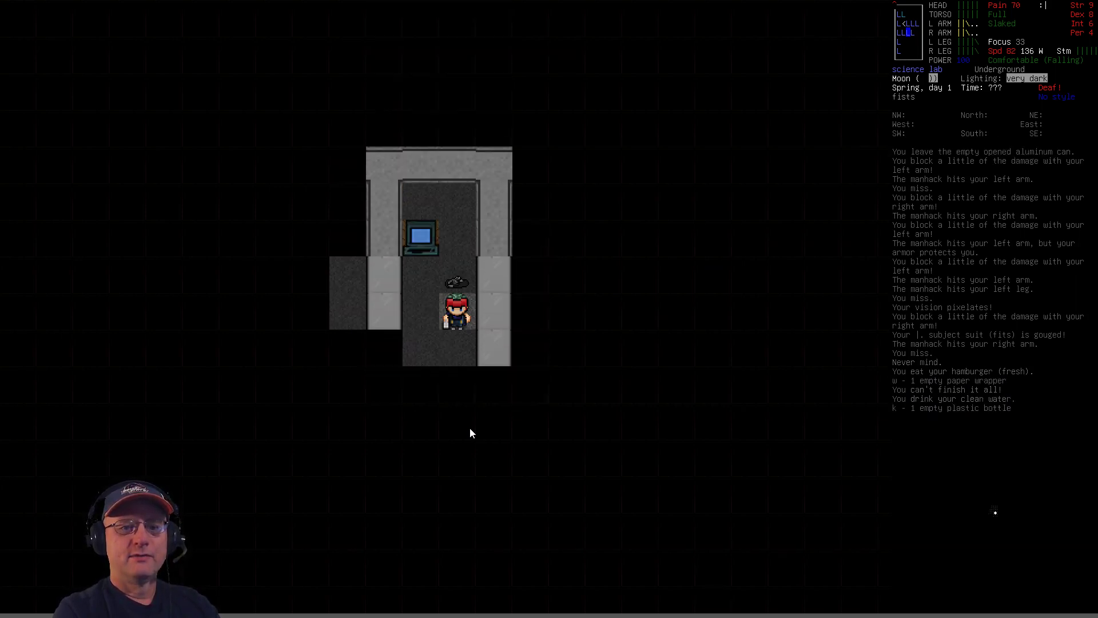
pyautogui.press('Left')
pyautogui.press('Down')
pyautogui.press('Down')
pyautogui.press('Down')
pyautogui.press('Down')
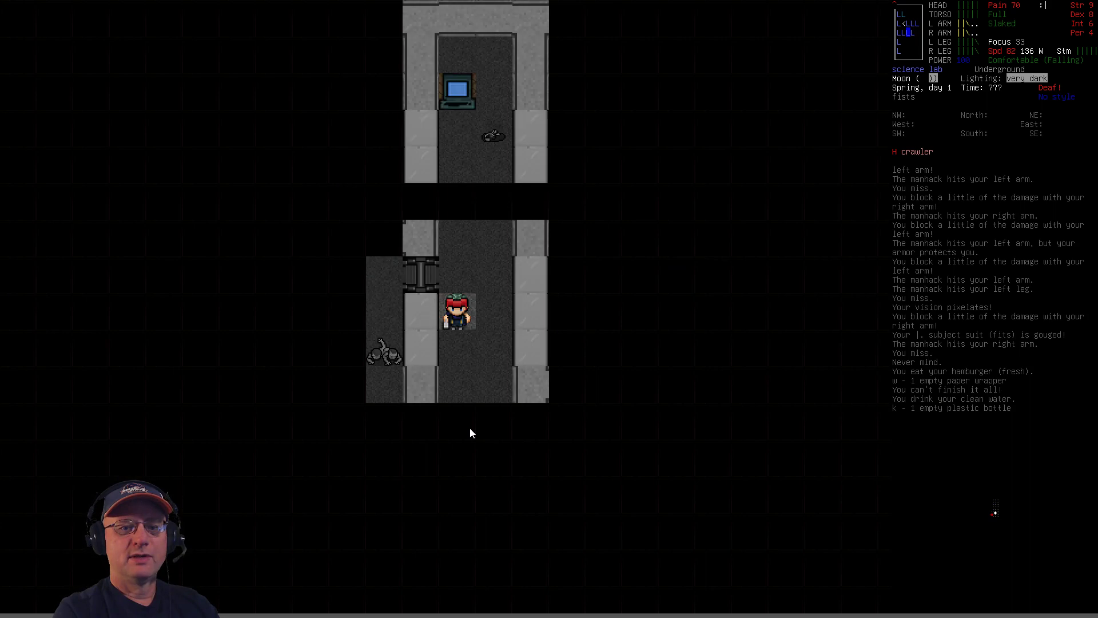
pyautogui.press('Down')
pyautogui.press('Down')
pyautogui.press('Down')
pyautogui.press('Down')
pyautogui.press('Down')
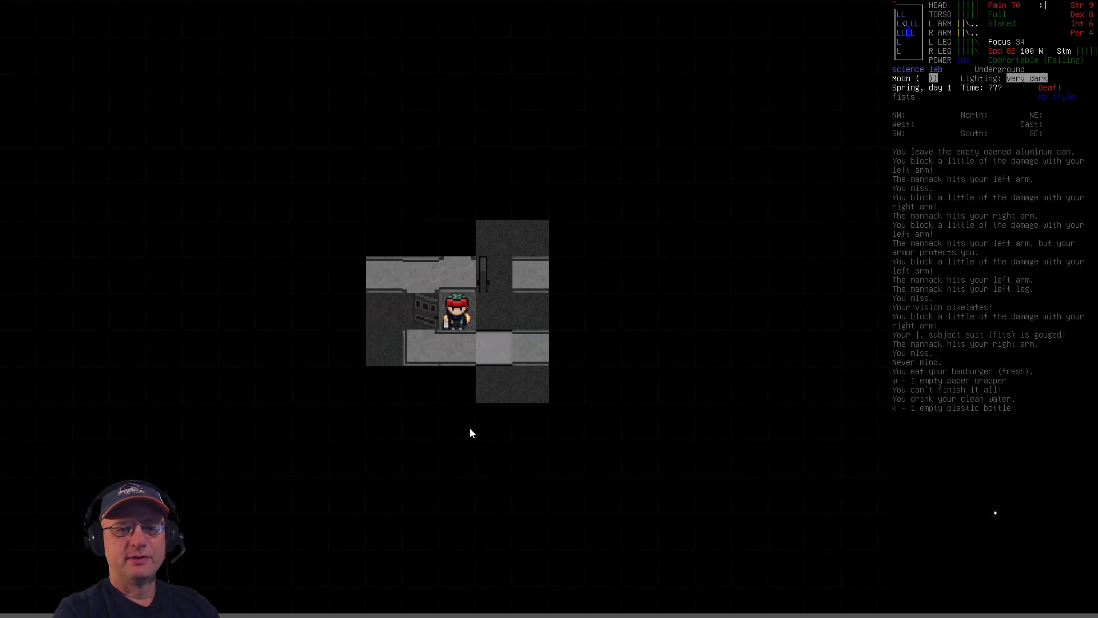
pyautogui.press('Down')
pyautogui.press('Down')
pyautogui.press('Down')
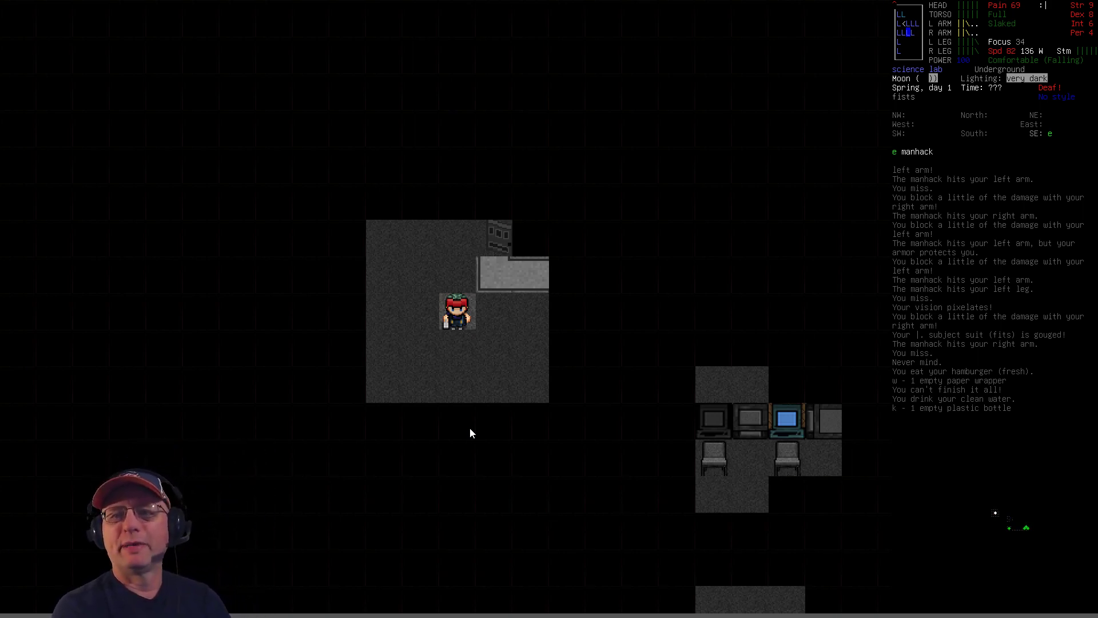
# - Cross the room west and step southwest beside the pair of doors
pyautogui.press('Left')
pyautogui.press('Left')
pyautogui.press('Left')
pyautogui.press('Left')
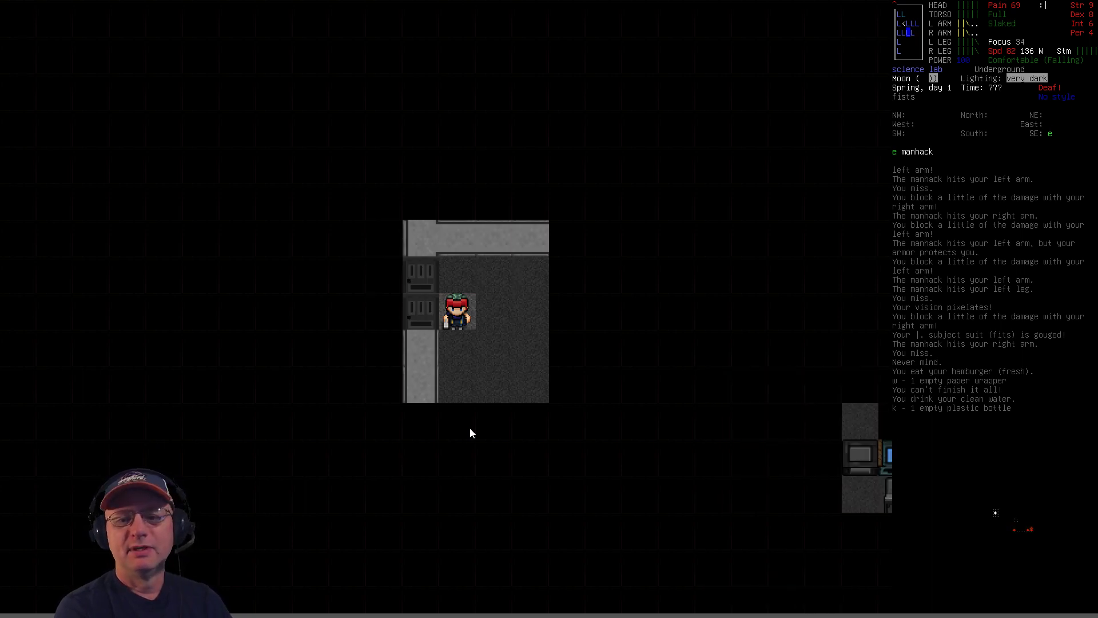
pyautogui.press('Left')
pyautogui.press('Left')
pyautogui.press('Left')
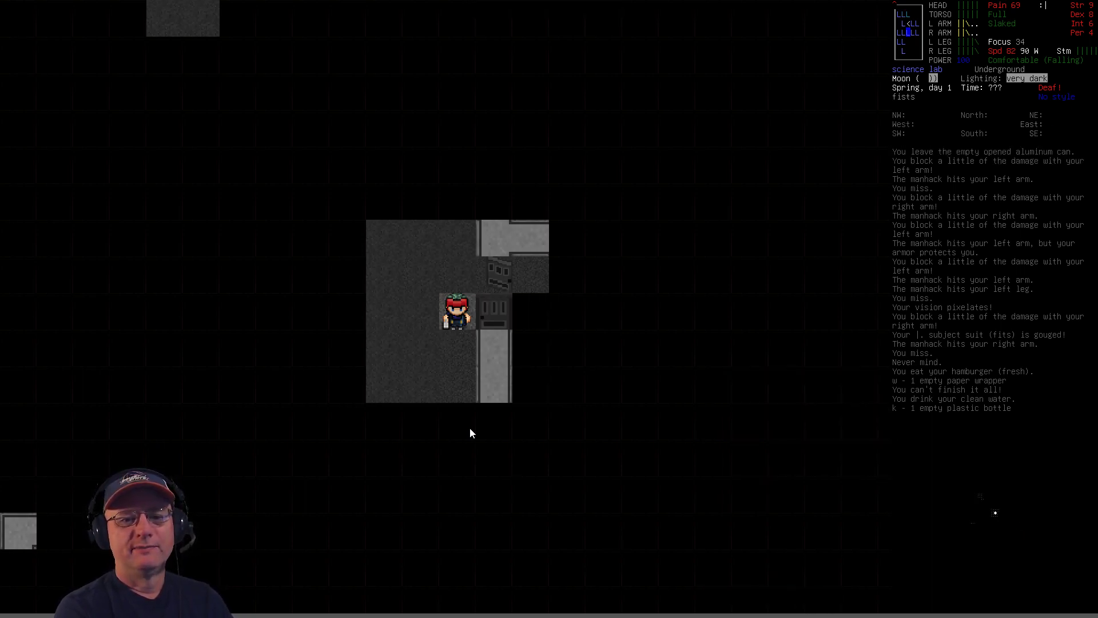
pyautogui.press('KP_1')
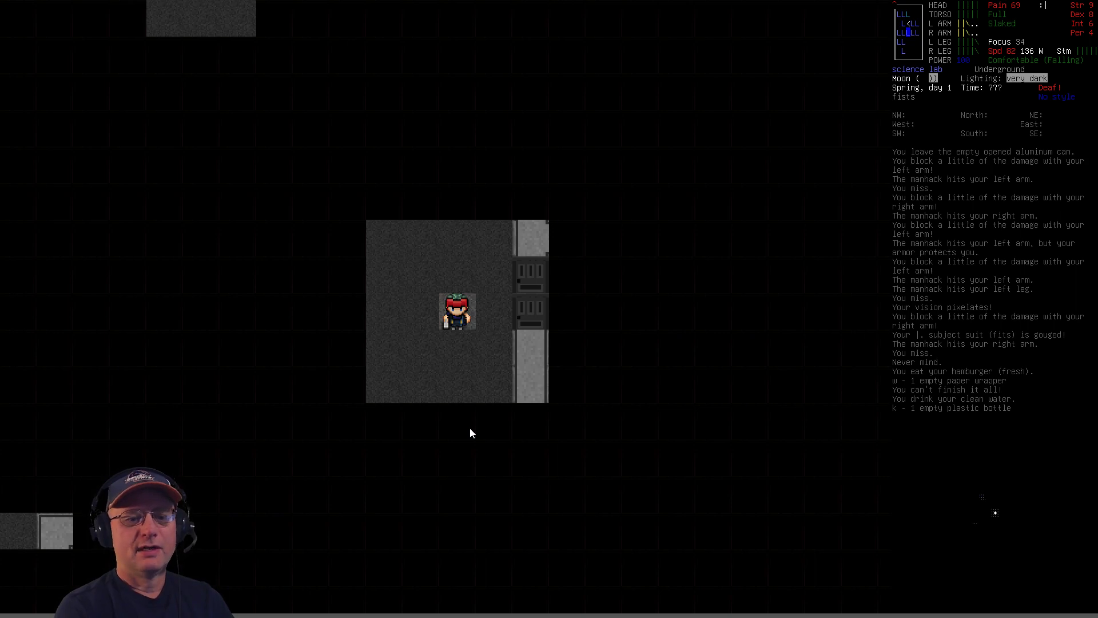
# - Drop the paper (37) on the rock floor via the multidrop list
pyautogui.press('D')
pyautogui.press('.')
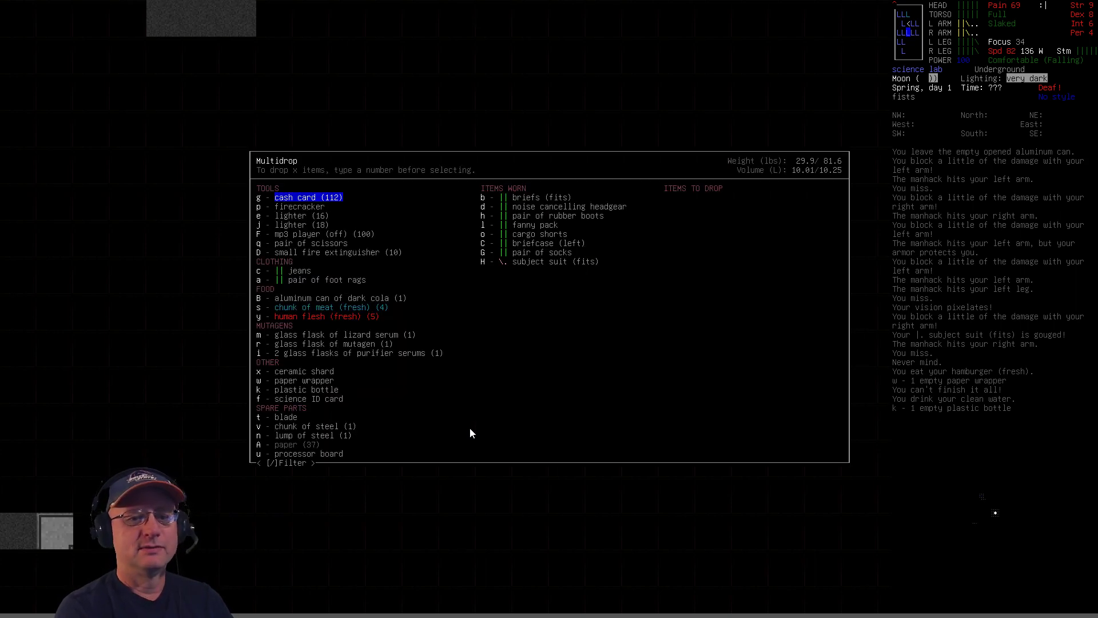
pyautogui.press('Up')
pyautogui.press('Up')
pyautogui.press('Up')
pyautogui.press('Up')
pyautogui.press('Up')
pyautogui.press('Down')
pyautogui.press('Down')
pyautogui.press('Down')
pyautogui.press('Right')
pyautogui.press('Return')
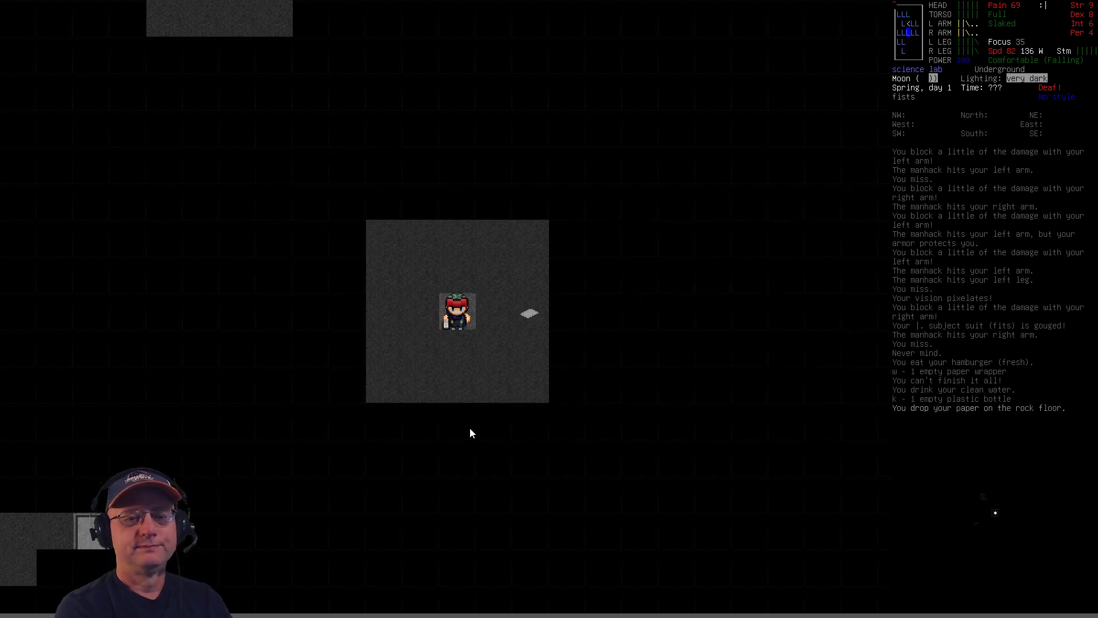
# - Walk through the lab up beside the computer console and room
pyautogui.press('KP_9')
pyautogui.press('KP_8')
pyautogui.press('KP_8')
pyautogui.press('KP_7')
pyautogui.press('KP_7')
pyautogui.press('KP_7')
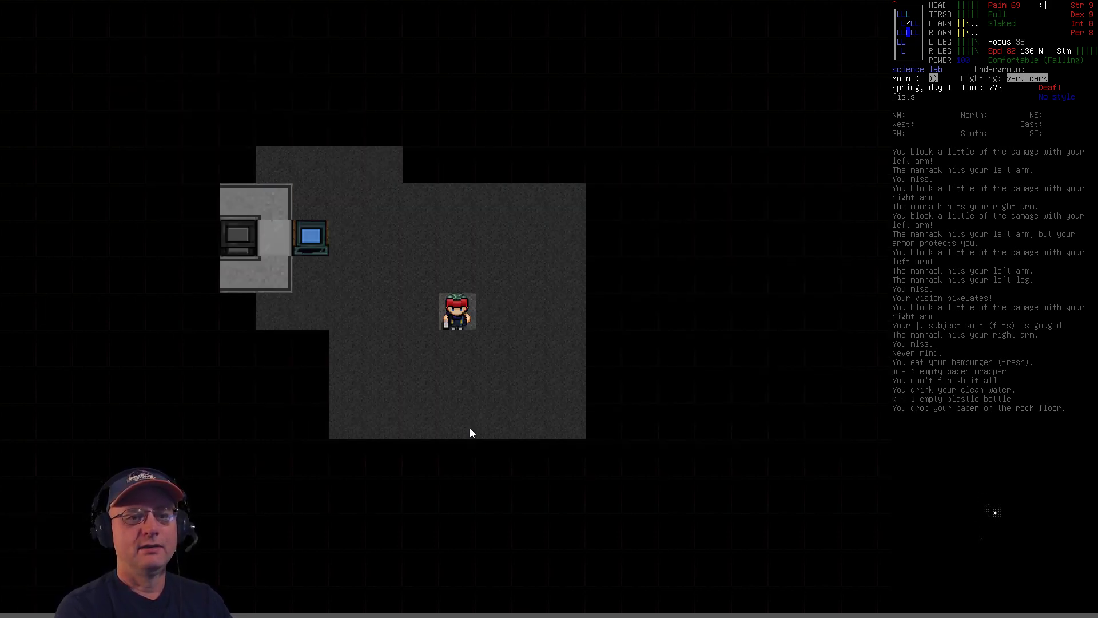
pyautogui.press('KP_7')
pyautogui.press('KP_1')
pyautogui.press('KP_2')
pyautogui.press('KP_2')
pyautogui.press('KP_2')
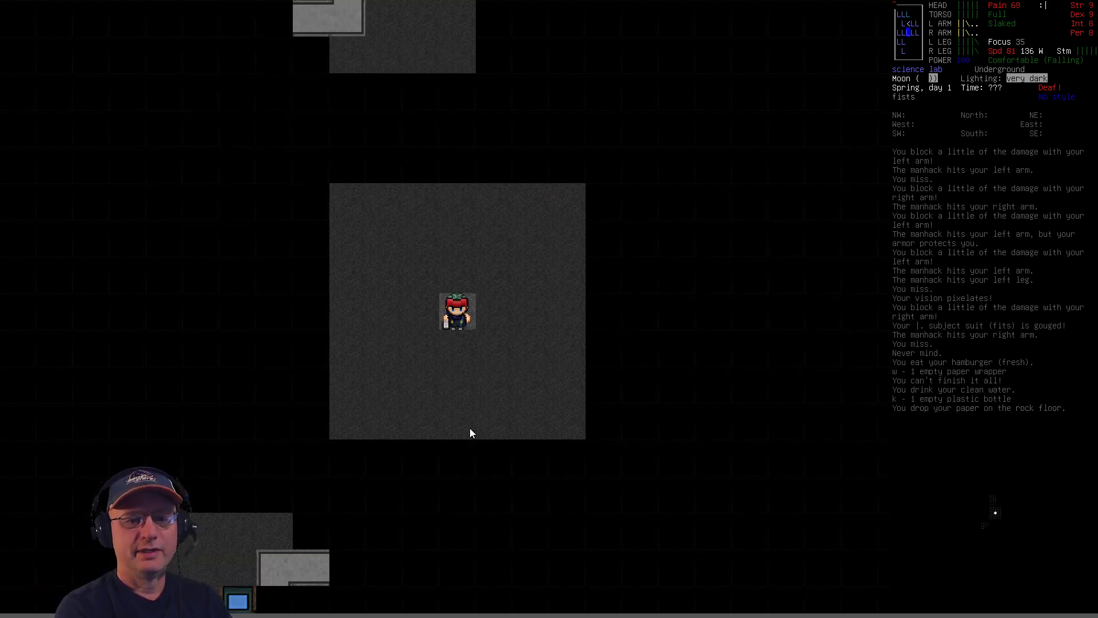
pyautogui.press('KP_2')
pyautogui.press('KP_1')
pyautogui.press('KP_1')
pyautogui.press('KP_2')
pyautogui.press('KP_1')
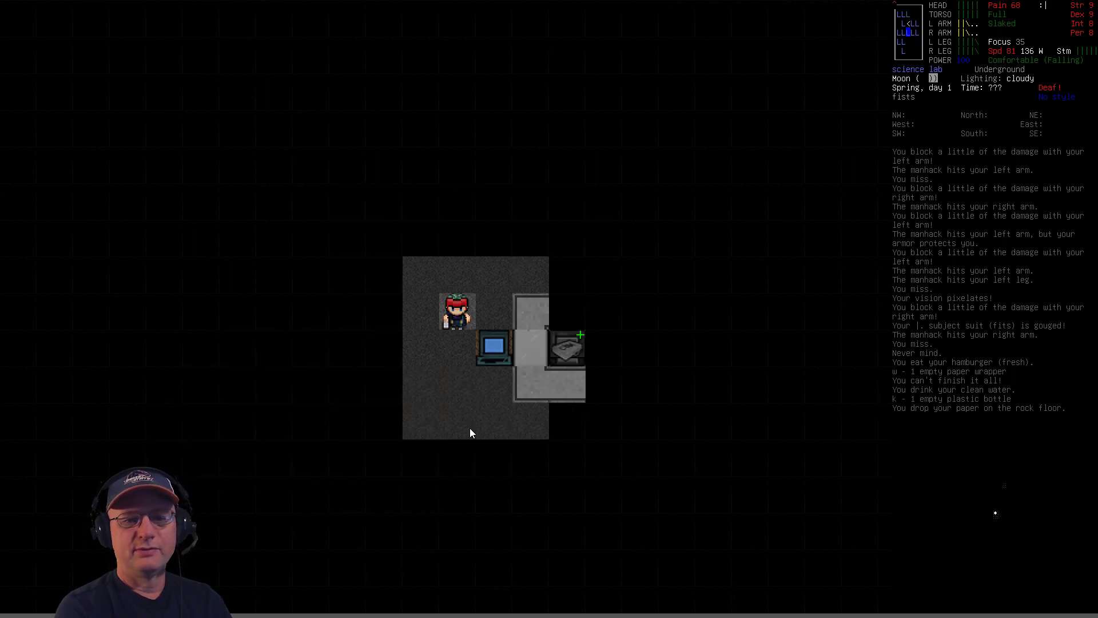
pyautogui.press('KP_6')
# - Check the visible items nearby, then walk along the corridor toward the room with a computer
pyautogui.press('V')
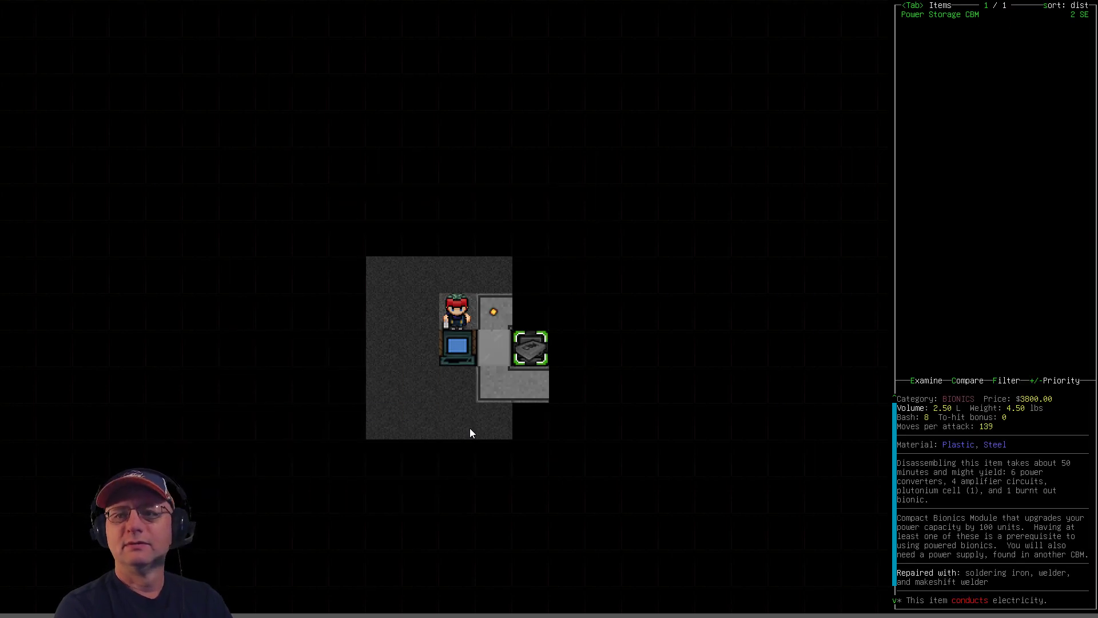
pyautogui.press('Escape')
pyautogui.press('KP_2')
pyautogui.press('KP_6')
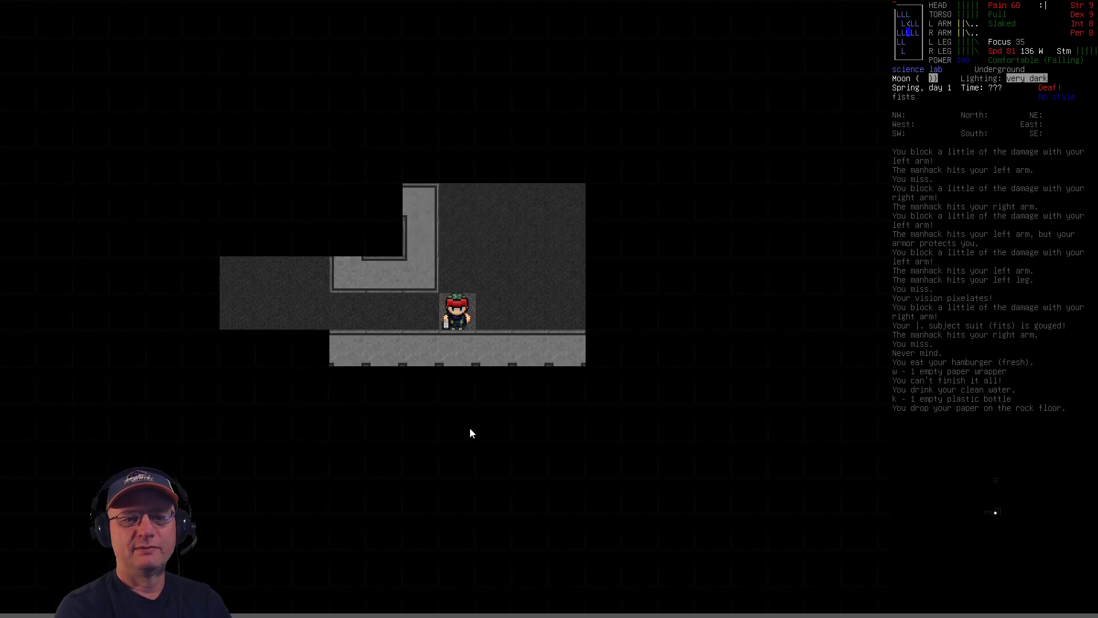
pyautogui.press('KP_5')
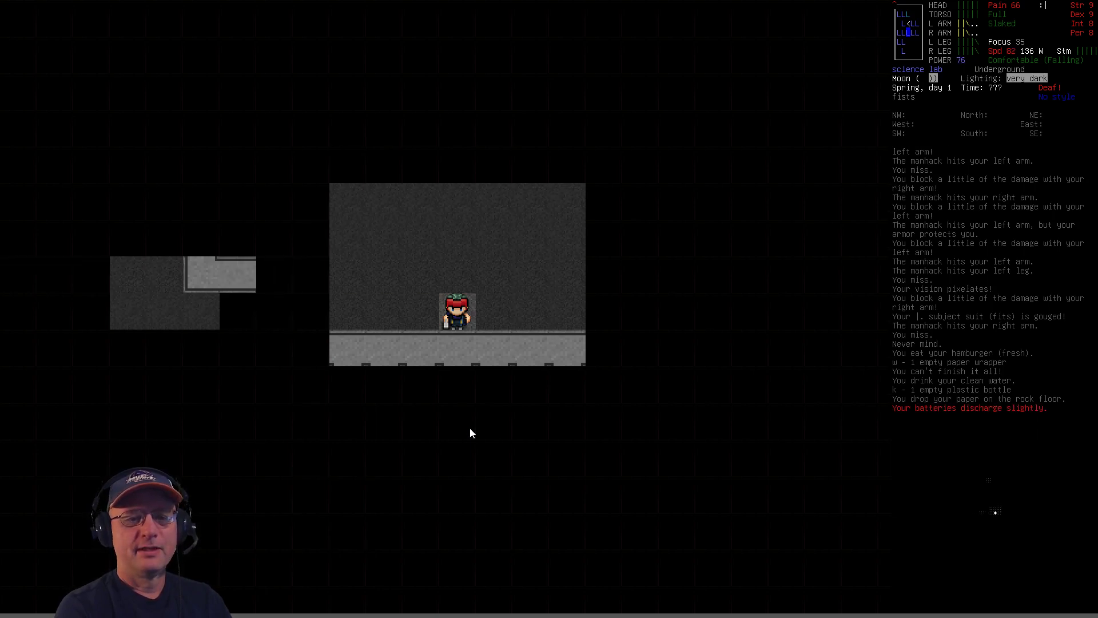
pyautogui.press('KP_5')
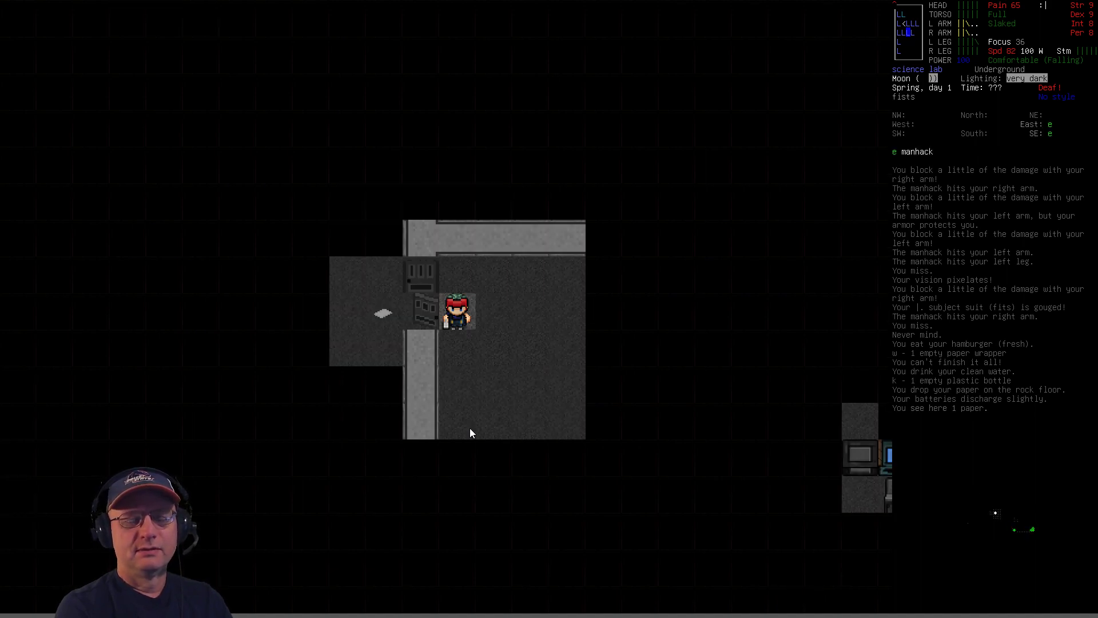
# - Pick up the paper, browse the eat menu without eating, and check the inventory
pyautogui.press('e')
pyautogui.press('.')
pyautogui.press('Return')
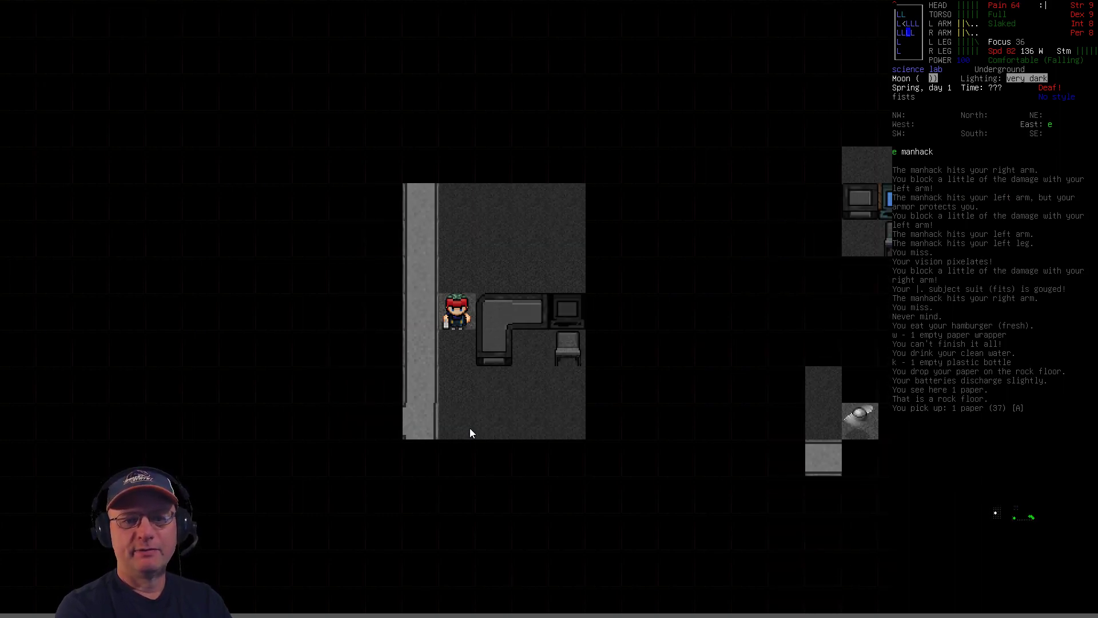
pyautogui.press('E')
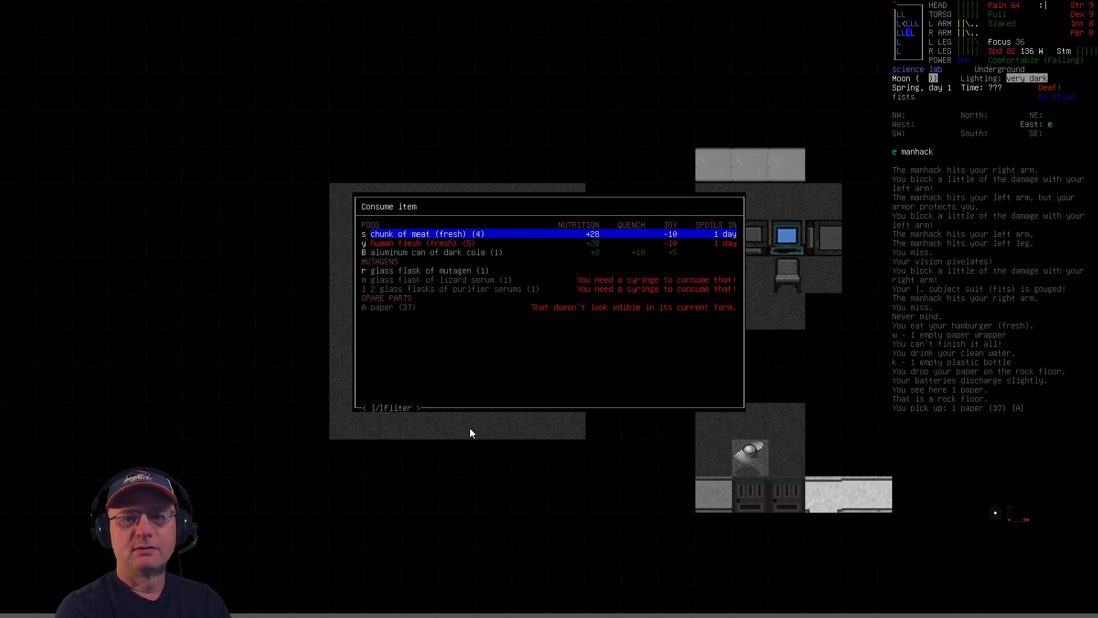
pyautogui.press('Down')
pyautogui.press('Down')
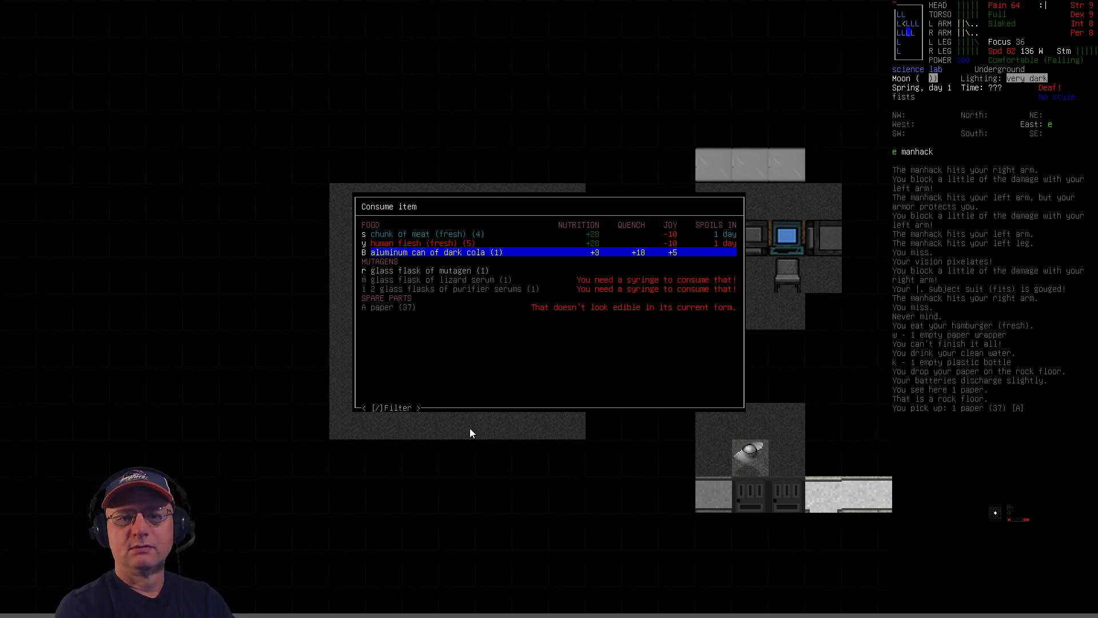
pyautogui.press('Escape')
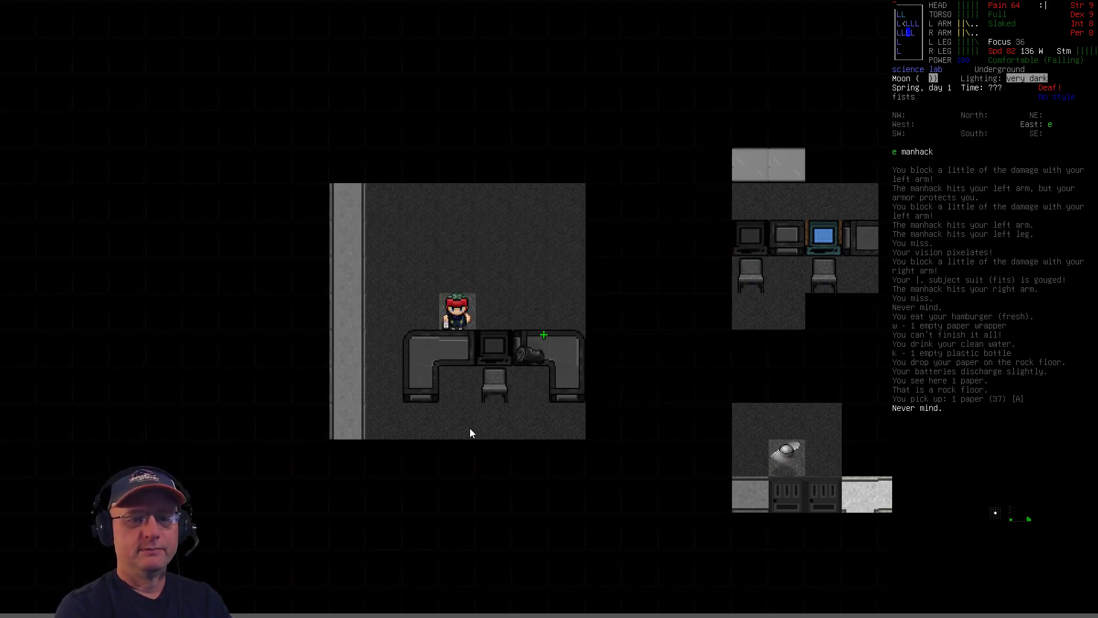
pyautogui.press('i')
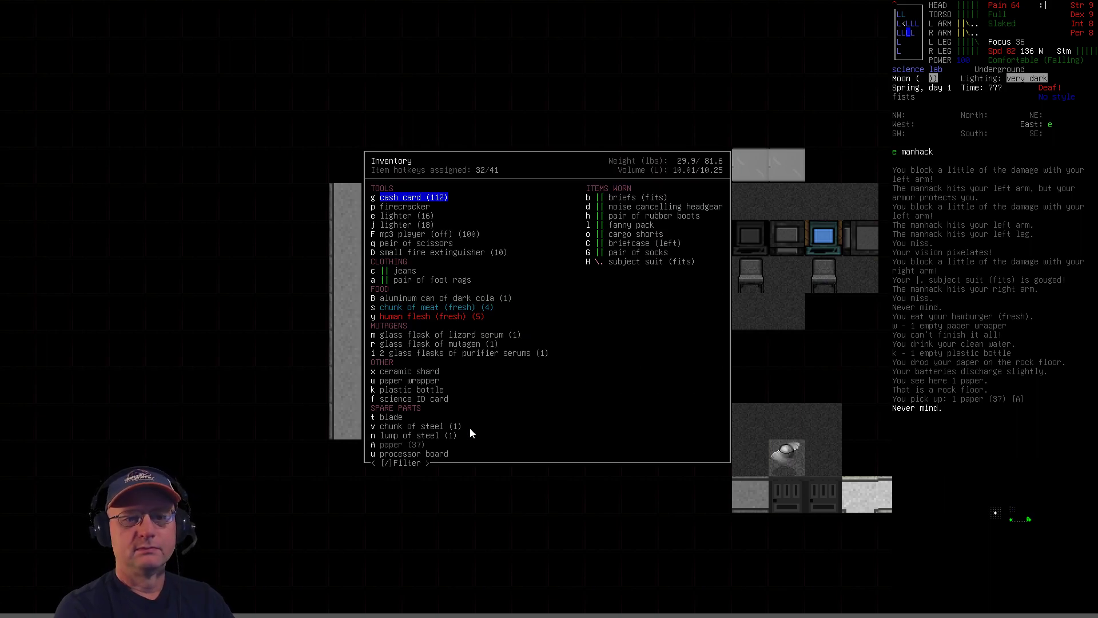
pyautogui.press('Escape')
# - Look at the counter, walk around its south side and east across the room
pyautogui.press('x')
pyautogui.press('Escape')
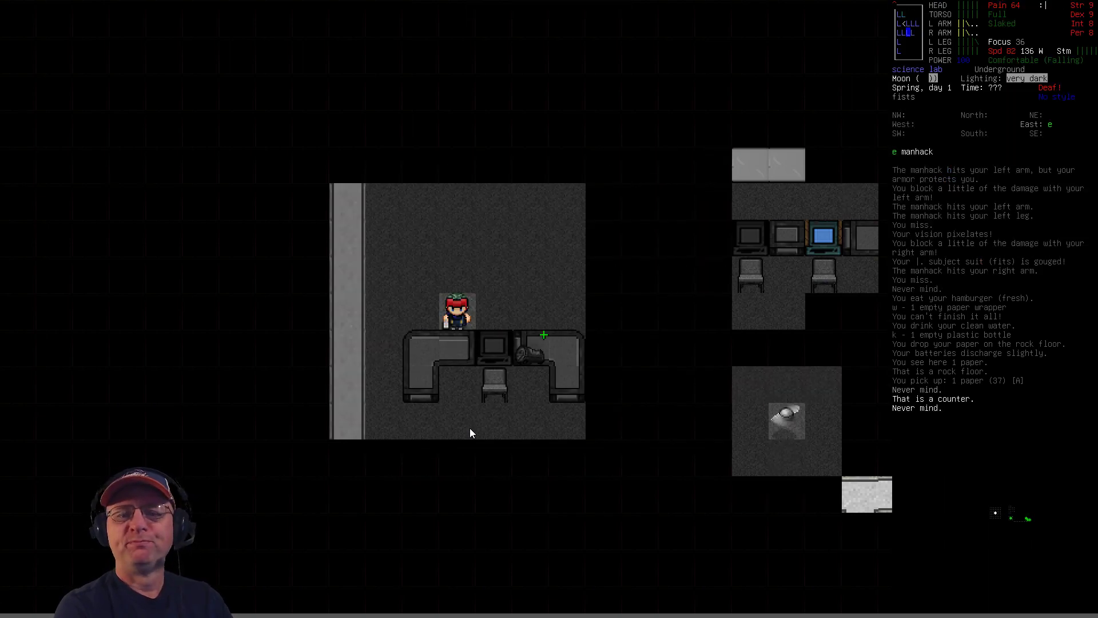
pyautogui.press('Left')
pyautogui.press('Left')
pyautogui.press('Down')
pyautogui.press('Down')
pyautogui.press('Down')
pyautogui.press('Right')
pyautogui.press('Right')
pyautogui.press('Down')
pyautogui.press('Right')
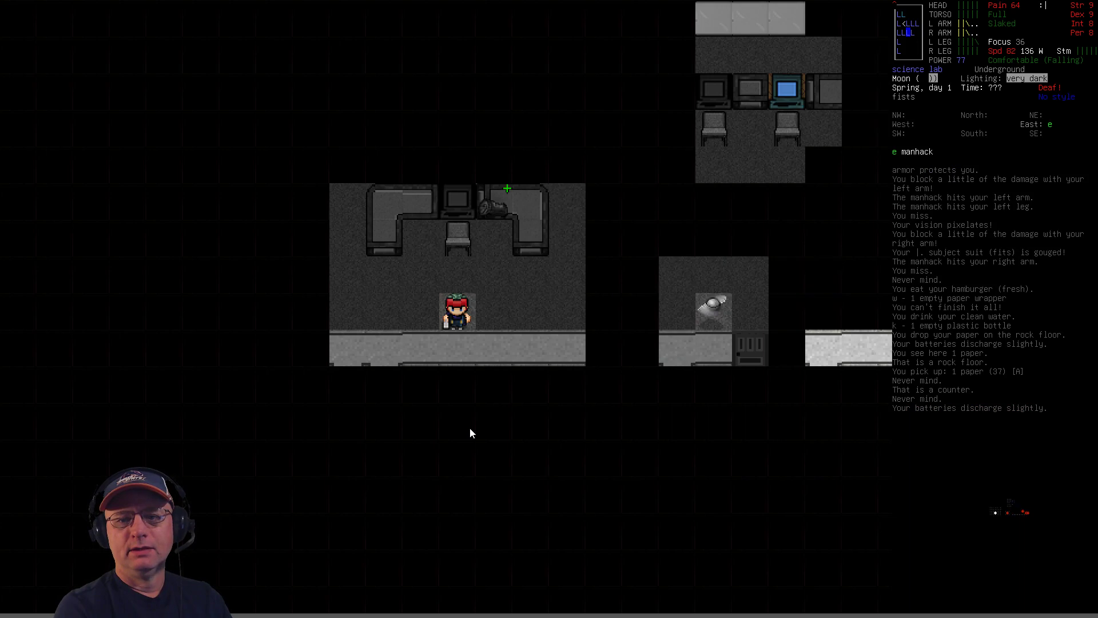
pyautogui.press('Right')
pyautogui.press('Right')
pyautogui.press('Right')
pyautogui.press('Right')
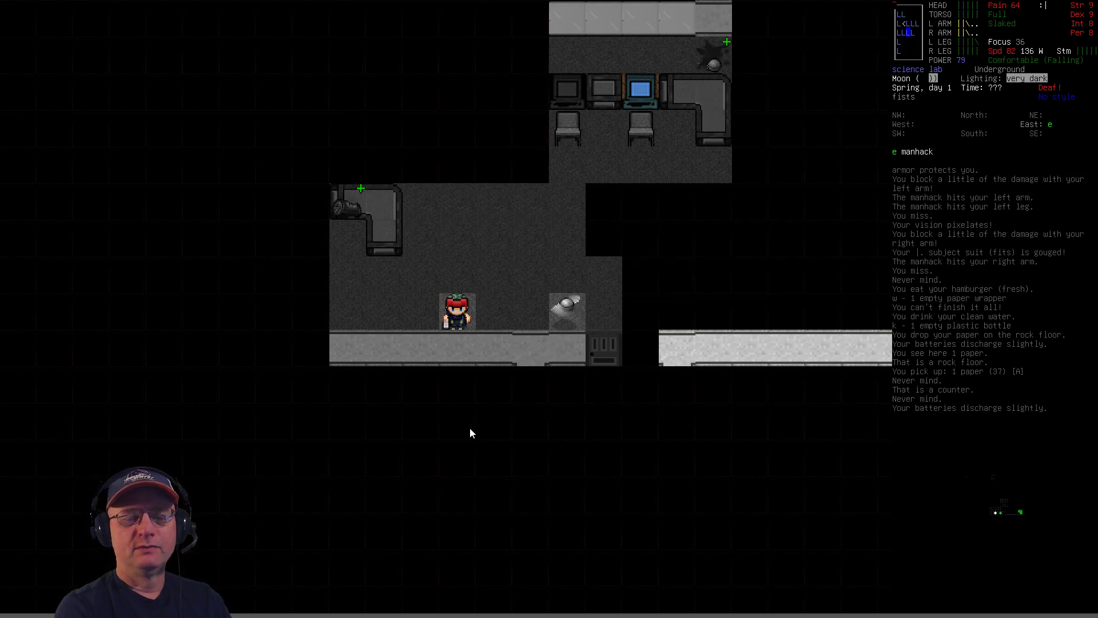
pyautogui.press('Right')
pyautogui.press('Right')
pyautogui.press('Right')
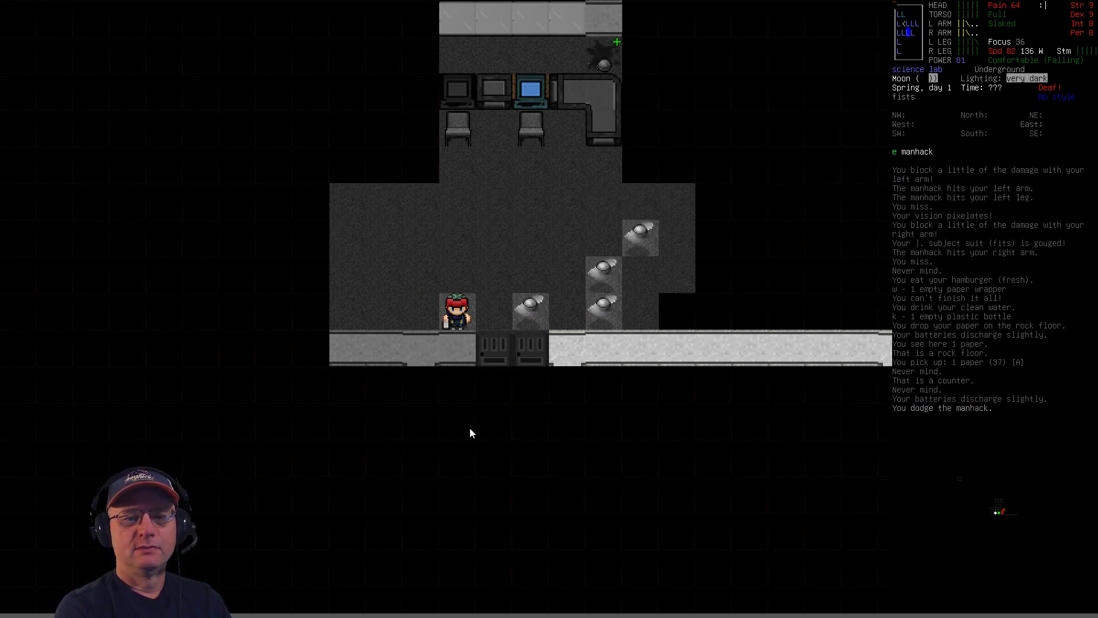
# - Head south through the doorway into the corridor lined with doors
pyautogui.press('Down')
pyautogui.press('Down')
pyautogui.press('Down')
pyautogui.press('c')
pyautogui.press('Up')
pyautogui.press('Down')
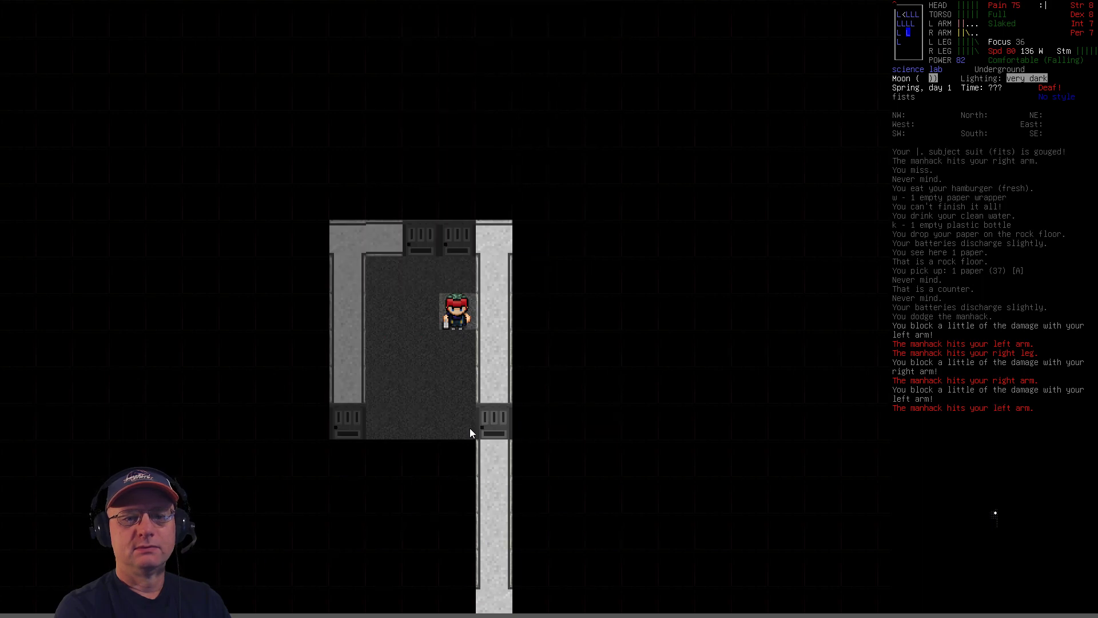
pyautogui.press('b')
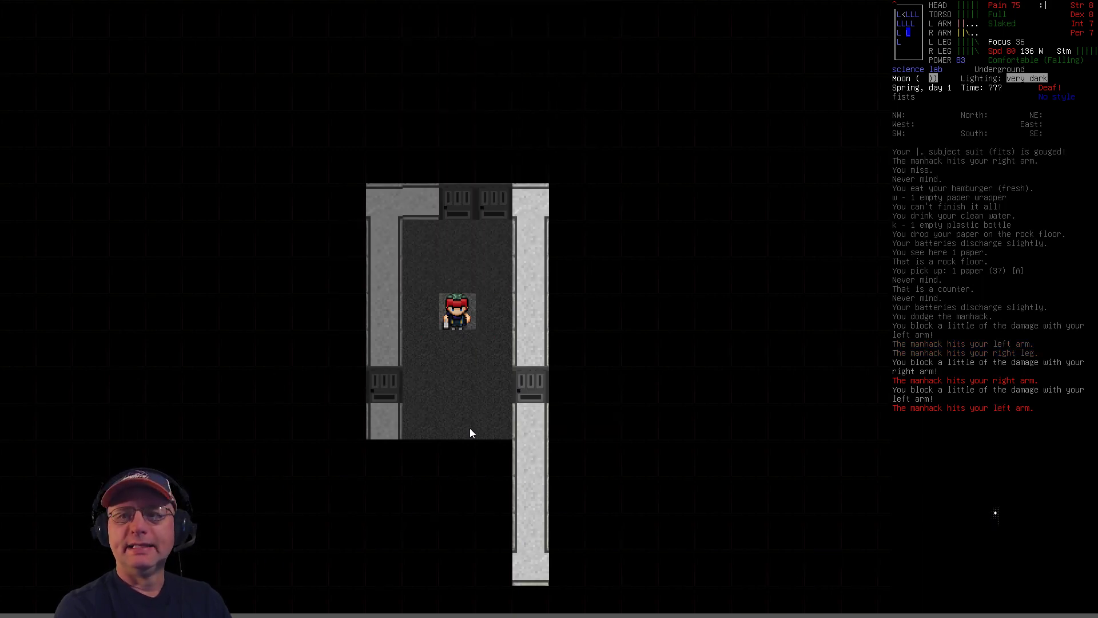
# - Go through the west door into the dresser room and shut it behind the survivor
pyautogui.press('b')
pyautogui.press('b')
pyautogui.press('b')
pyautogui.press('Left')
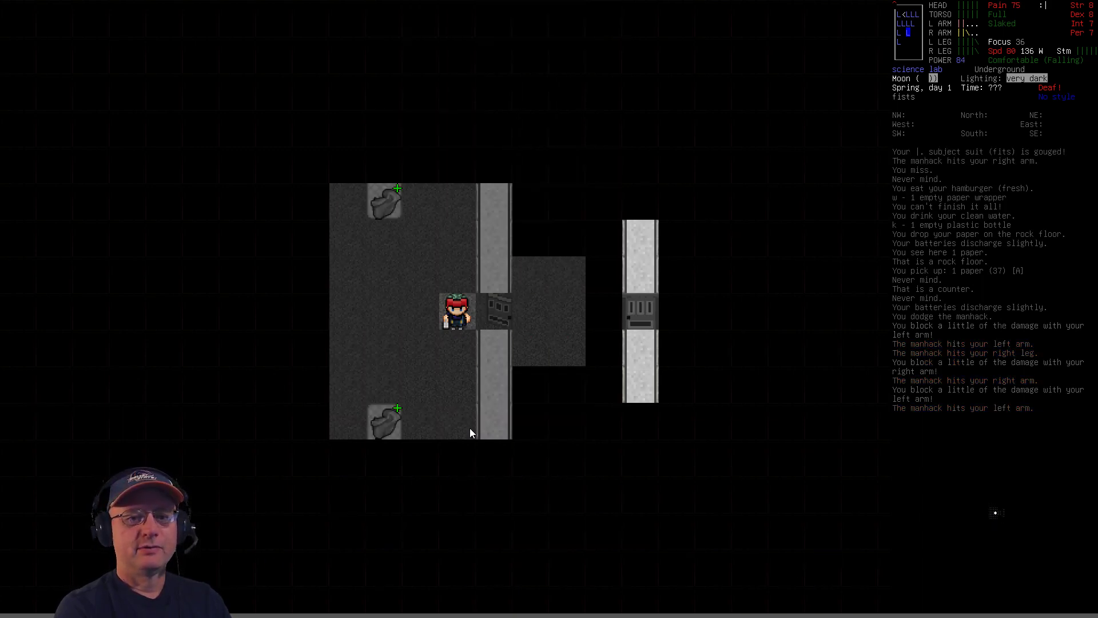
pyautogui.press('c')
pyautogui.press('y')
pyautogui.press('y')
pyautogui.press('u')
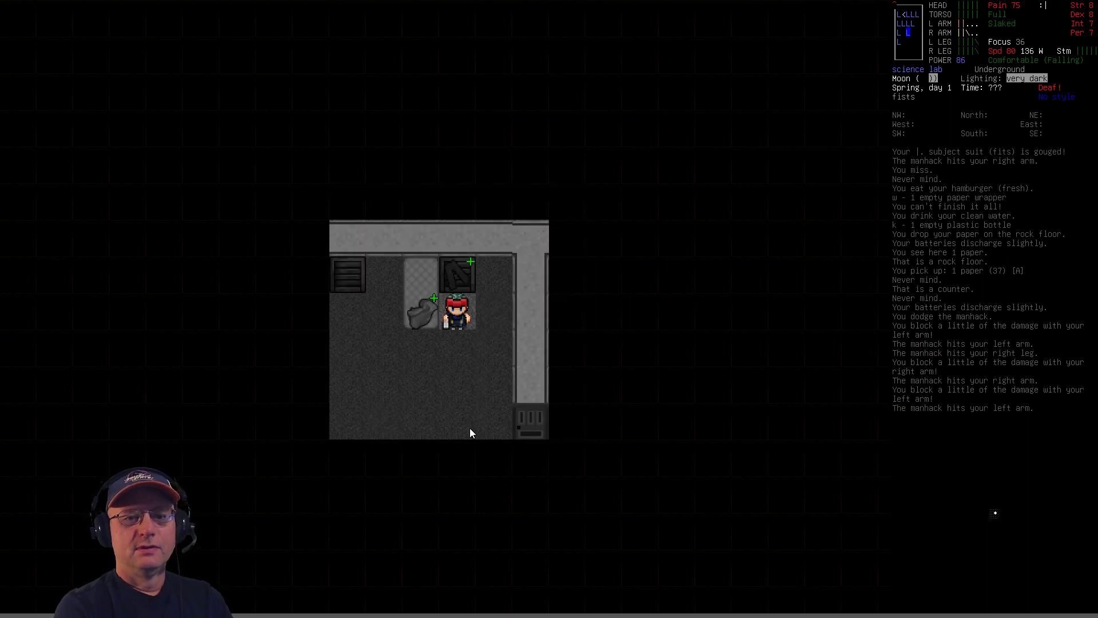
# - Browse the dressers one by one until the cargo pants turn up, taking nothing yet
pyautogui.press('g')
pyautogui.press('Escape')
pyautogui.press('j')
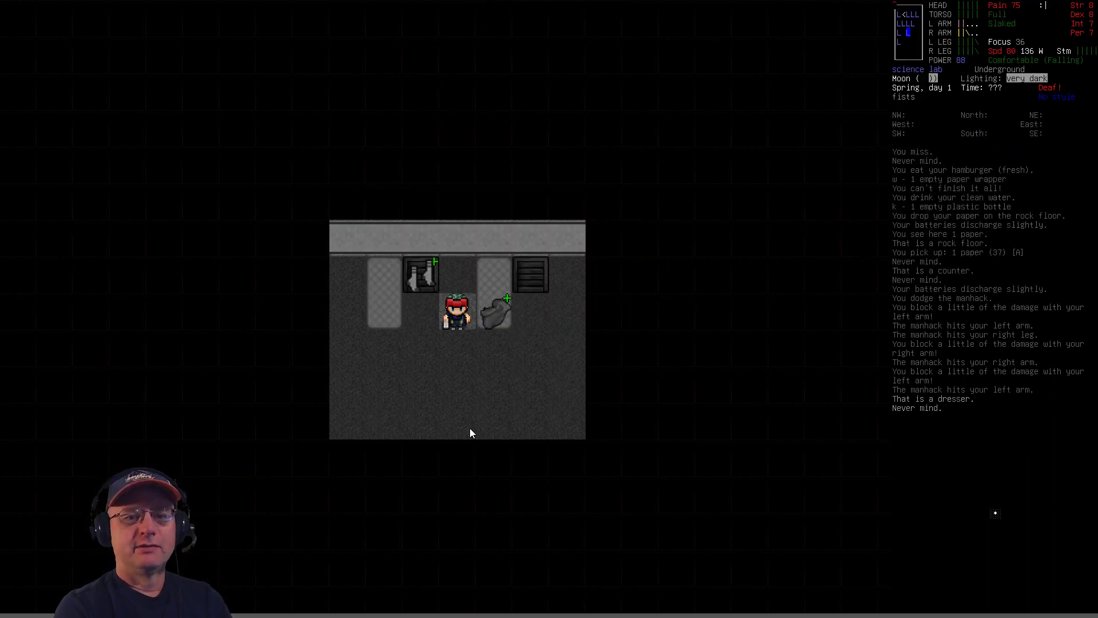
pyautogui.press('g')
pyautogui.press('Escape')
pyautogui.press('j')
pyautogui.press('j')
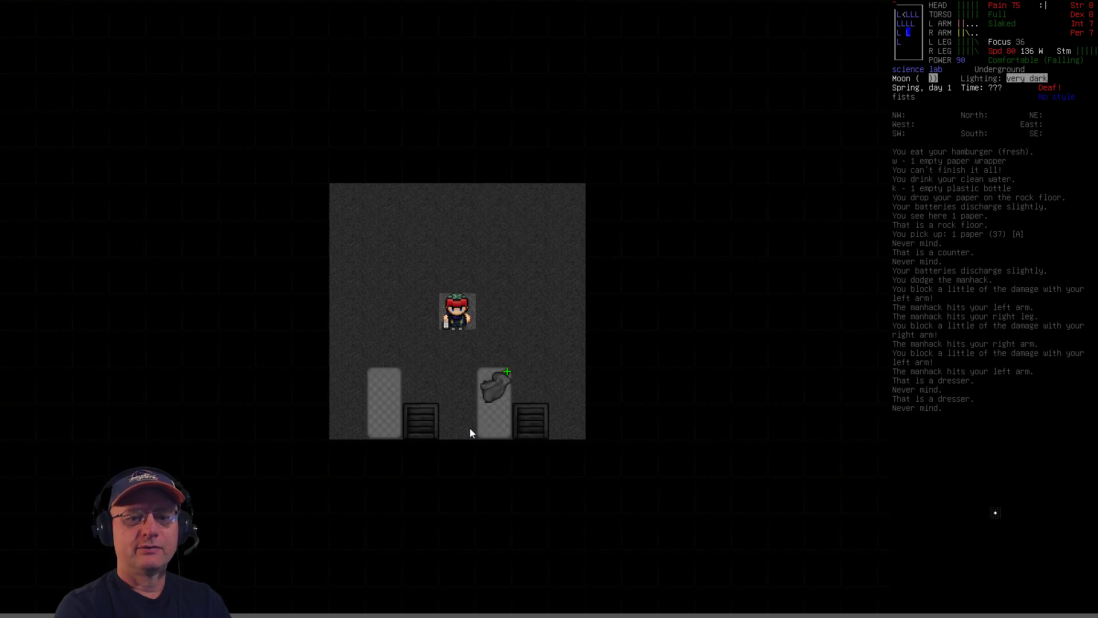
pyautogui.press('j')
pyautogui.press('j')
pyautogui.press('g')
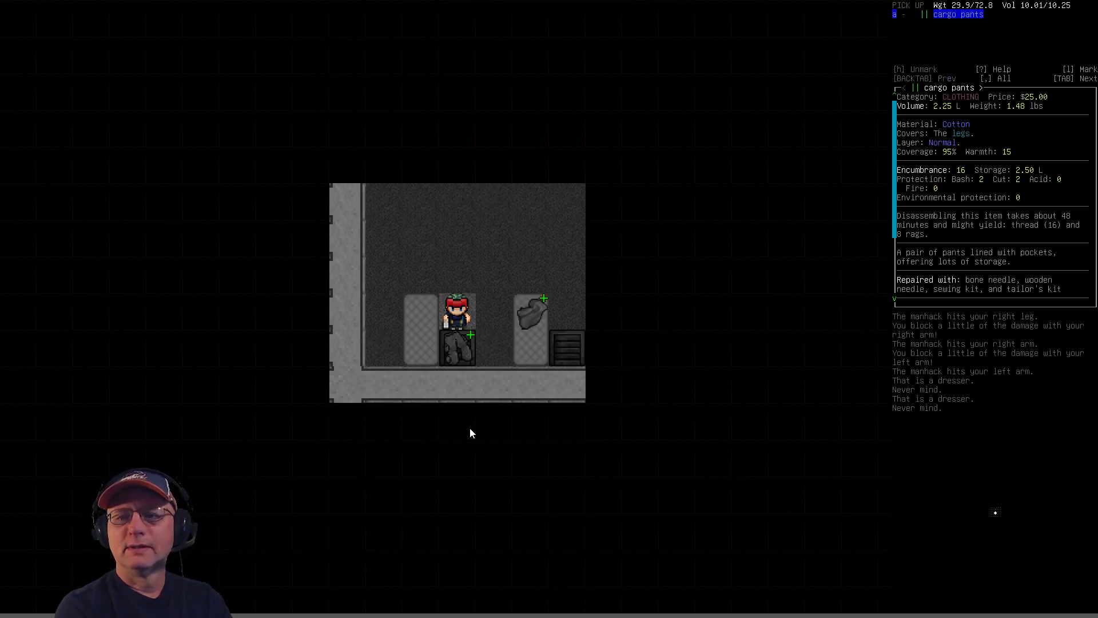
pyautogui.press('Escape')
# - Take off the cargo shorts and drop them on the adjacent tile
pyautogui.press('D')
pyautogui.press('j')
pyautogui.press('Down')
pyautogui.press('Down')
pyautogui.press('Down')
pyautogui.press('Down')
pyautogui.press('Right')
pyautogui.press('Return')
# - Pick up the cargo pants from the dresser and wear them immediately
pyautogui.press('b')
pyautogui.press('g')
pyautogui.press('Return')
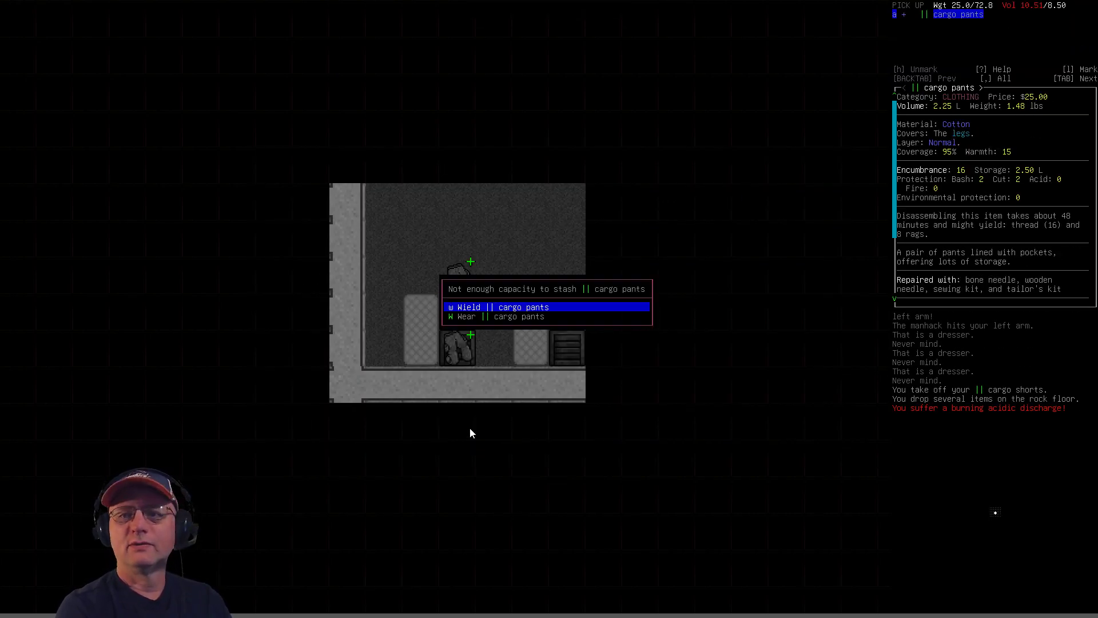
pyautogui.press('Down')
pyautogui.press('Return')
# - Leave the dropped shorts on the floor and inspect the worn cargo pants in the inventory
pyautogui.press('u')
pyautogui.press('u')
pyautogui.press('j')
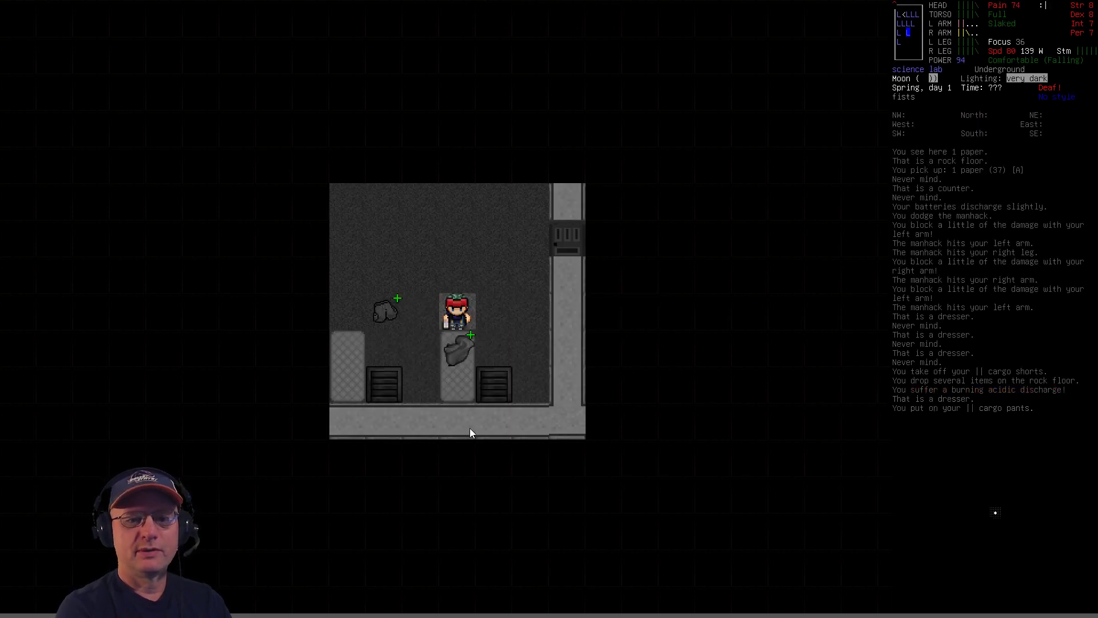
pyautogui.press('h')
pyautogui.press('g')
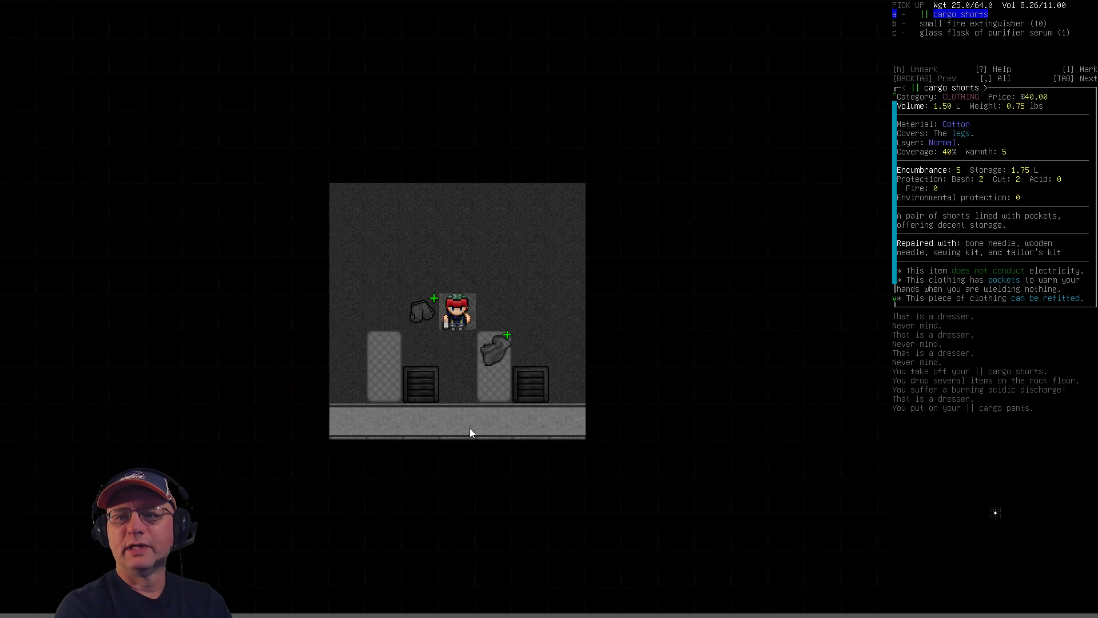
pyautogui.press('Escape')
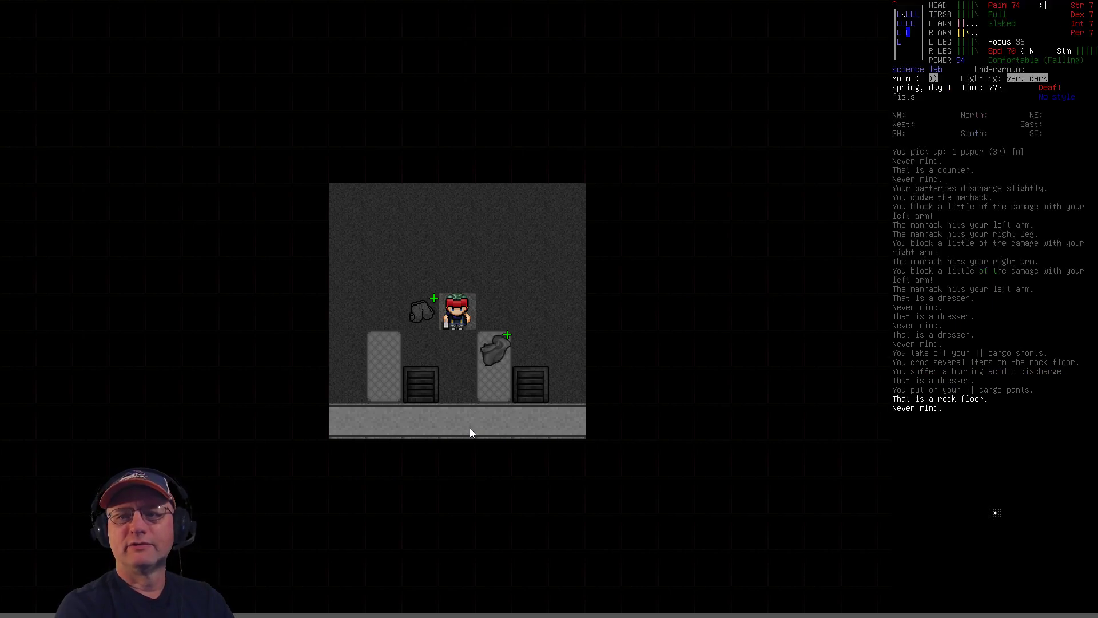
pyautogui.press('u')
pyautogui.press('i')
pyautogui.press('Right')
pyautogui.press('o')
pyautogui.press('Return')
pyautogui.press('Escape')
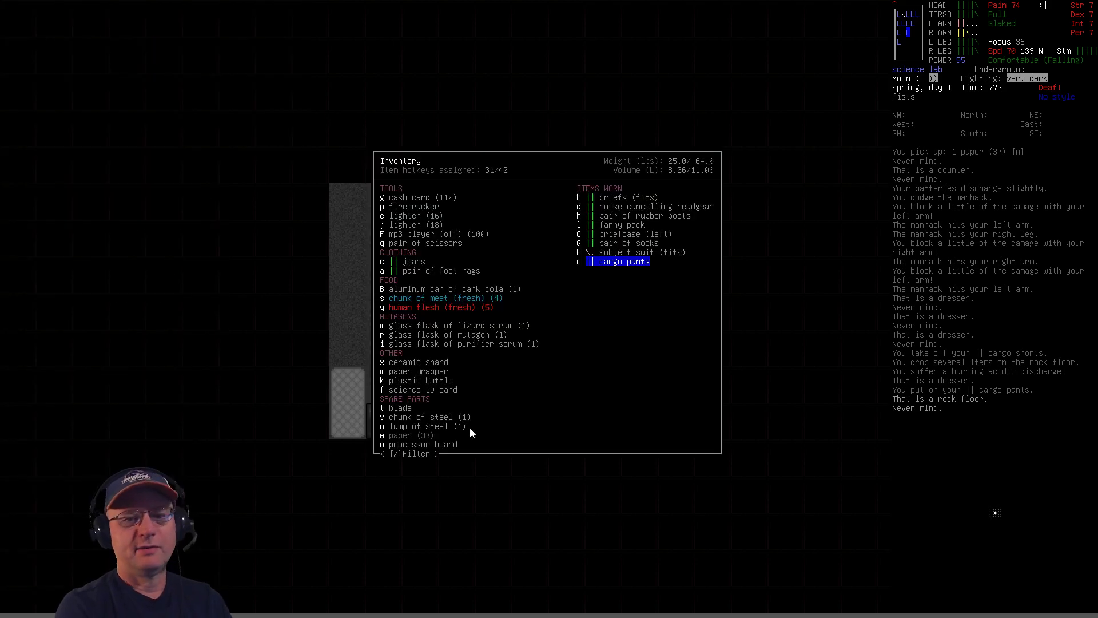
pyautogui.press('Escape')
# - Take the tank top from the south dresser, put it on, and head out the east door
pyautogui.press('n')
pyautogui.press('j')
pyautogui.press('g')
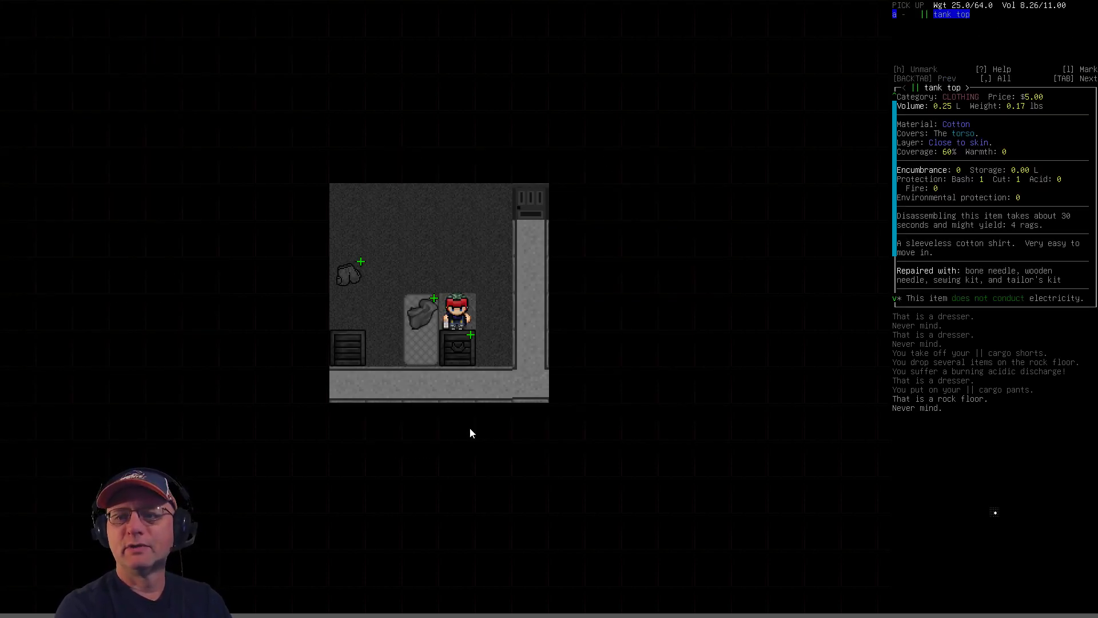
pyautogui.press('Return')
pyautogui.hotkey('shift', 'w')
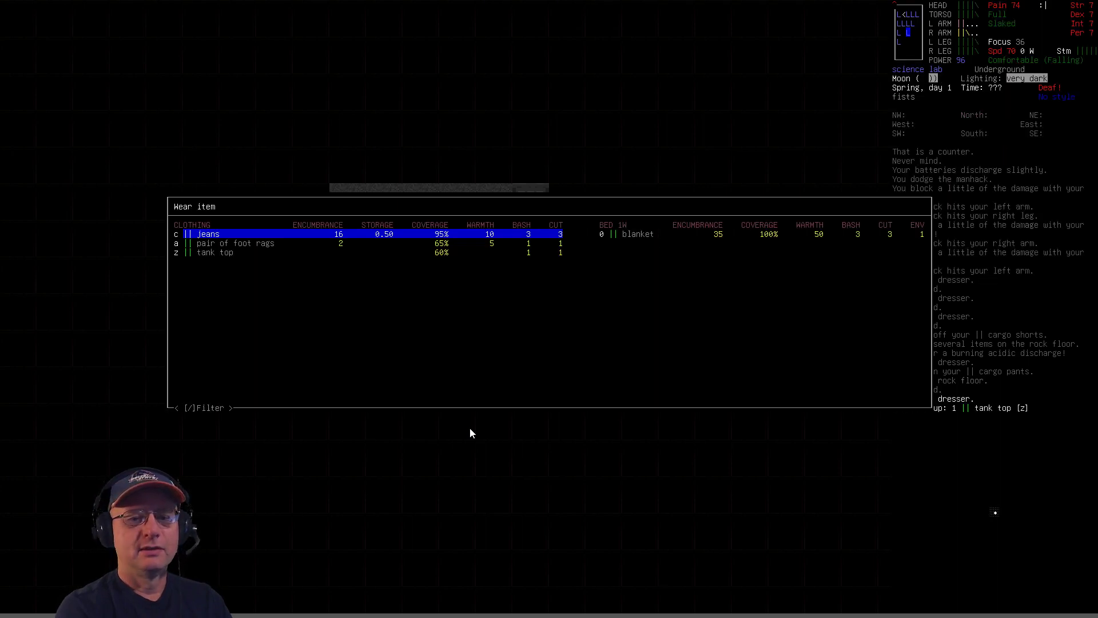
pyautogui.press('z')
pyautogui.press('Up')
pyautogui.press('Up')
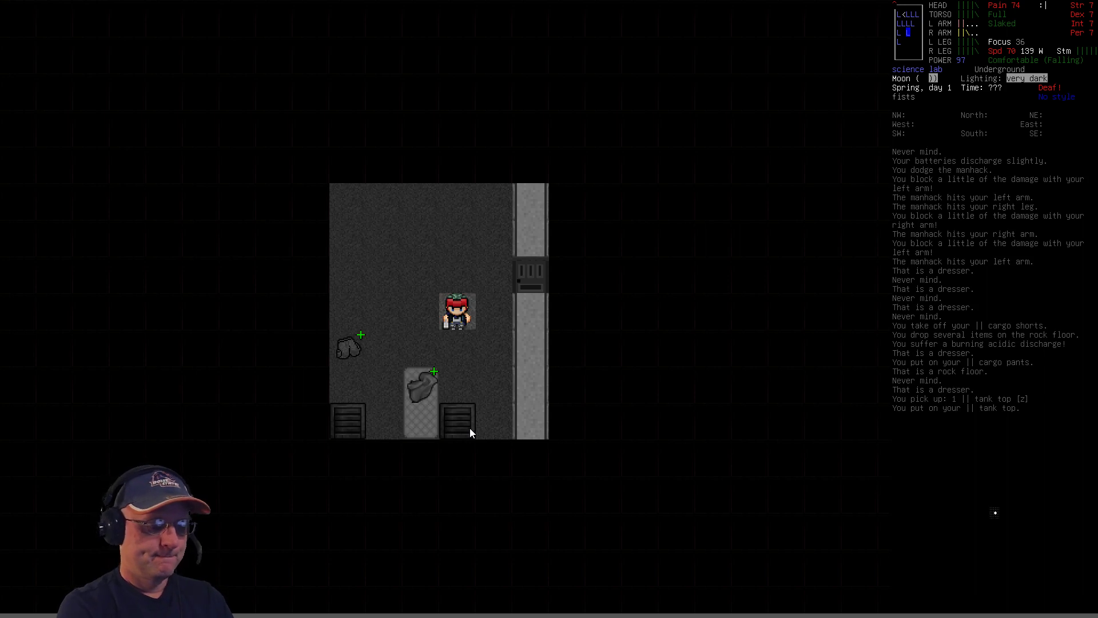
pyautogui.press('Right')
pyautogui.press('Right')
pyautogui.press('Right')
pyautogui.press('Right')
pyautogui.press('Right')
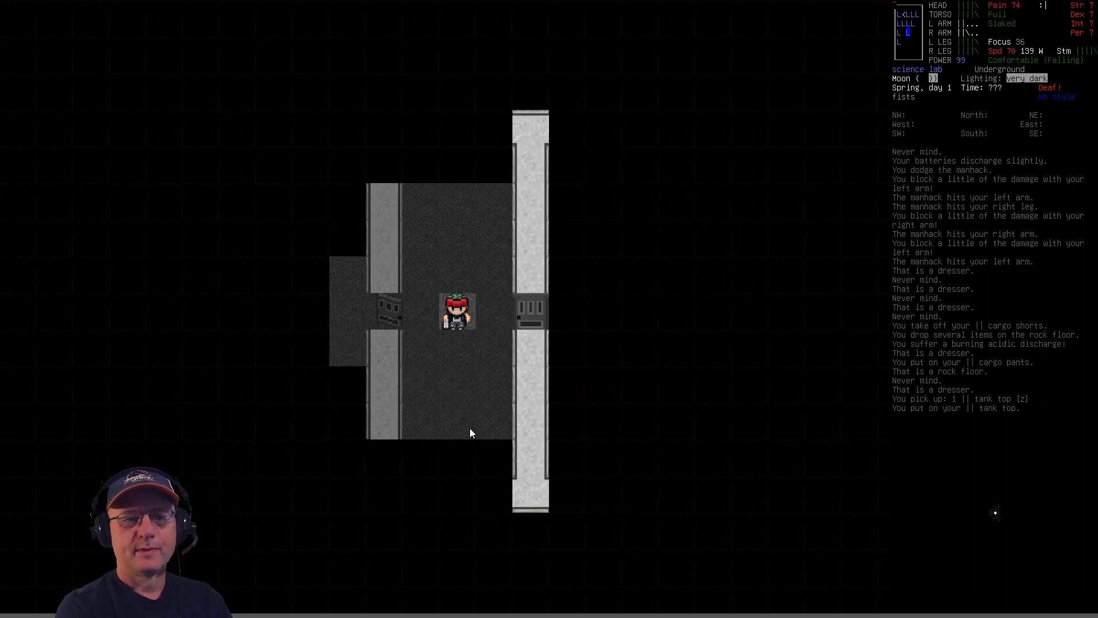
# - Walk into the lab room and peek into the refrigerator and a dresser without taking anything
pyautogui.press('Down')
pyautogui.press('Down')
pyautogui.press('Down')
pyautogui.press('Down')
pyautogui.press('Down')
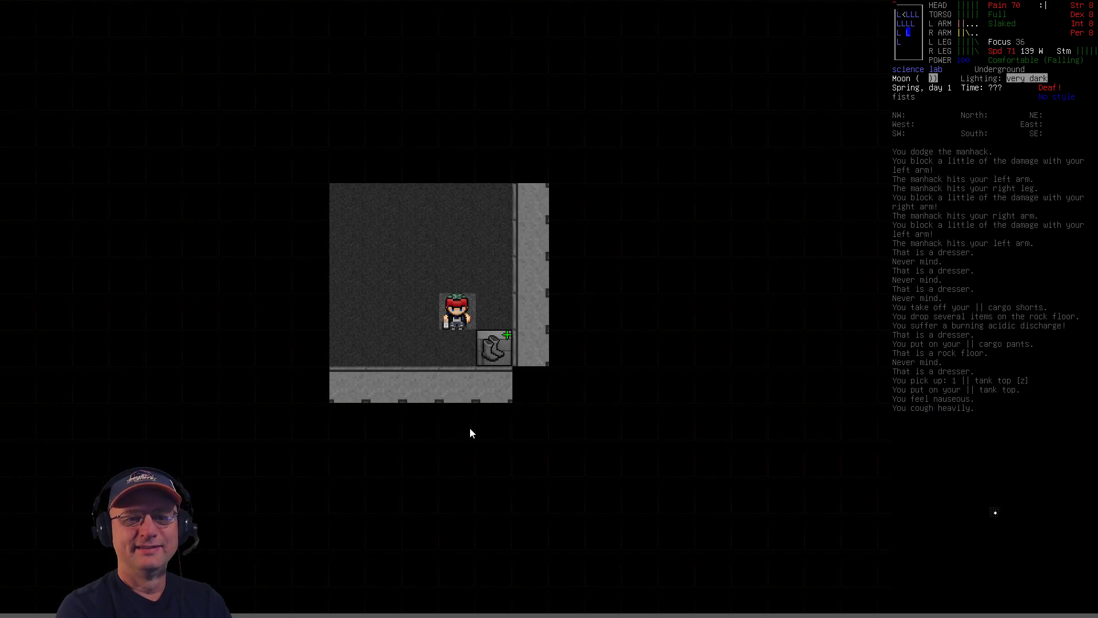
pyautogui.press('e')
pyautogui.press('Escape')
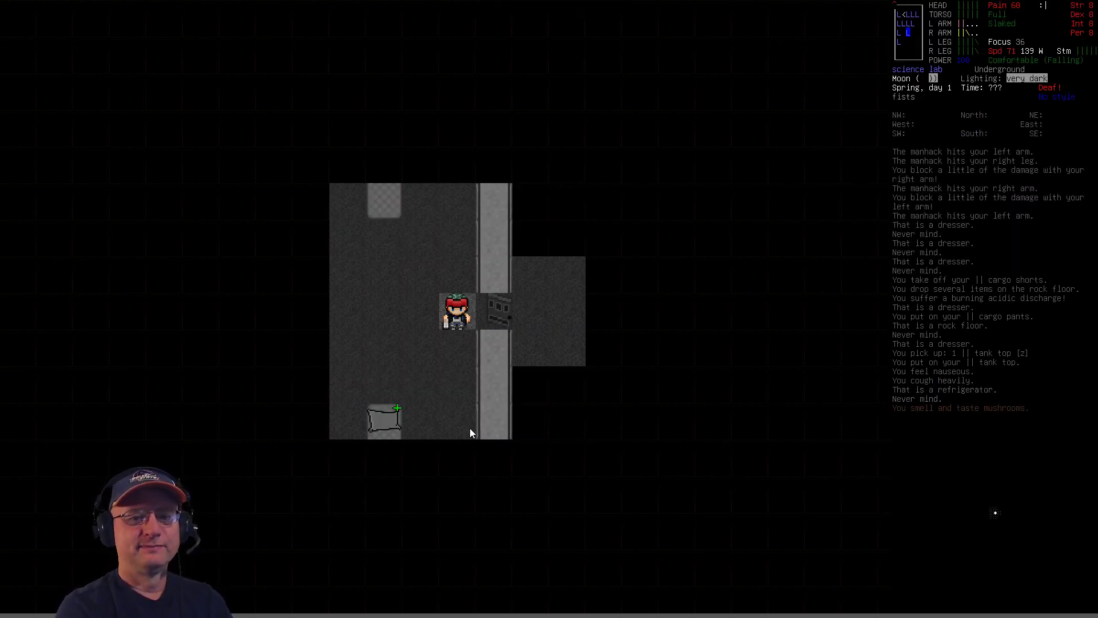
pyautogui.press('e')
pyautogui.press('.')
pyautogui.press('e')
pyautogui.press('Escape')
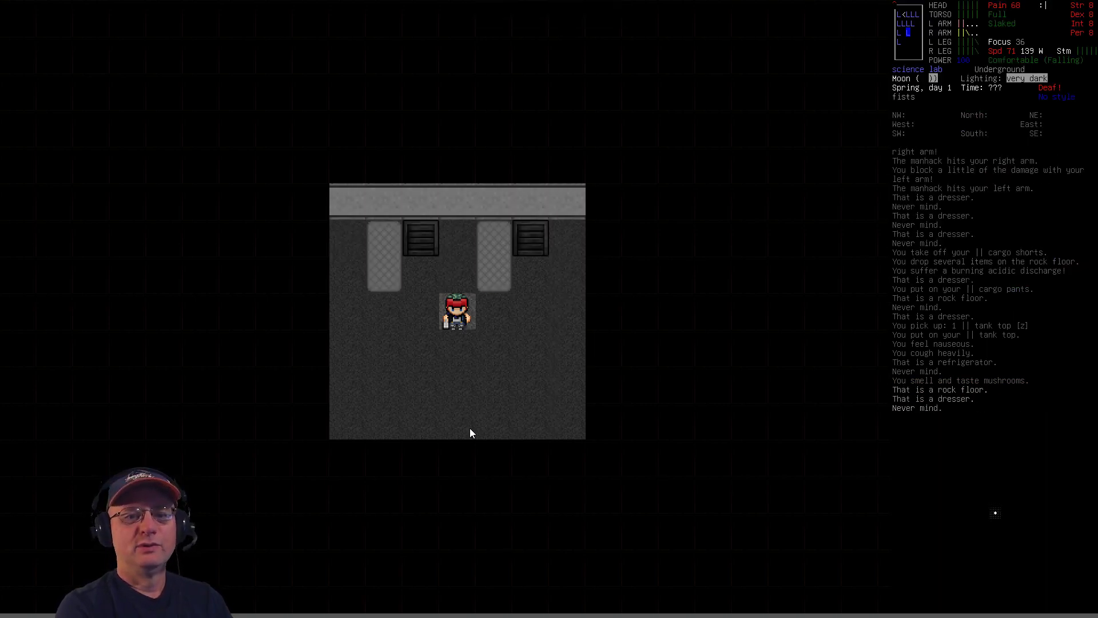
# - Look inside the north dresser, then review the worn clothing layers and encumbrance
pyautogui.press('e')
pyautogui.press('Up')
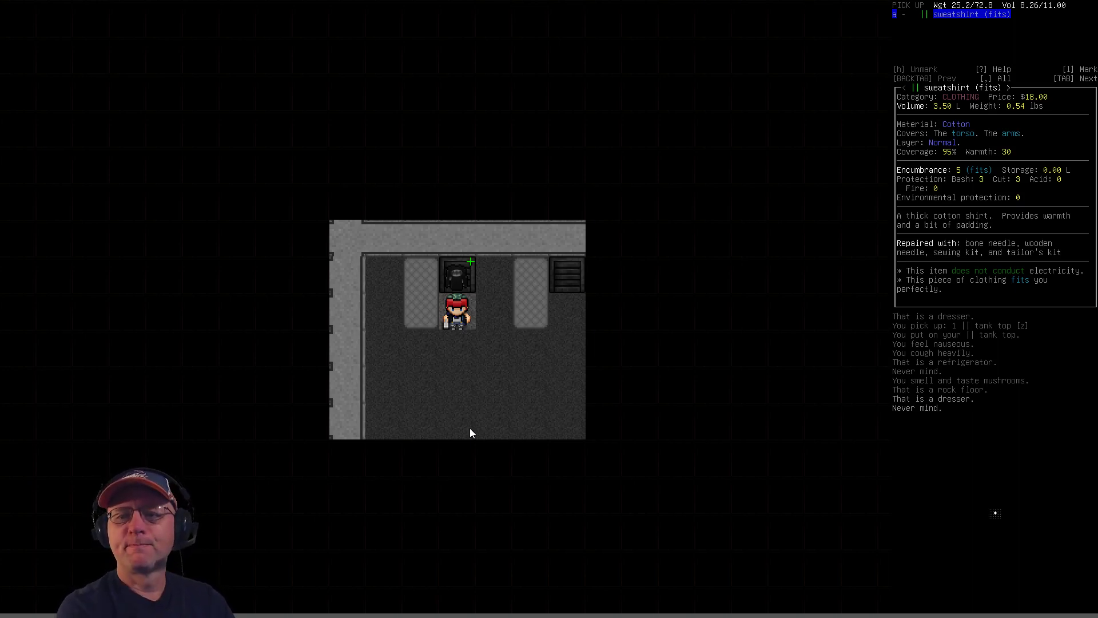
pyautogui.press('Escape')
pyautogui.press('+')
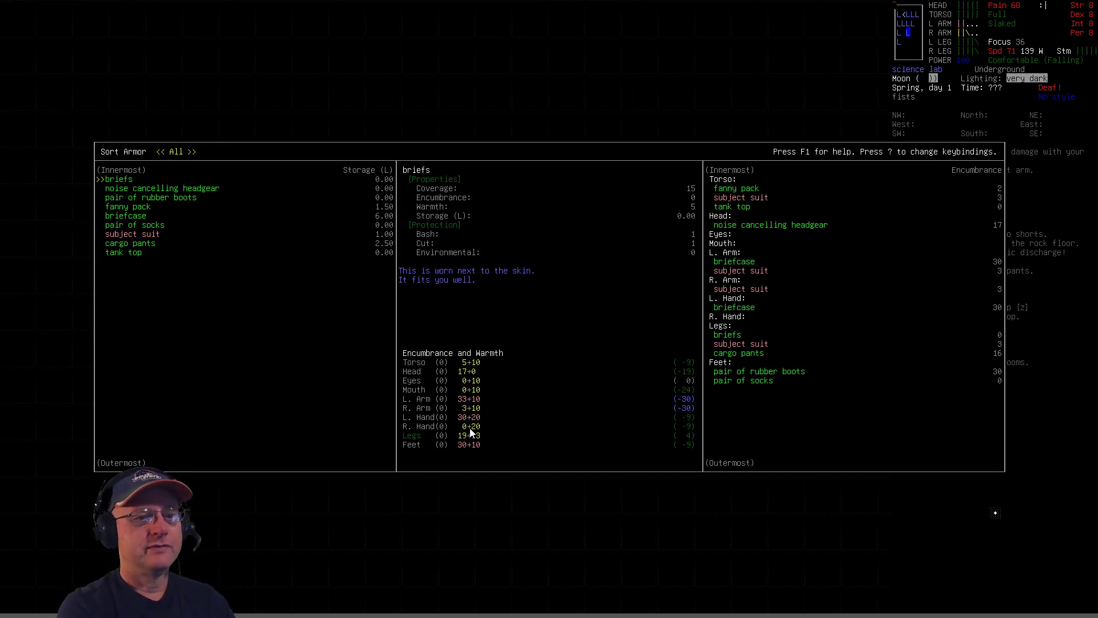
pyautogui.press('Escape')
# - Multidrop the subject suit onto the survivor's own tile
pyautogui.hotkey('shift', 'd')
pyautogui.press('.')
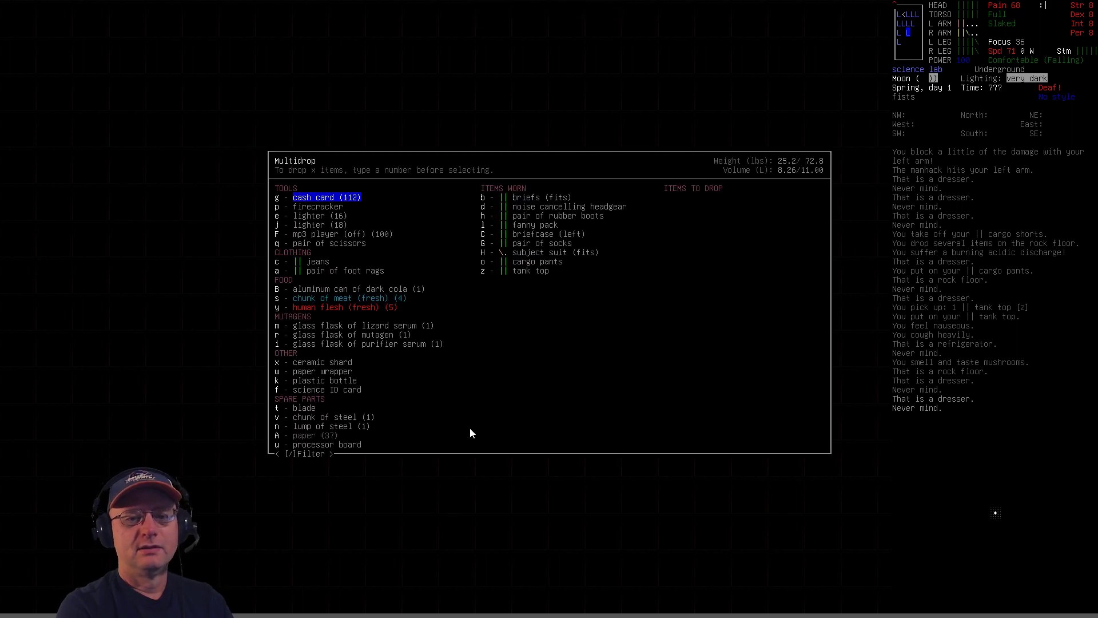
pyautogui.press('Up')
pyautogui.press('Right')
pyautogui.press('Up')
pyautogui.press('Up')
pyautogui.press('Return')
pyautogui.press('Return')
# - Take the sweatshirt from the dresser and wear it right away
pyautogui.press('Up')
pyautogui.press('e')
pyautogui.press('Up')
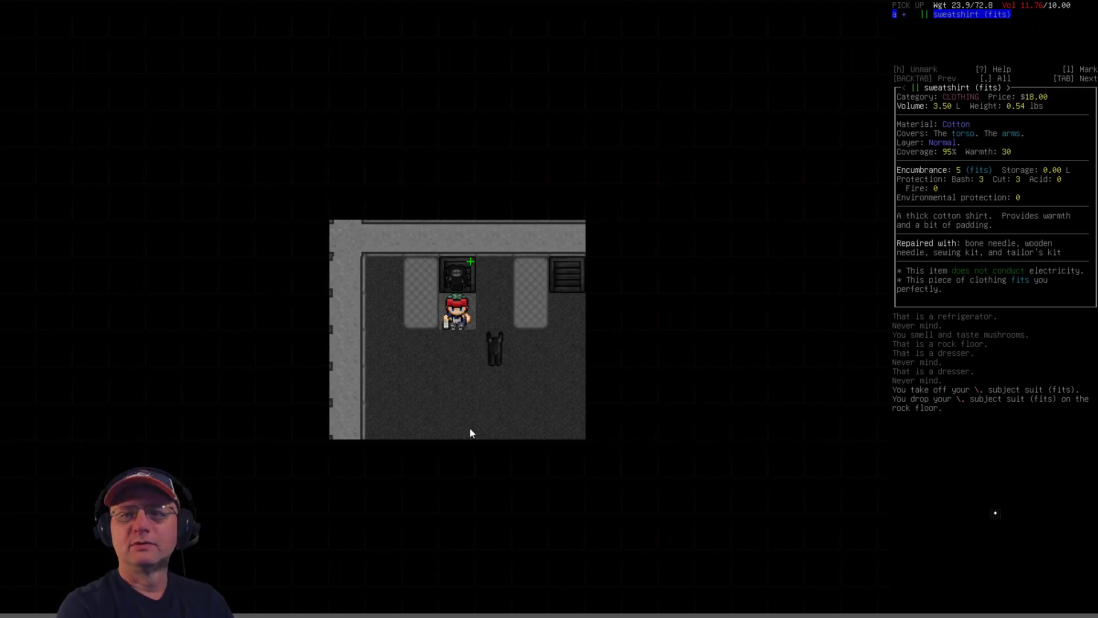
pyautogui.press('Return')
pyautogui.press('Return')
pyautogui.press('Down')
pyautogui.press('Down')
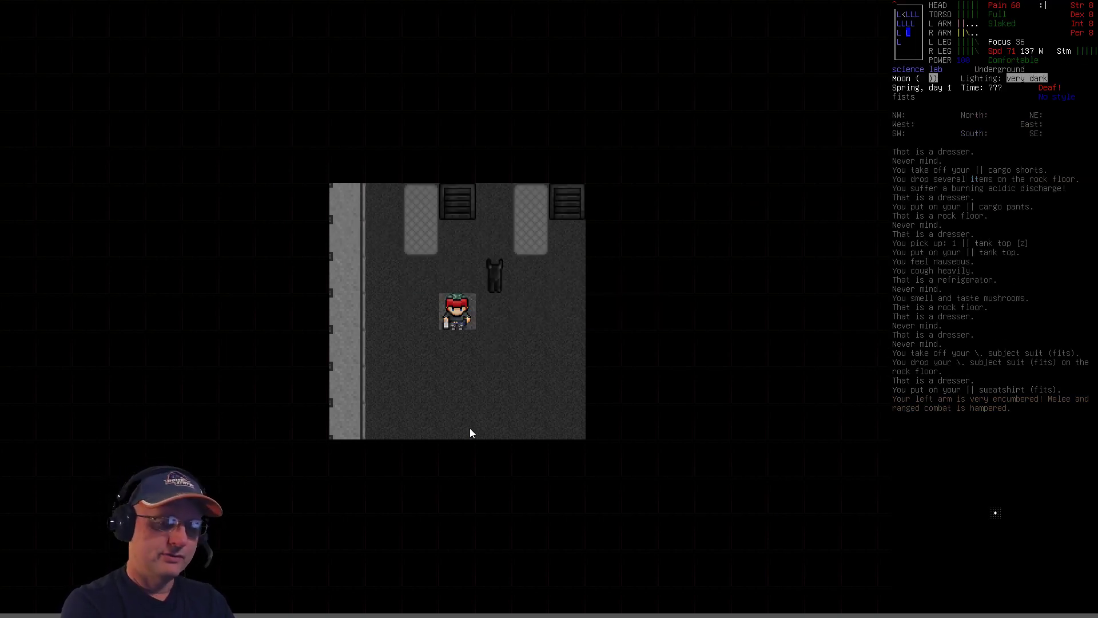
# - Compare tank top and sweatshirt in Sort Armor, then check the arm and hand coverage
pyautogui.press('+')
pyautogui.press('Right')
pyautogui.press('Down')
pyautogui.press('Down')
pyautogui.press('Up')
pyautogui.press('Down')
pyautogui.press('Up')
pyautogui.press('Down')
pyautogui.press('Up')
pyautogui.press('Up')
pyautogui.press('Tab')
pyautogui.press('Tab')
pyautogui.press('Tab')
pyautogui.press('Tab')
pyautogui.press('Down')
pyautogui.press('Tab')
pyautogui.press('Tab')
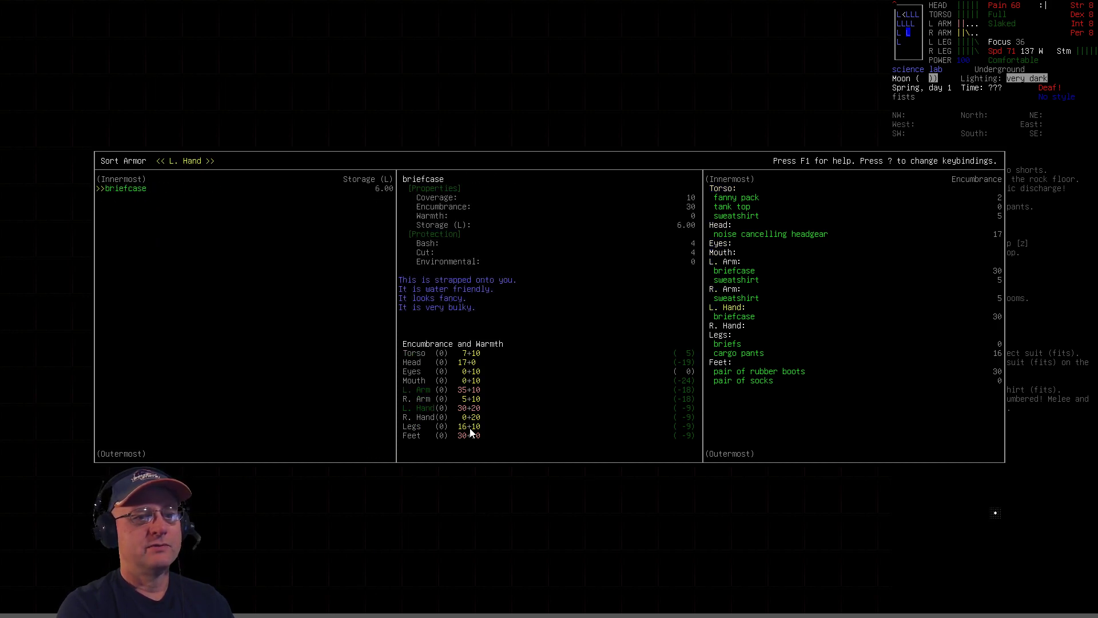
pyautogui.hotkey('shift', 'Tab')
pyautogui.press('Tab')
pyautogui.press('Tab')
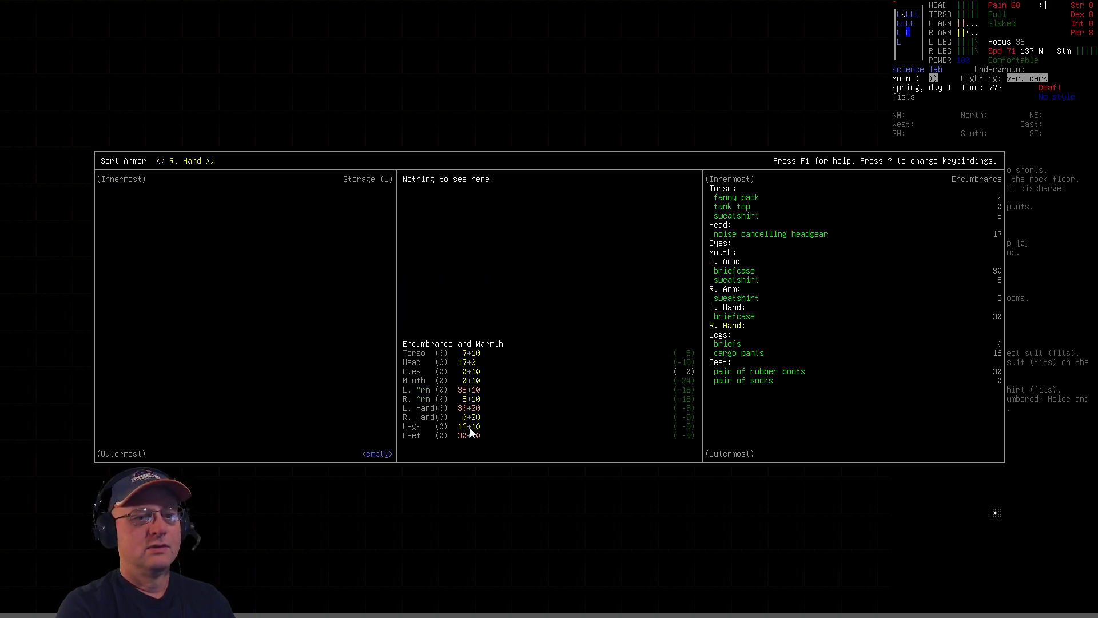
pyautogui.press('Tab')
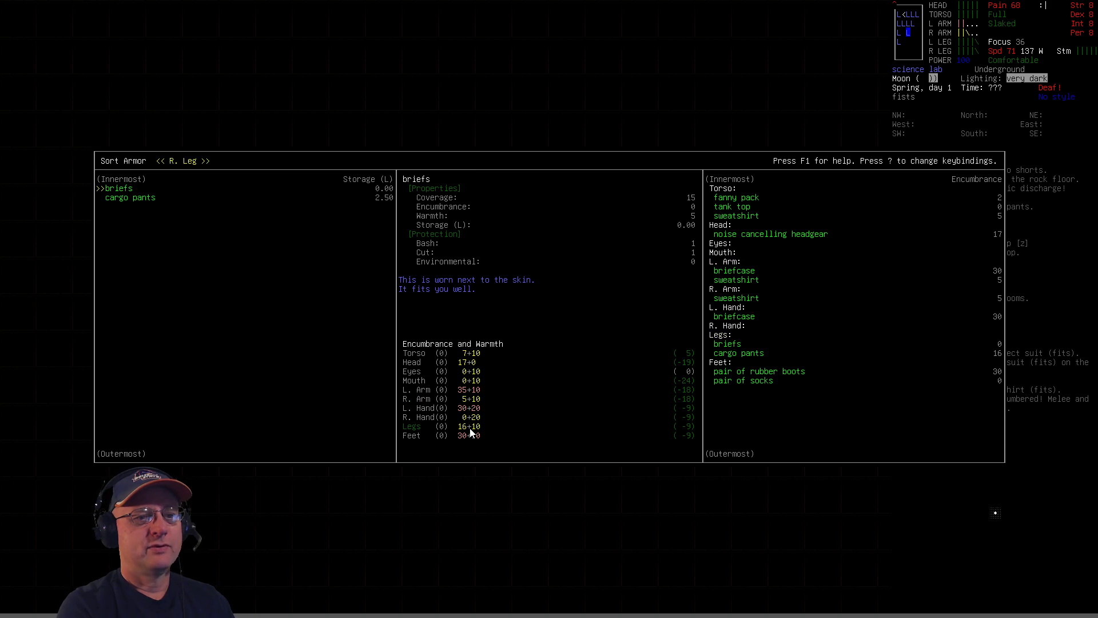
# - Reorder the feet layers so the socks sit beneath the rubber boots
pyautogui.press('Tab')
pyautogui.press('Tab')
pyautogui.press('Down')
pyautogui.press('s')
pyautogui.press('Up')
pyautogui.press('s')
pyautogui.press('Escape')
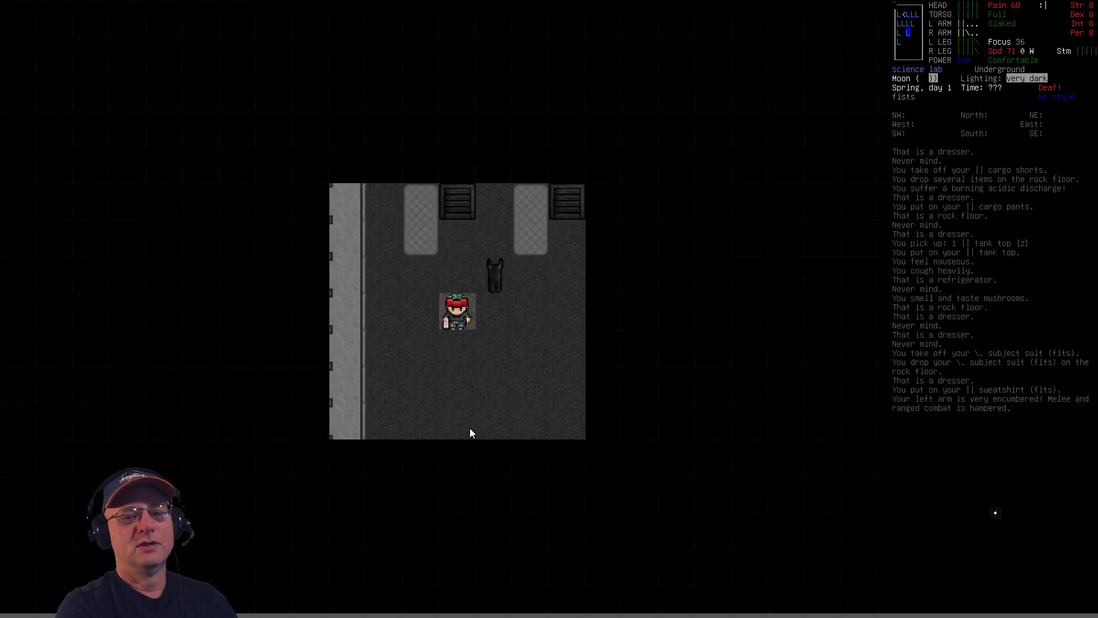
# - Take the cowboy hat from the southern dresser and wear it
pyautogui.press('Down')
pyautogui.press('Down')
pyautogui.press('e')
pyautogui.press('Left')
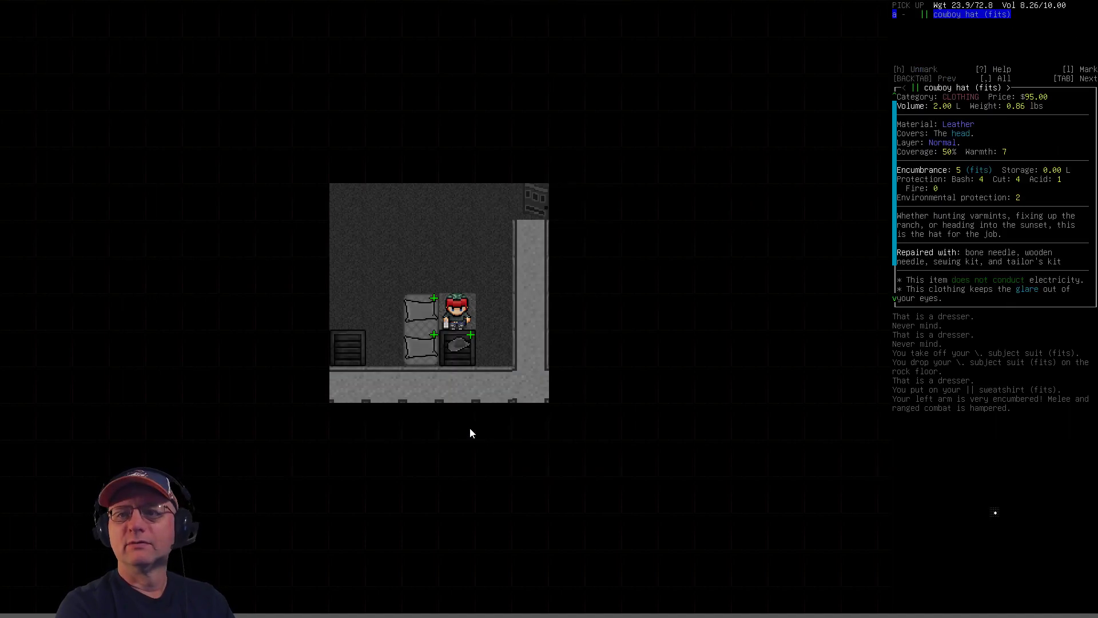
pyautogui.press('a')
pyautogui.press('Return')
pyautogui.press('W')
# - Walk north and out through the east doorway into the corridor
pyautogui.press('Up')
pyautogui.press('Up')
pyautogui.press('Down')
pyautogui.press('Down')
pyautogui.press('Up')
pyautogui.press('Up')
pyautogui.press('KP_9')
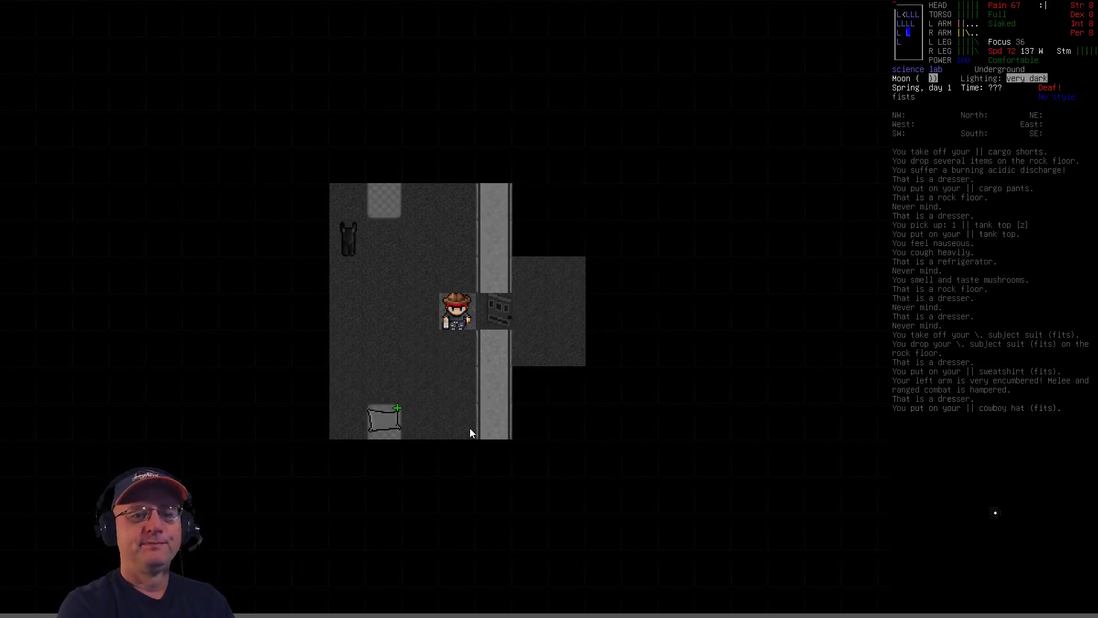
pyautogui.press('Right')
pyautogui.press('Right')
pyautogui.press('Right')
pyautogui.press('Right')
pyautogui.press('Up')
# - Reach the corridor above the lockers, open the south door and beat the zombie scientist to death
pyautogui.press('Up')
pyautogui.press('KP_9')
pyautogui.press('Up')
pyautogui.press('Up')
pyautogui.press('Up')
pyautogui.press('Down')
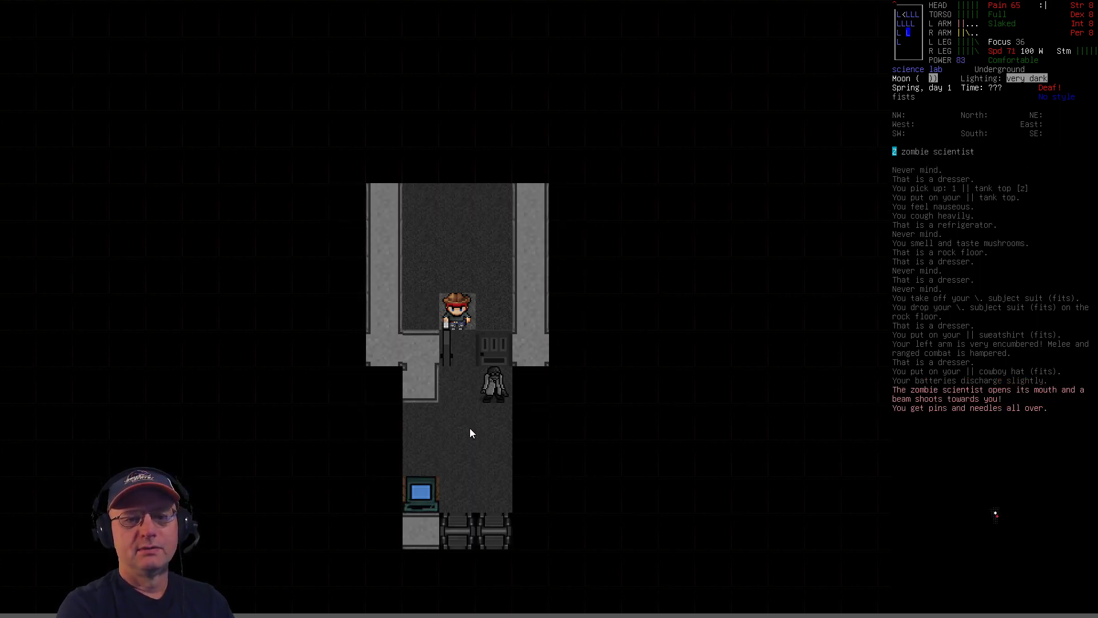
pyautogui.press('Down')
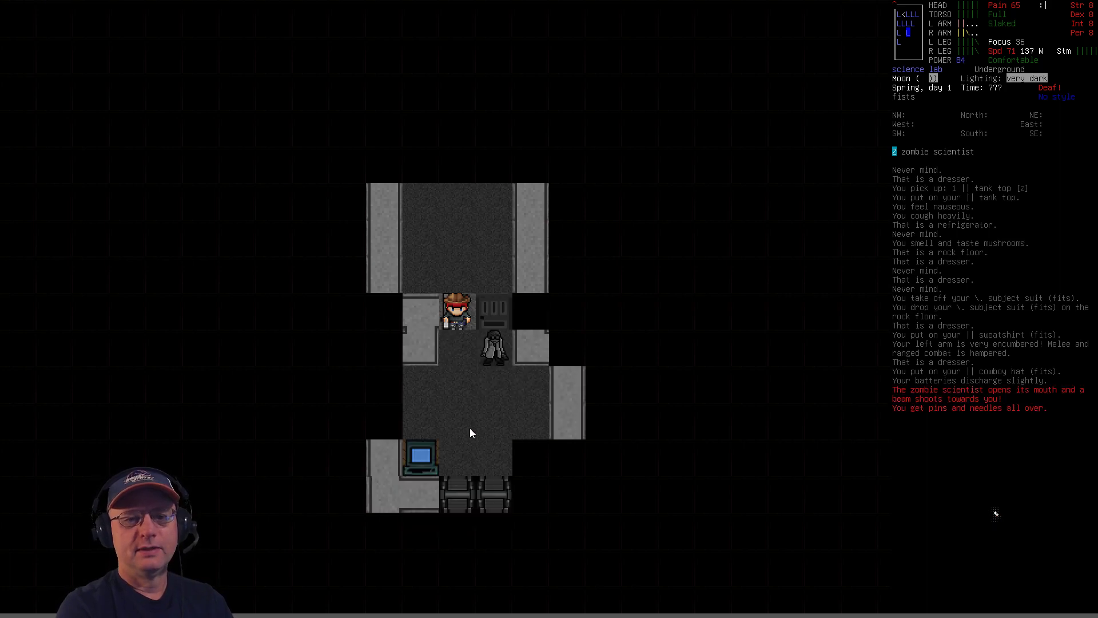
pyautogui.press('KP_3')
pyautogui.press('KP_3')
pyautogui.press('KP_3')
pyautogui.press('KP_3')
pyautogui.press('KP_3')
pyautogui.press('KP_3')
pyautogui.press('KP_3')
pyautogui.press('KP_3')
pyautogui.press('KP_3')
pyautogui.press('KP_3')
pyautogui.press('KP_3')
pyautogui.press('KP_3')
pyautogui.press('KP_3')
pyautogui.press('KP_3')
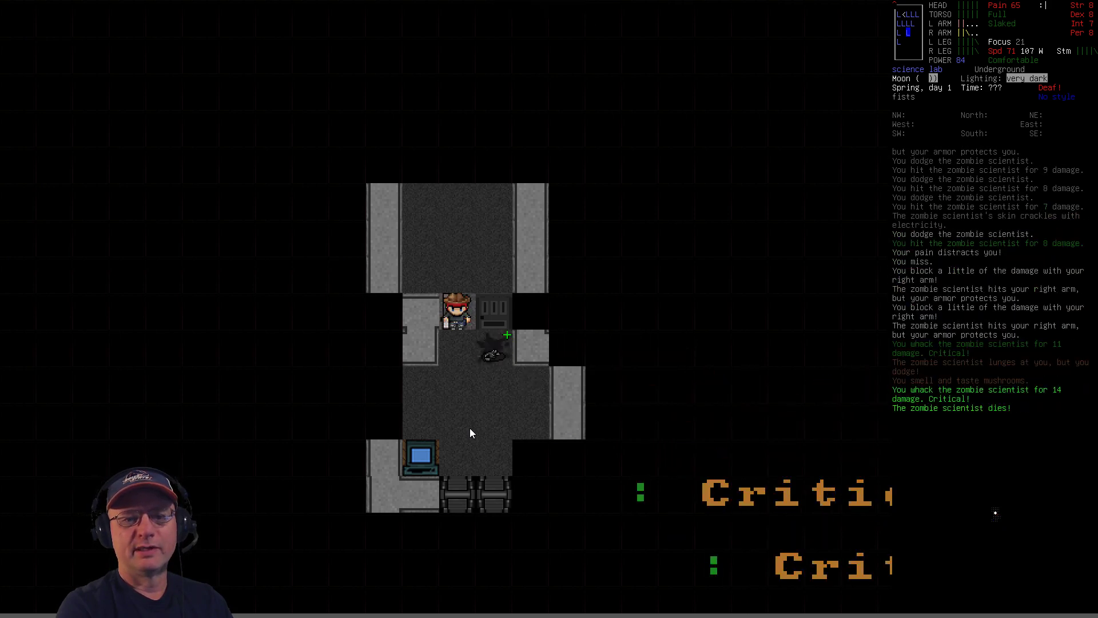
# - Look over the zombie scientist's corpse, then walk past it south to the console
pyautogui.press('g')
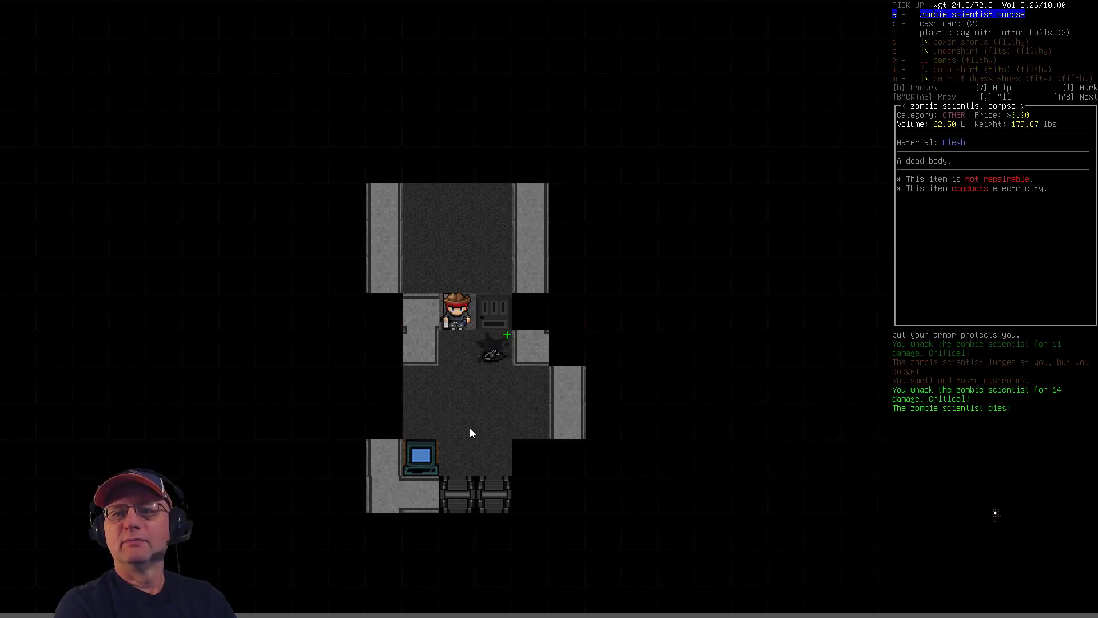
pyautogui.press('Escape')
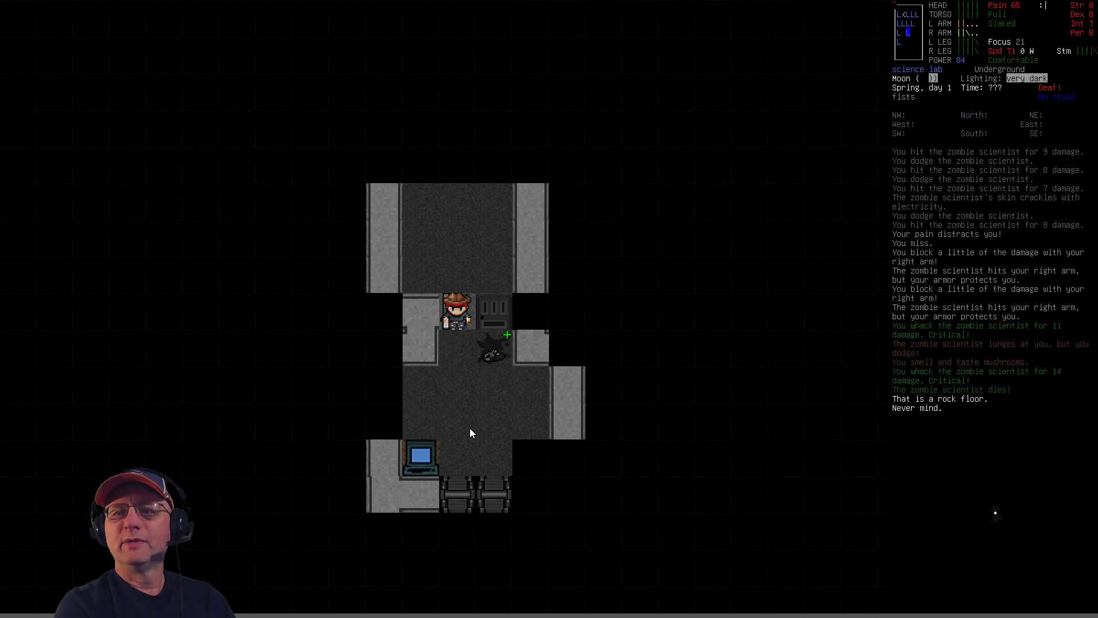
pyautogui.press('KP_3')
pyautogui.press('KP_2')
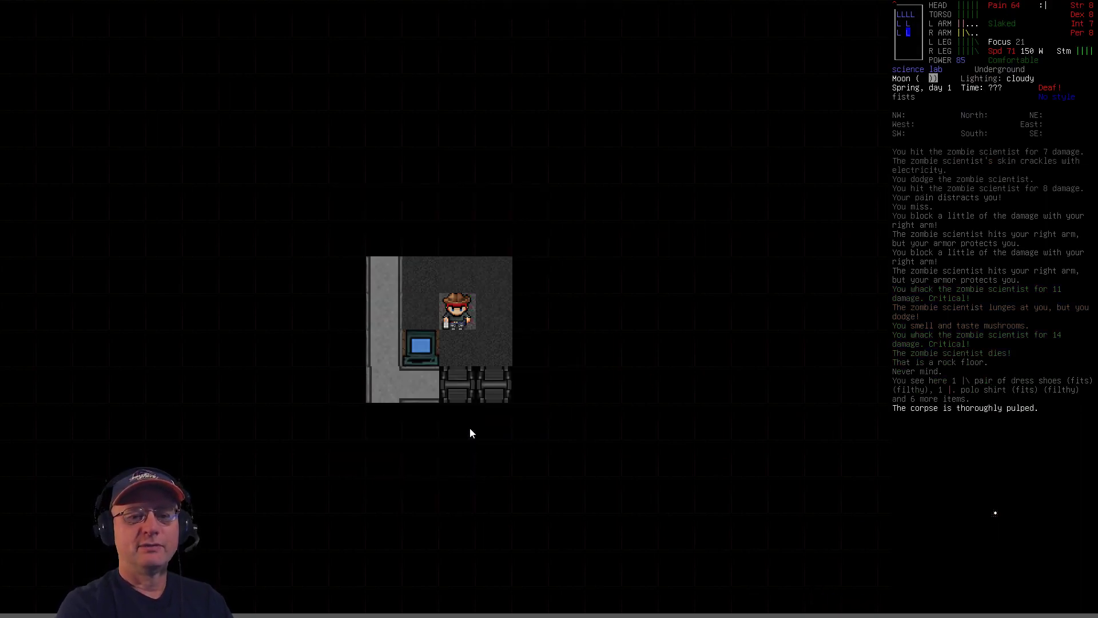
# - Bypass the Prisoner Containment console's security and attempt Unlock Entrance, failing the hack
pyautogui.press('e')
pyautogui.press('KP_9')
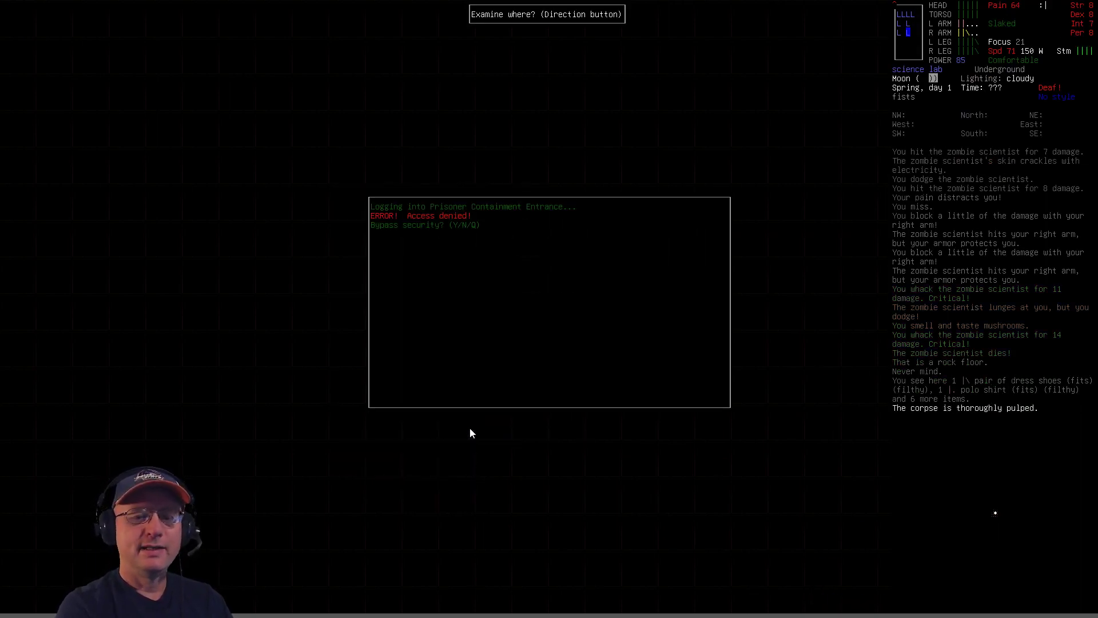
pyautogui.press('y')
pyautogui.press('space')
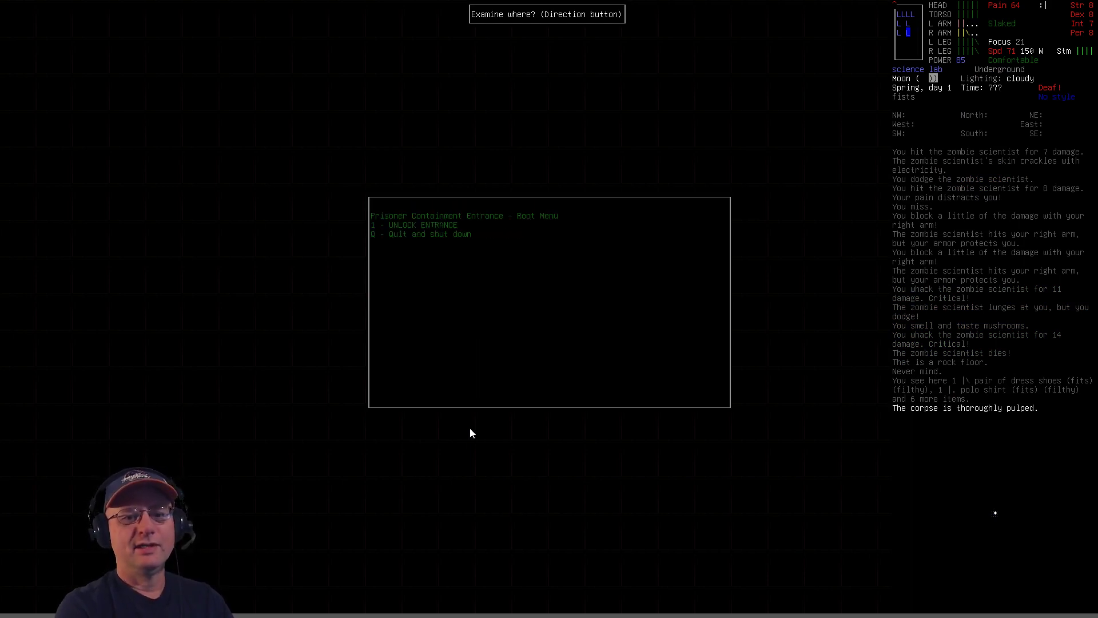
pyautogui.press('1')
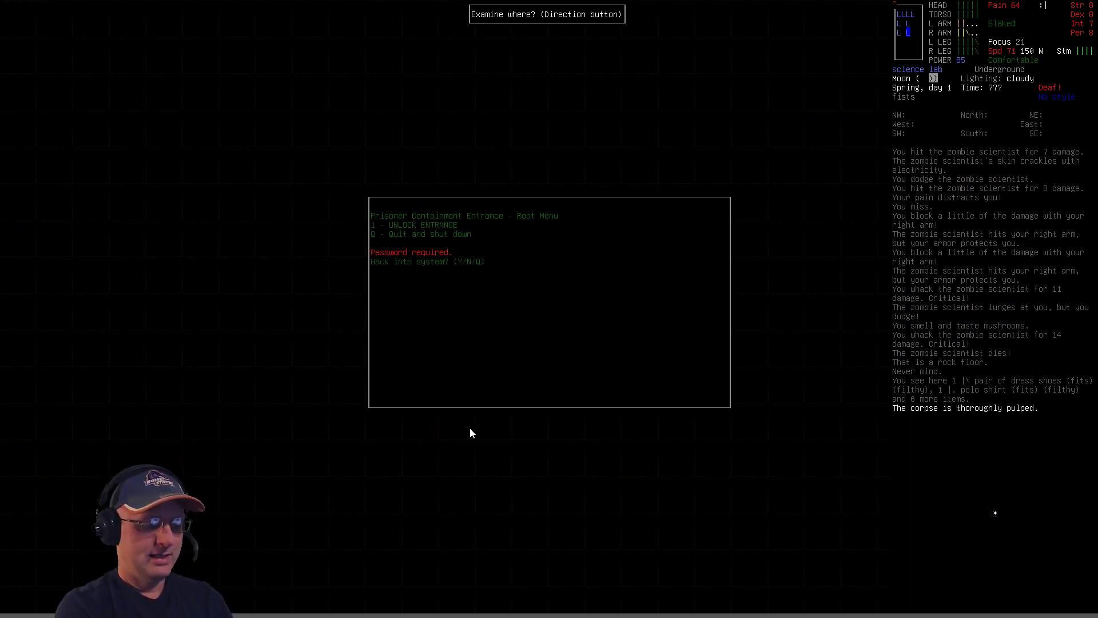
pyautogui.press('q')
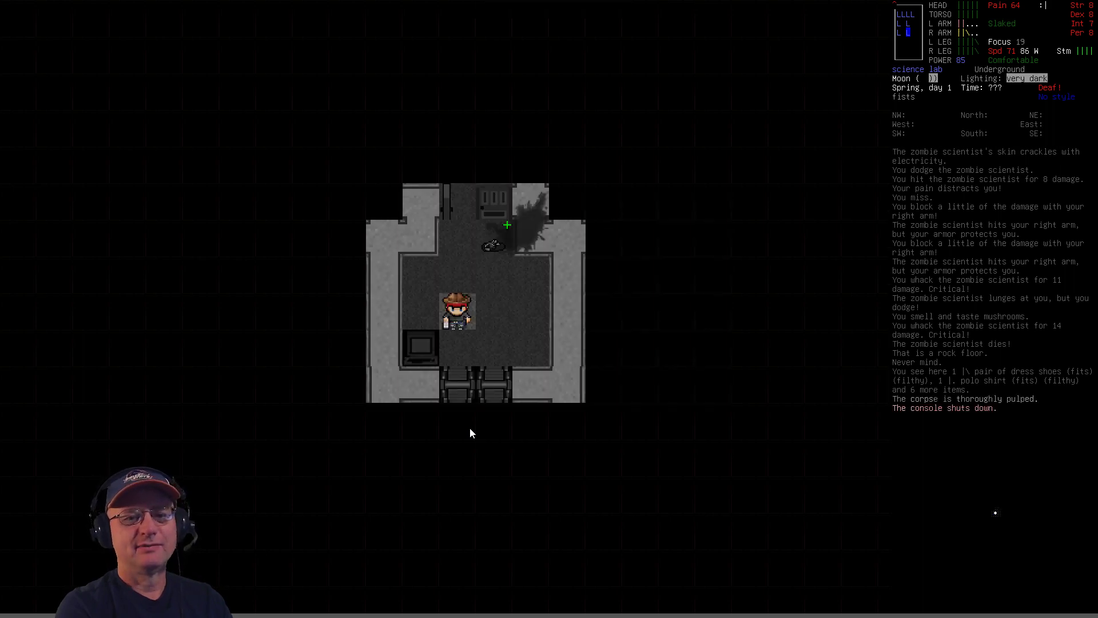
# - Walk north back through the door into the corridor and bring up the character sheet
pyautogui.press('KP_3')
pyautogui.press('KP_8')
pyautogui.press('KP_8')
pyautogui.press('KP_7')
pyautogui.press('KP_8')
pyautogui.press('KP_8')
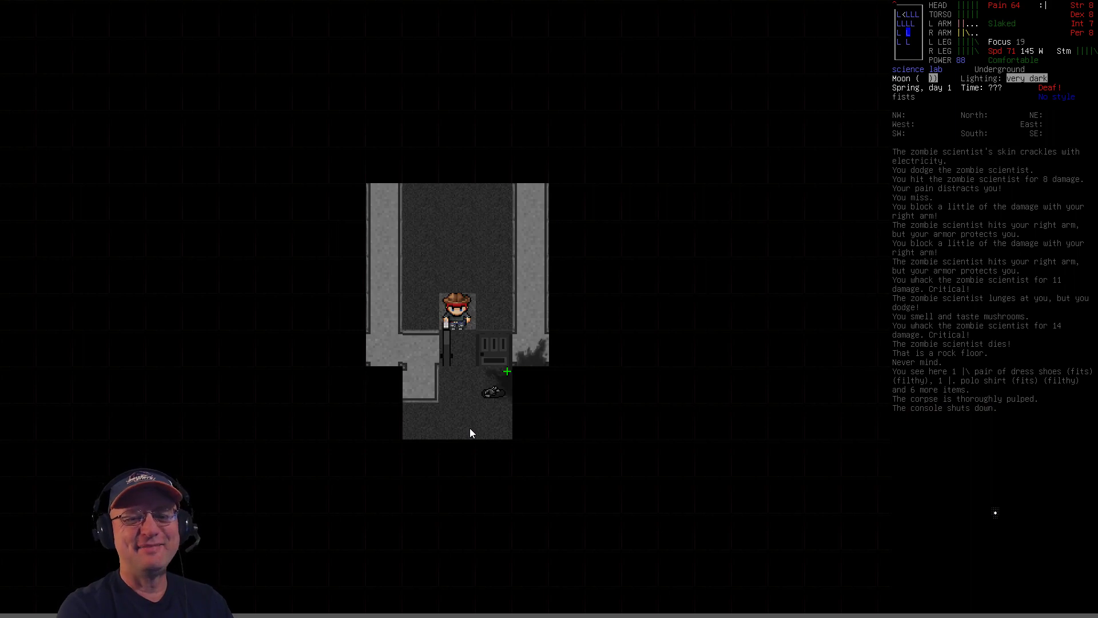
pyautogui.press('KP_8')
pyautogui.press('KP_8')
pyautogui.press('@')
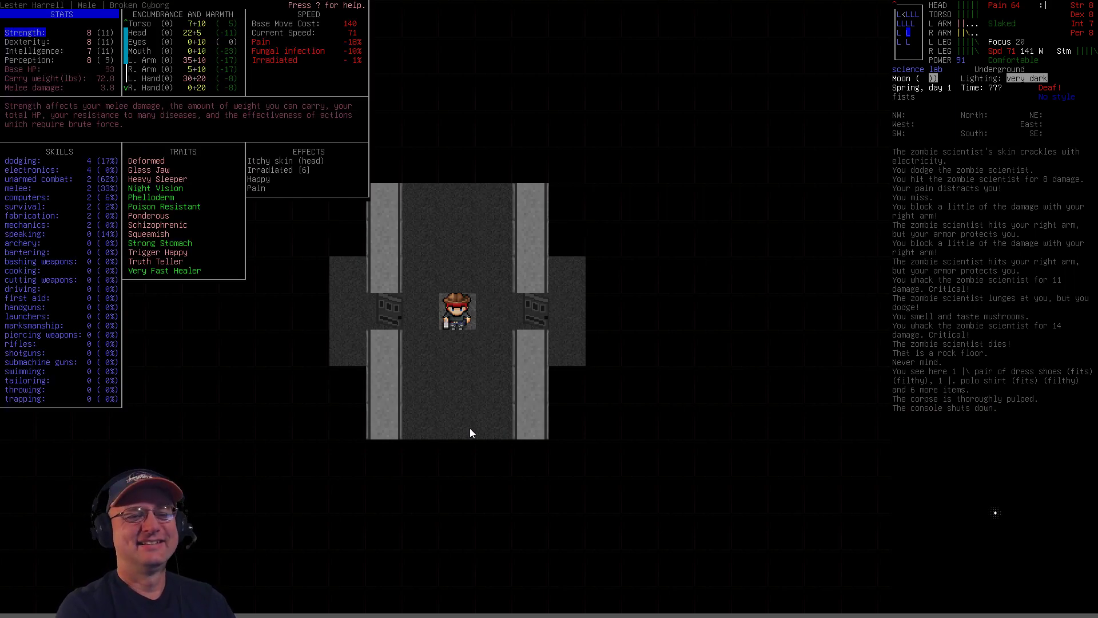